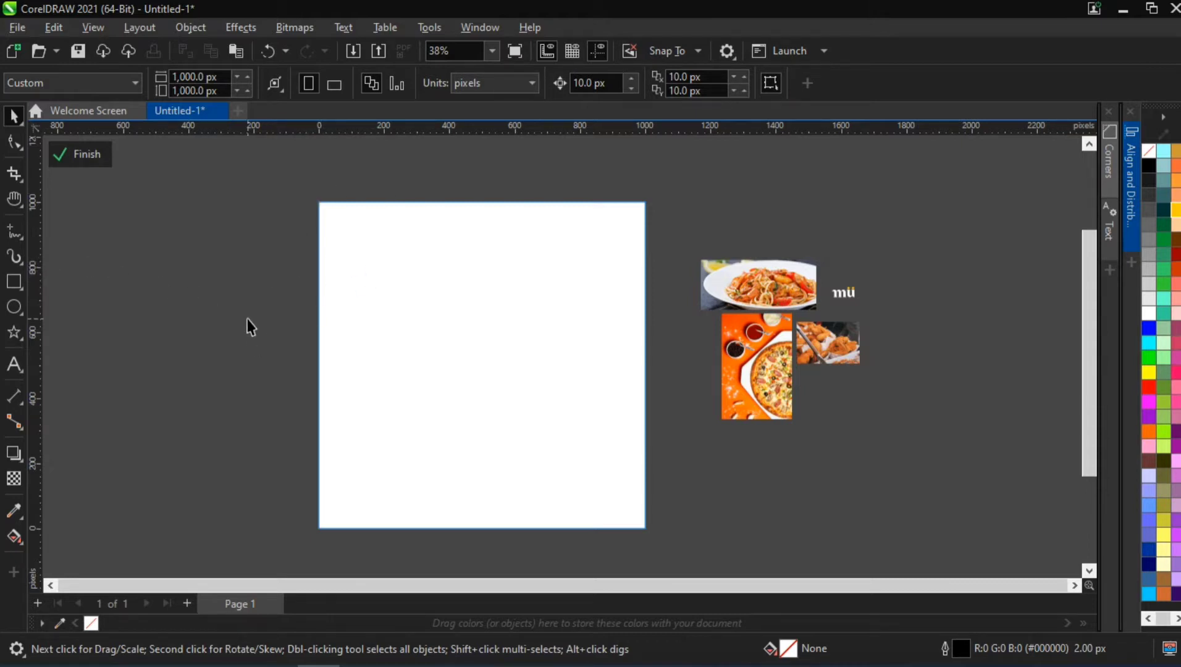
Step: Draw a rectangle in the middle of the page and set its size to 562 × 434.36 px
left_click(15, 287)
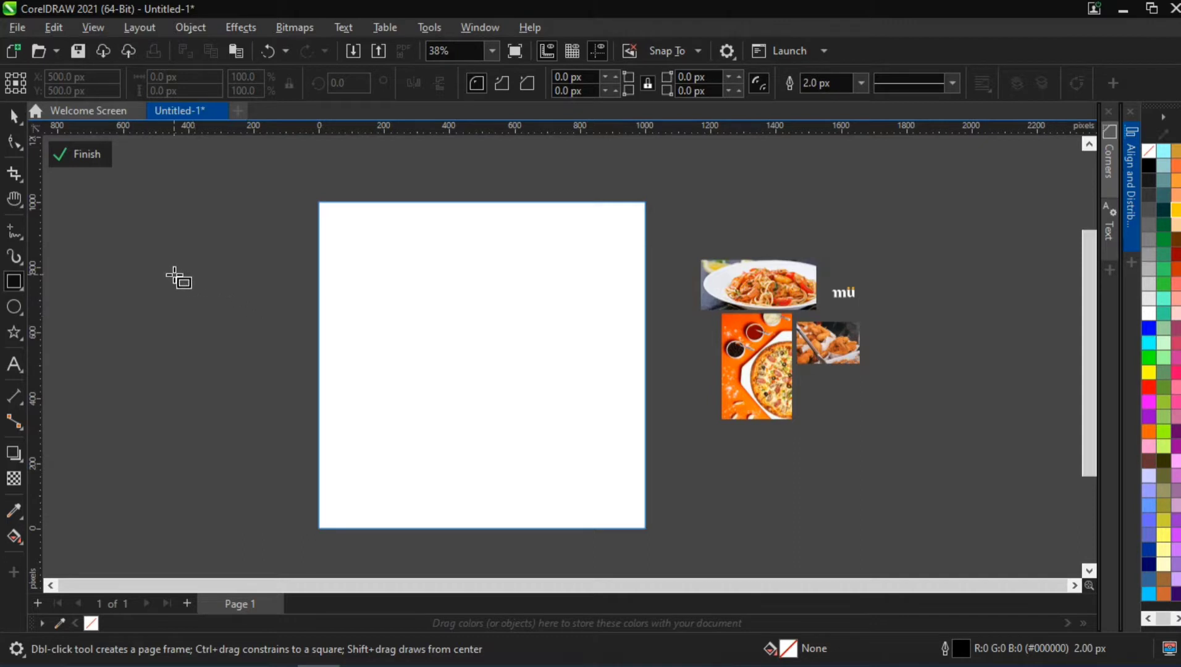
left_click_drag(378, 312, 526, 402)
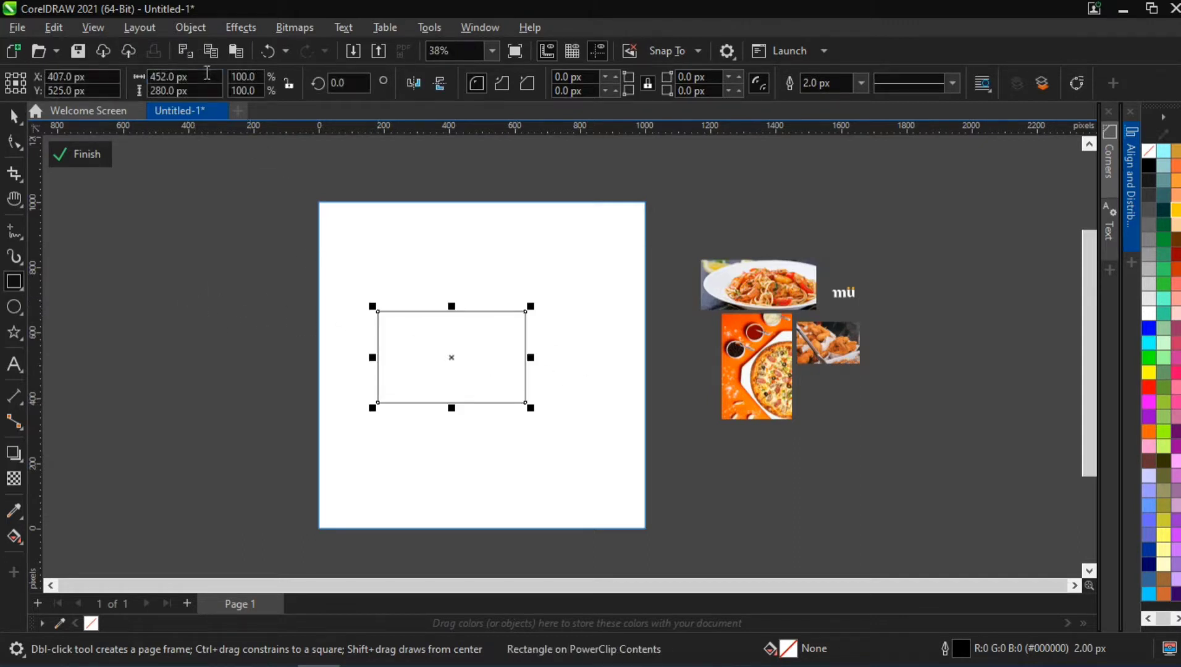
left_click(202, 75)
left_click_drag(202, 75, 123, 91)
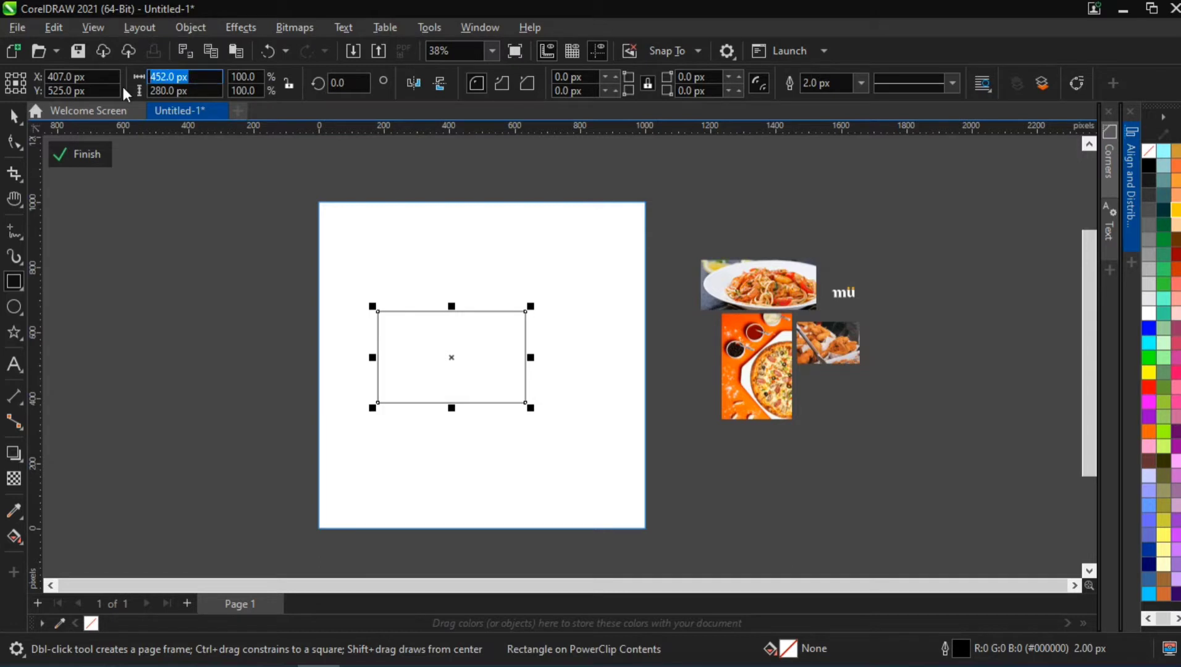
type("562")
key("Tab")
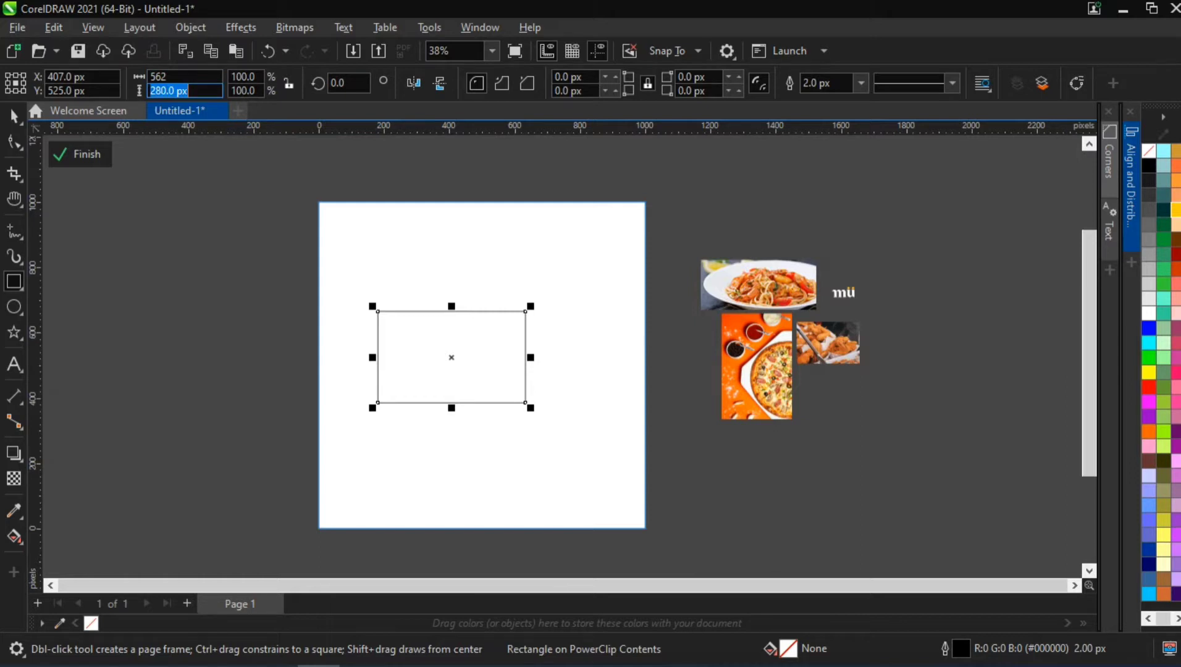
type("434.36")
key("Return")
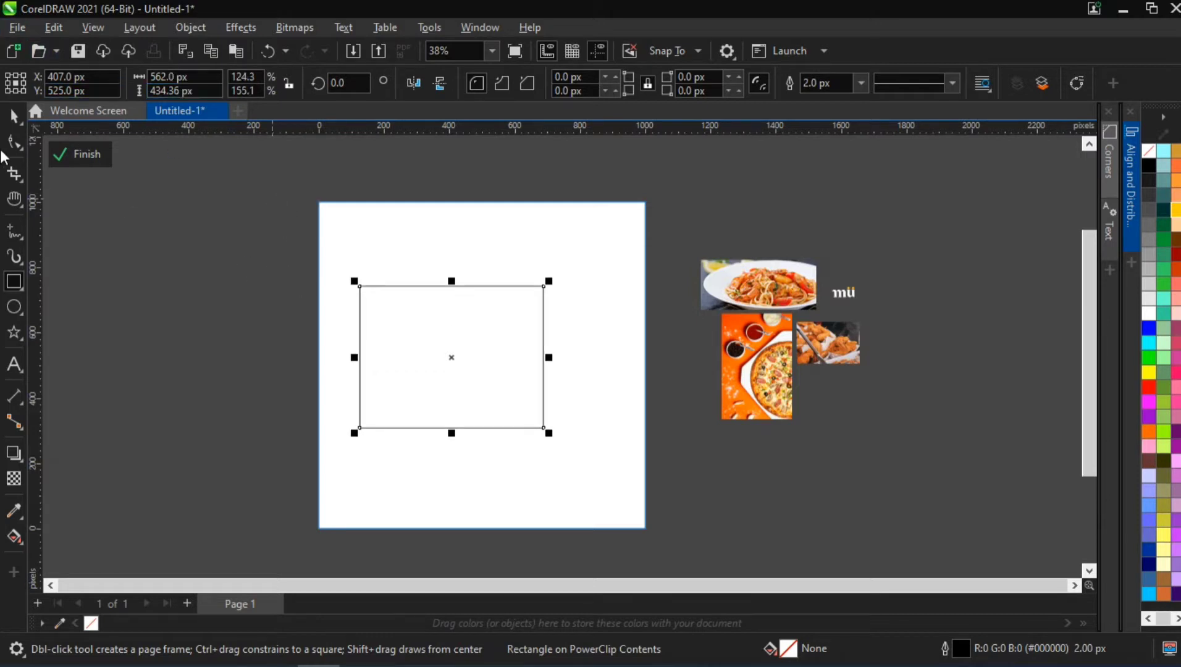
Step: Duplicate the rectangle so that one copy sits near the page's upper edge and one in its lower half
left_click(14, 116)
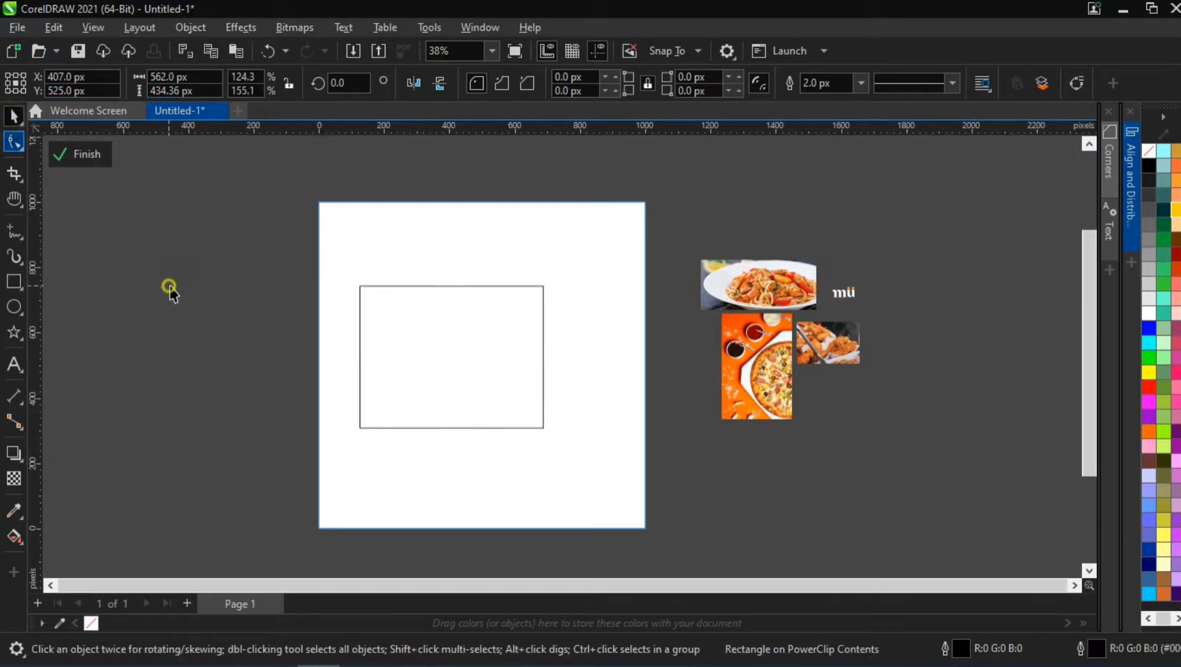
left_click(407, 343)
left_click_drag(448, 324, 471, 392)
left_click(486, 237)
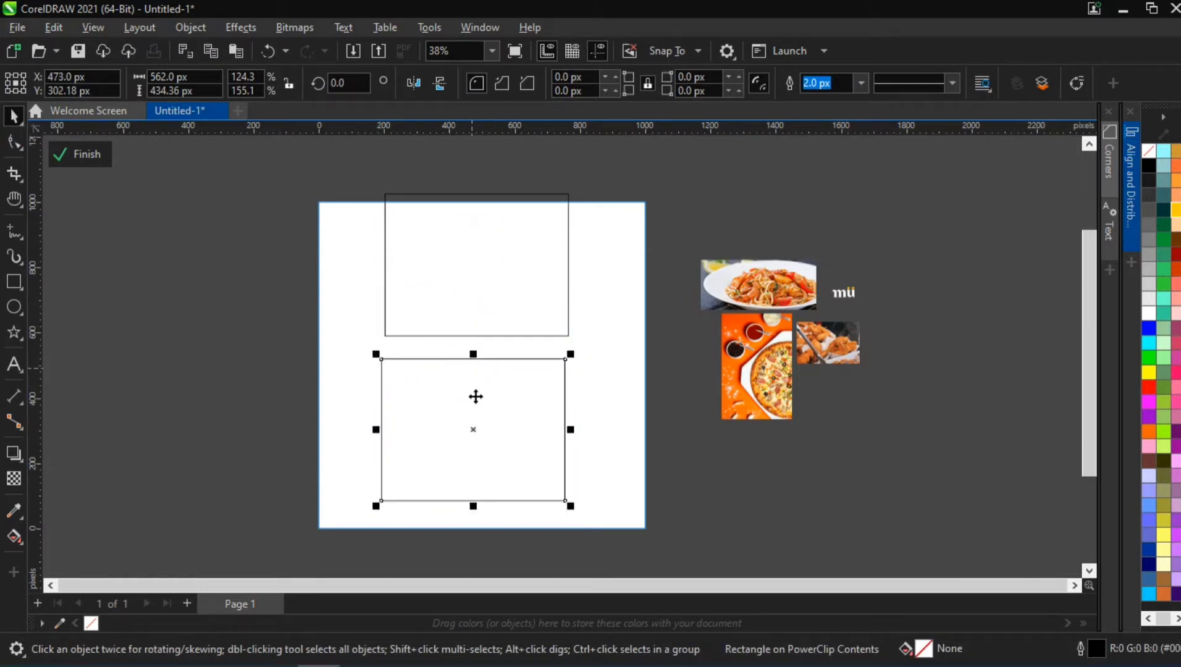
Step: Resize the rectangle in the page's lower half to 680.06 × 507.65 px
left_click(222, 321)
left_click(461, 401)
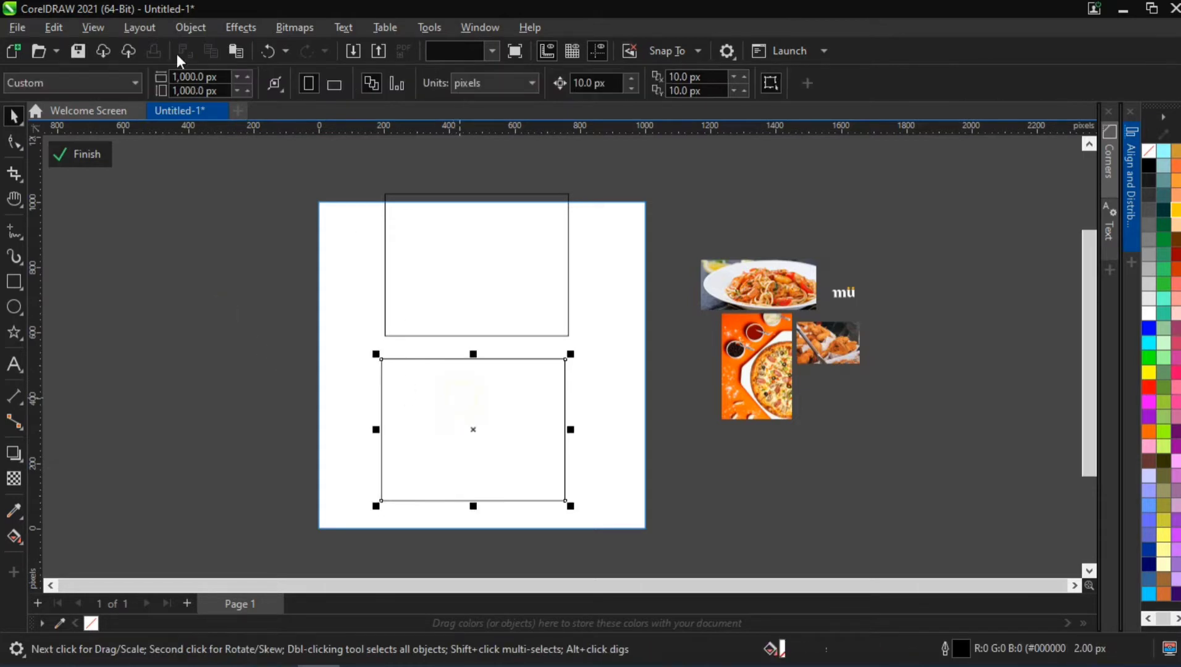
left_click(185, 76)
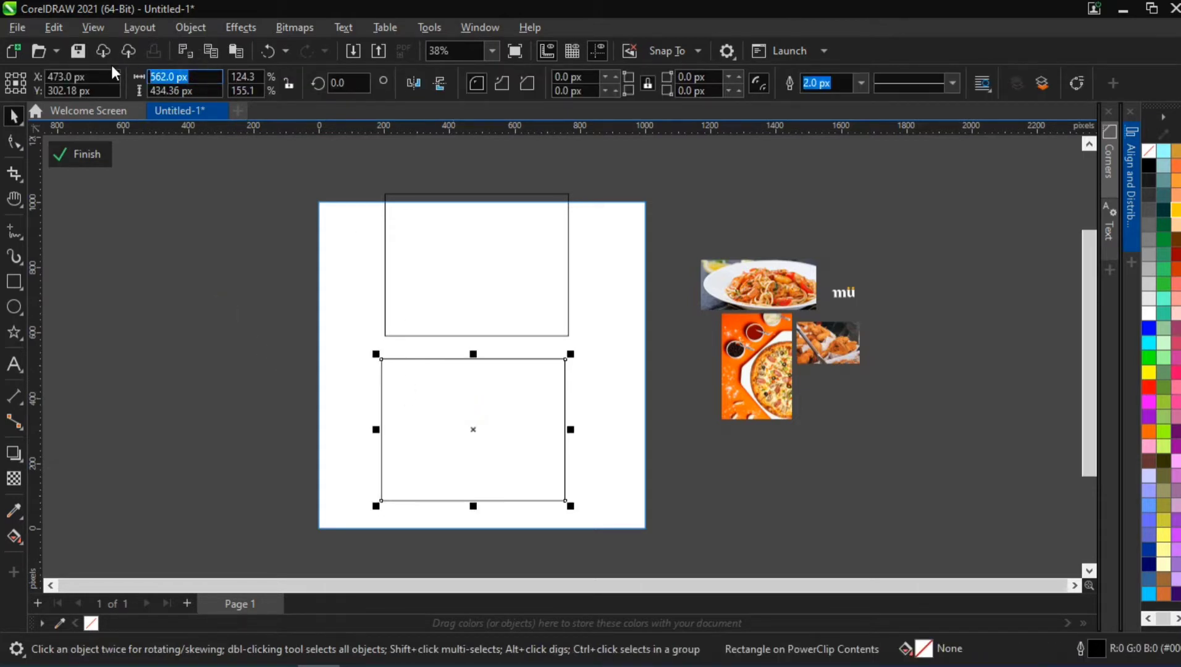
type("680.06")
key("Tab")
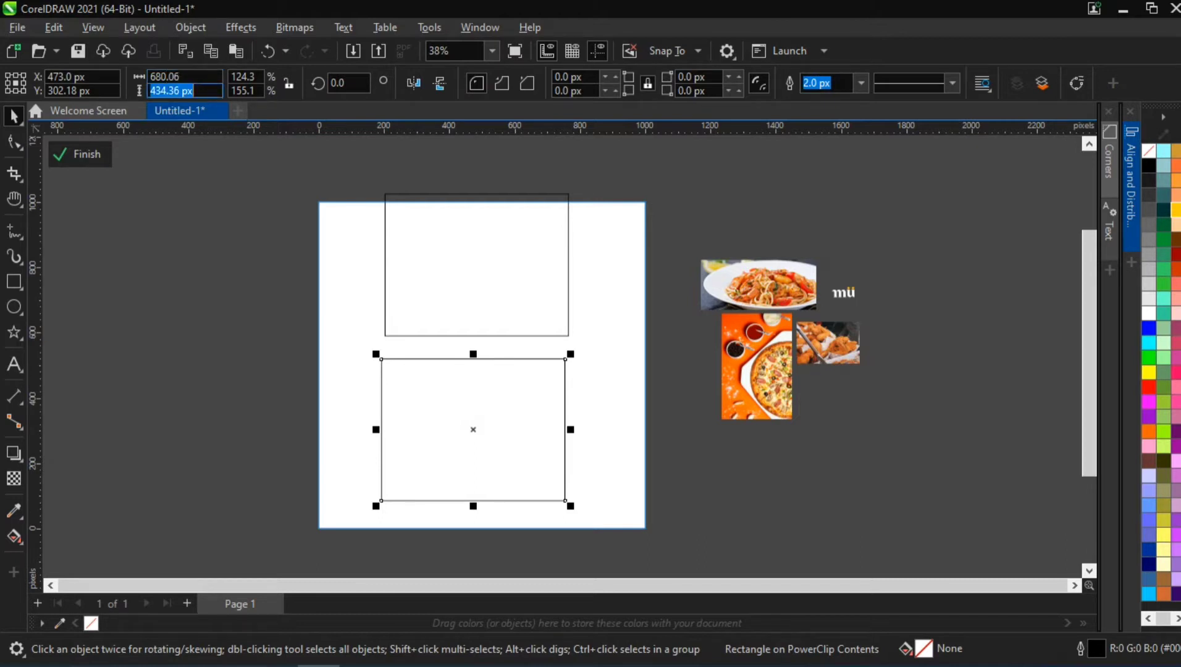
type("507.65")
key("Return")
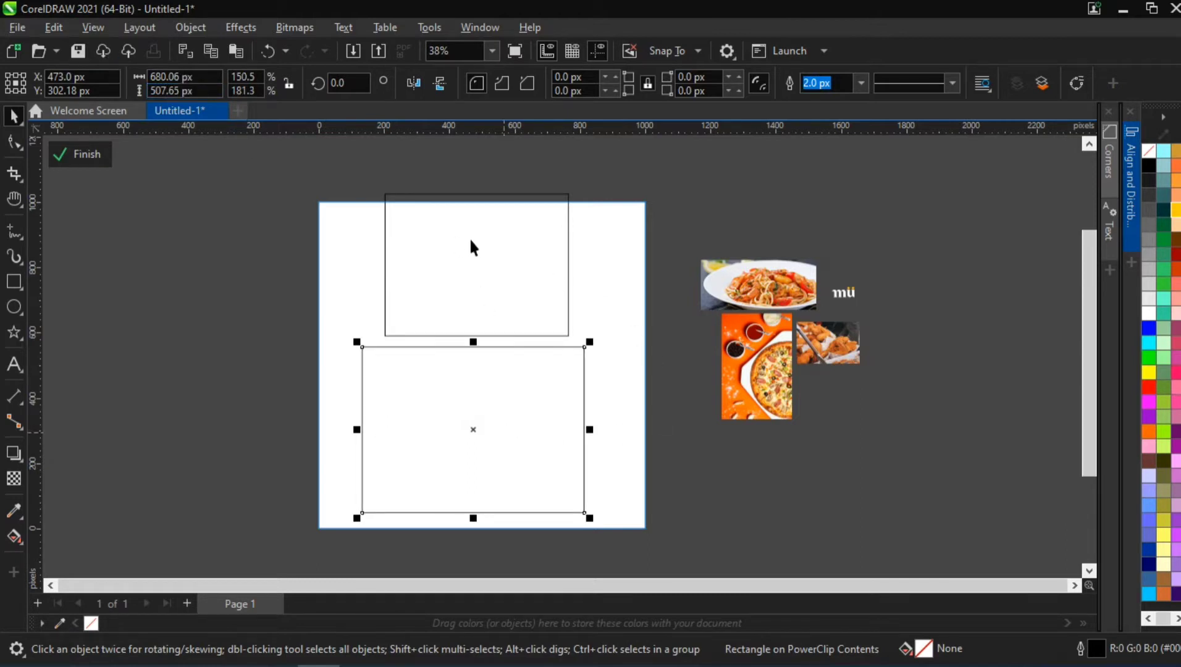
Step: Reposition the smaller rectangle inside the upper part of the page
left_click_drag(471, 229, 463, 242)
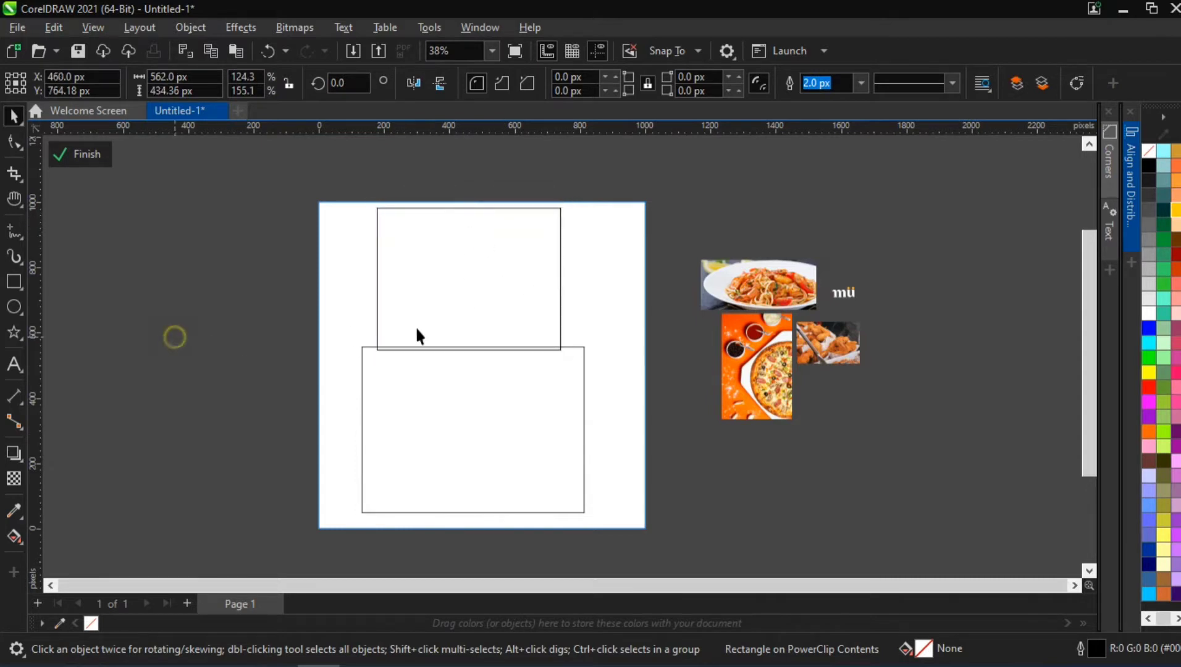
left_click(429, 261)
key("ctrl+z")
left_click(423, 258)
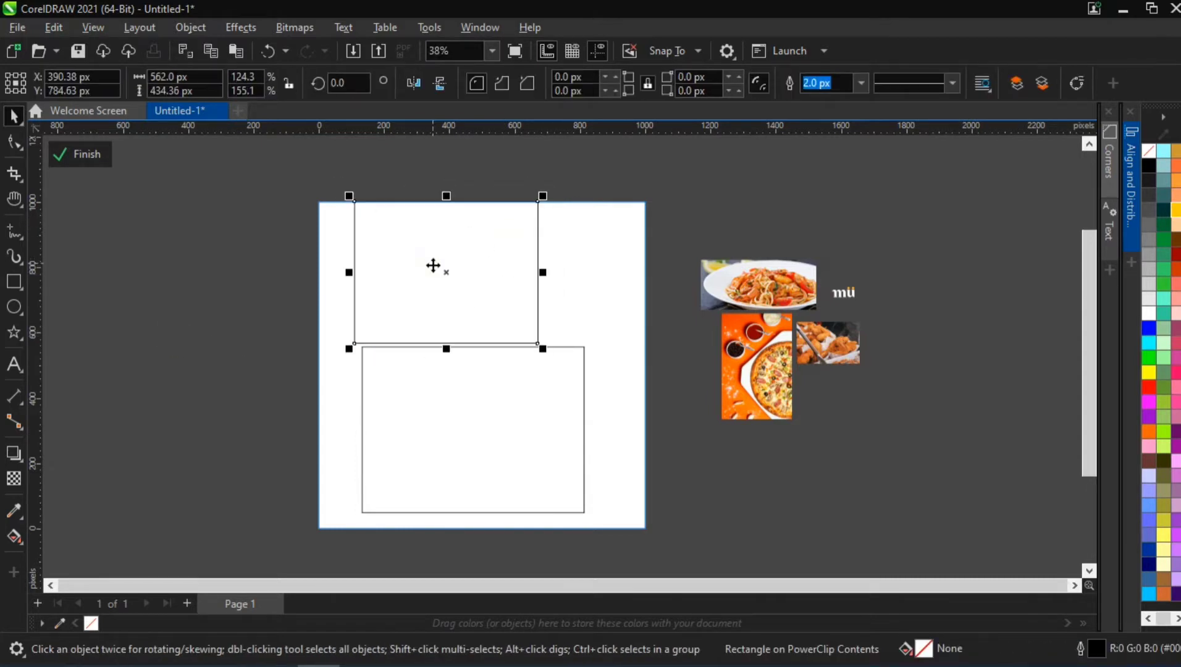
mouse_move(434, 263)
left_mouse_down()
mouse_move(435, 285)
mouse_move(443, 279)
left_mouse_up()
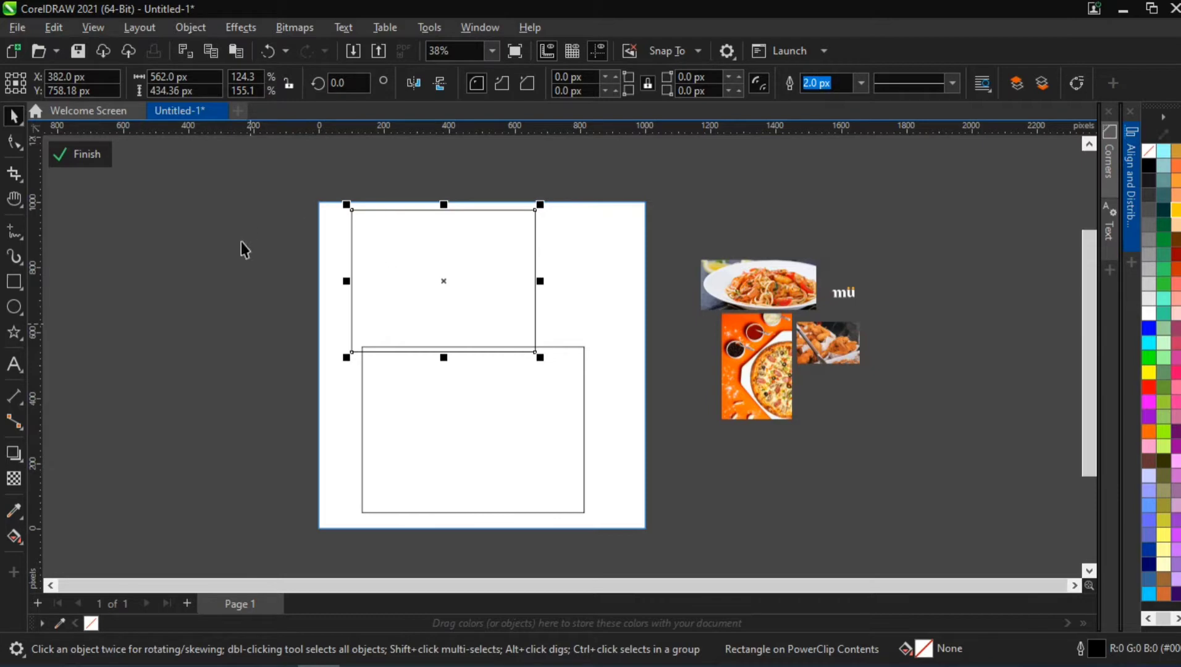
Step: Move the smaller rectangle off the page onto the dark area to its left and make its outline white
left_click(418, 231)
left_click_drag(418, 230, 281, 295)
scroll(422, 224, "up", 3)
scroll(409, 229, "down", 4)
scroll(220, 277, "up", 2)
scroll(298, 290, "up", 2)
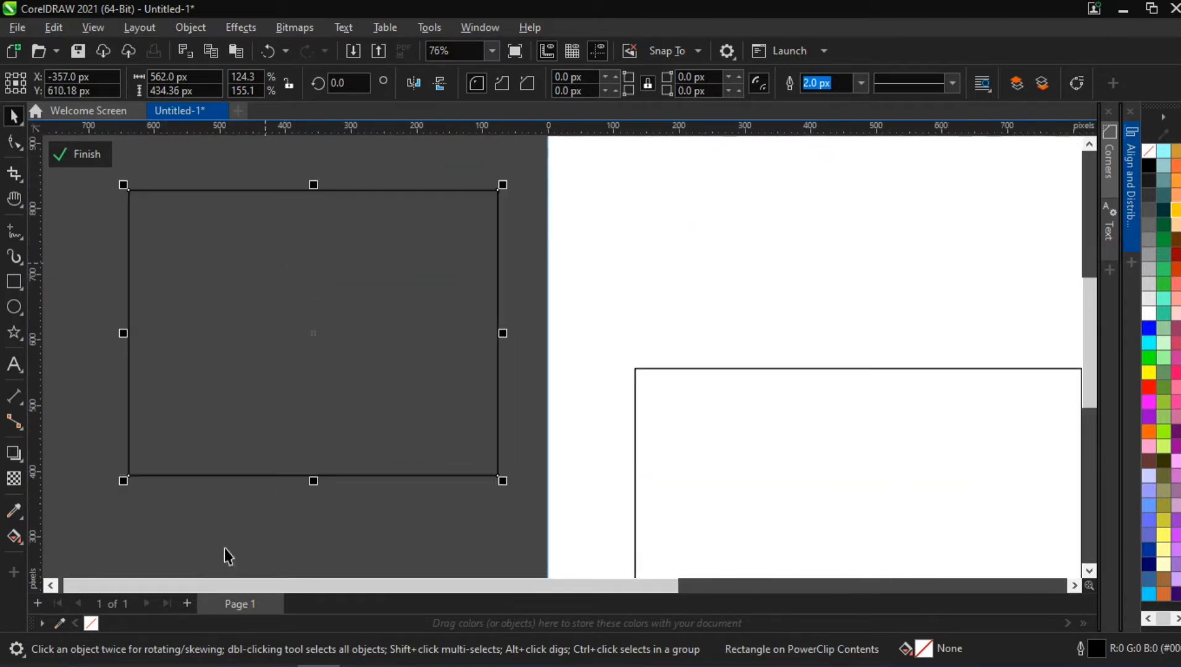
right_click(1150, 312)
left_click(1104, 325)
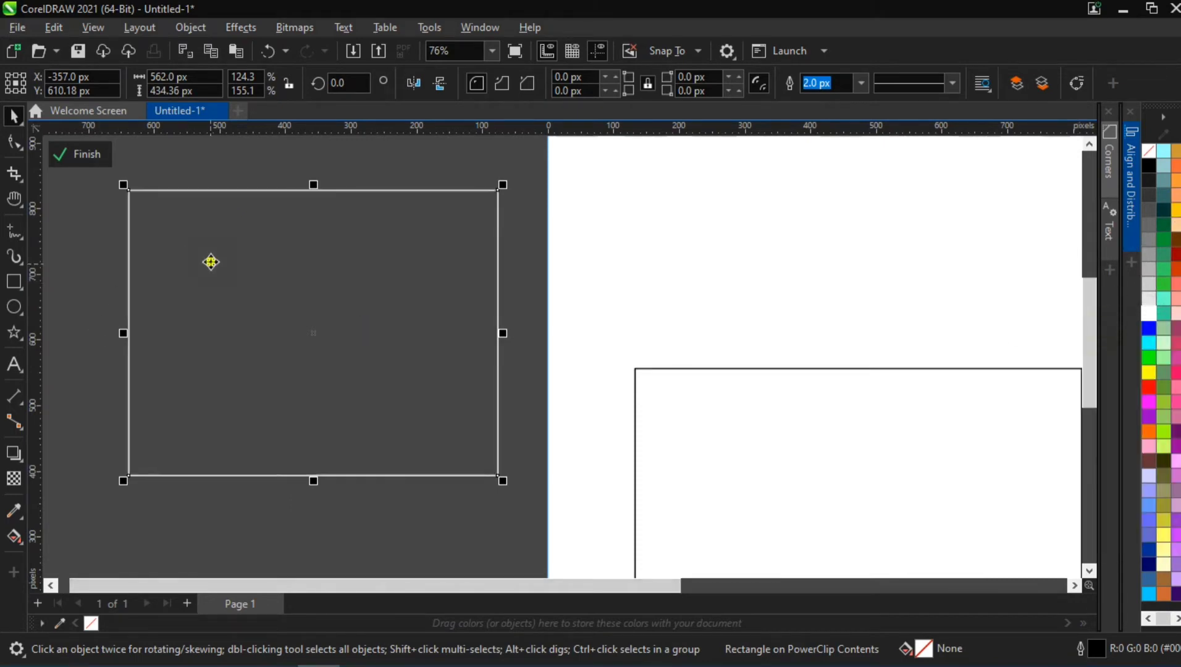
Step: Shift the white-outlined rectangle around in the empty area beside the page
left_click_drag(211, 261, 202, 270)
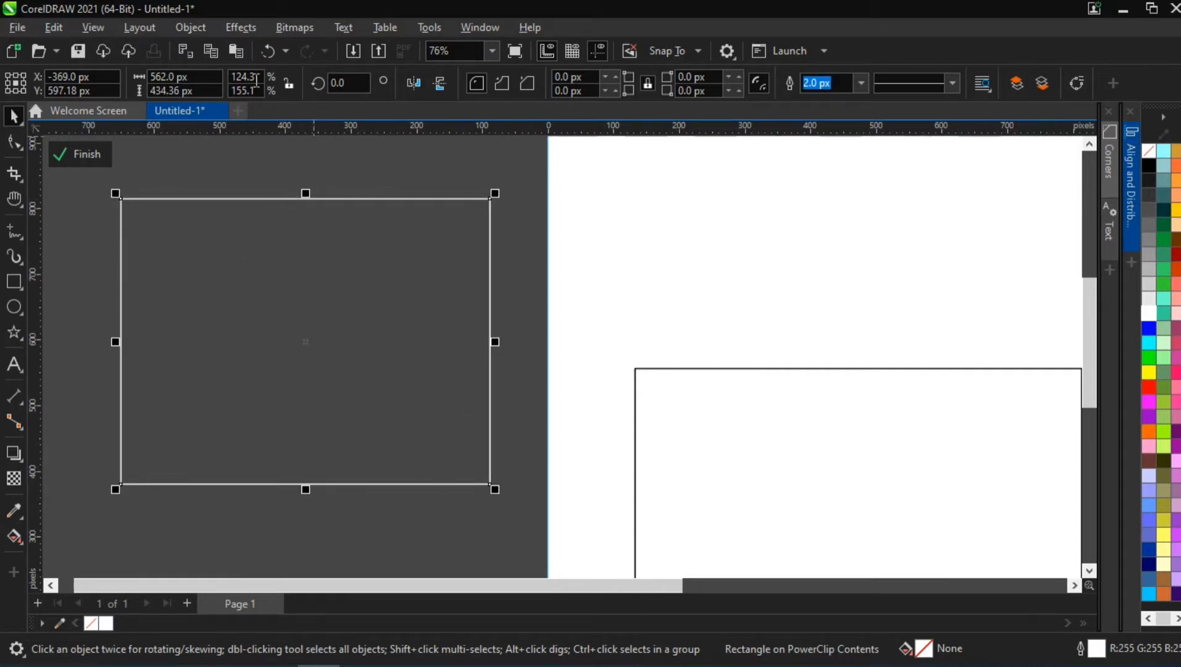
left_click(348, 230)
left_click_drag(325, 198, 392, 193)
left_click(337, 164)
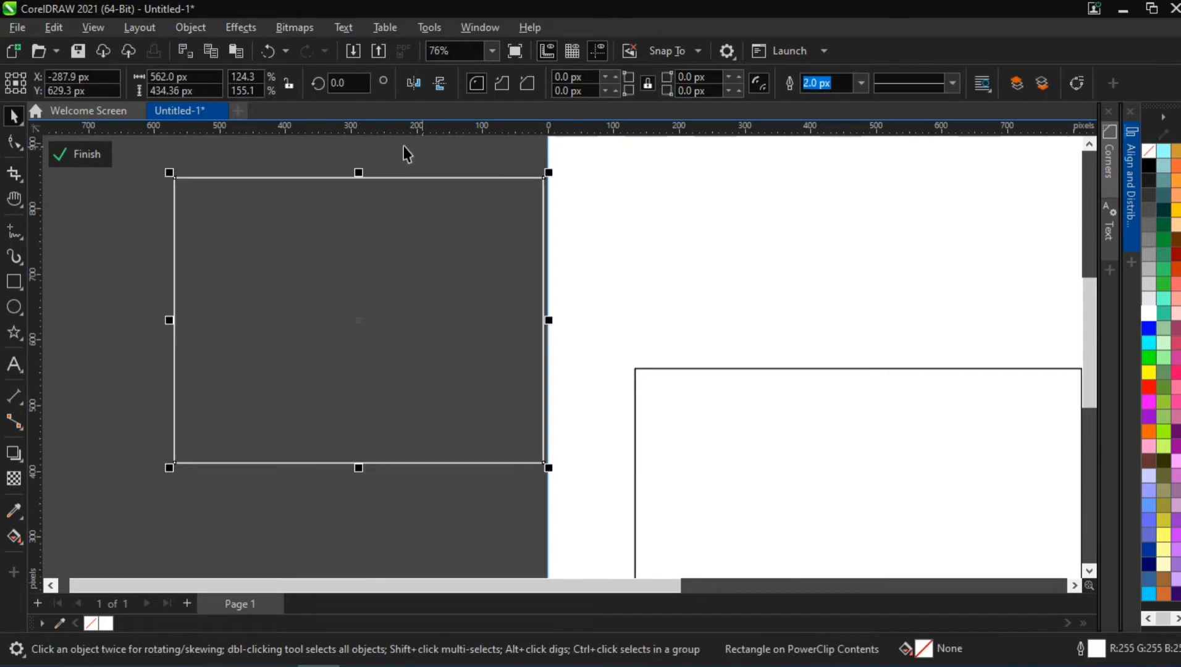
left_click_drag(199, 193, 185, 229)
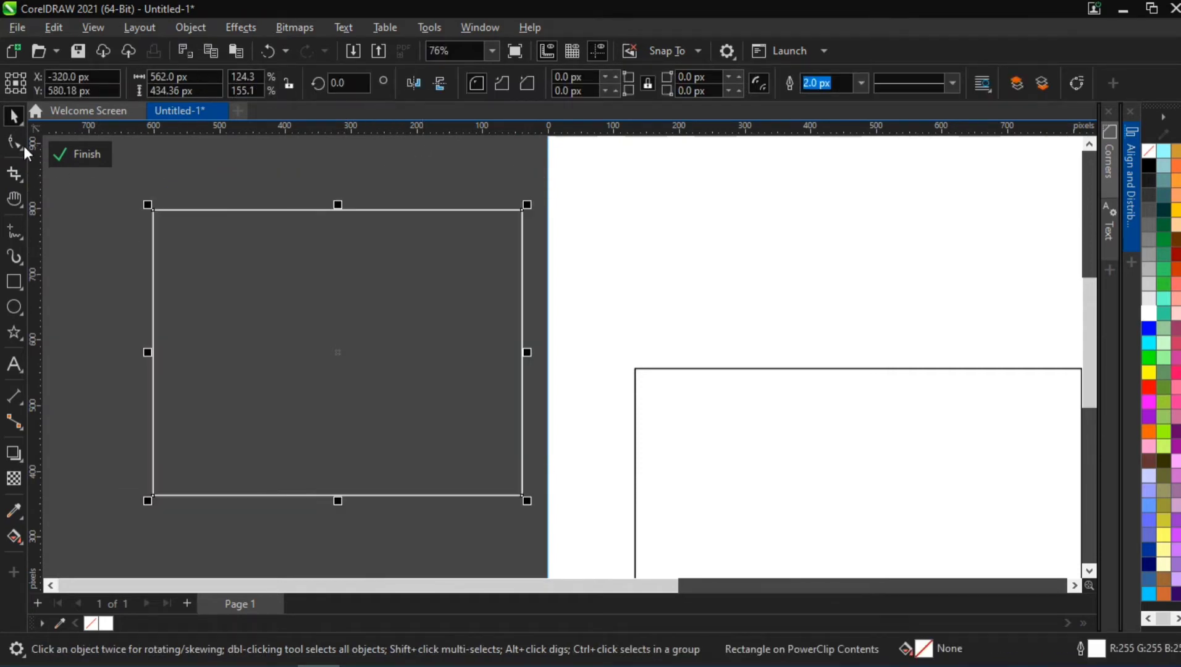
Step: Round all four corners of the white-outlined rectangle with a 40 px radius
left_click(19, 142)
left_click(590, 73)
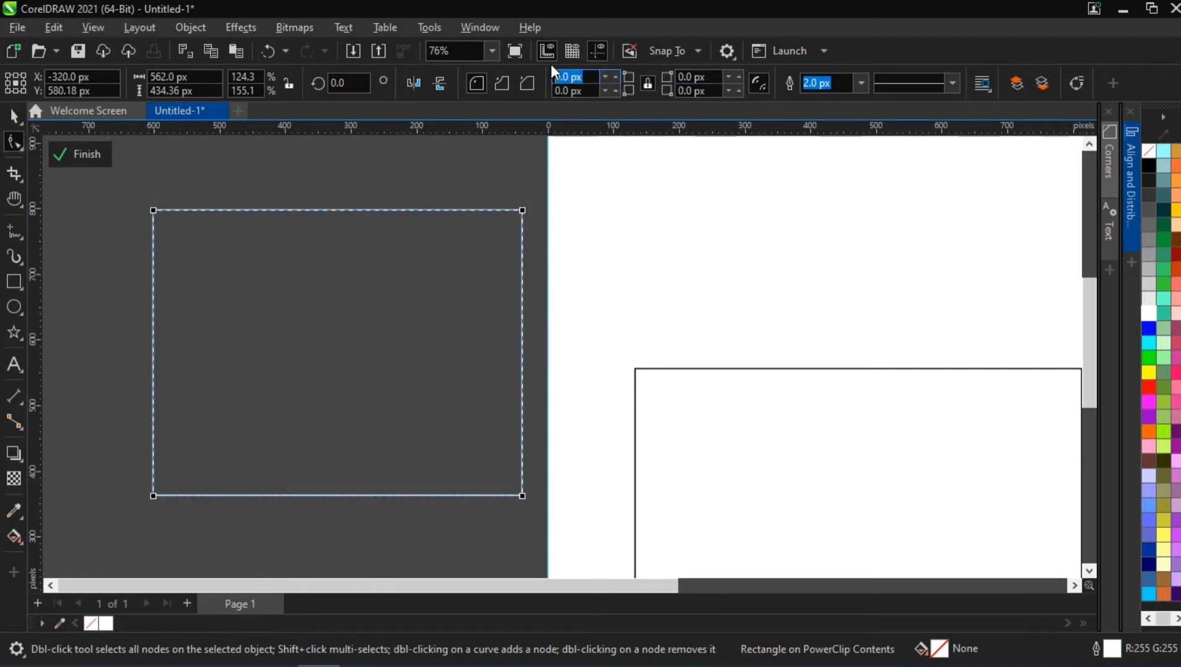
type("40")
key("Return")
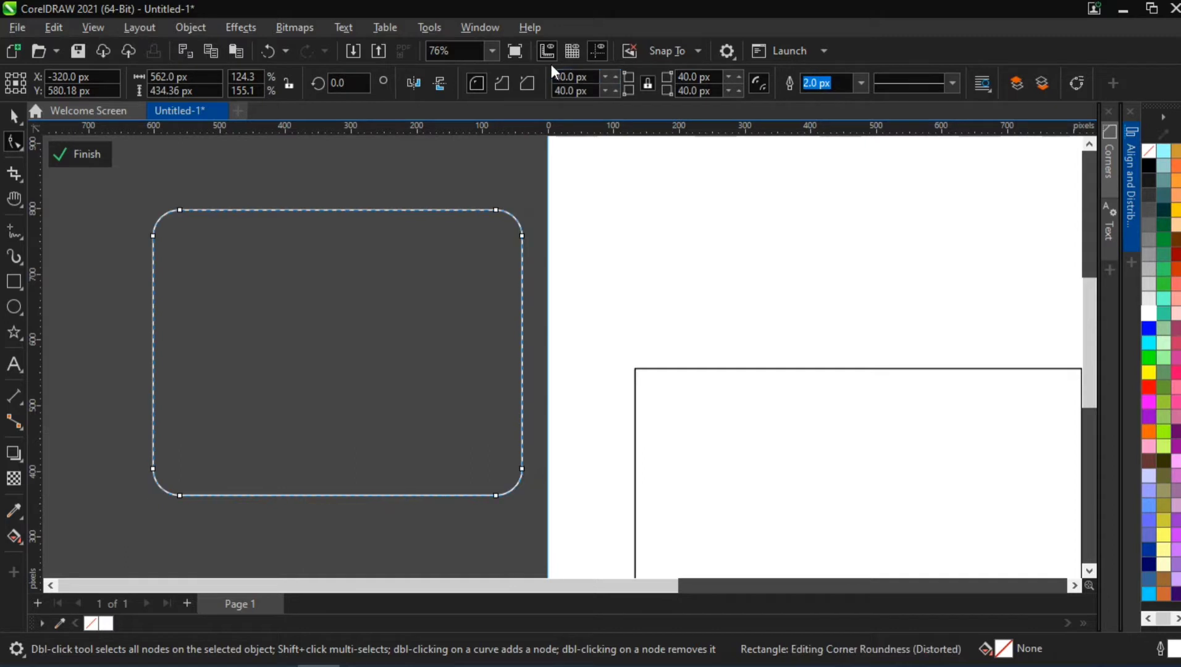
left_click(378, 277)
left_click(14, 116)
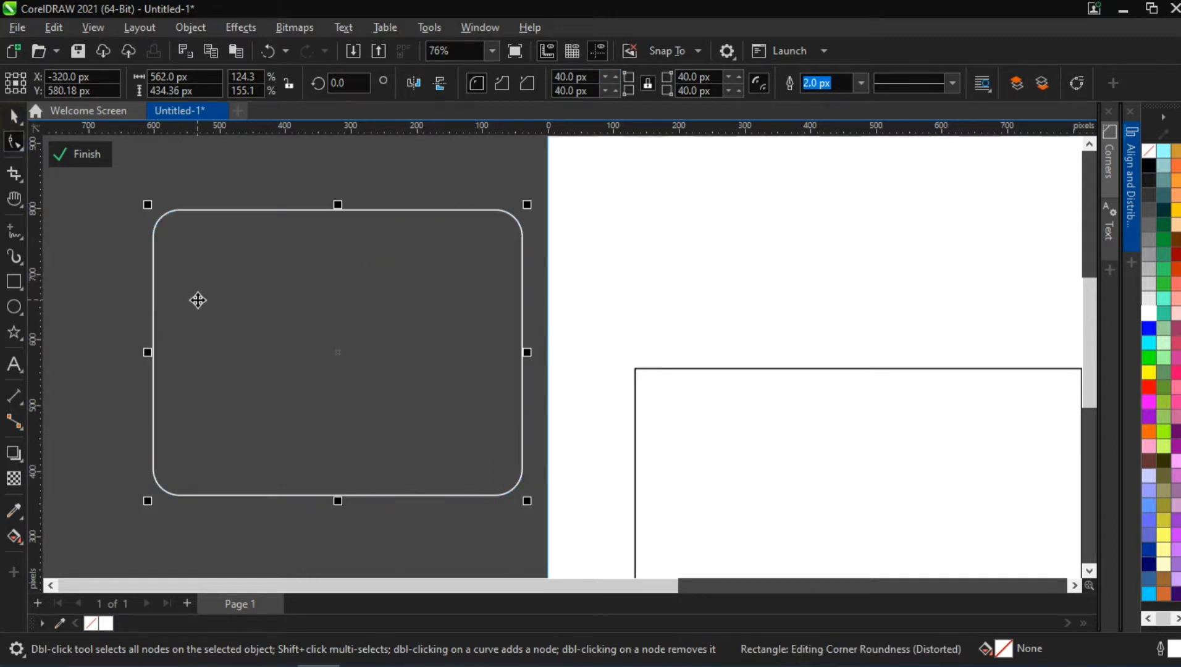
Step: Move the rounded rectangle back into the upper part of the page and set its outline to black
left_click_drag(284, 308, 257, 290)
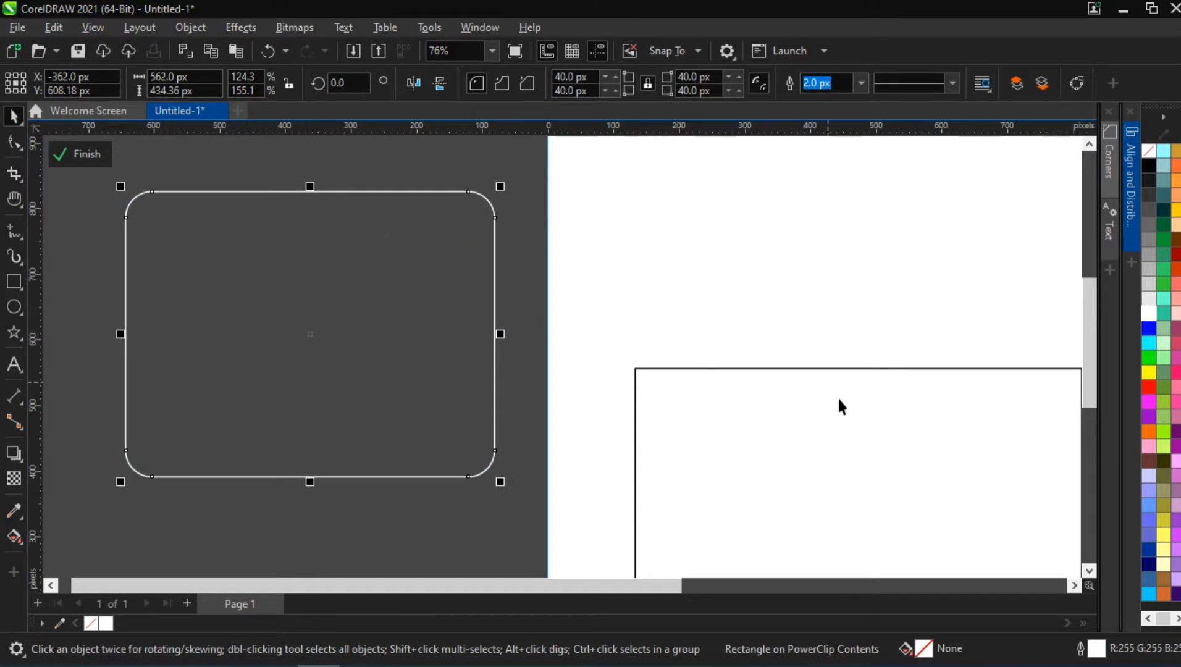
scroll(840, 406, "down", 2)
left_click_drag(600, 375, 617, 297)
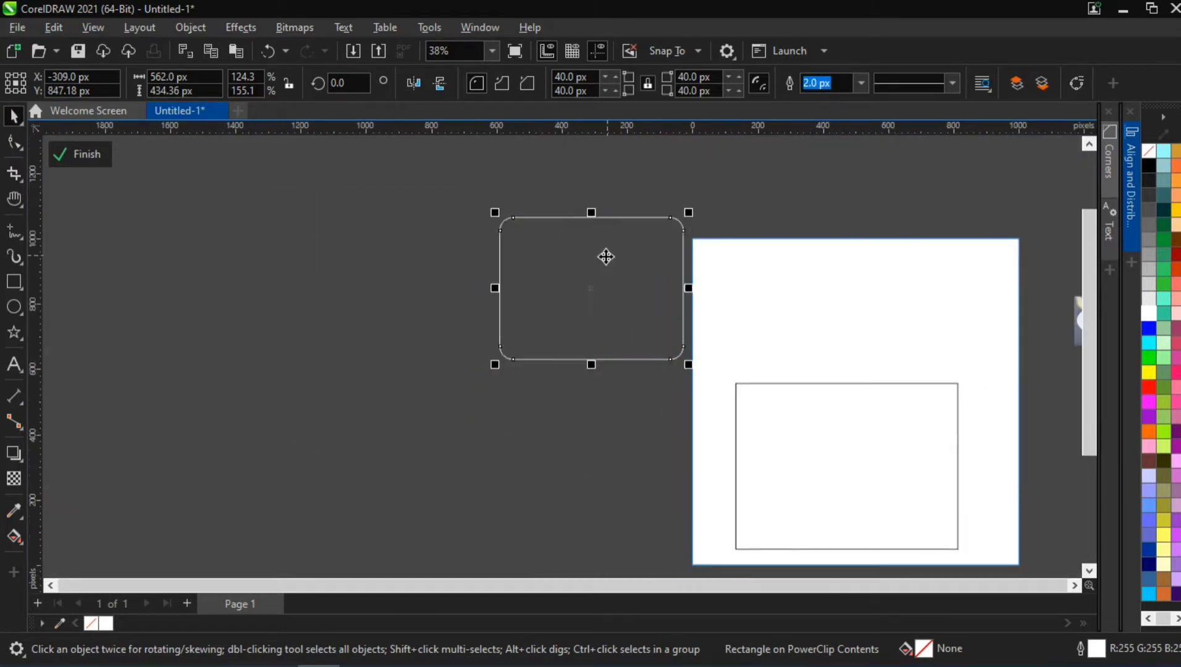
left_click_drag(606, 256, 872, 285)
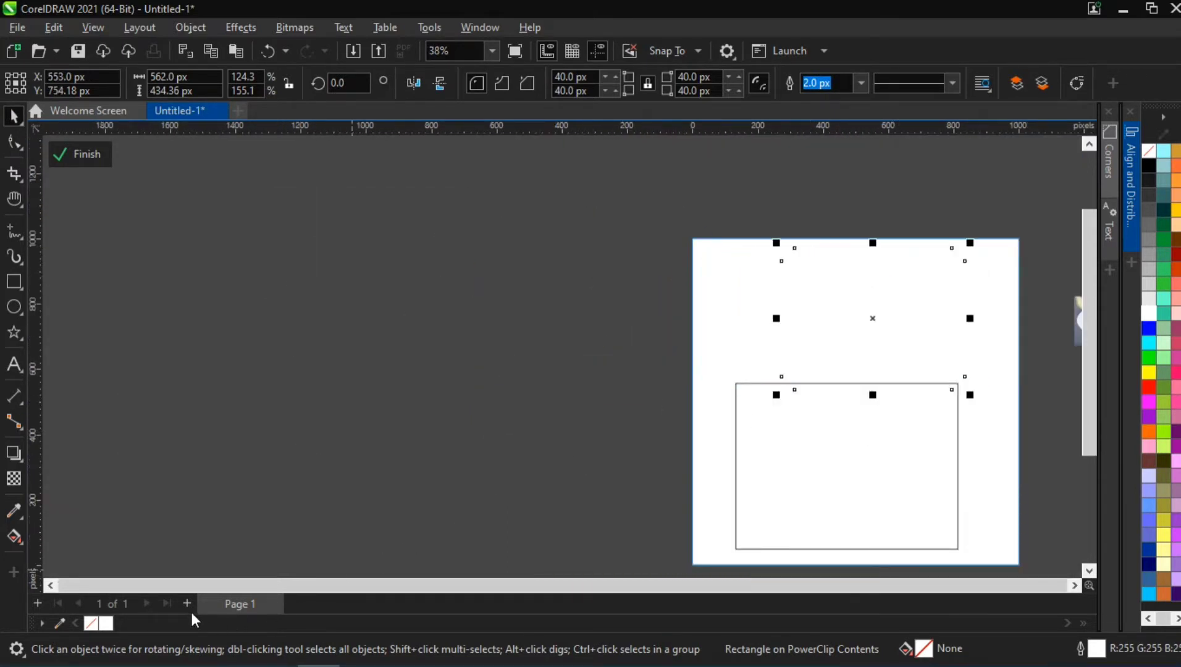
right_click(1145, 165)
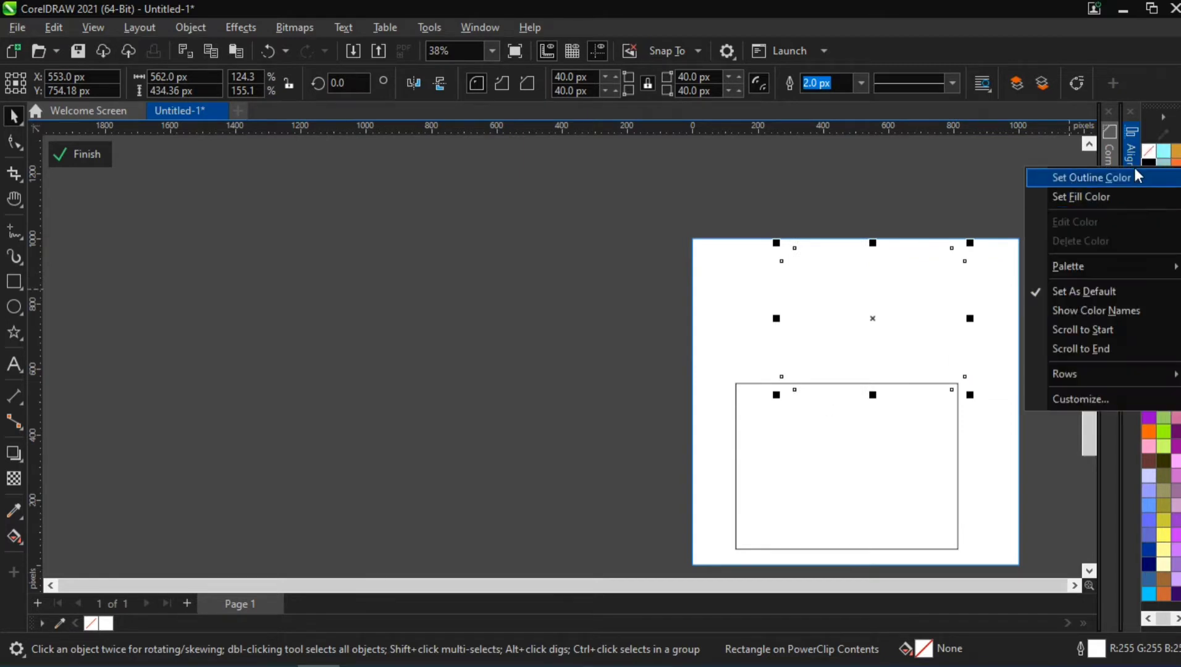
left_click(1134, 176)
Step: Move the larger rectangle off the page to its left and set its outline to white
left_click_drag(903, 460, 613, 404)
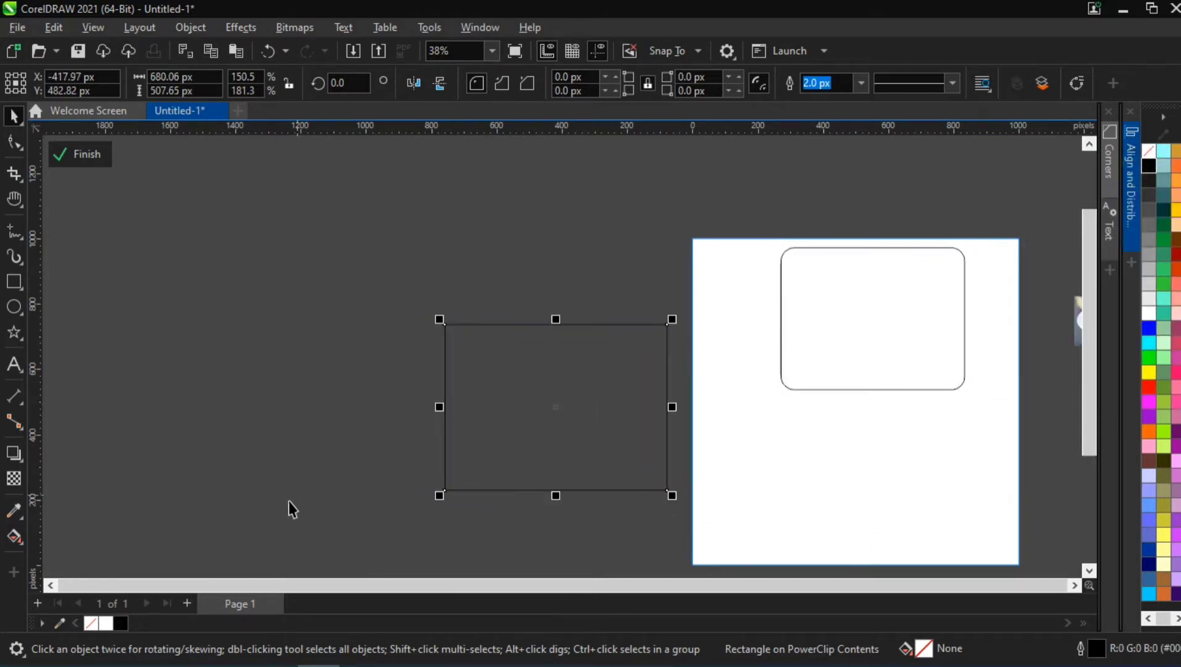
right_click(106, 625)
left_click(184, 390)
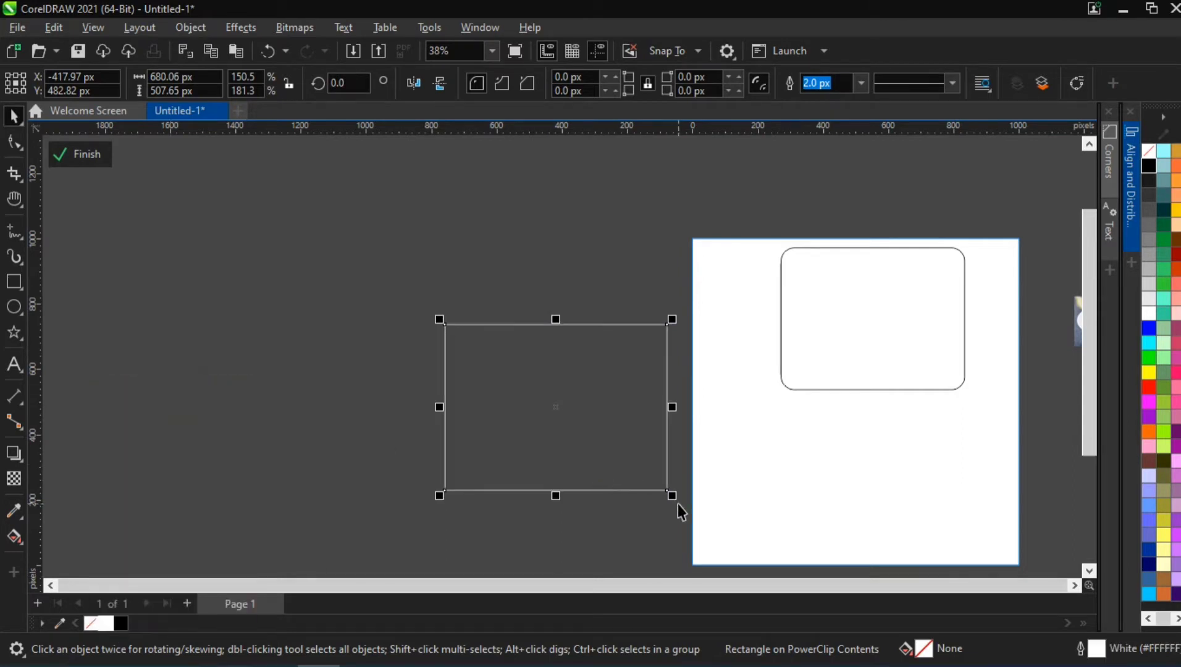
Step: Round only the lower-right corner of the larger white-outlined rectangle with a radius of 80 px
scroll(677, 504, "up", 3)
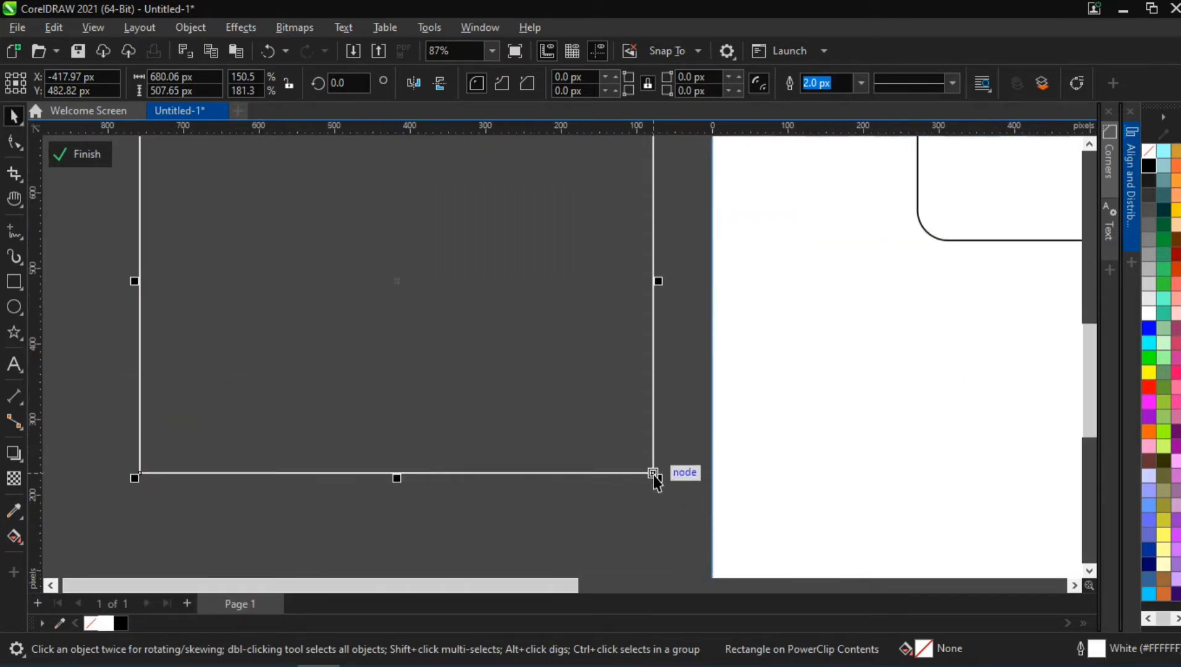
scroll(653, 477, "up", 1)
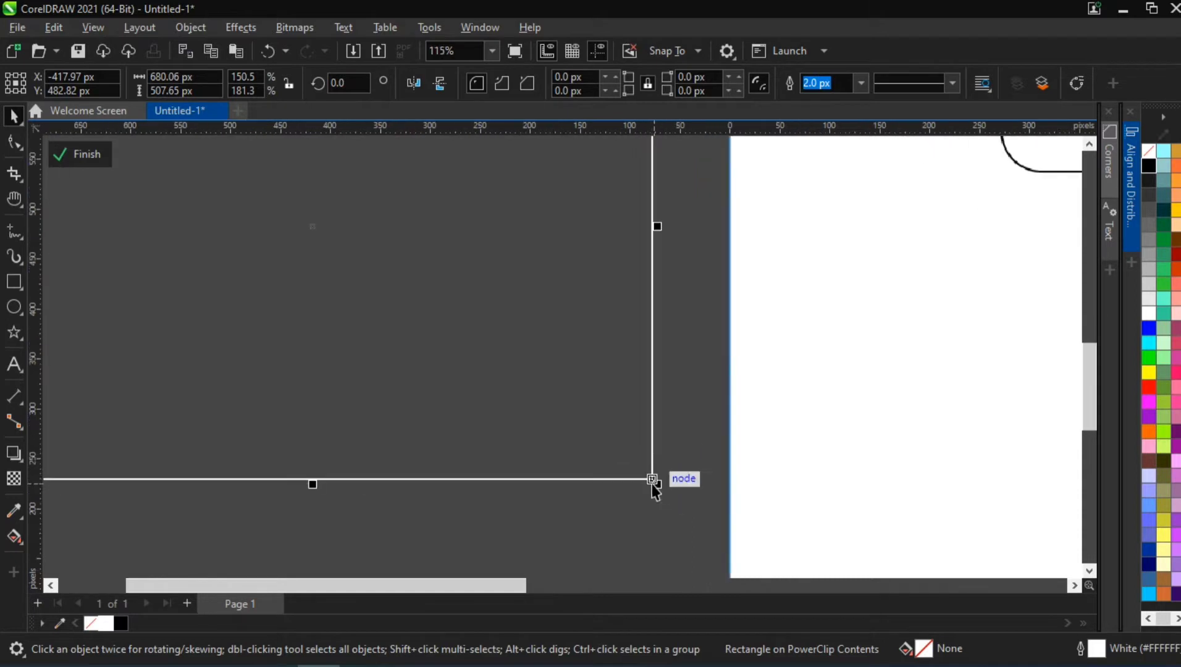
scroll(653, 477, "down", 2)
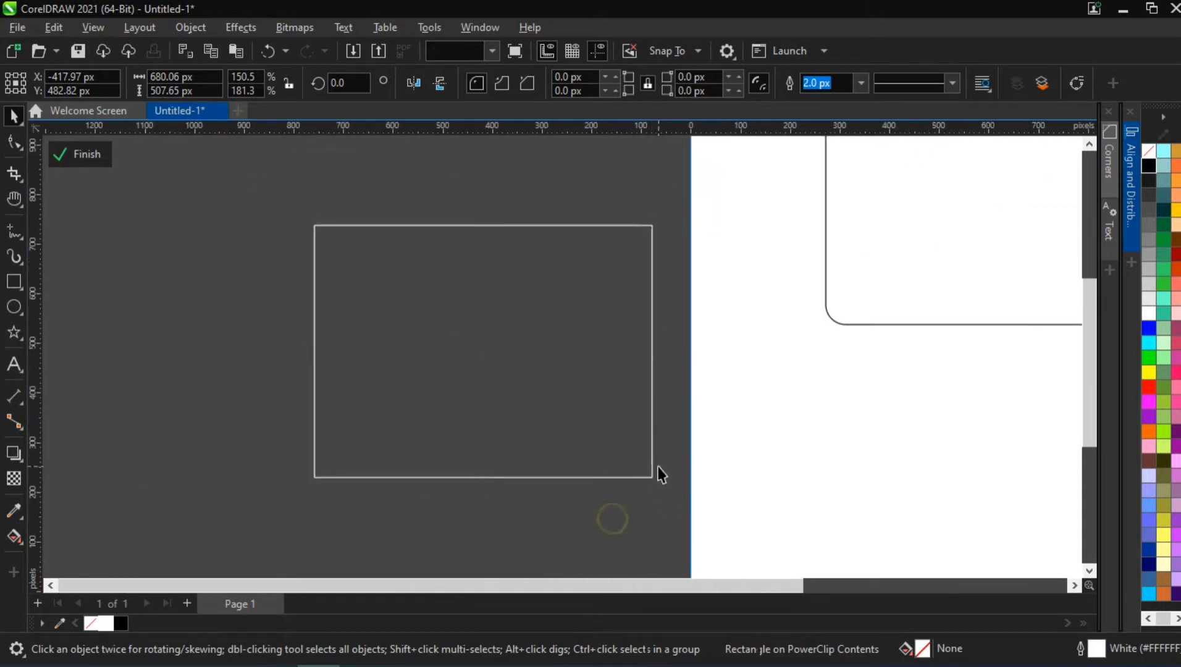
left_click(659, 482)
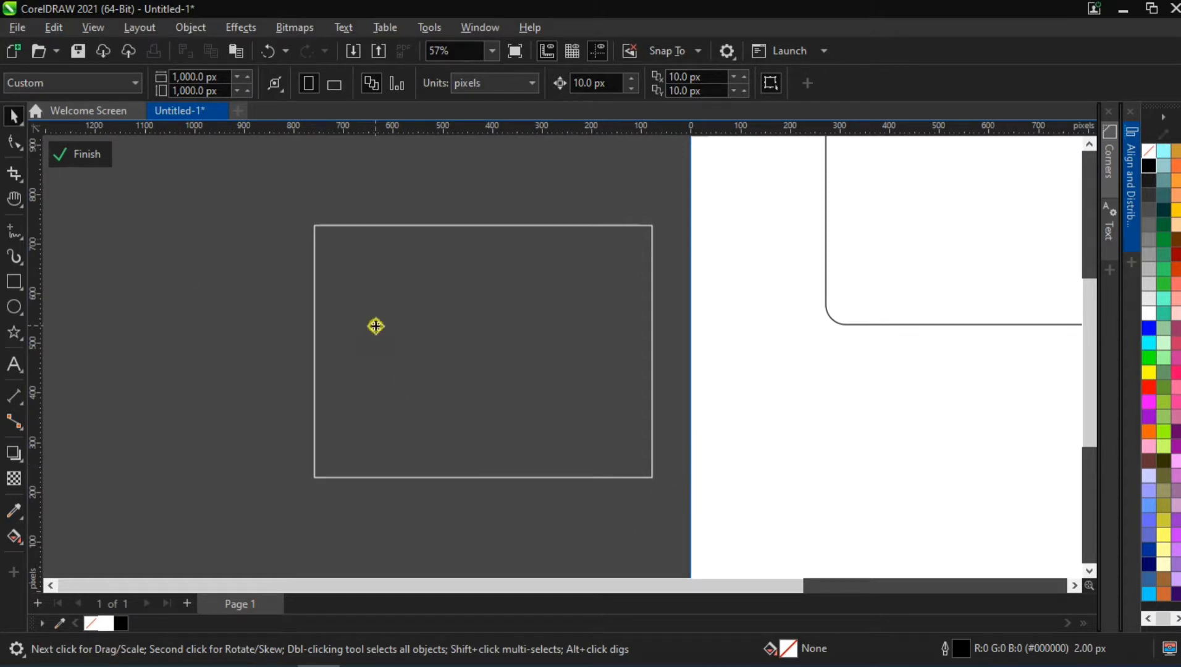
left_click(375, 326)
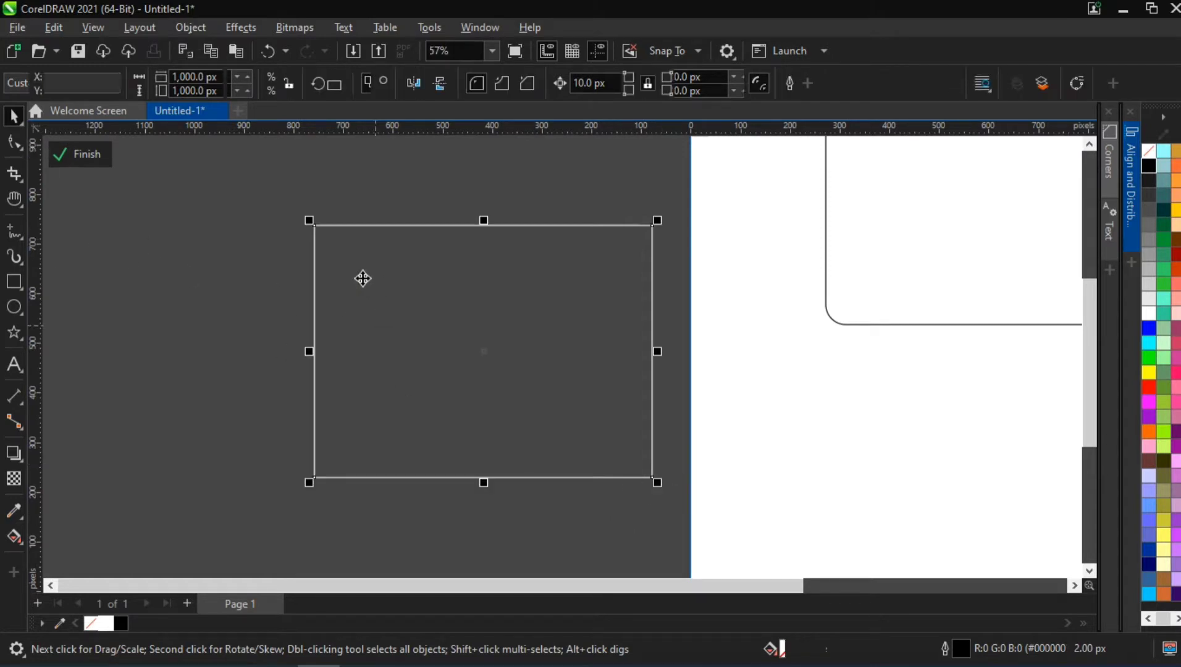
left_click(12, 144)
scroll(688, 522, "up", 2)
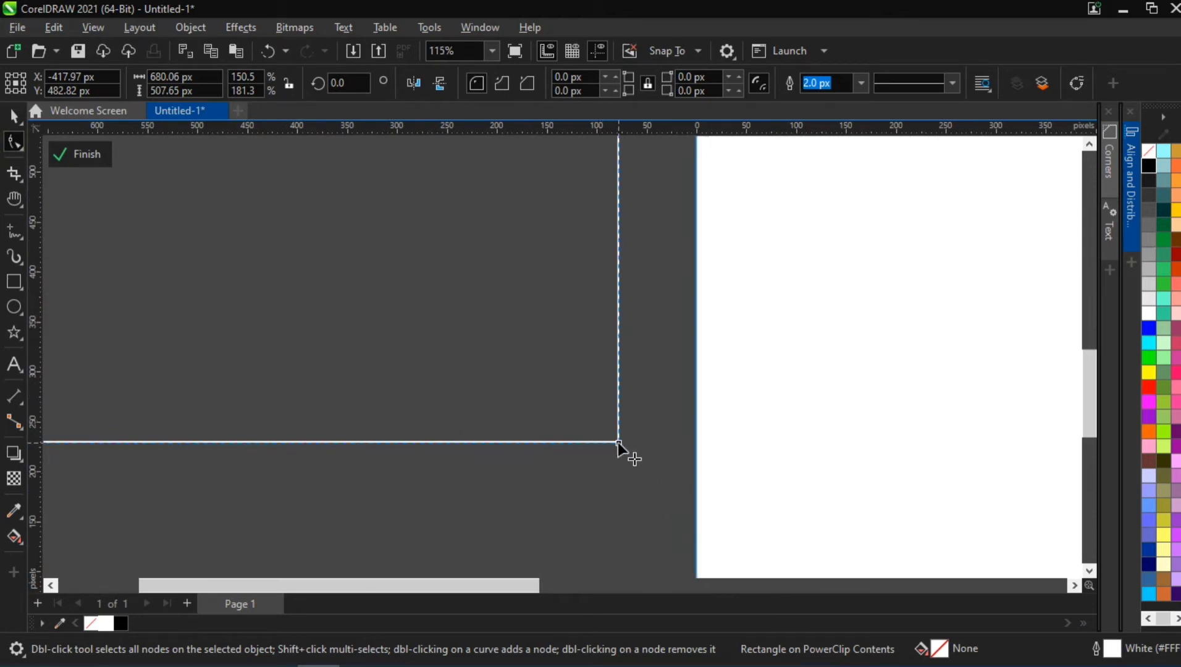
scroll(617, 442, "down", 2)
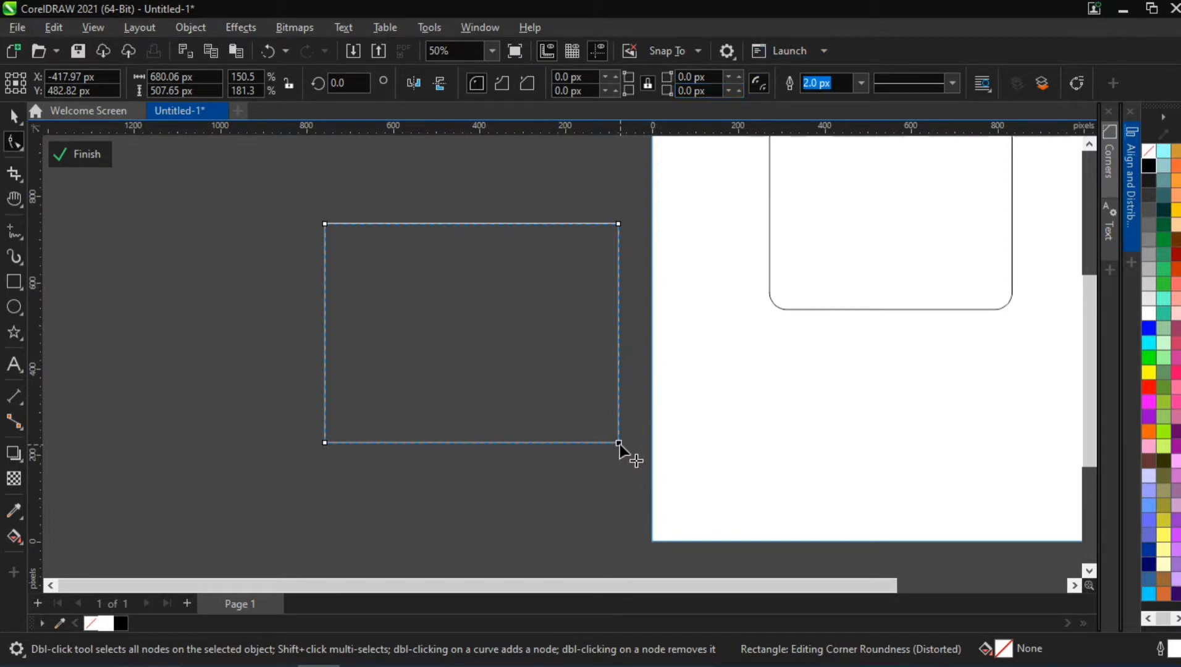
left_click_drag(619, 443, 631, 407)
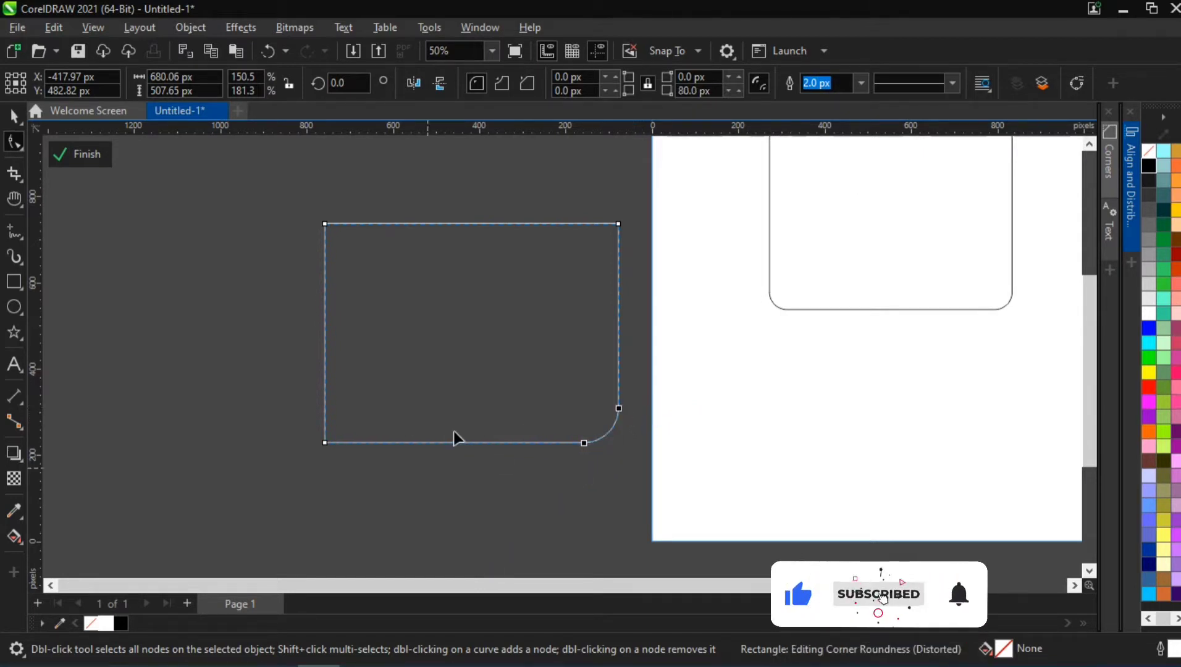
left_click(15, 118)
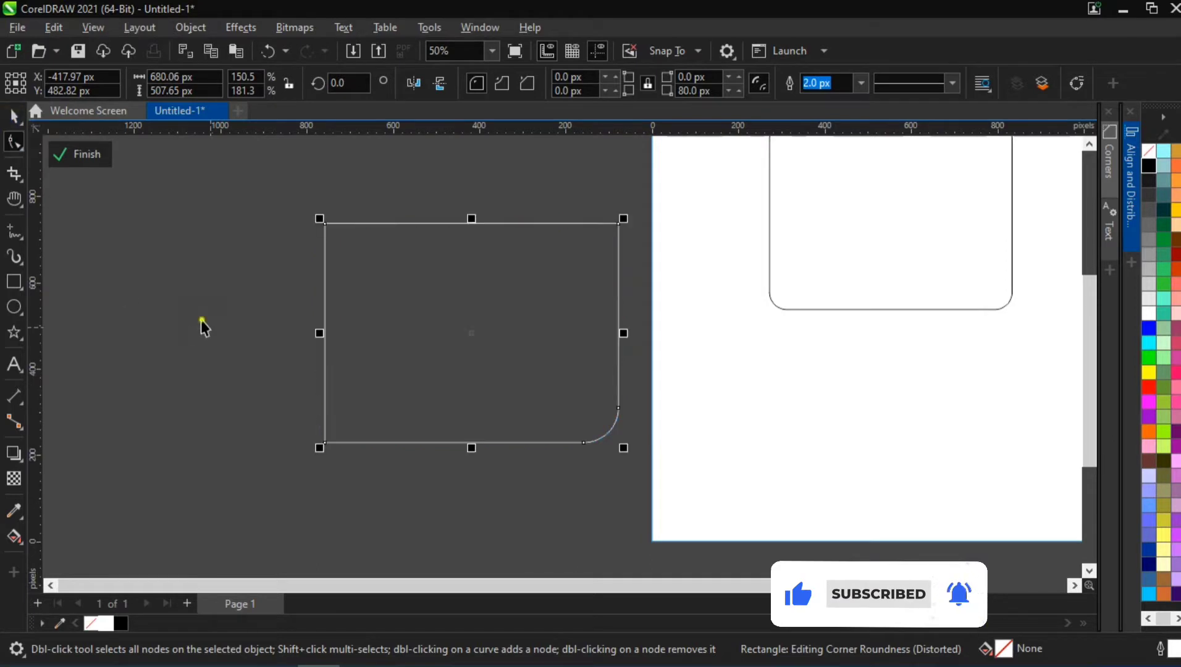
left_click(525, 342)
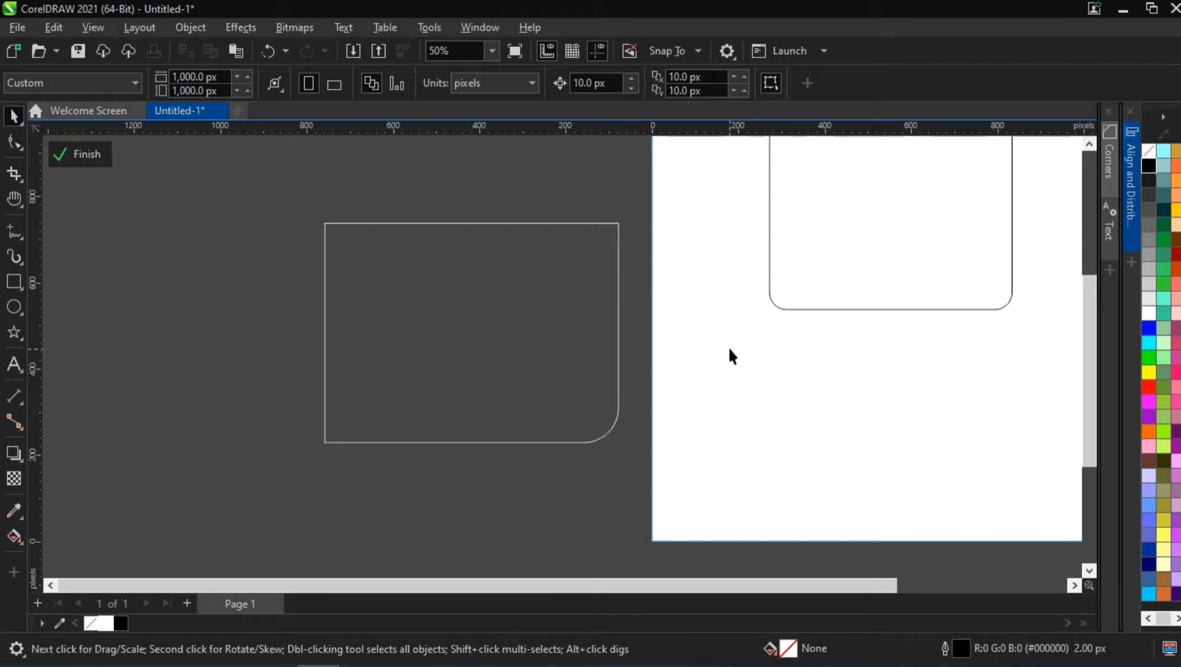
Step: Move the larger rectangle onto the lower part of the page and set its outline to black
key("h")
left_click_drag(644, 328, 377, 390)
scroll(387, 385, "down", 1)
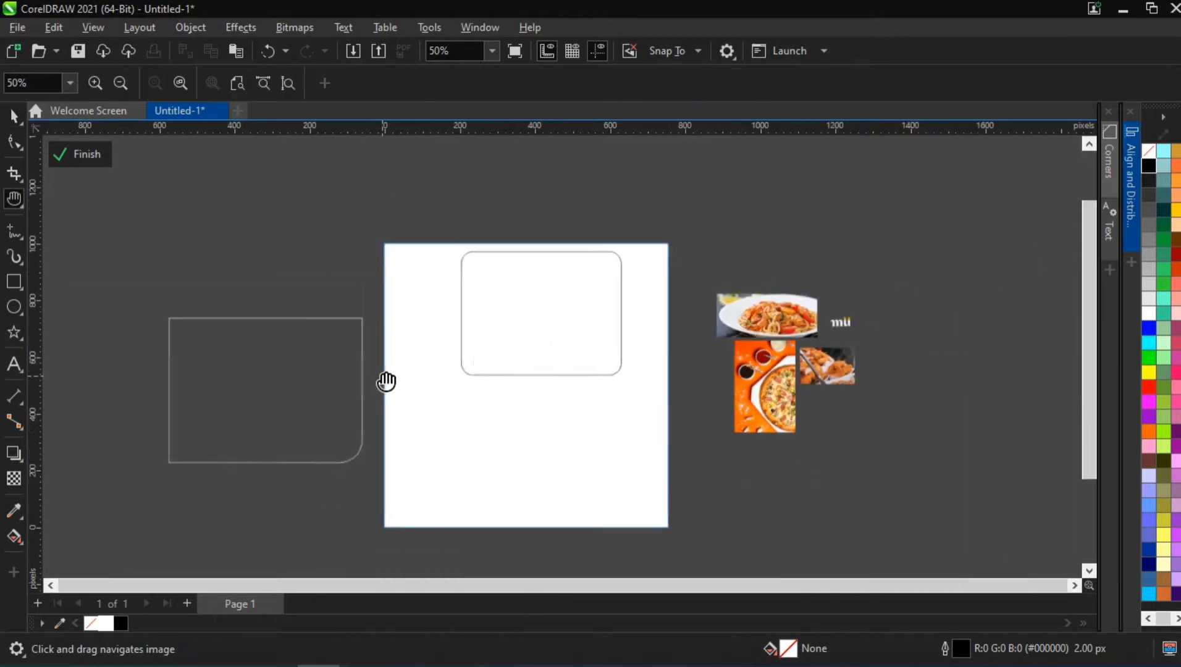
key("space")
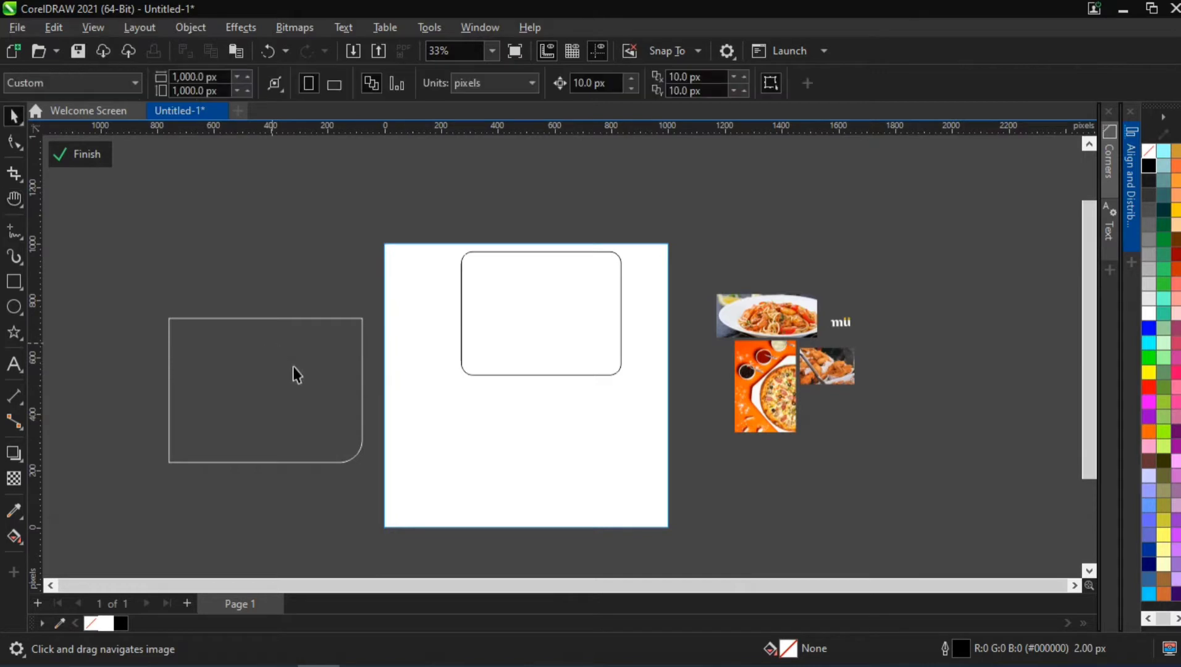
left_click_drag(280, 372, 520, 431)
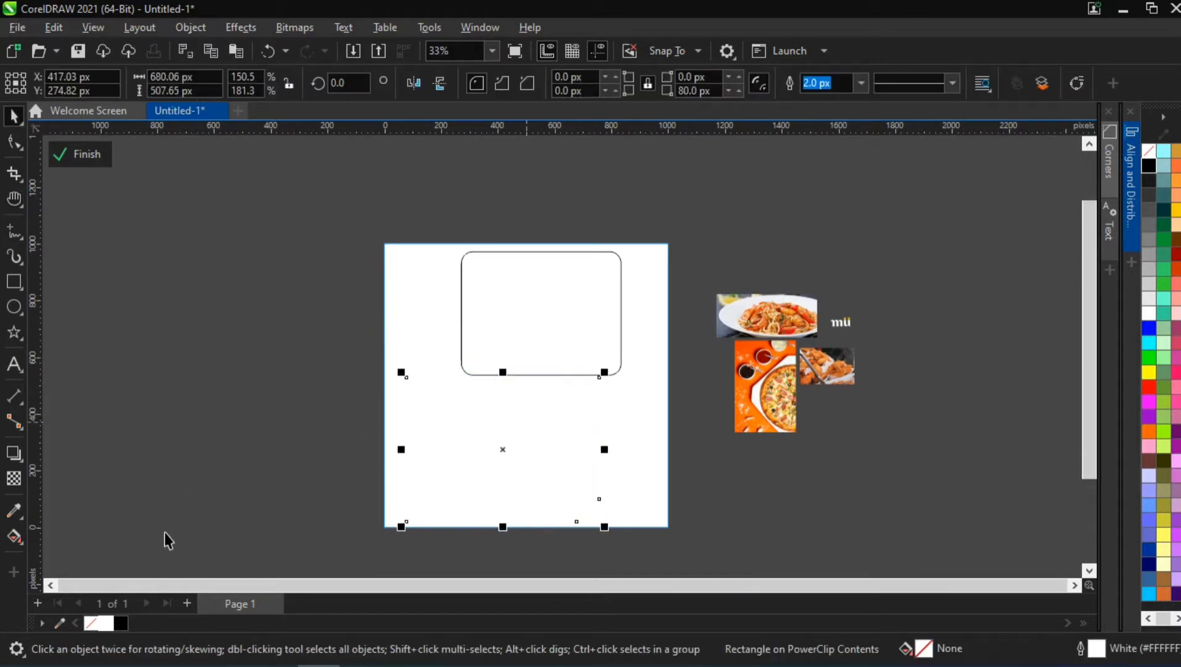
right_click(121, 622)
left_click(219, 389)
Step: Lower the smaller rounded rectangle to mid-page and place the larger rectangle over it with their right edges aligned
left_click(547, 314)
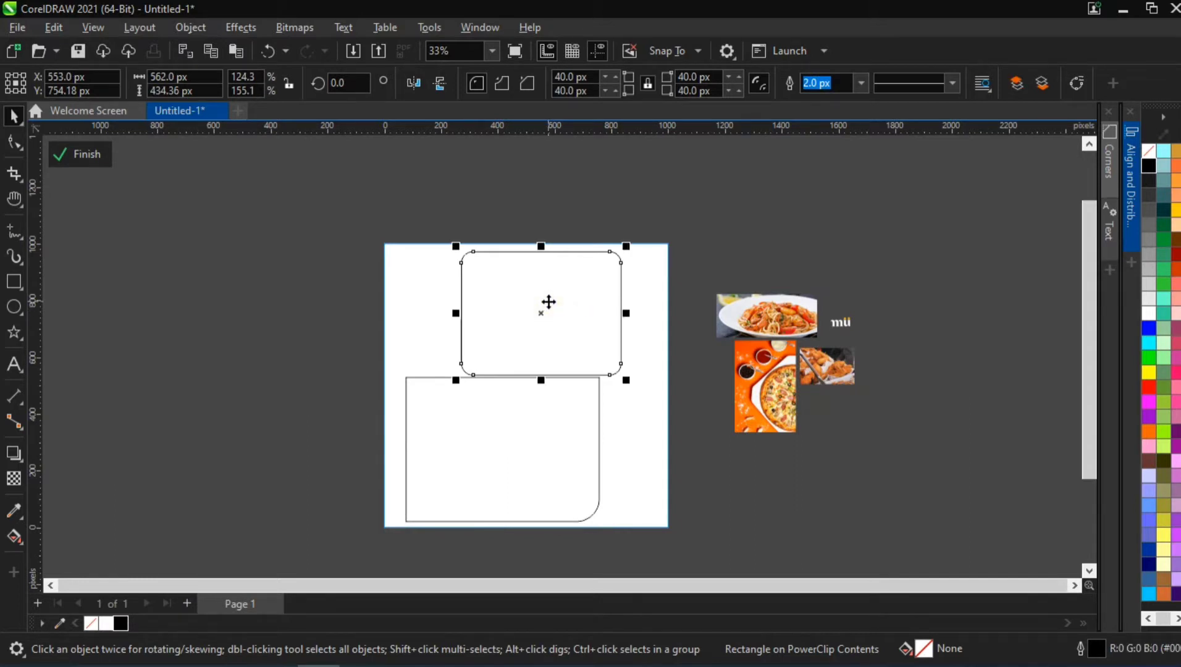
left_click_drag(548, 302, 534, 375)
left_click(434, 476)
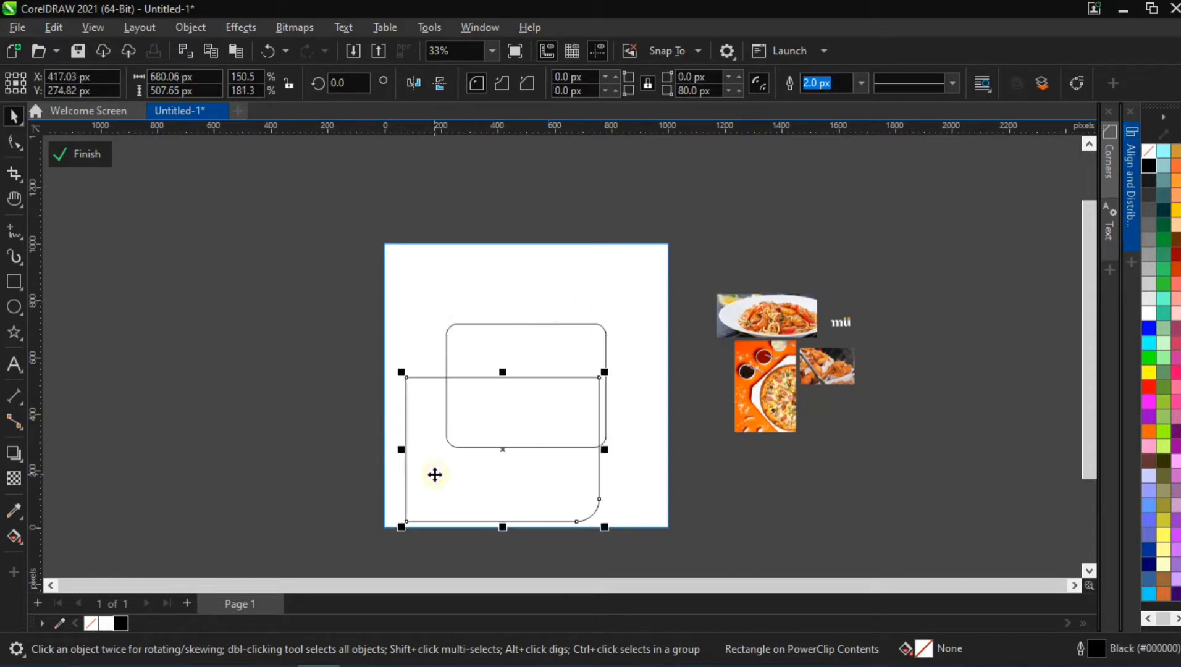
scroll(553, 466, "up", 2)
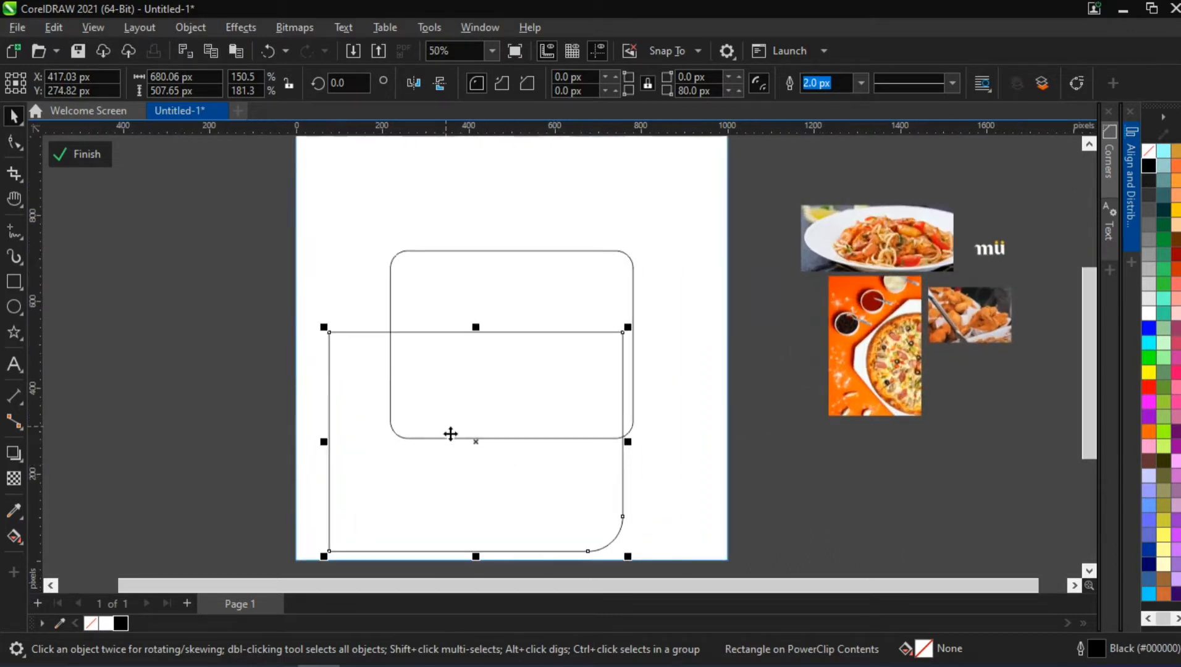
left_click_drag(621, 416, 630, 322)
scroll(628, 322, "up", 2)
scroll(630, 345, "down", 1)
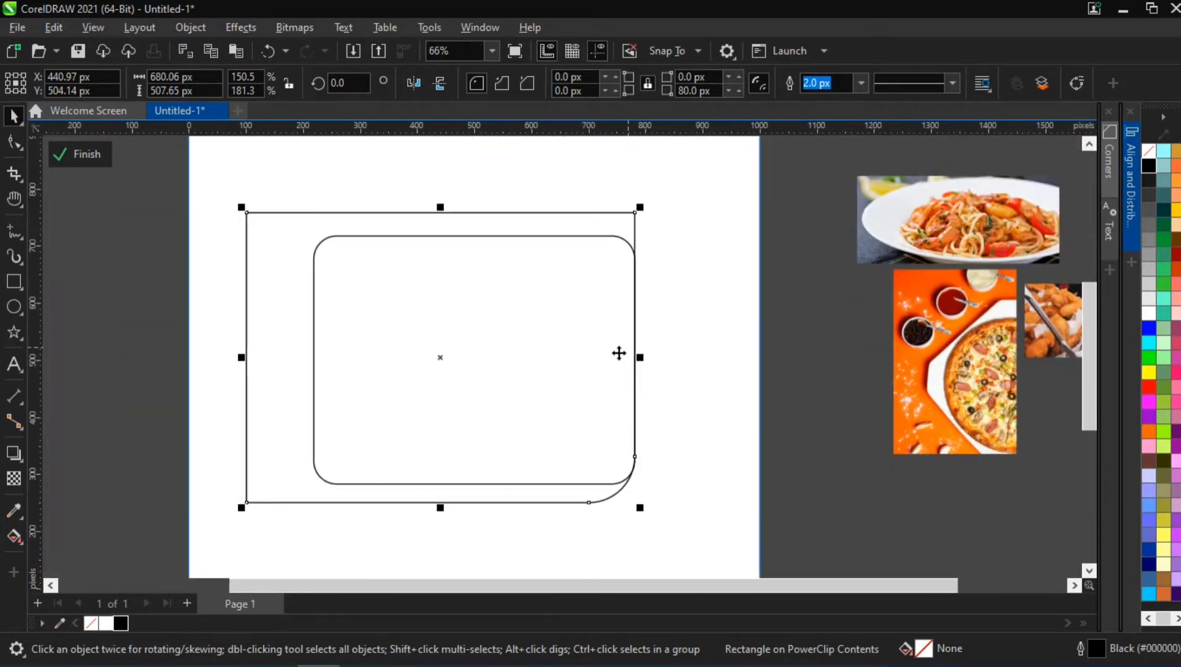
Step: Realign the larger rectangle with the smaller one's right edge and raise it into the upper part of the page
left_click(849, 324)
left_click_drag(561, 355, 531, 357)
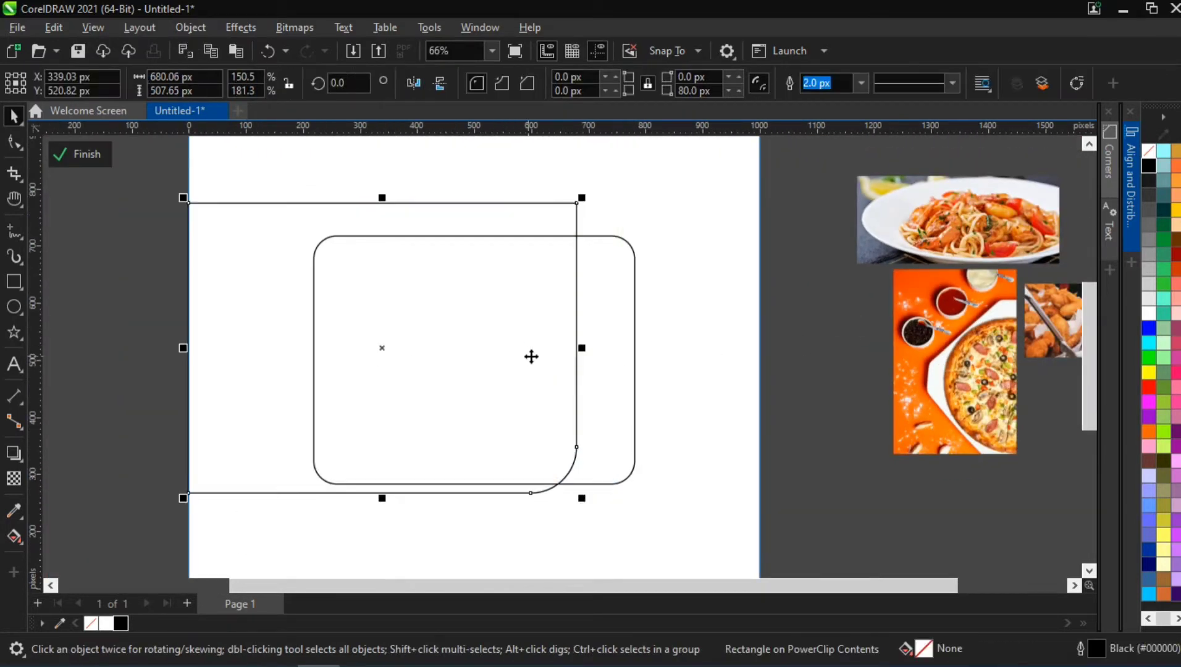
left_click_drag(578, 318, 632, 314)
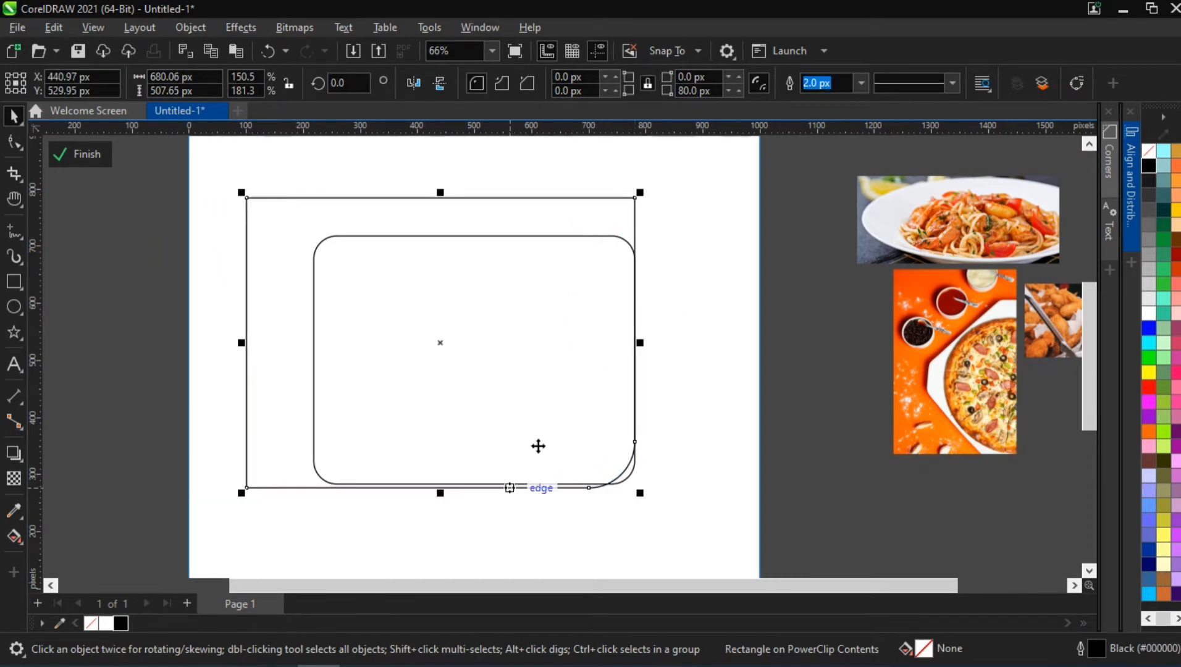
left_click(550, 426)
left_click_drag(550, 426, 542, 332)
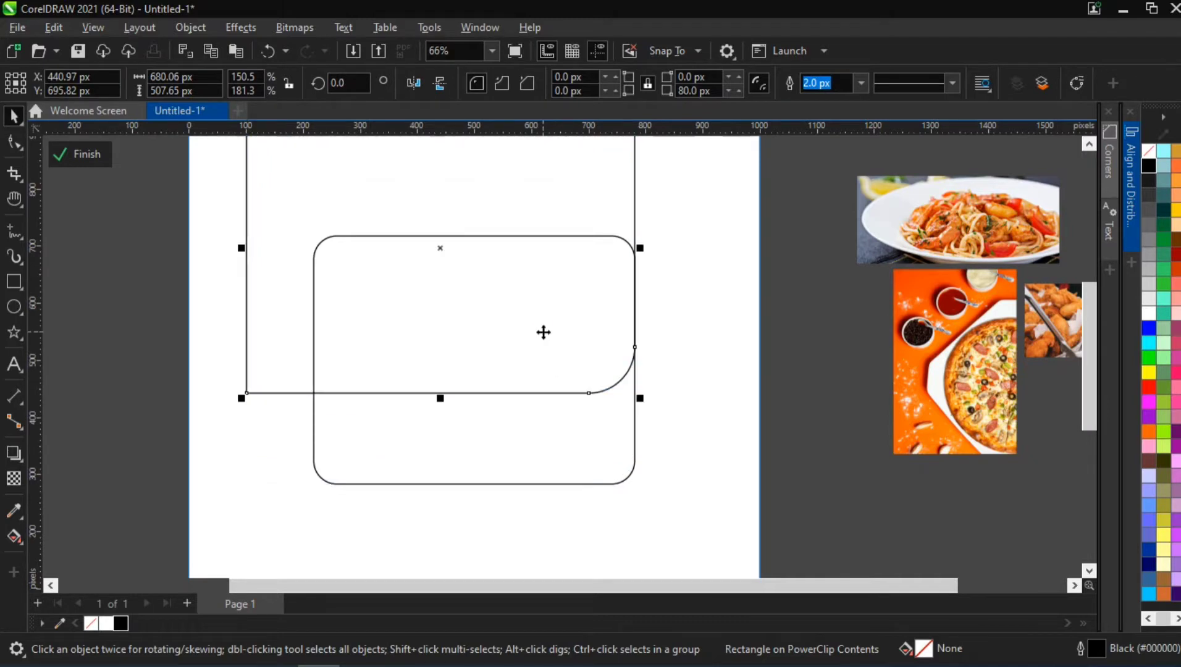
scroll(543, 332, "down", 2)
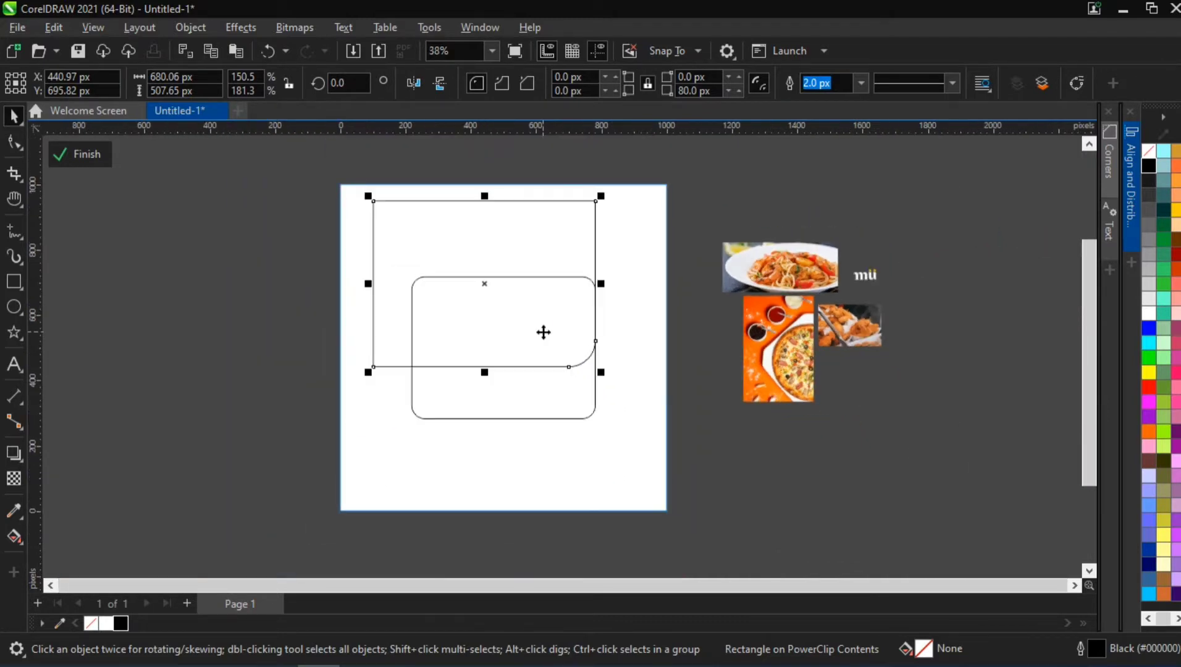
scroll(566, 270, "down", 1)
scroll(567, 270, "up", 2)
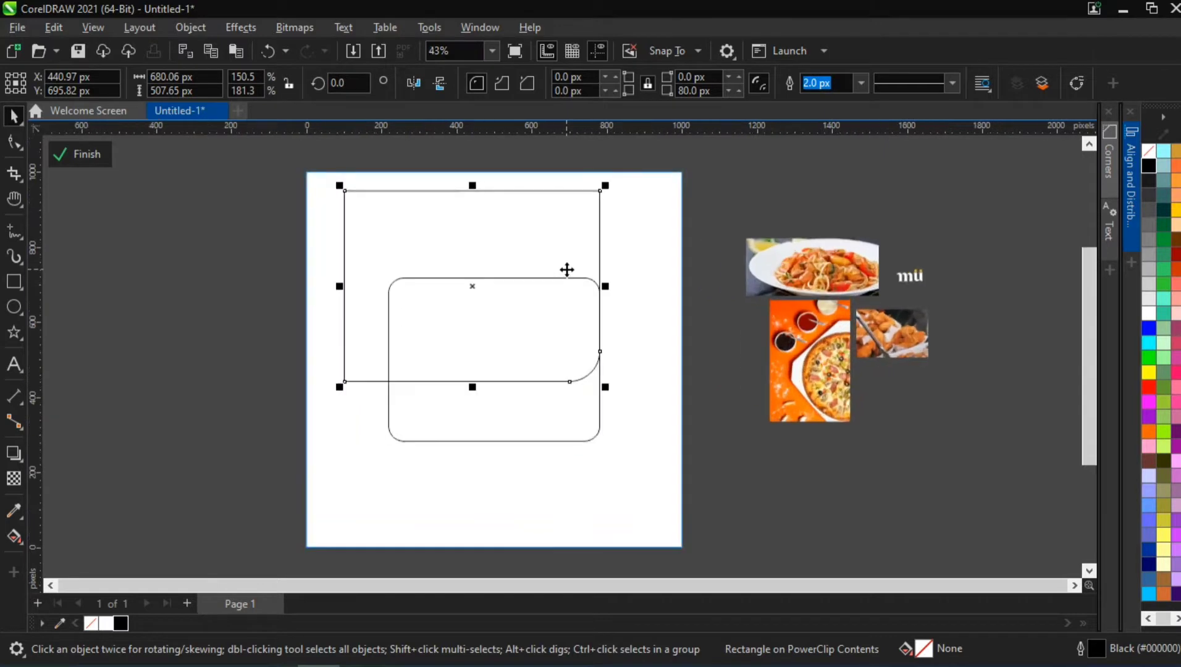
Step: Nudge the larger rectangle slightly upward on the page
left_click(543, 334)
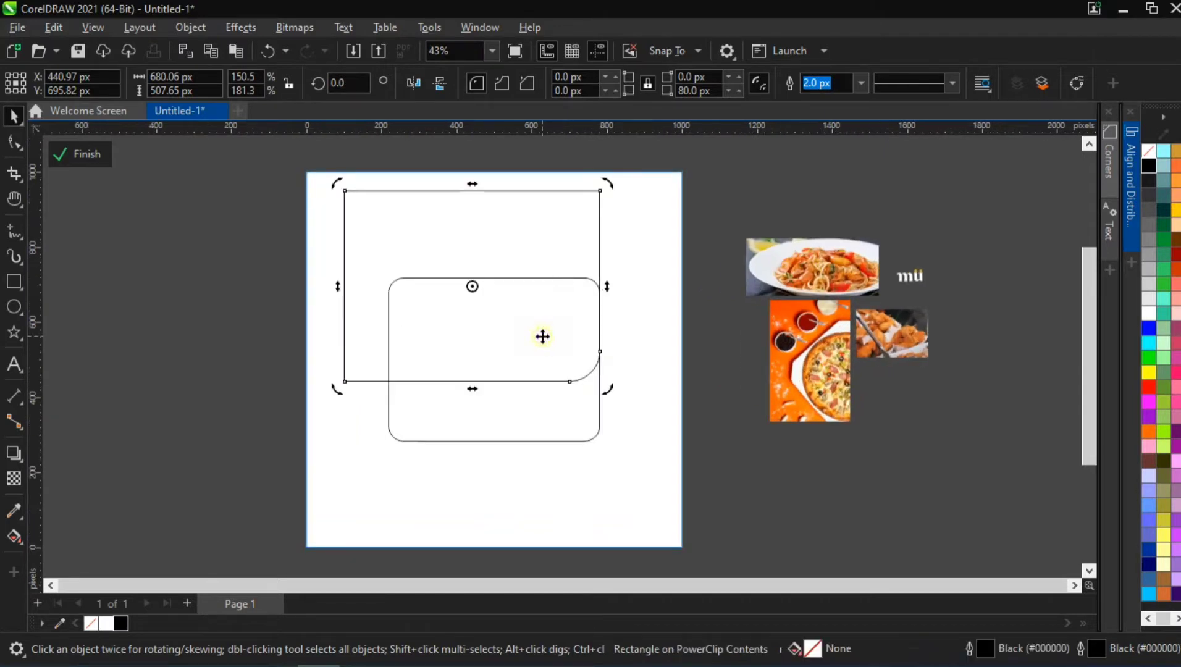
left_click(261, 327)
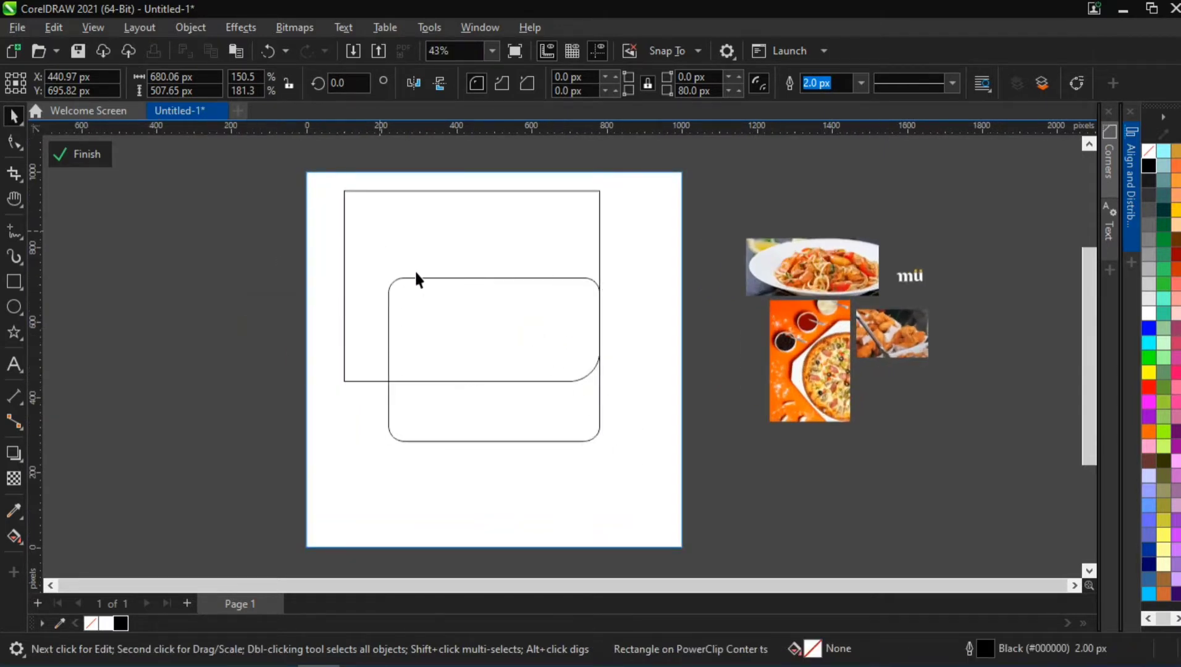
scroll(575, 343, "up", 1)
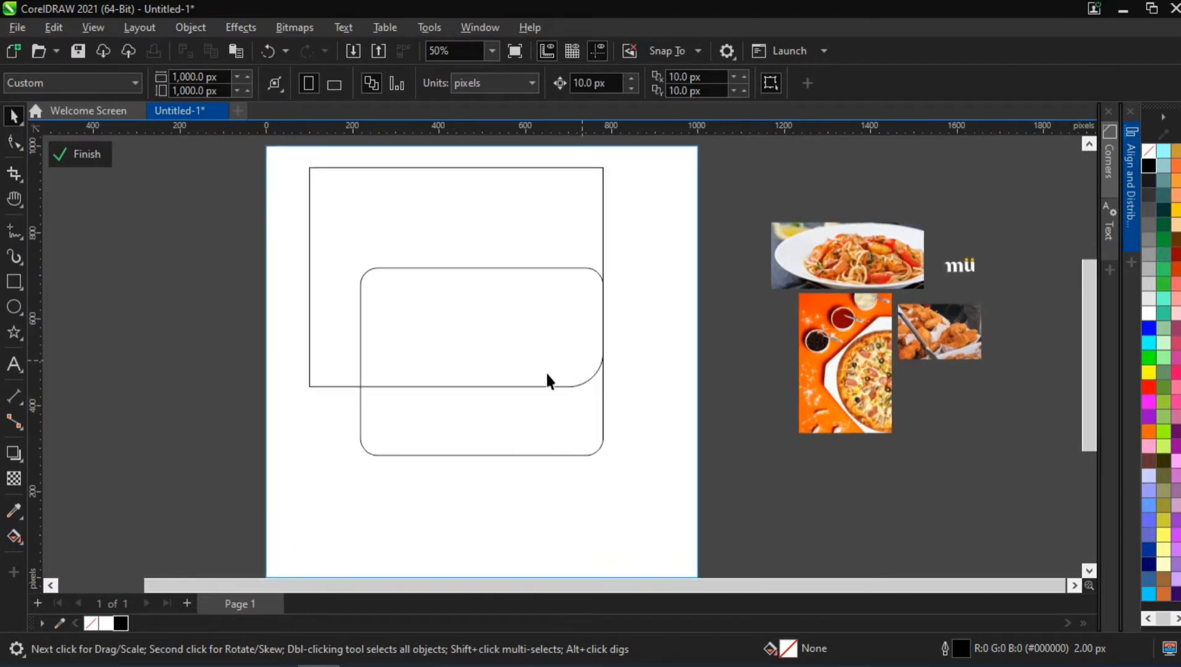
left_click(565, 344)
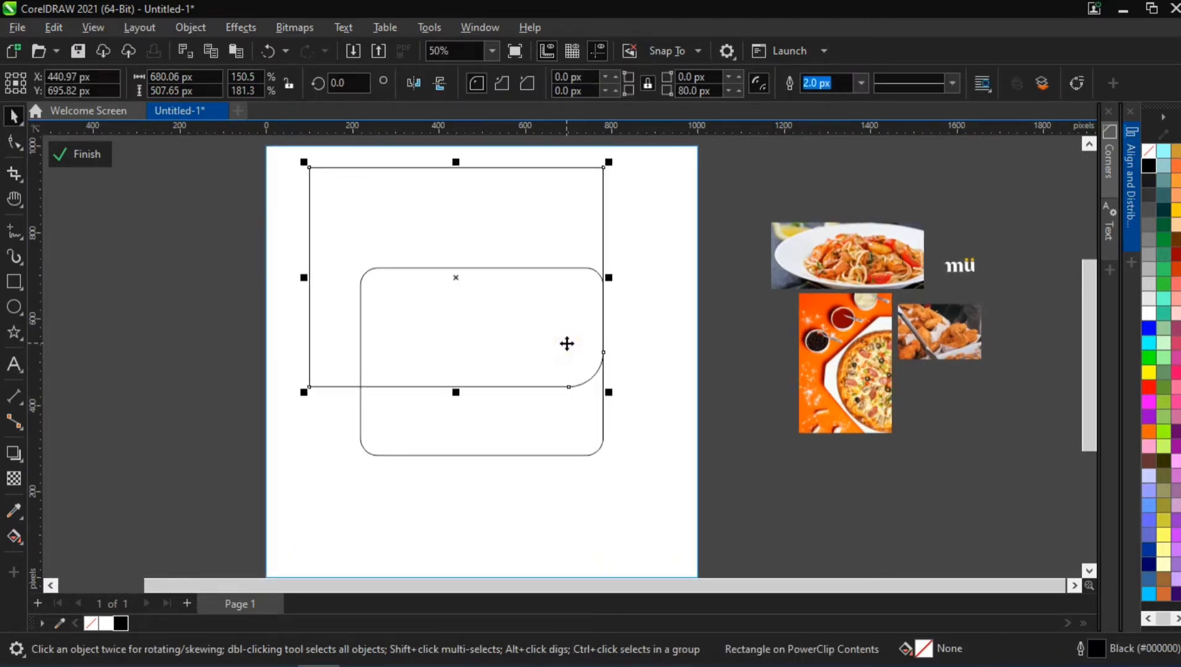
key("Up")
left_click(107, 347)
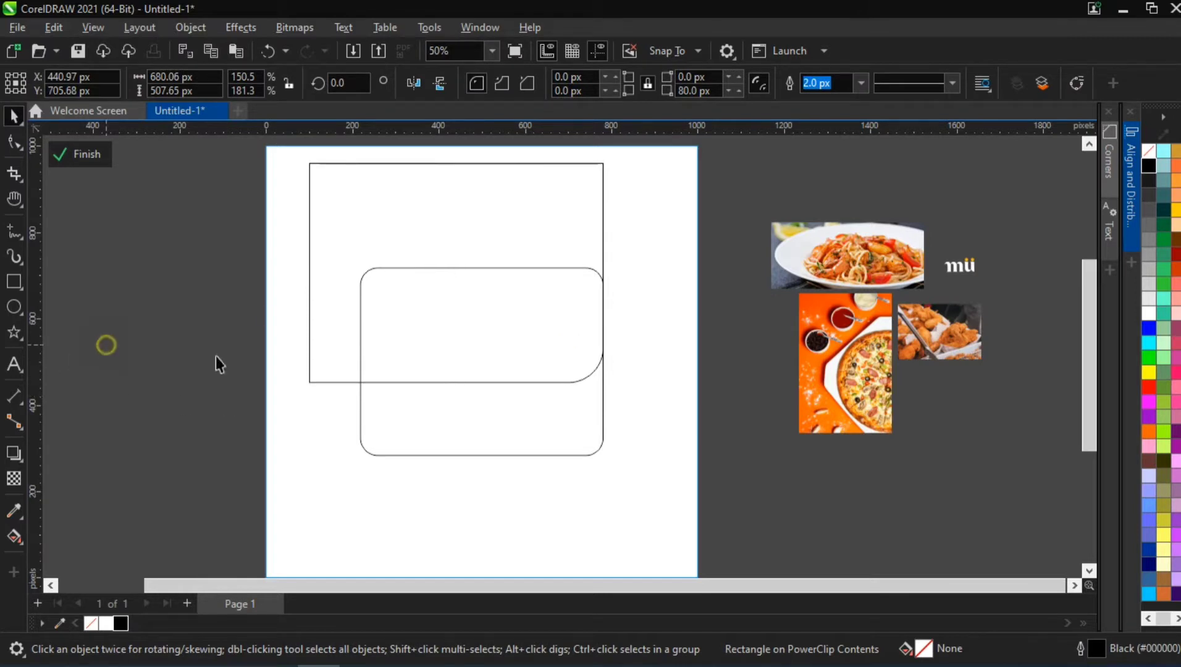
left_click(466, 290)
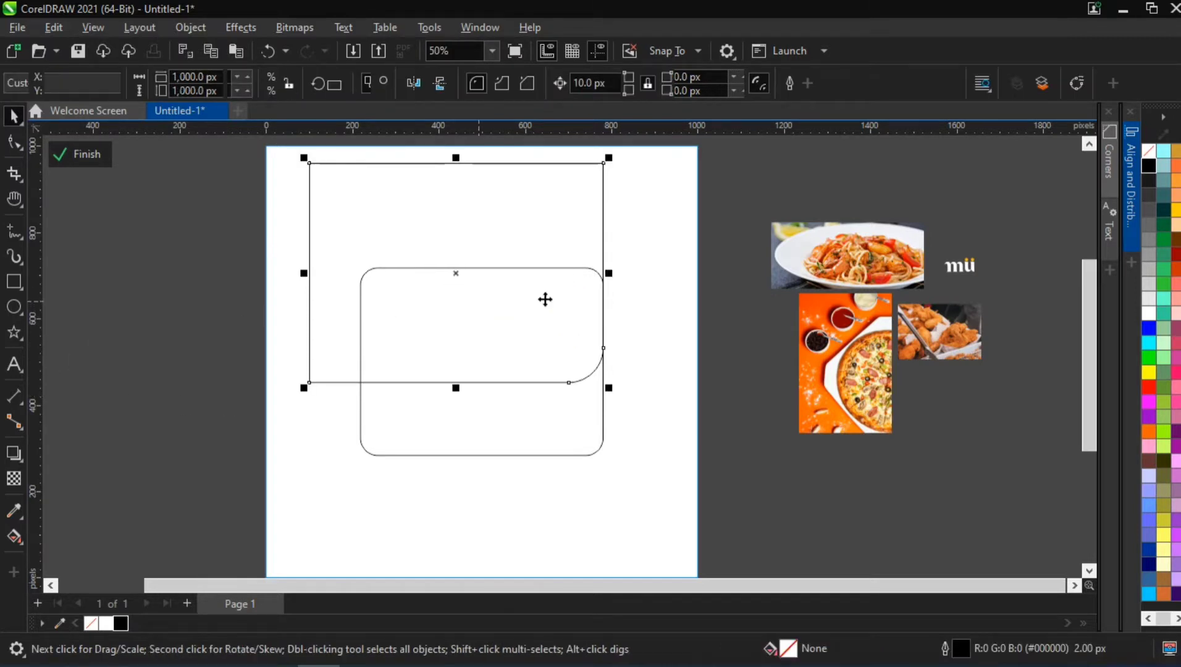
left_click(172, 353)
Step: Rotate the larger rectangle clockwise to an angle of about 352.1° around its center
left_click(387, 206)
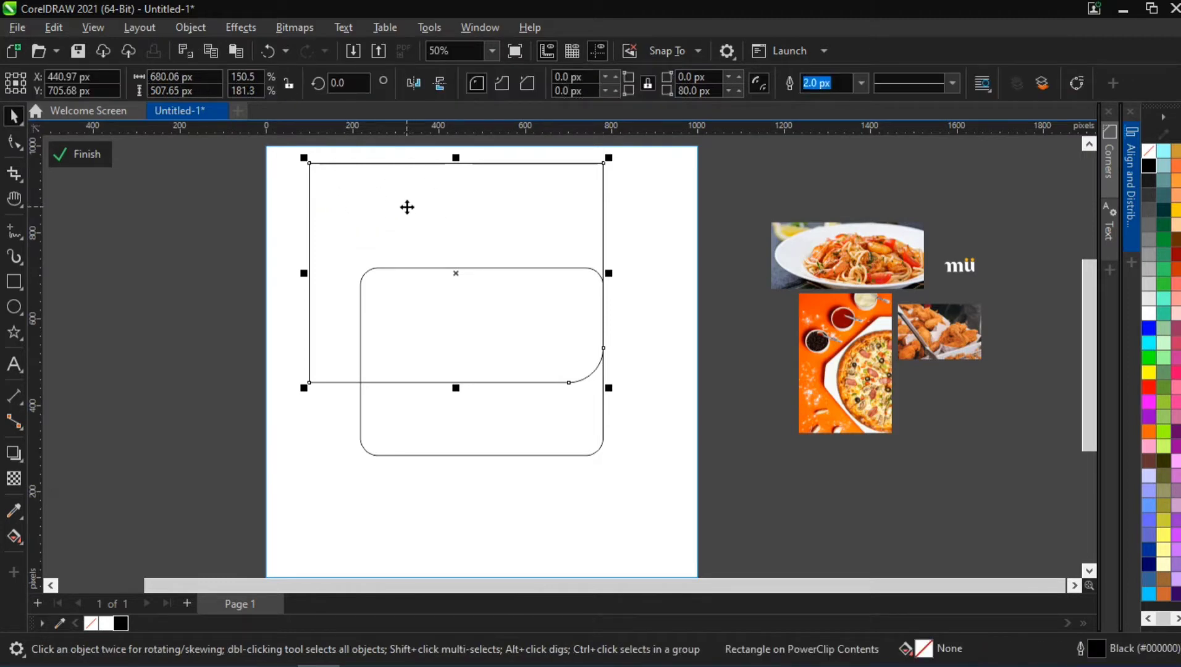
left_click(540, 213)
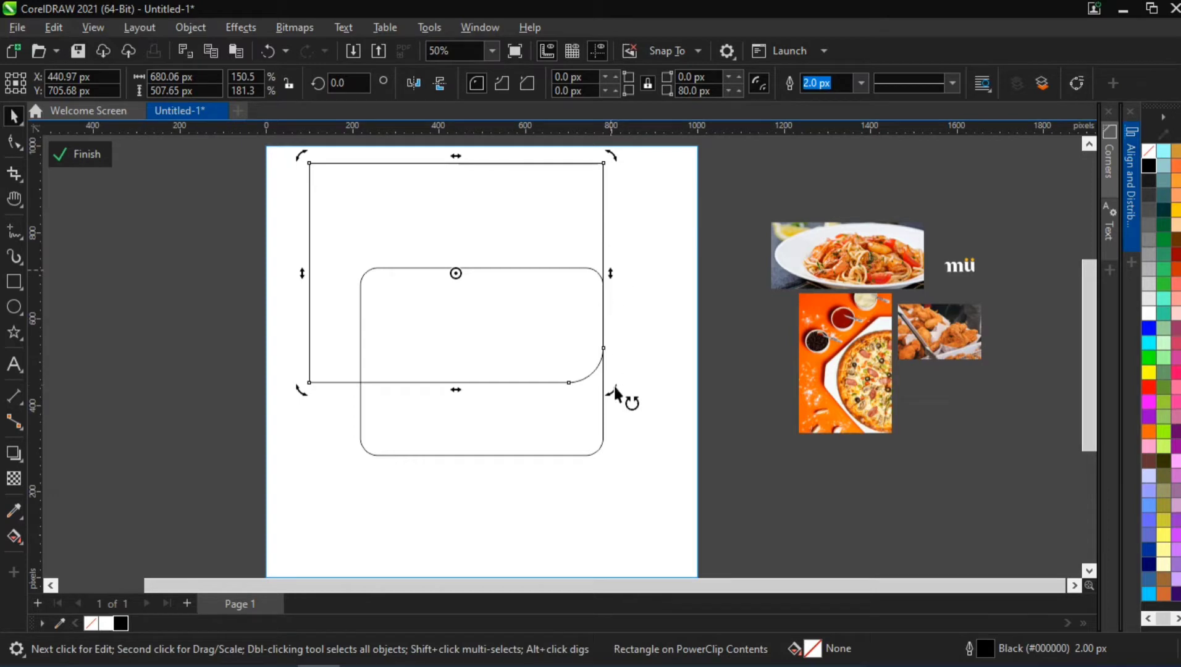
mouse_move(613, 389)
left_mouse_down()
mouse_move(609, 430)
mouse_move(624, 404)
left_mouse_up()
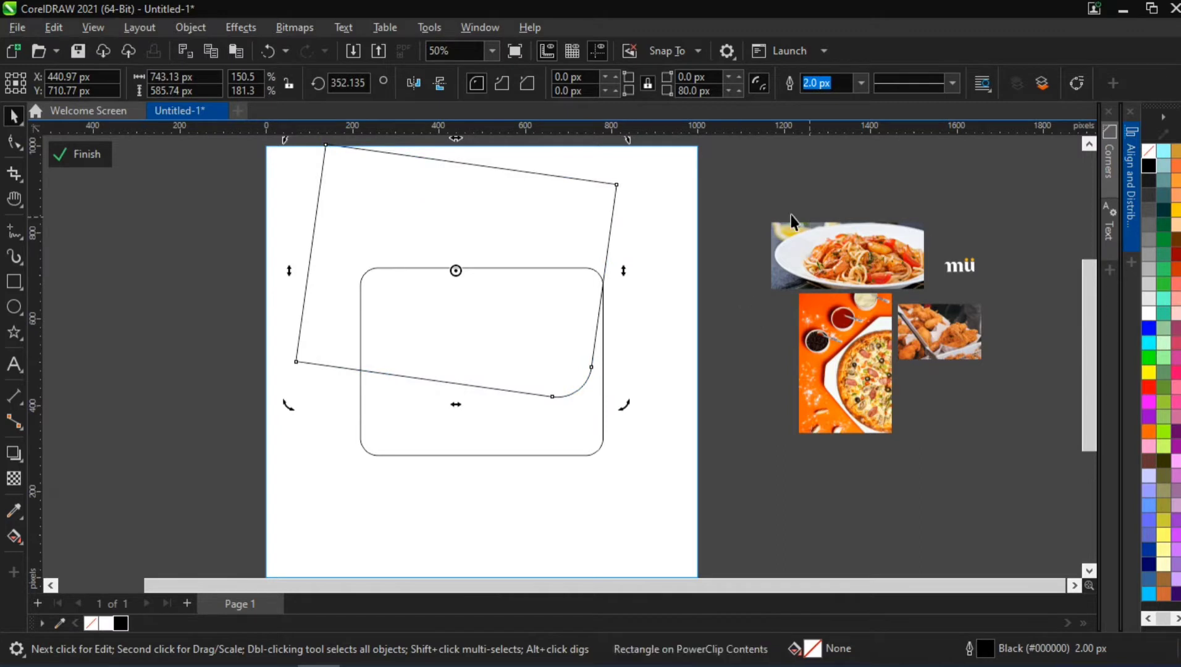
left_click(142, 229)
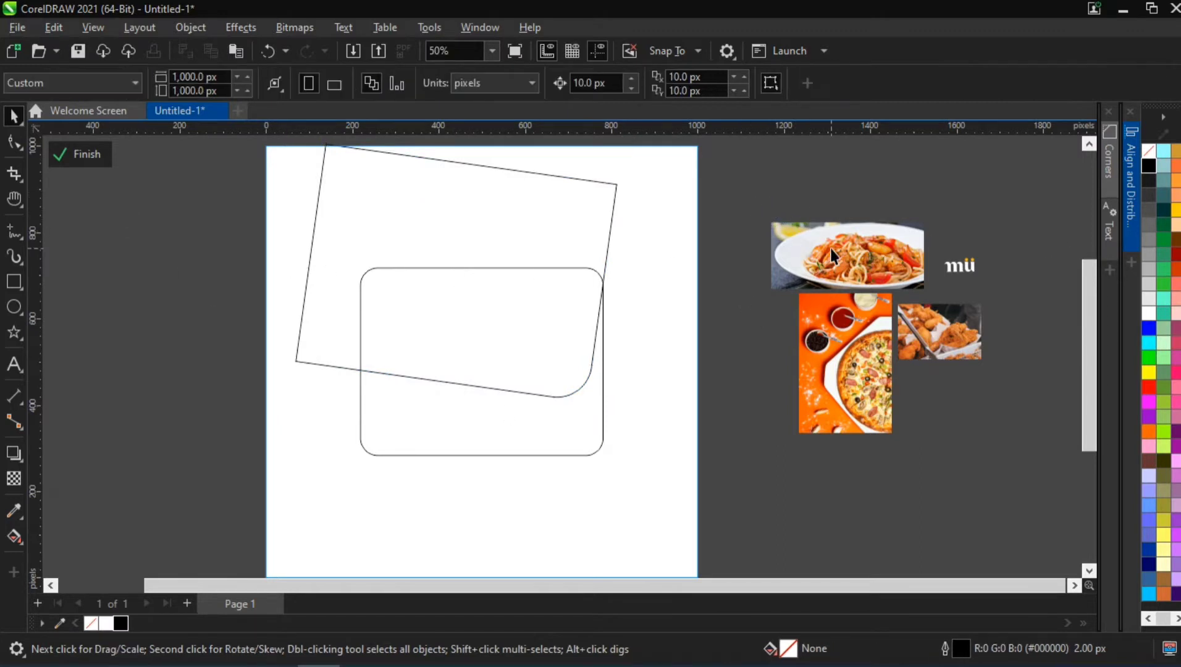
left_click(881, 364)
left_click(951, 333)
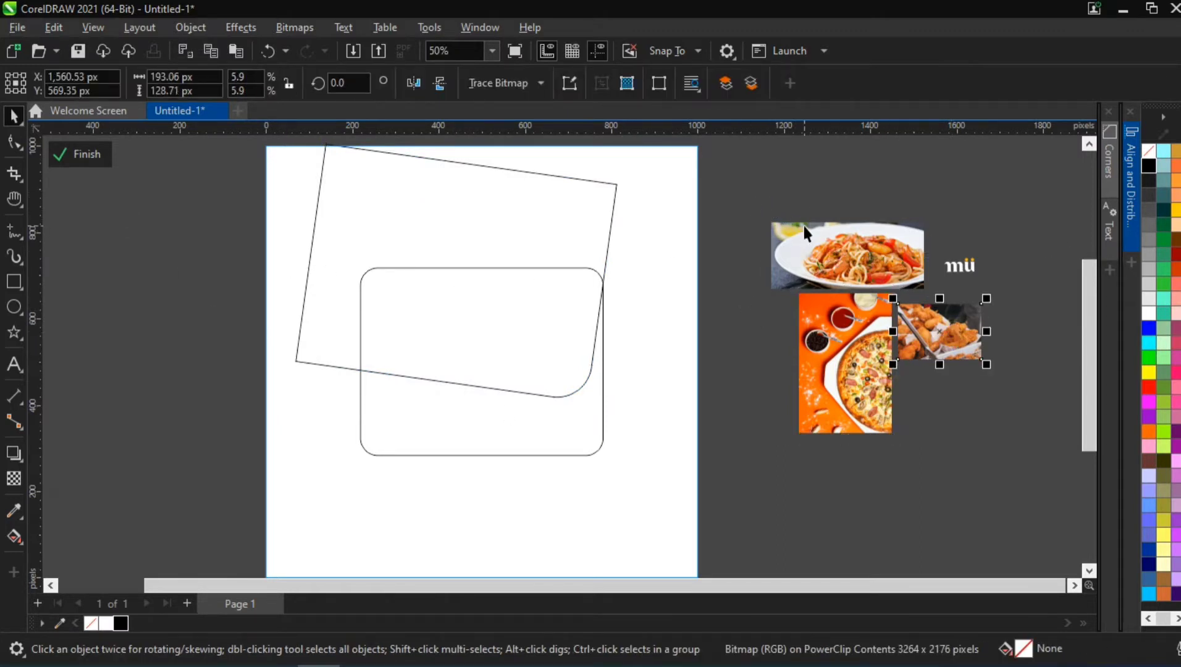
left_click(815, 244)
left_click(725, 230)
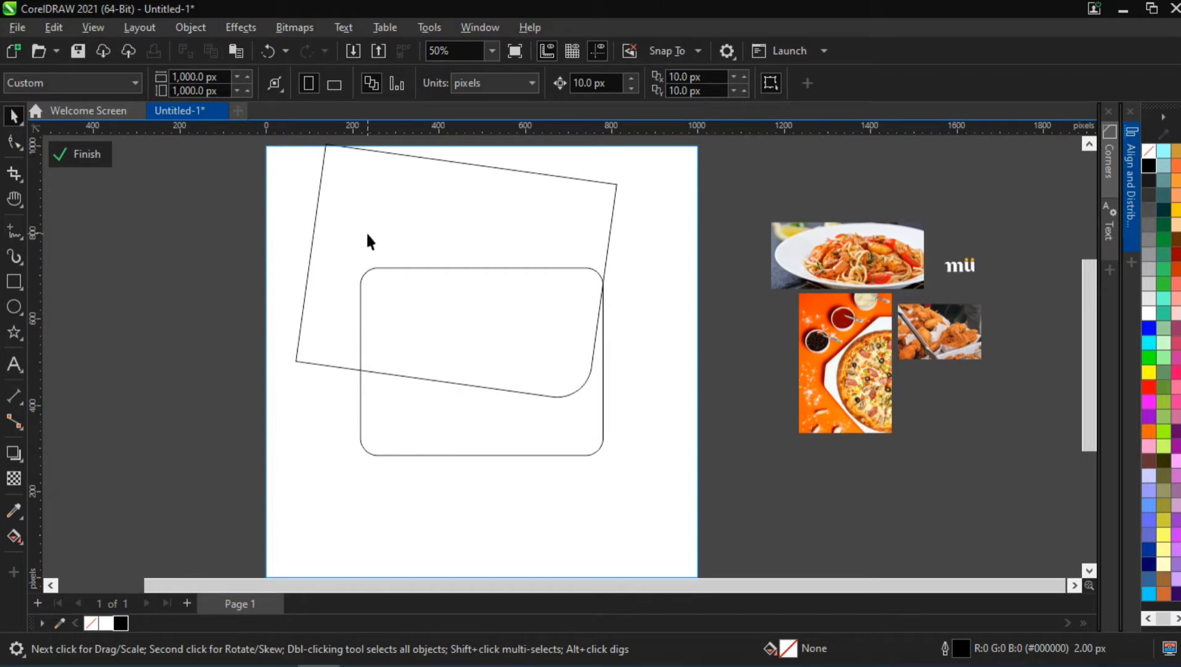
left_click(432, 243)
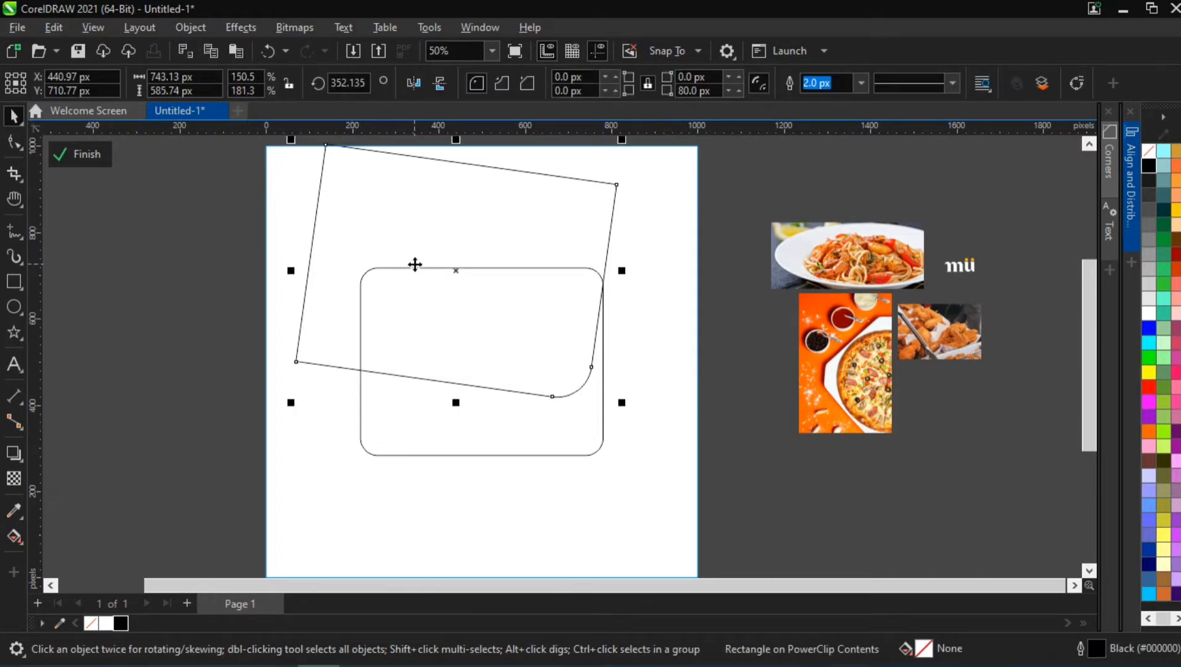
left_click(141, 264)
left_click(396, 246)
left_click(214, 284)
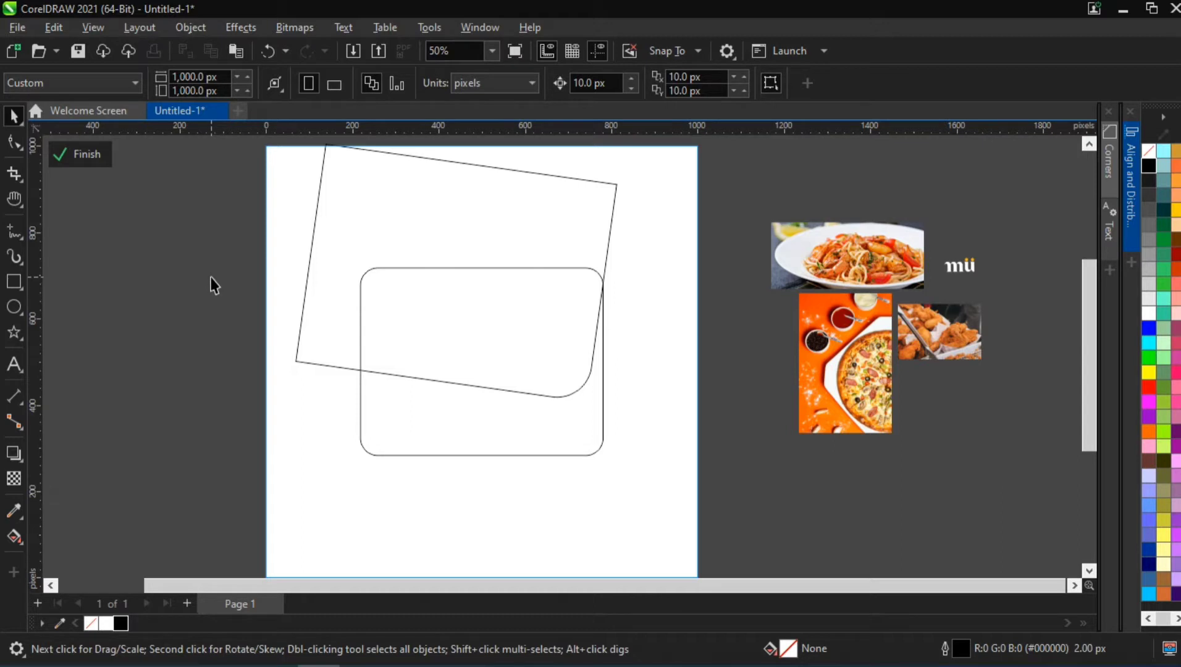
Step: Shift the pasta photo slightly up and away from the logo in the area beside the page
left_click_drag(863, 223, 859, 214)
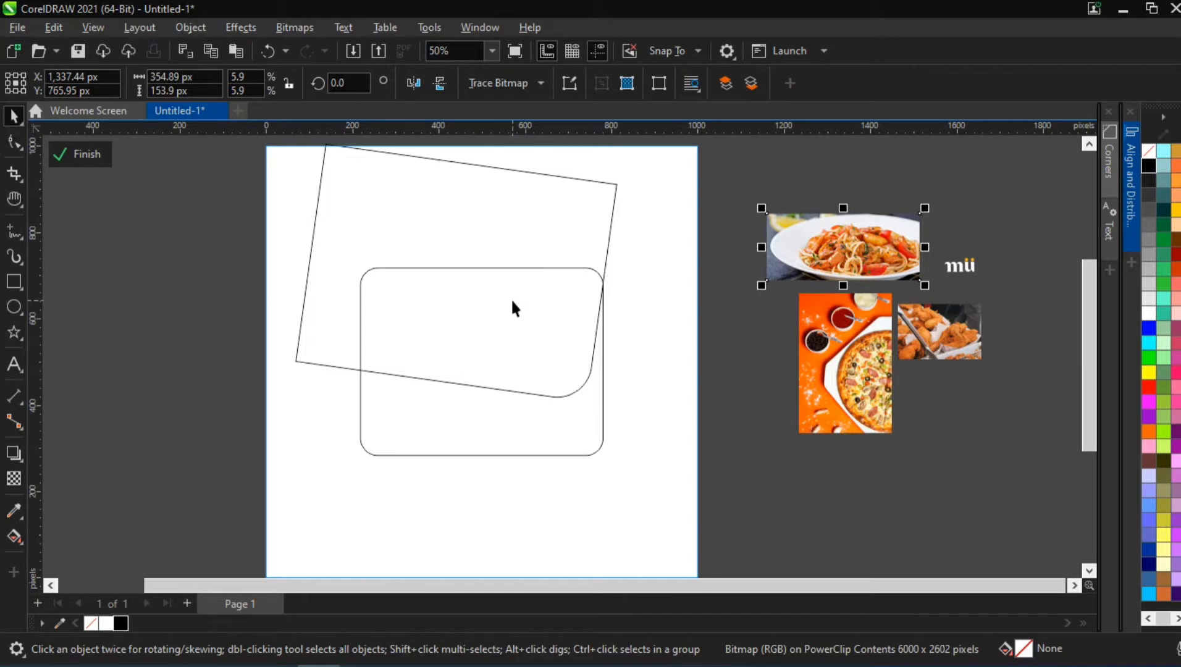
left_click(118, 238)
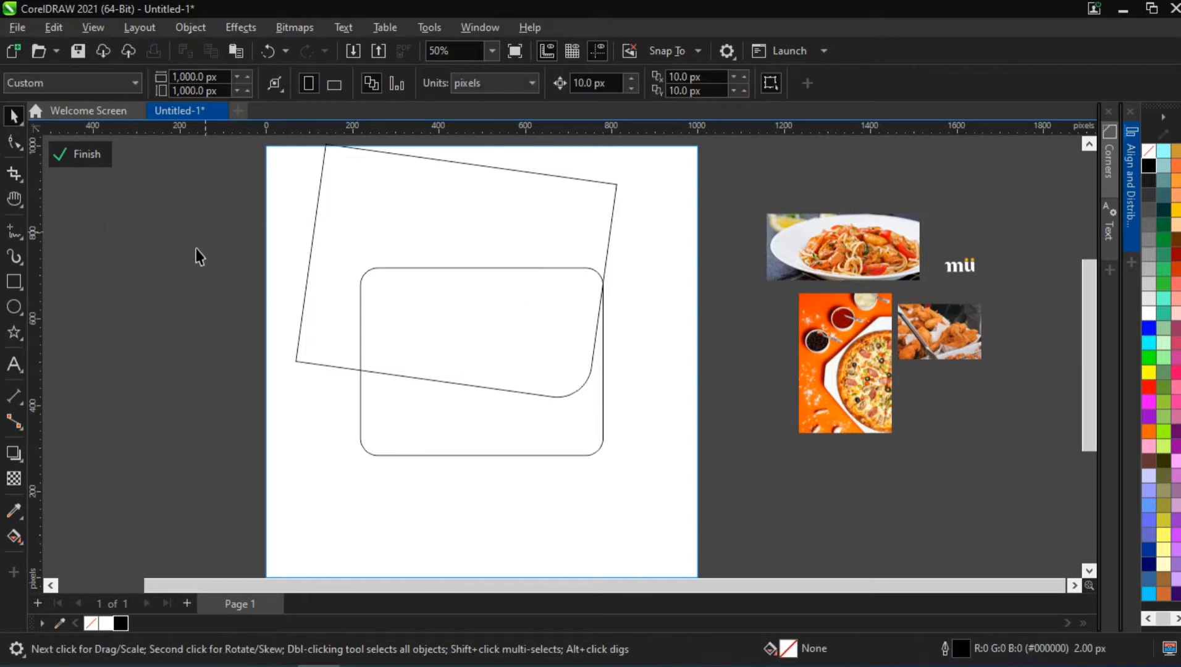
Step: Fill both the tilted rectangle and the smaller rounded rectangle with white
left_click(431, 243)
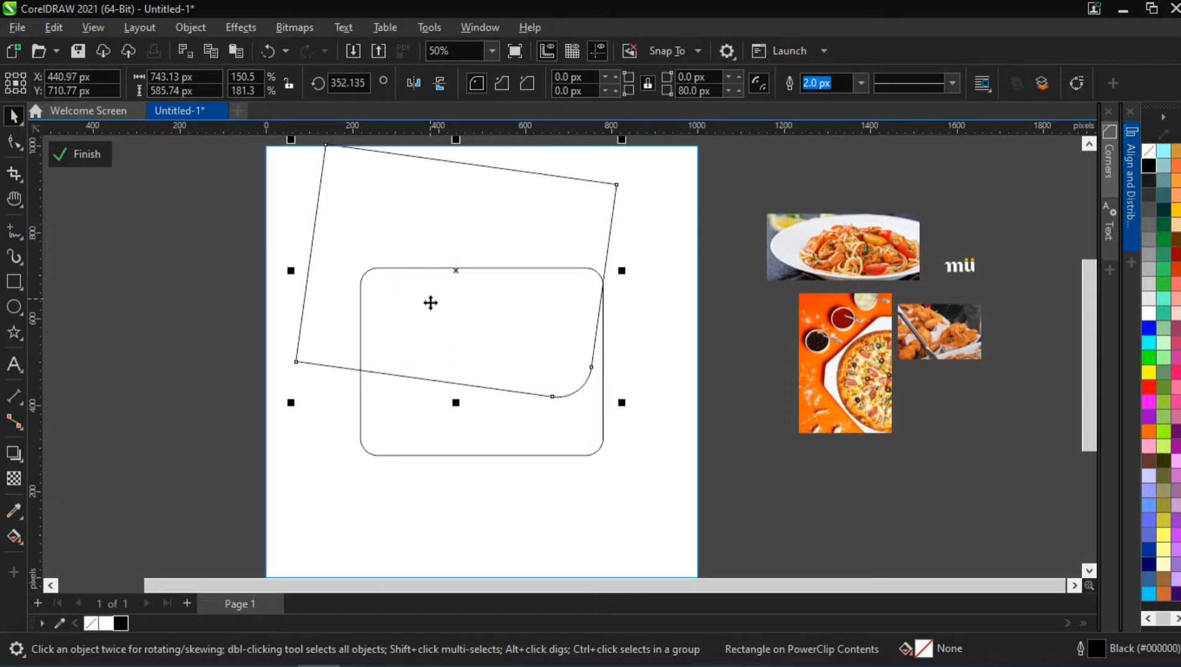
left_click(398, 418)
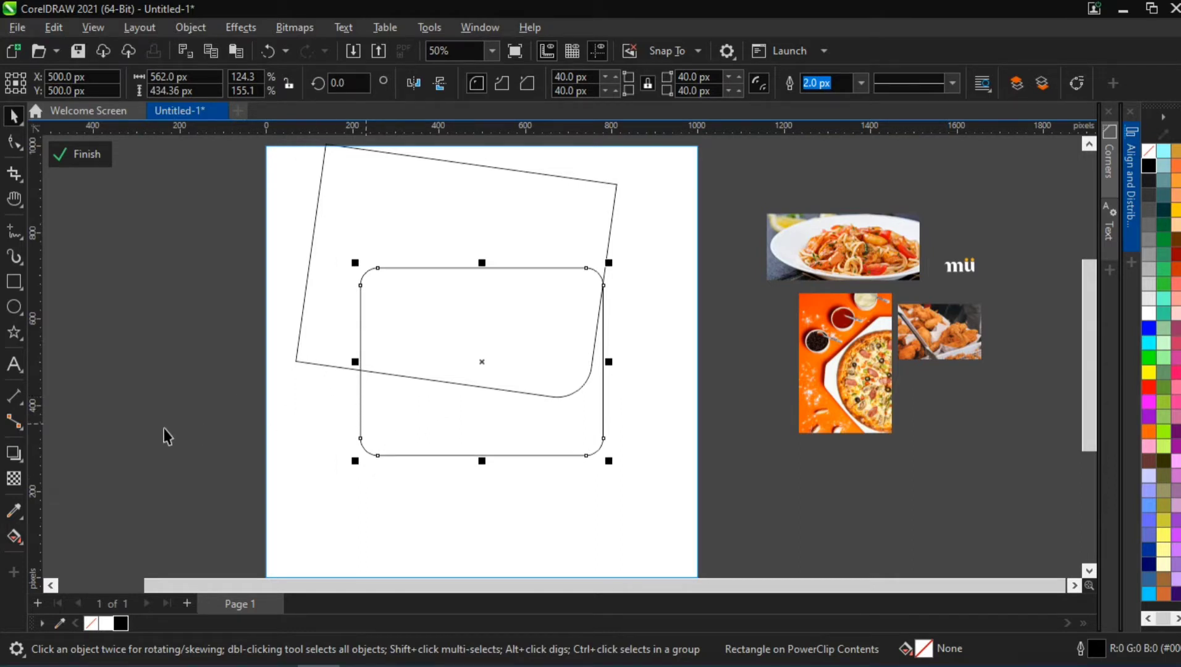
left_click(416, 415)
left_click(362, 331)
left_click(358, 234, "shift")
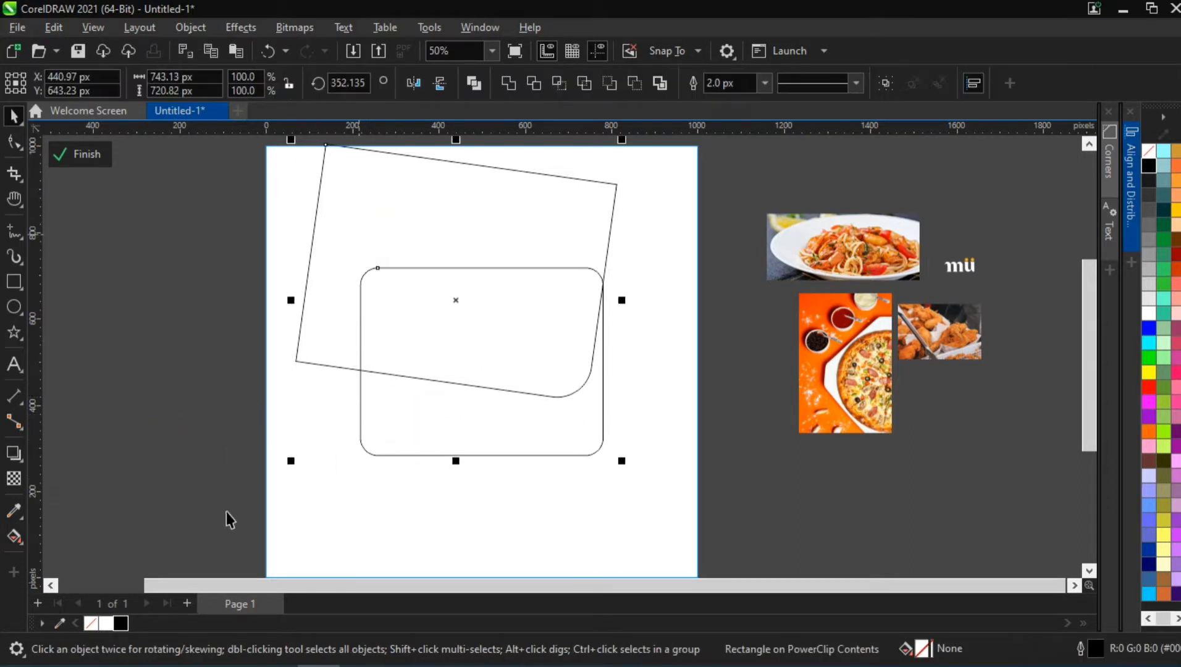
left_click(112, 621)
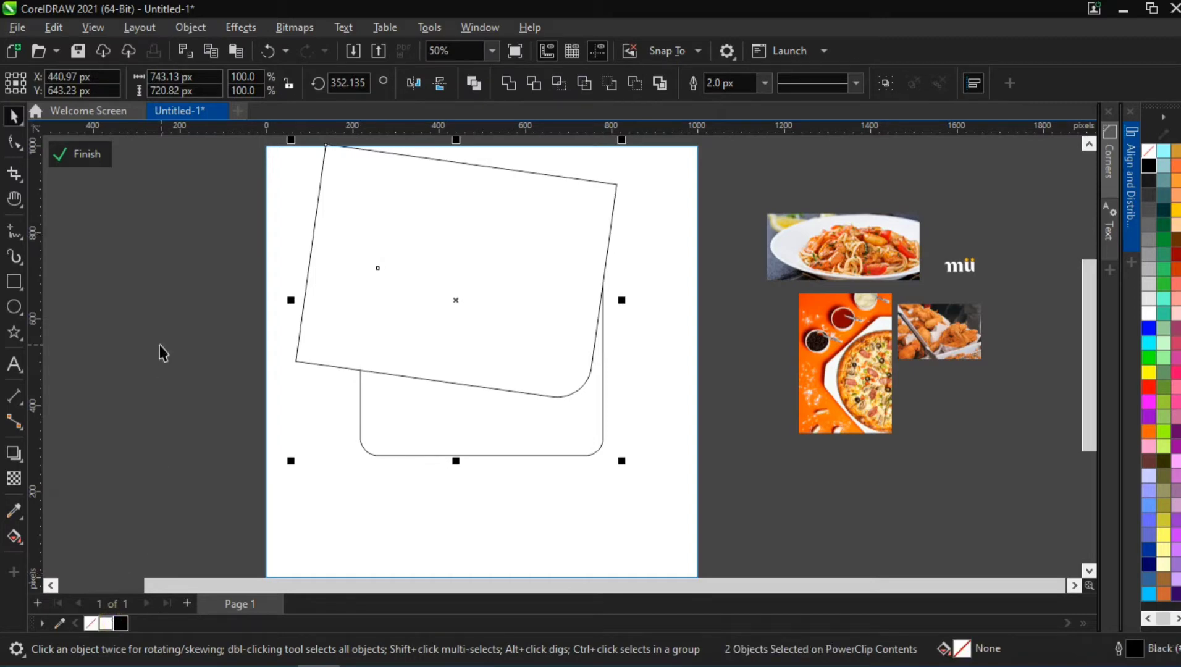
left_click(159, 345)
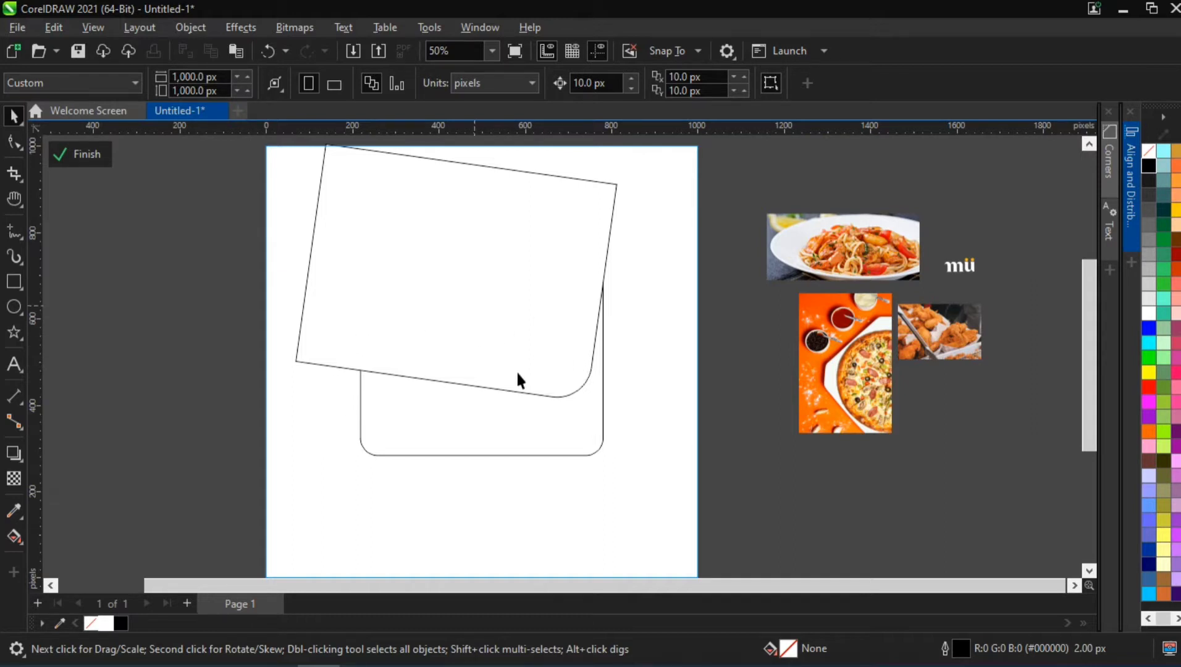
Step: Add a two-line artistic text beside the page reading "Pasta" and "Delicious & Spicy"
left_click(14, 366)
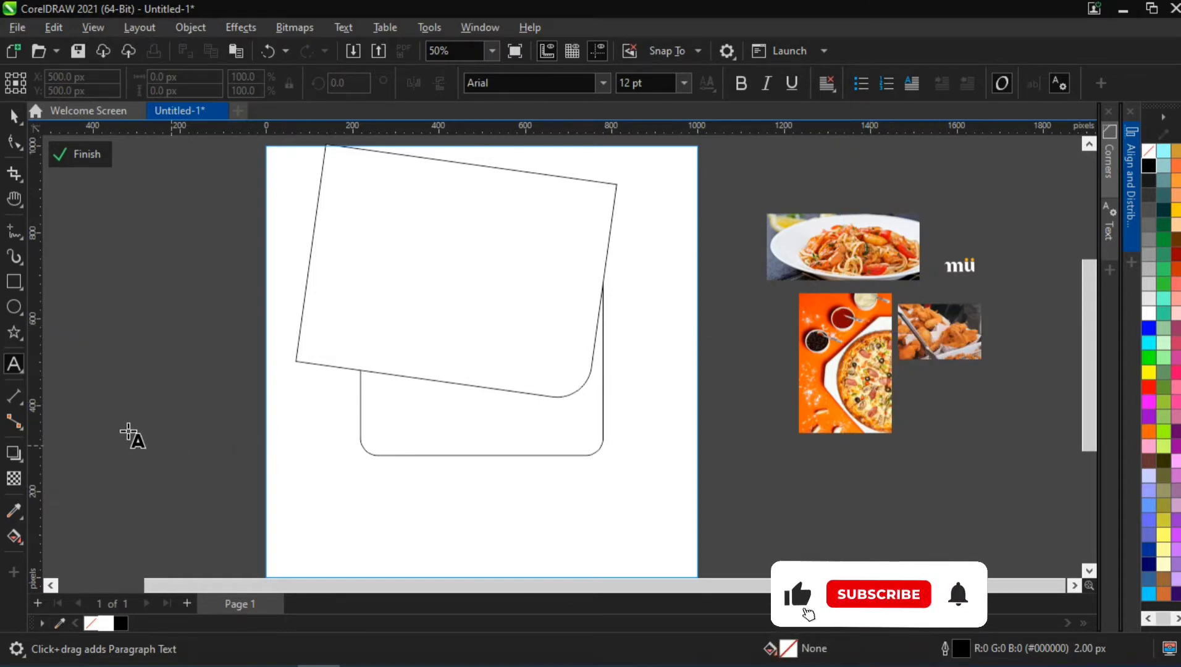
left_click(127, 430)
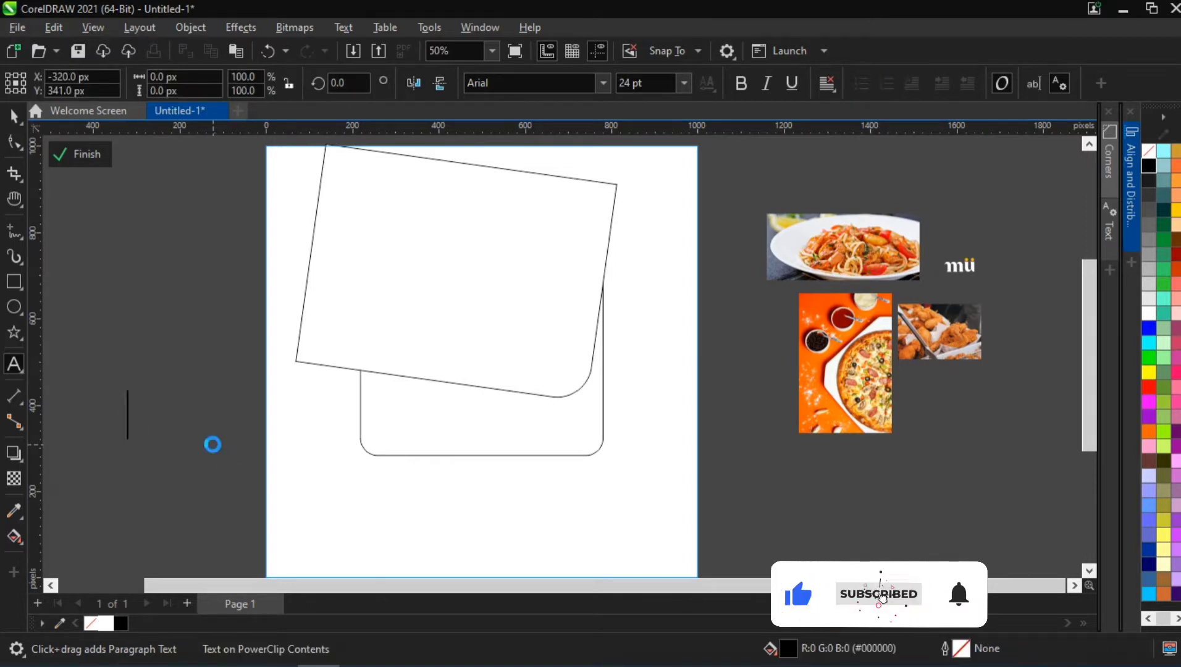
type("Pasta")
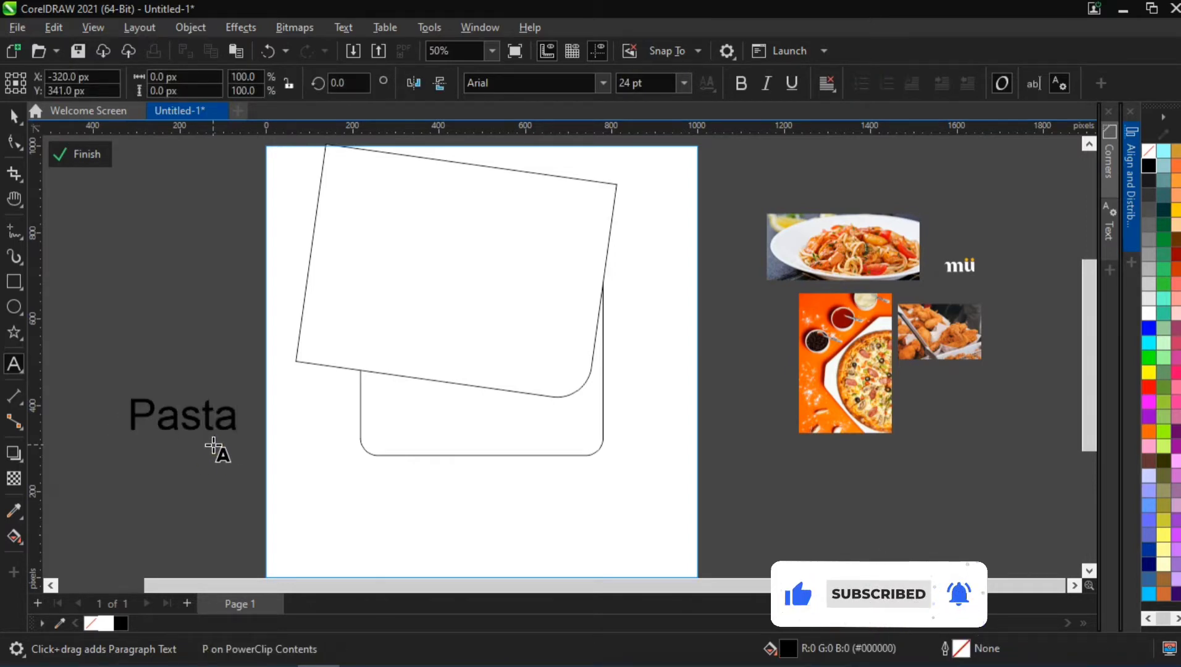
key("Return")
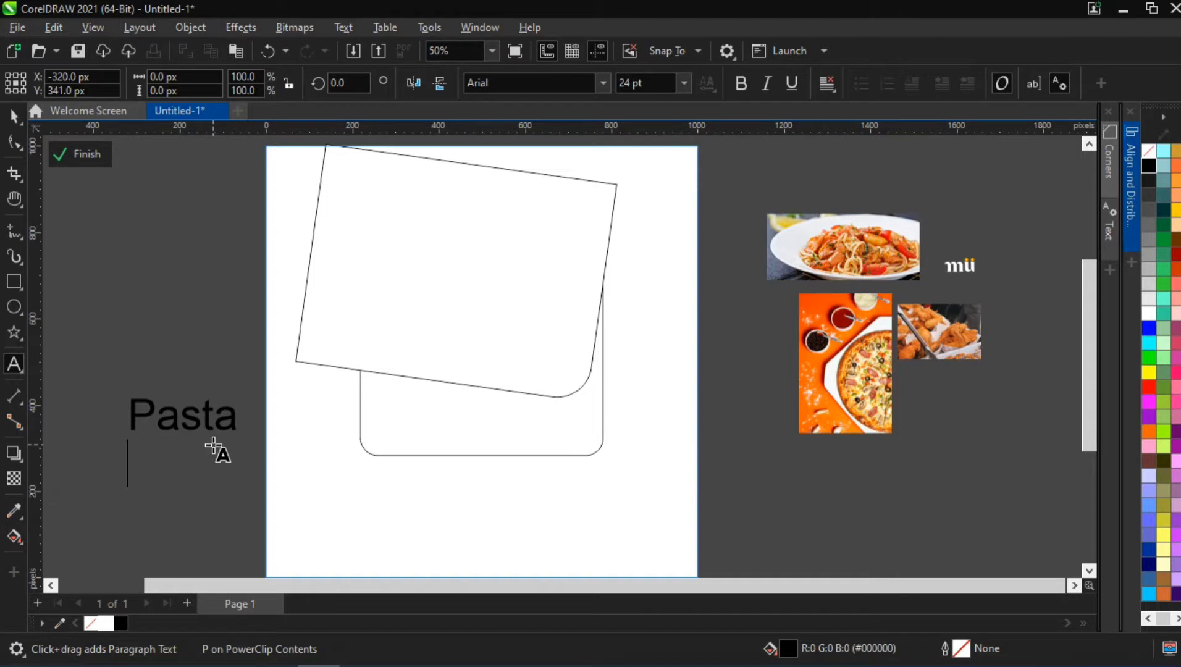
type("Delici")
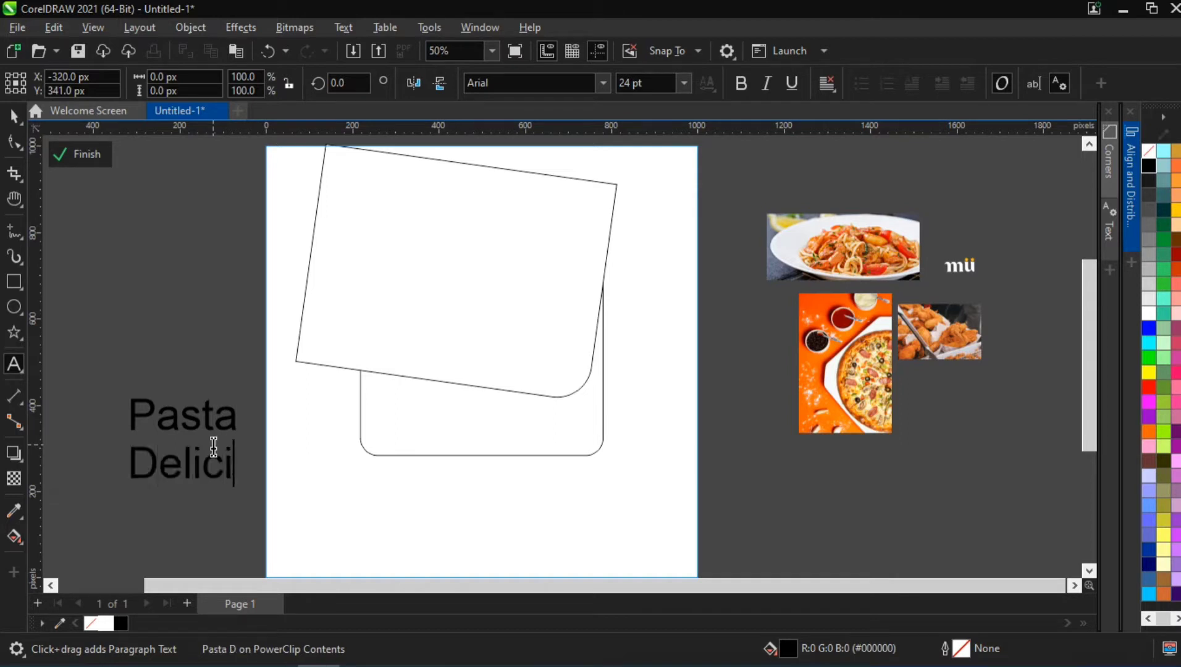
type("ous")
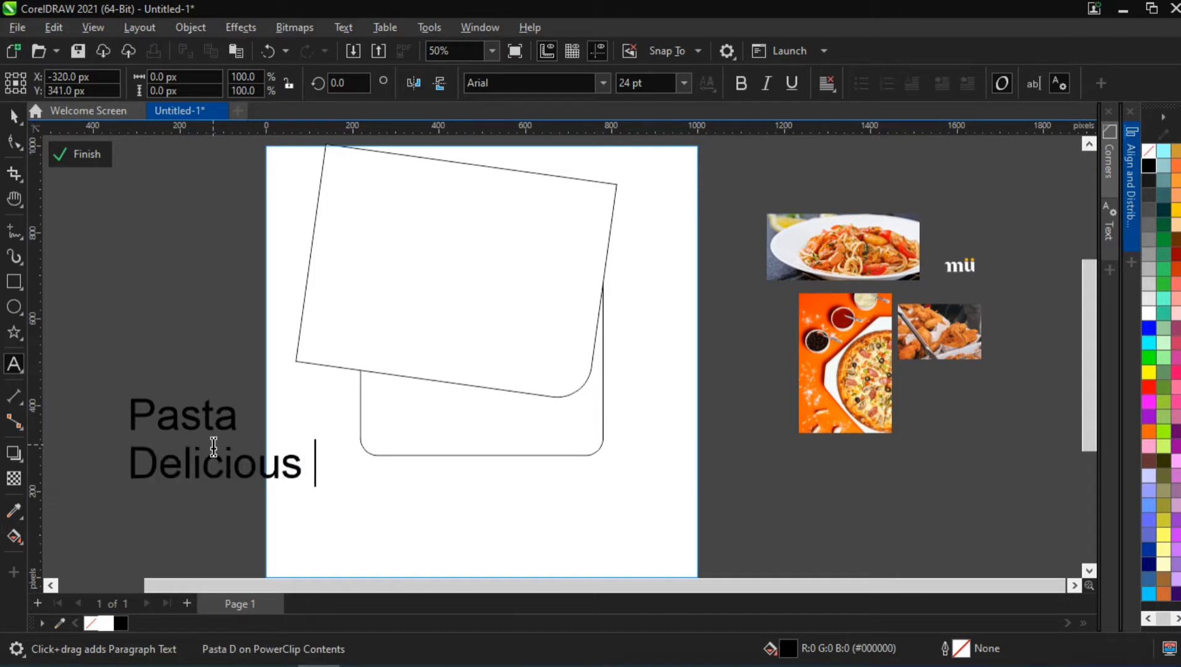
type(" & S")
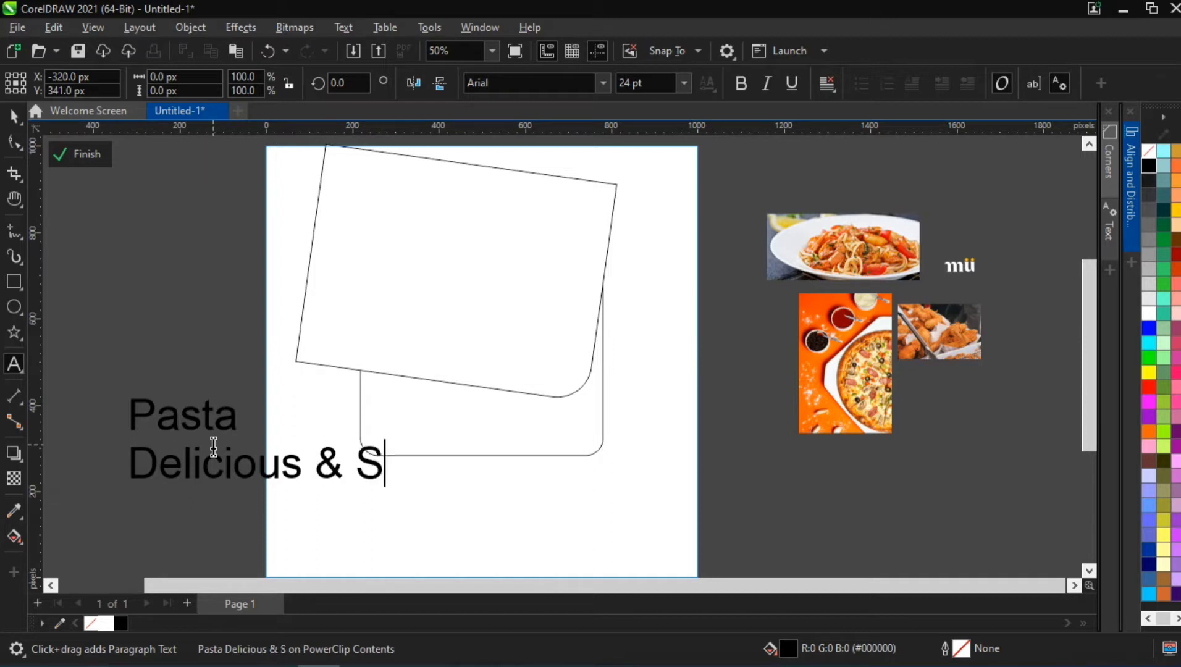
type("picy")
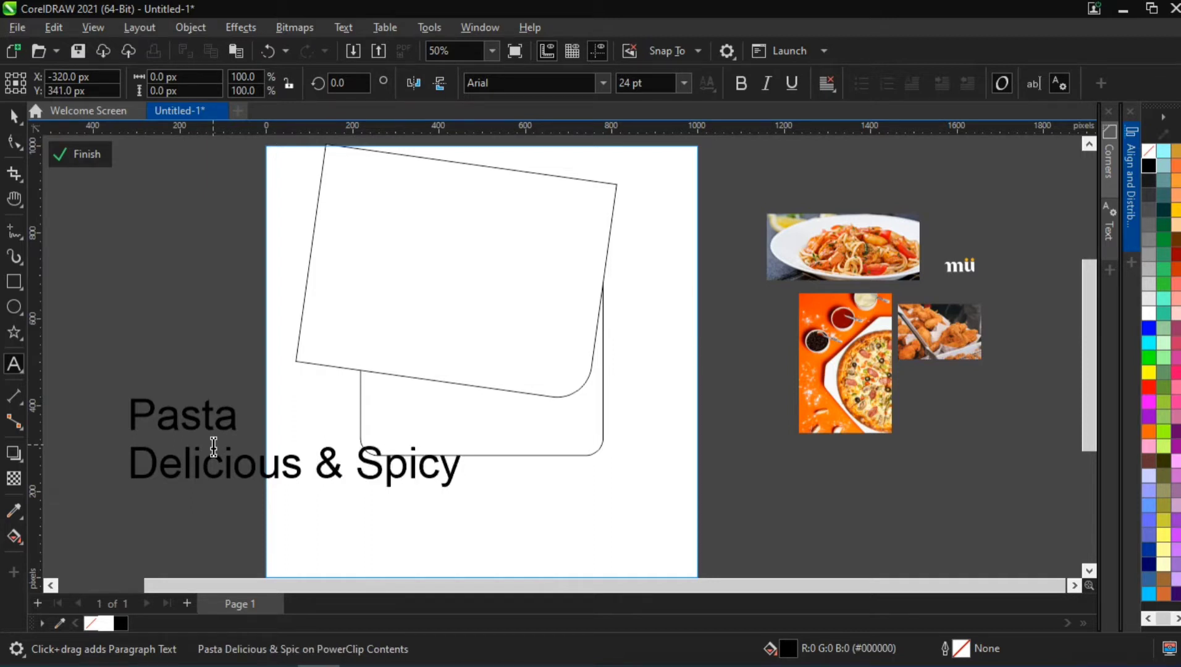
key("Escape")
Step: Move the two-line text onto the page below the rectangles and set its font to Inter Bold
left_click(13, 116)
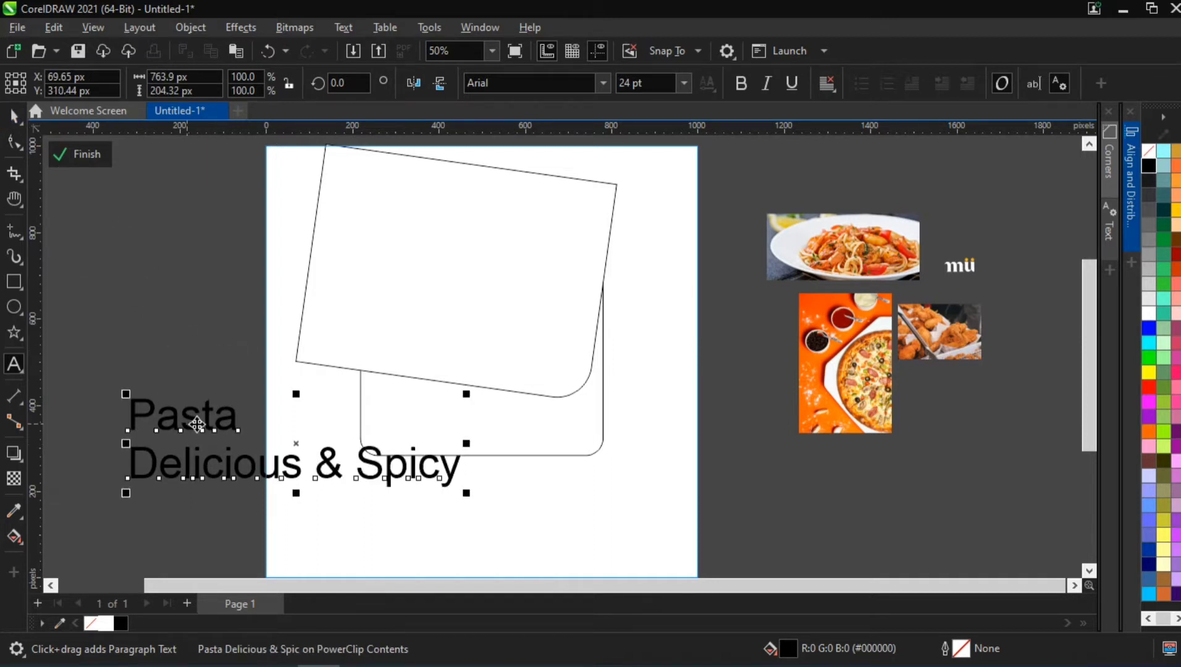
left_click_drag(197, 424, 411, 487)
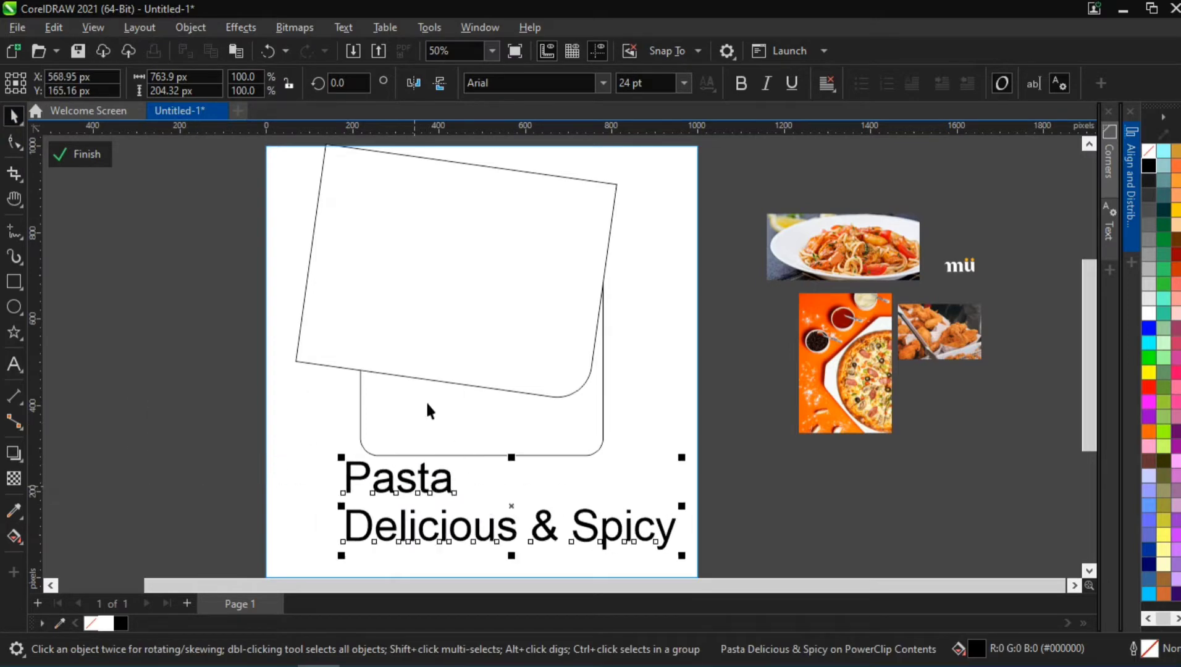
left_click(603, 84)
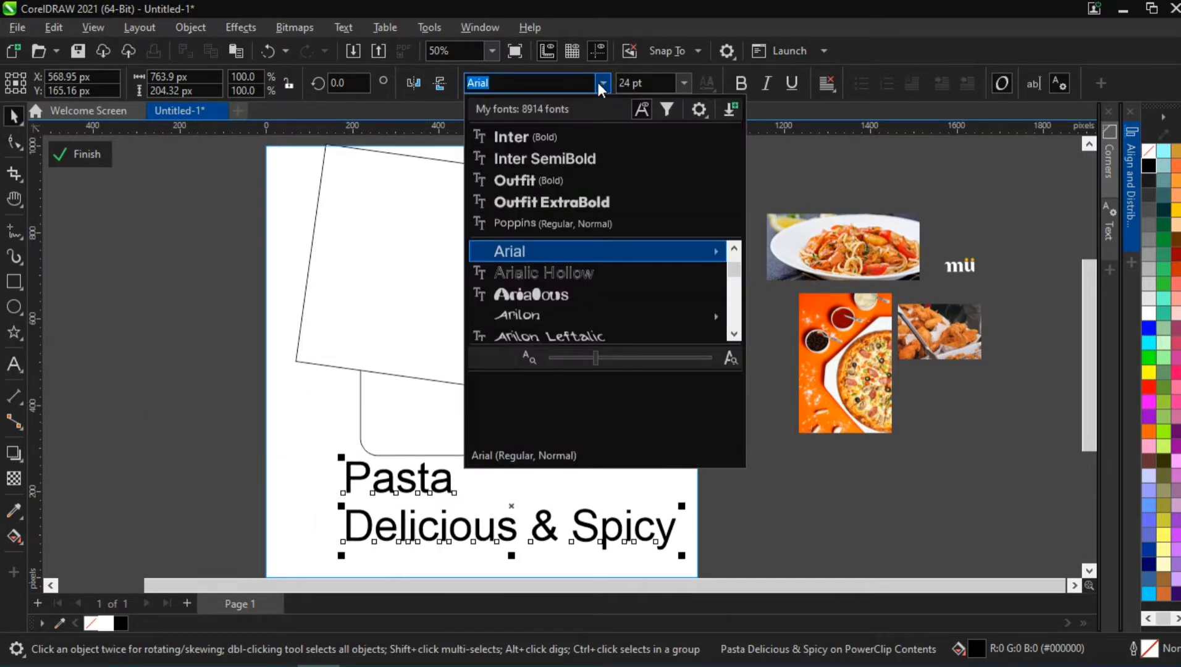
left_click(558, 132)
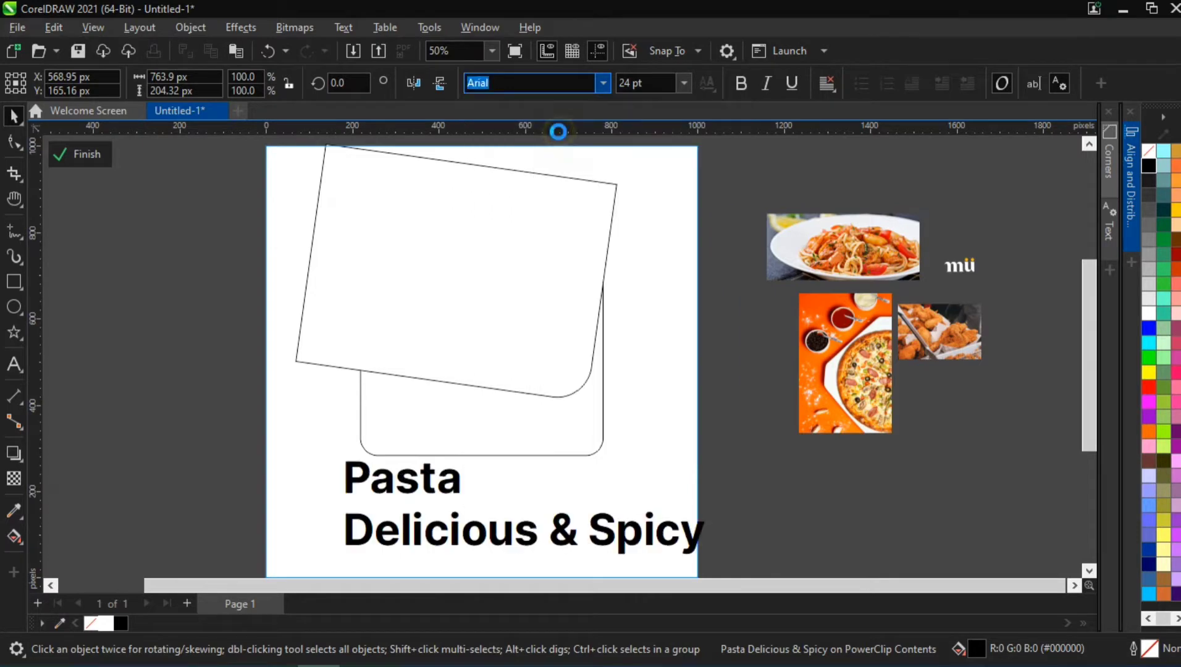
Step: Set the "Delicious & Spicy" line to Inter SemiBold at 12 pt
double_click(344, 533)
left_click_drag(344, 533, 704, 539)
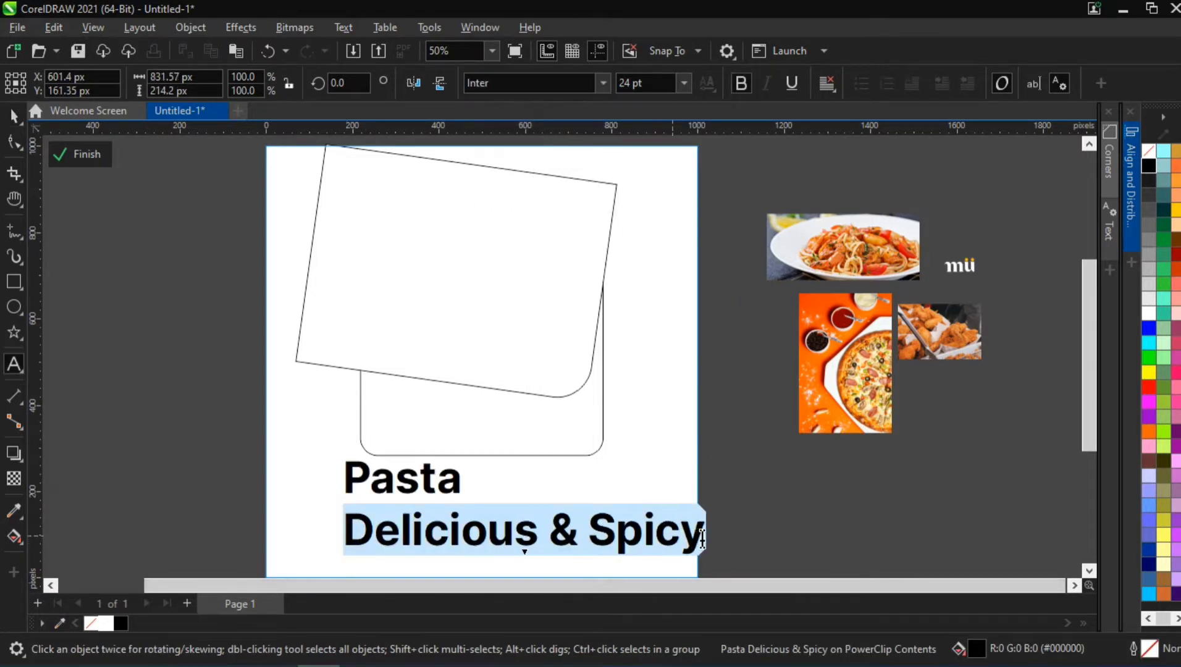
left_click(600, 84)
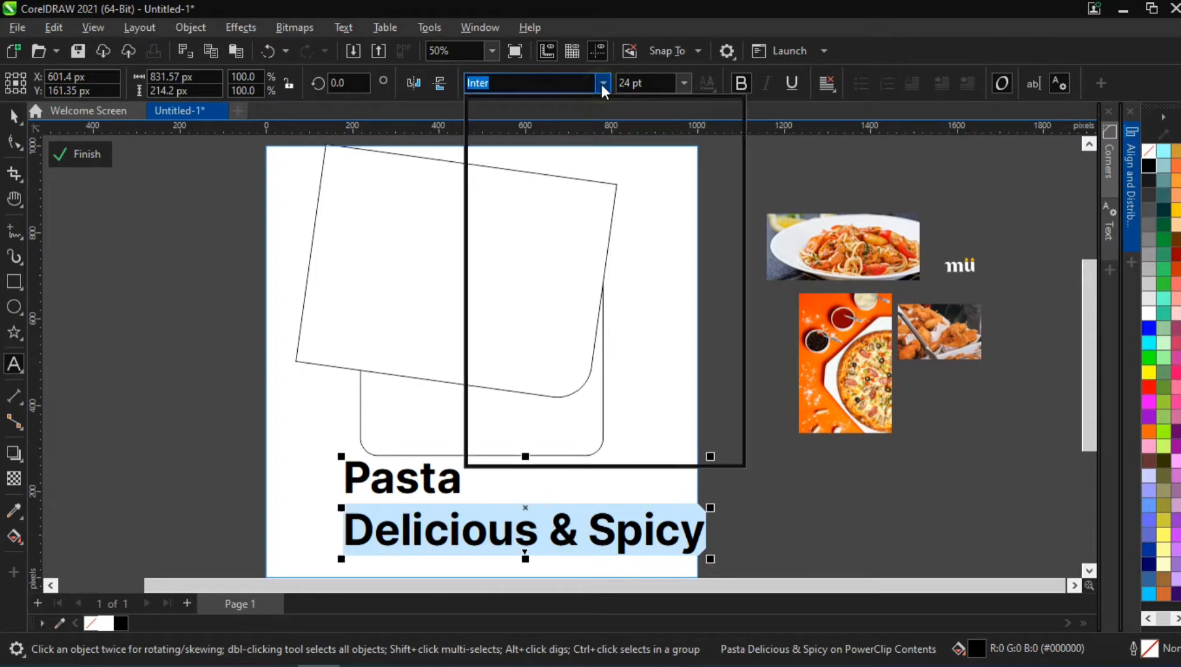
left_click(559, 160)
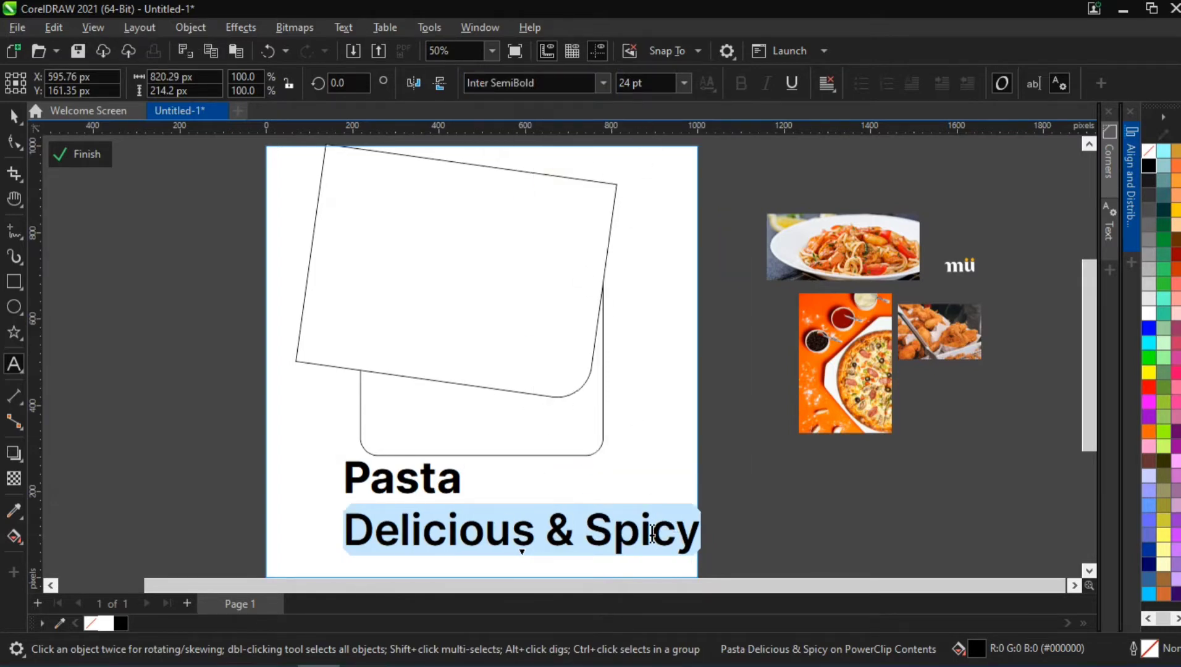
left_click(686, 84)
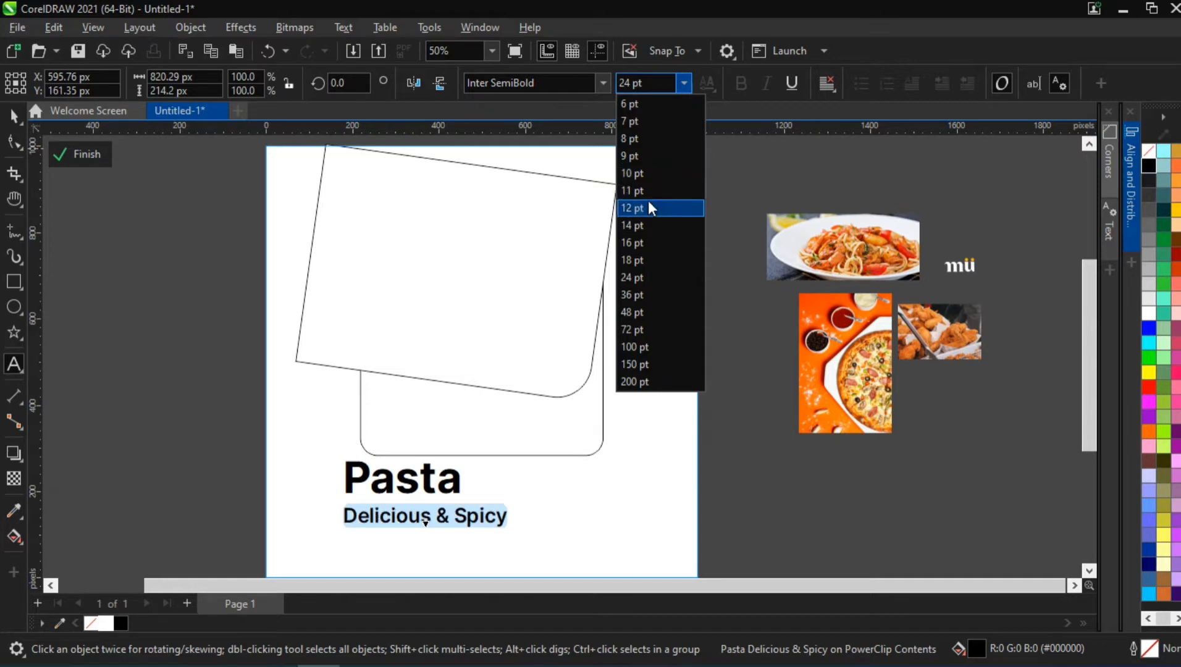
key("Escape")
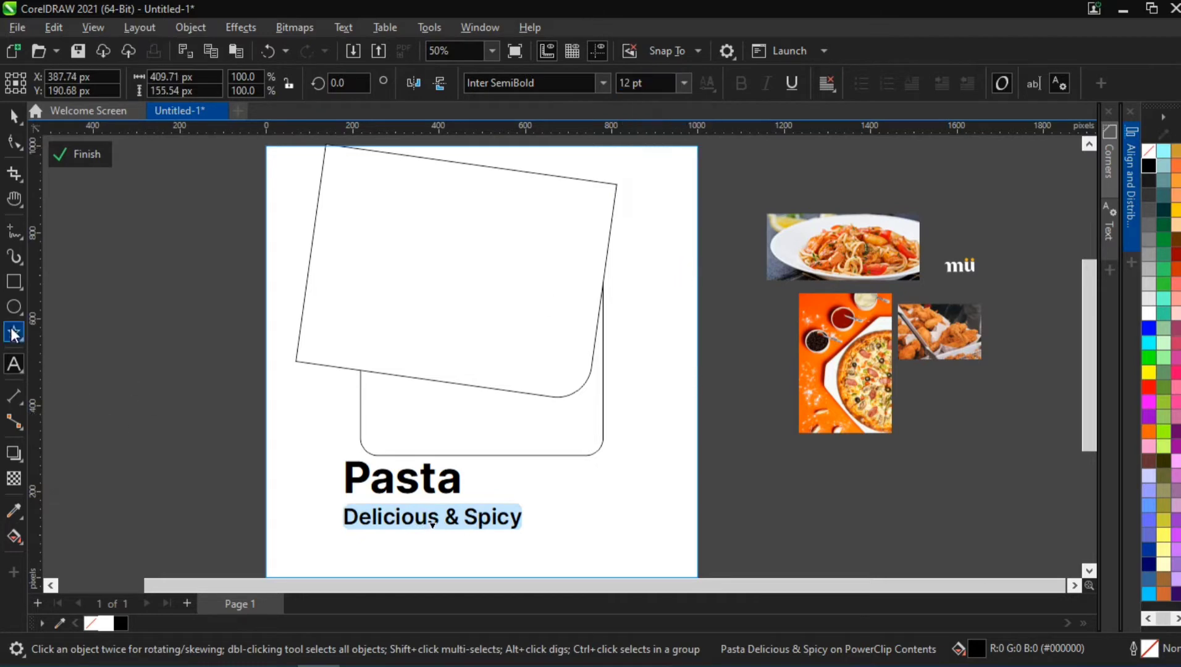
left_click(14, 116)
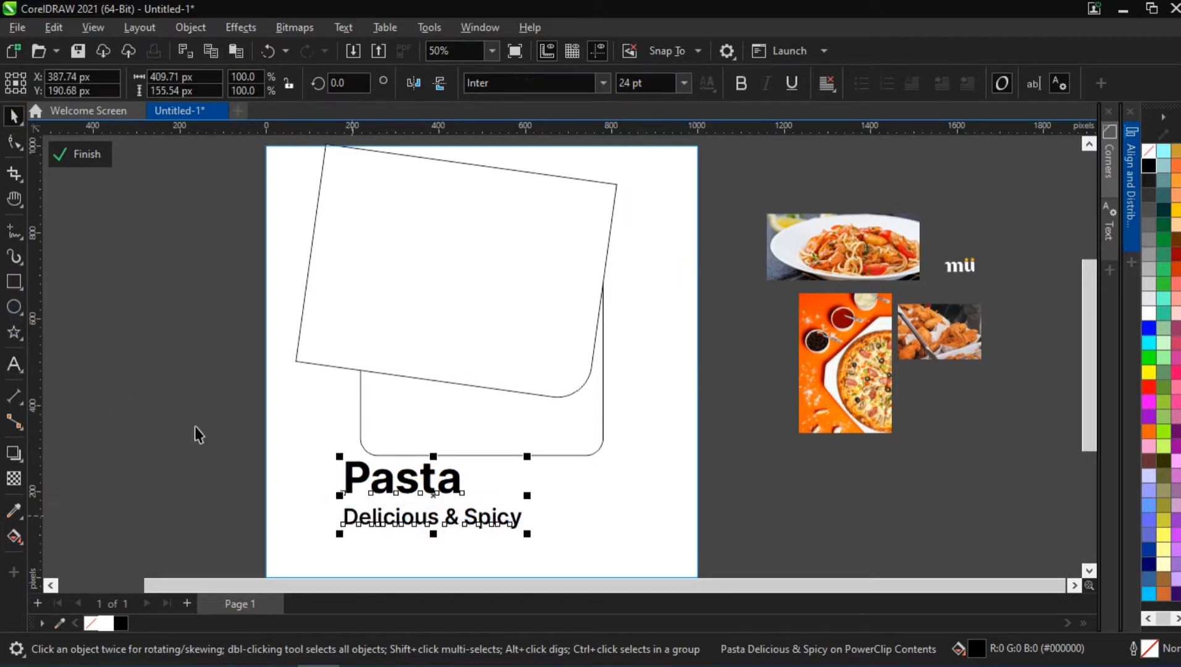
Step: Tighten the line spacing between "Pasta" and "Delicious & Spicy" using the Shape tool
left_click(13, 142)
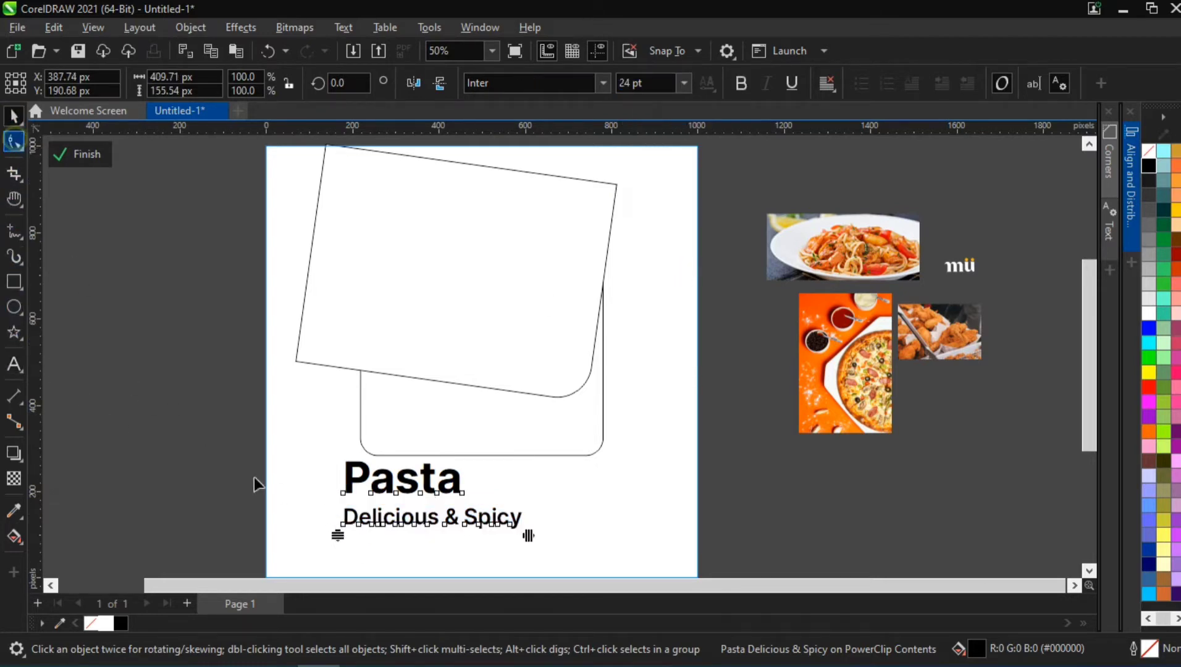
left_click(335, 533)
mouse_move(336, 531)
left_mouse_down()
mouse_move(334, 518)
mouse_move(346, 522)
left_mouse_up()
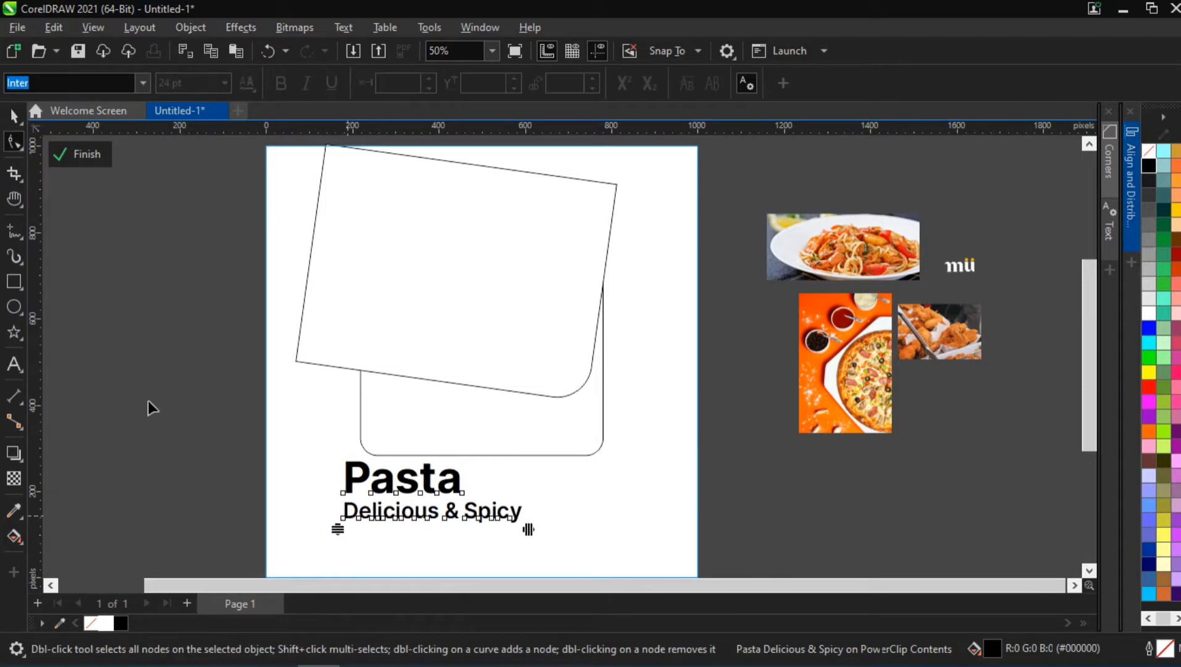
Step: Scale the text block down to about 225 × 77 px and place it in the lower-left area of the smaller rounded rectangle
left_click(13, 116)
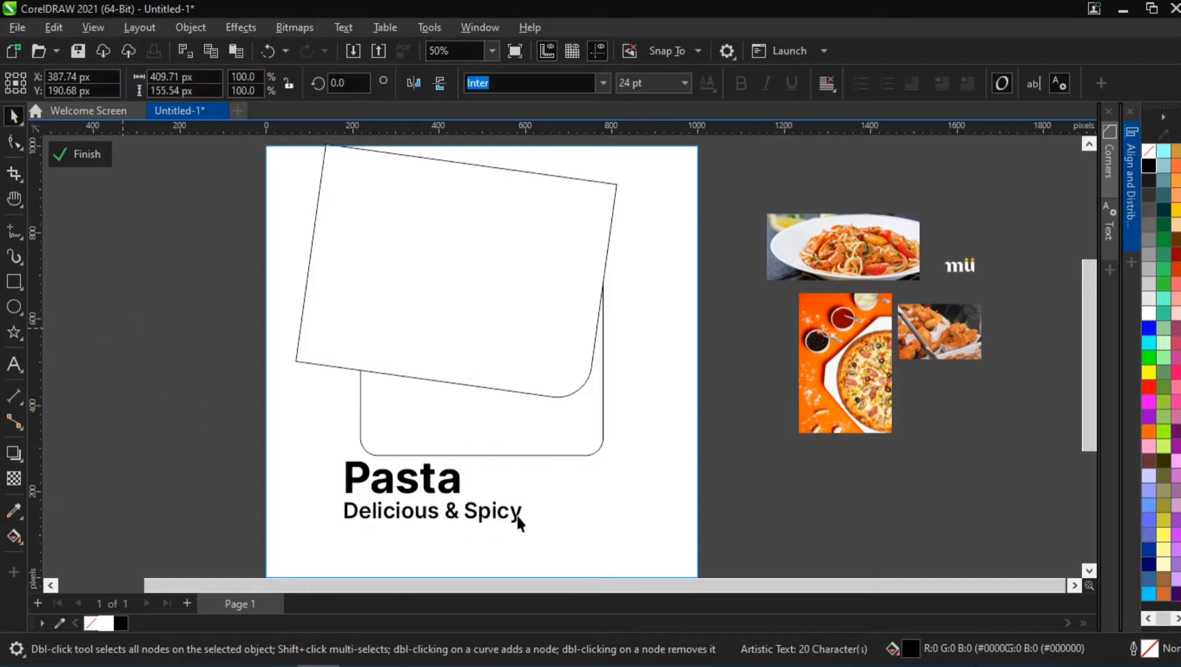
left_click_drag(527, 528, 453, 514)
left_click_drag(351, 482, 419, 419)
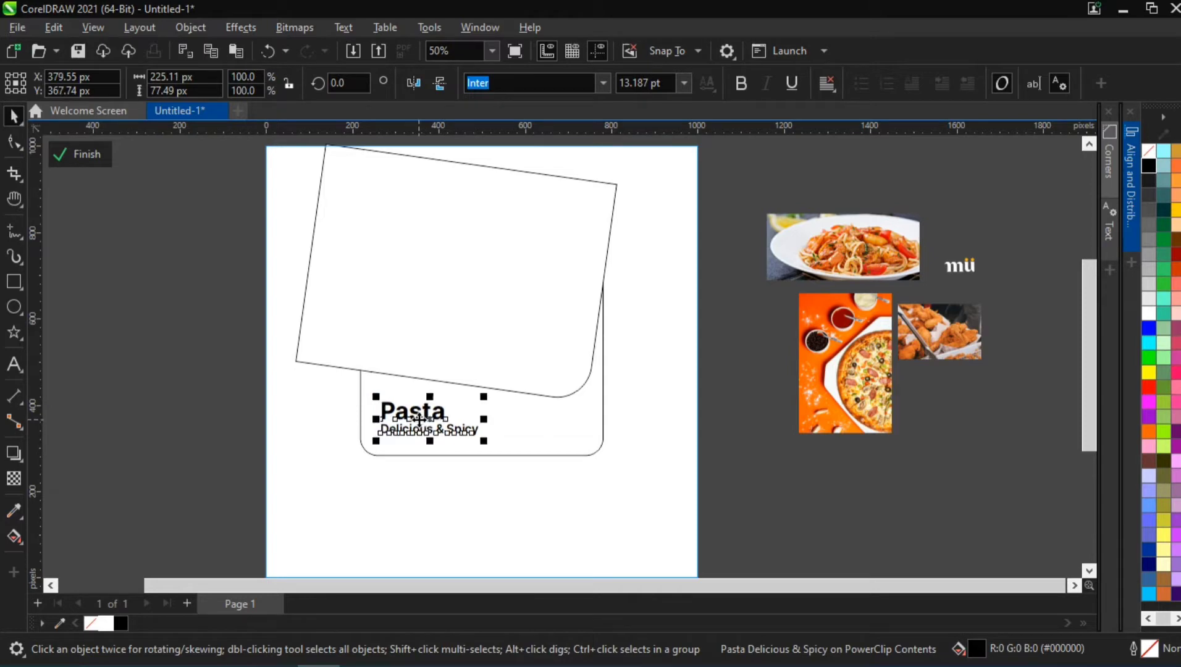
Step: Set the word "Pasta" in the caption to 11 pt
scroll(413, 415, "up", 2)
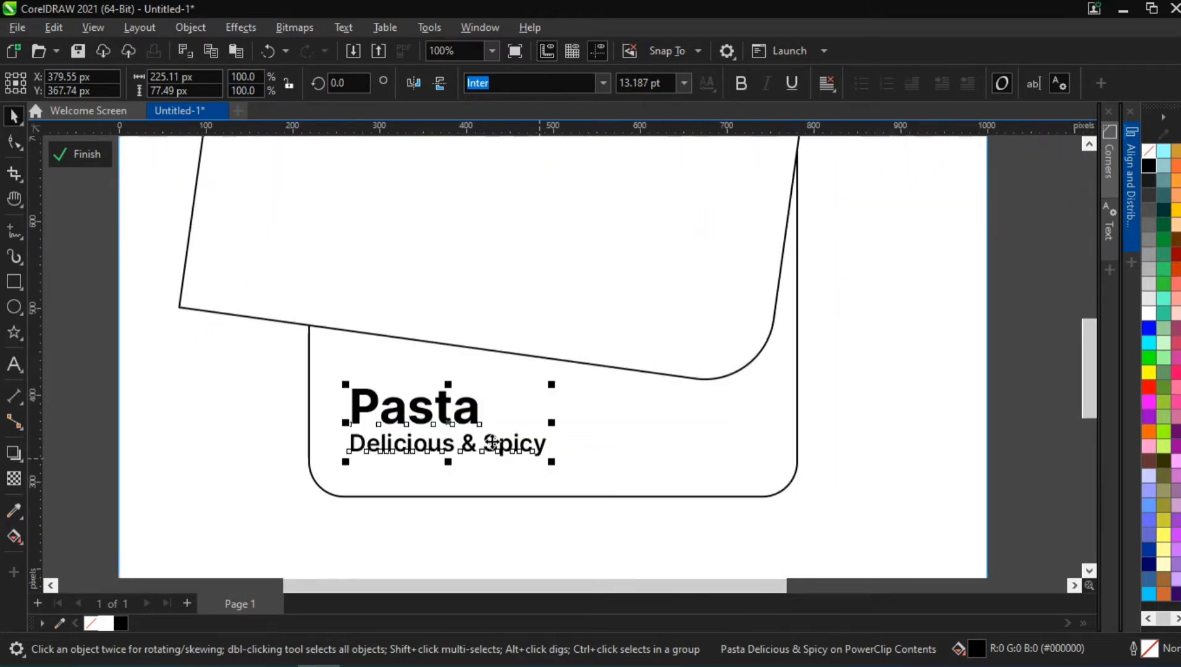
double_click(463, 412)
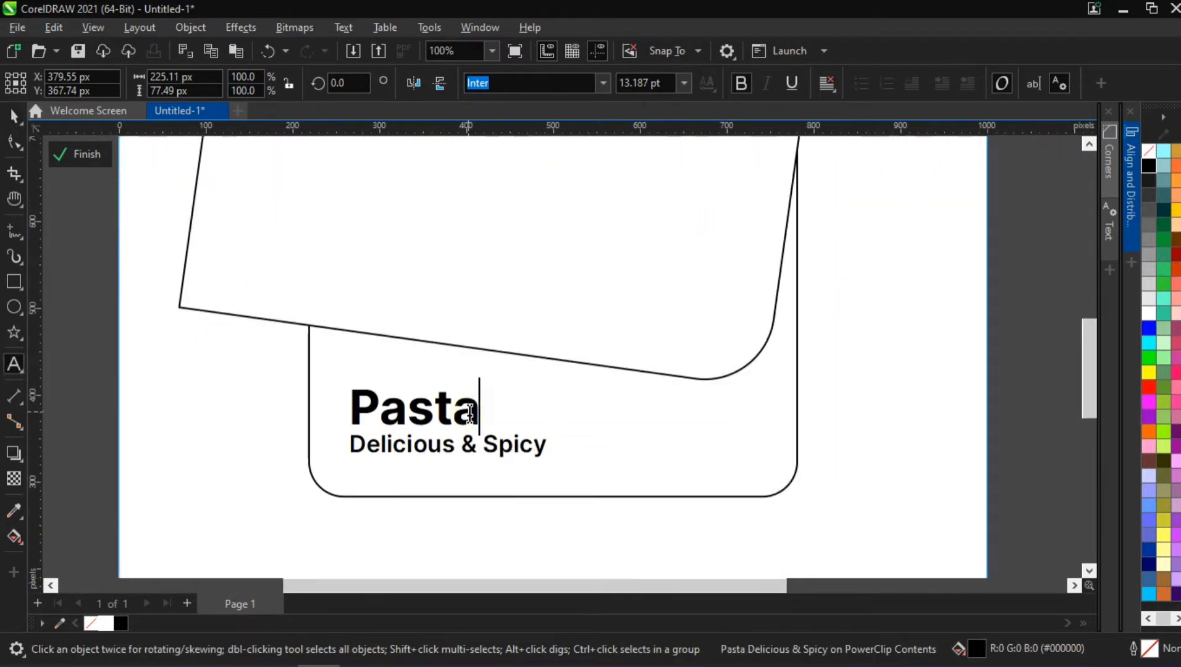
left_click_drag(477, 409, 333, 400)
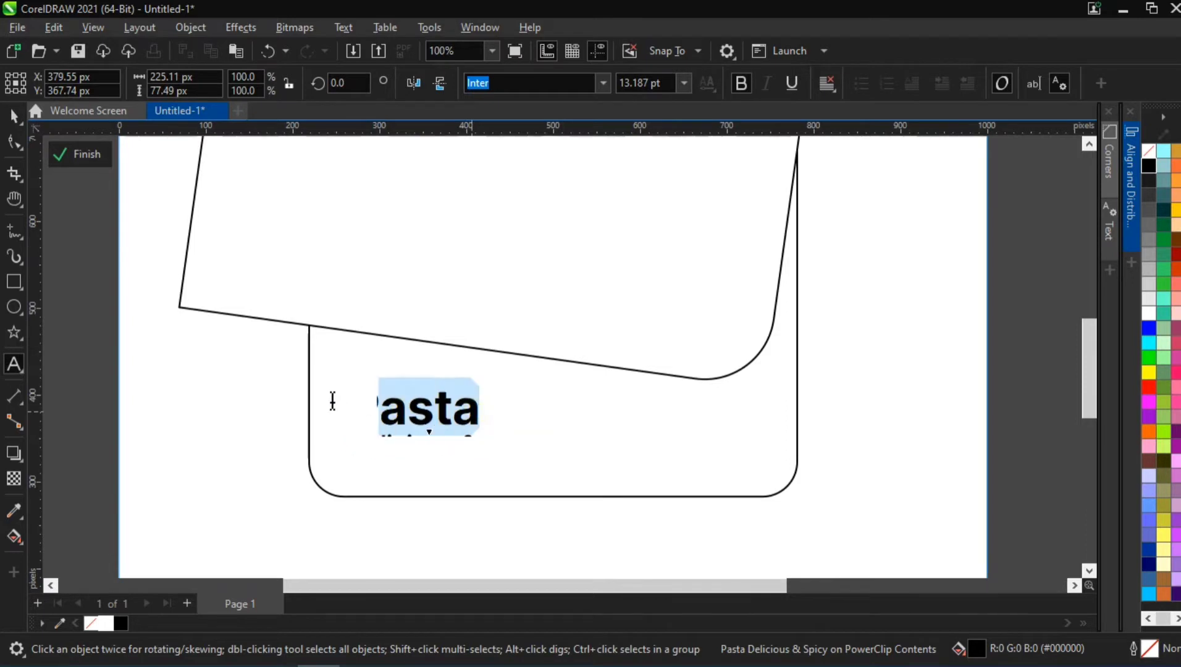
left_click(683, 84)
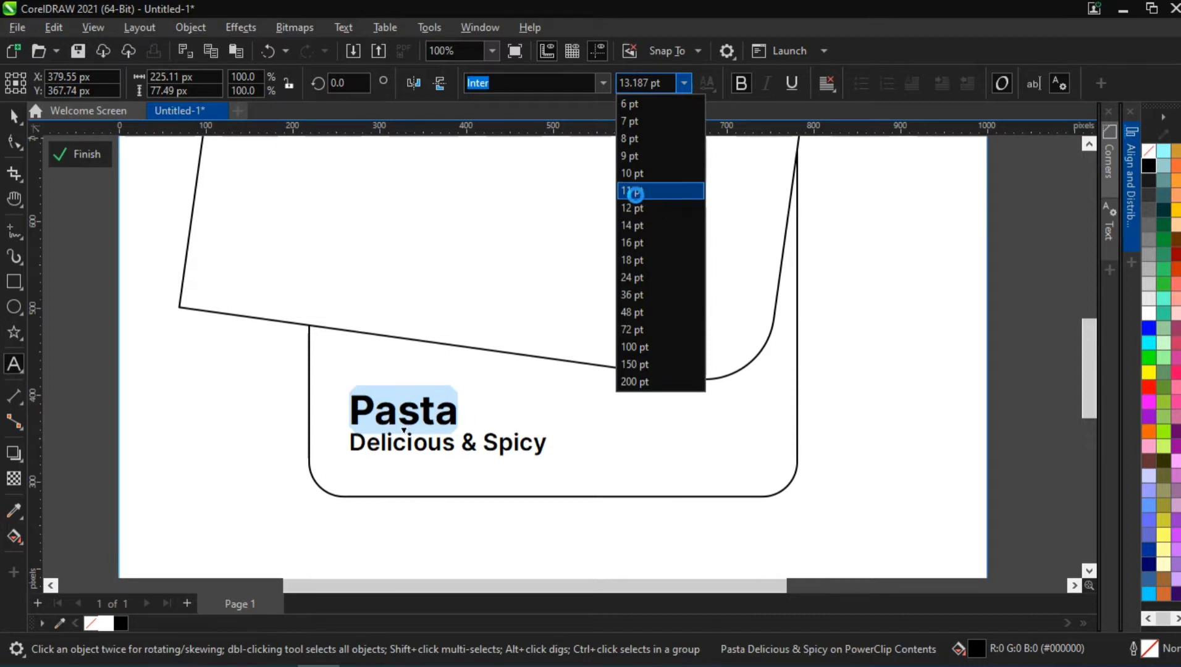
left_click(635, 194)
left_click(415, 445)
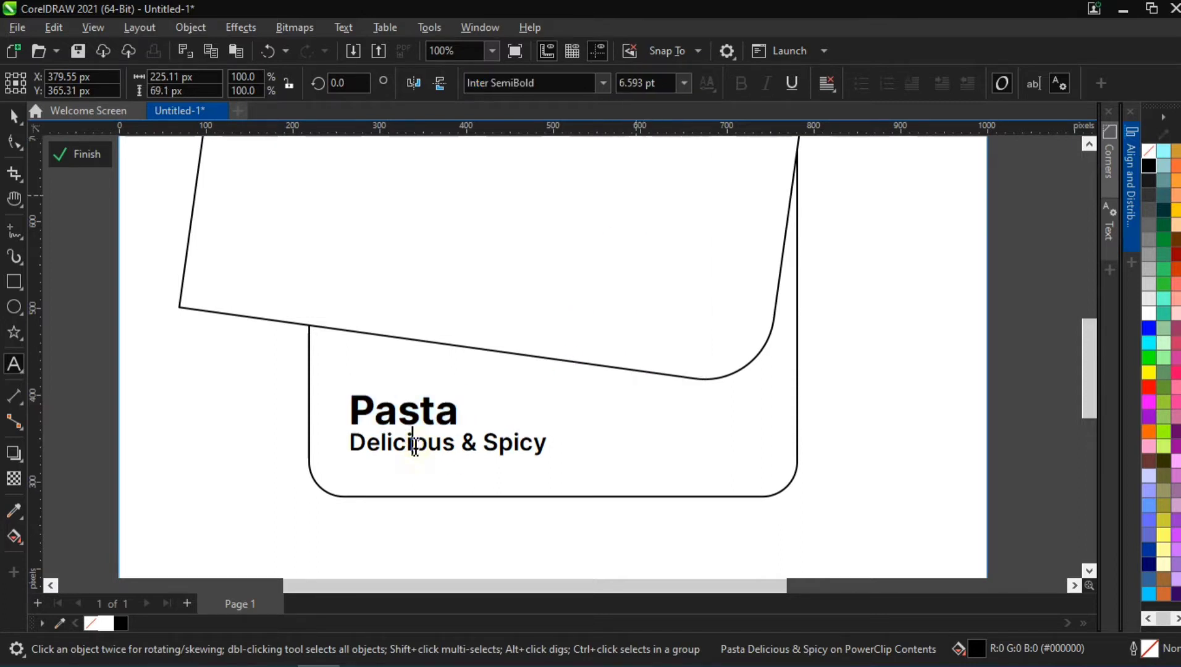
left_click(432, 454)
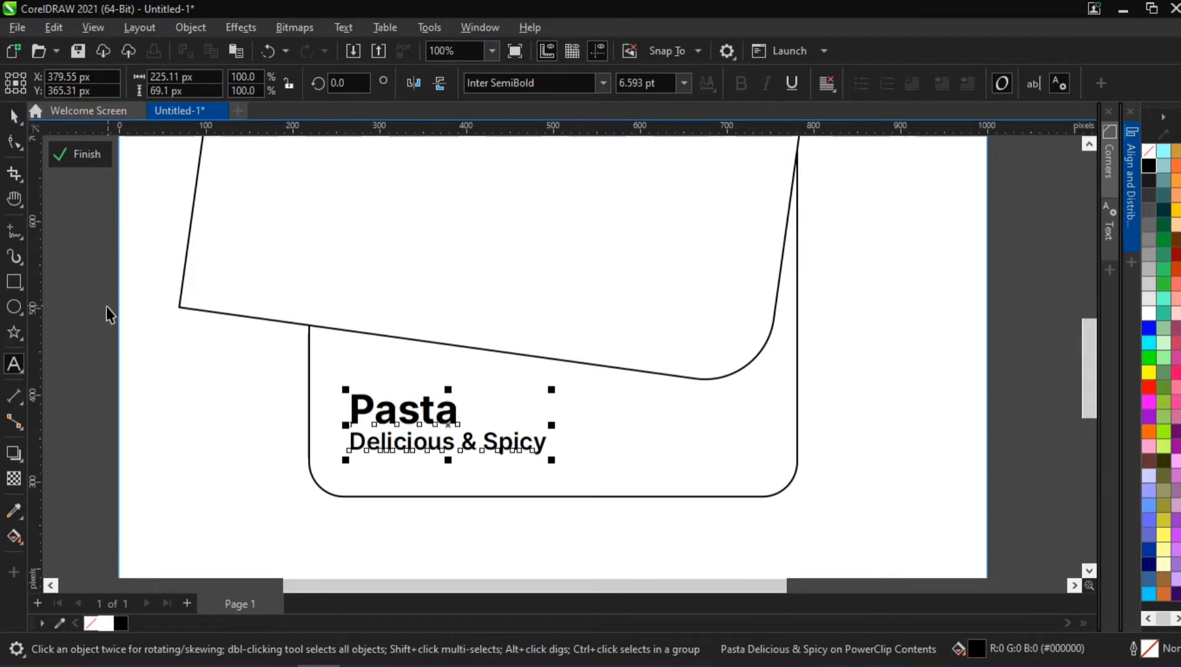
key("Escape")
Step: Move the caption slightly right and scale it down to about 191 × 59 px
left_click(418, 421)
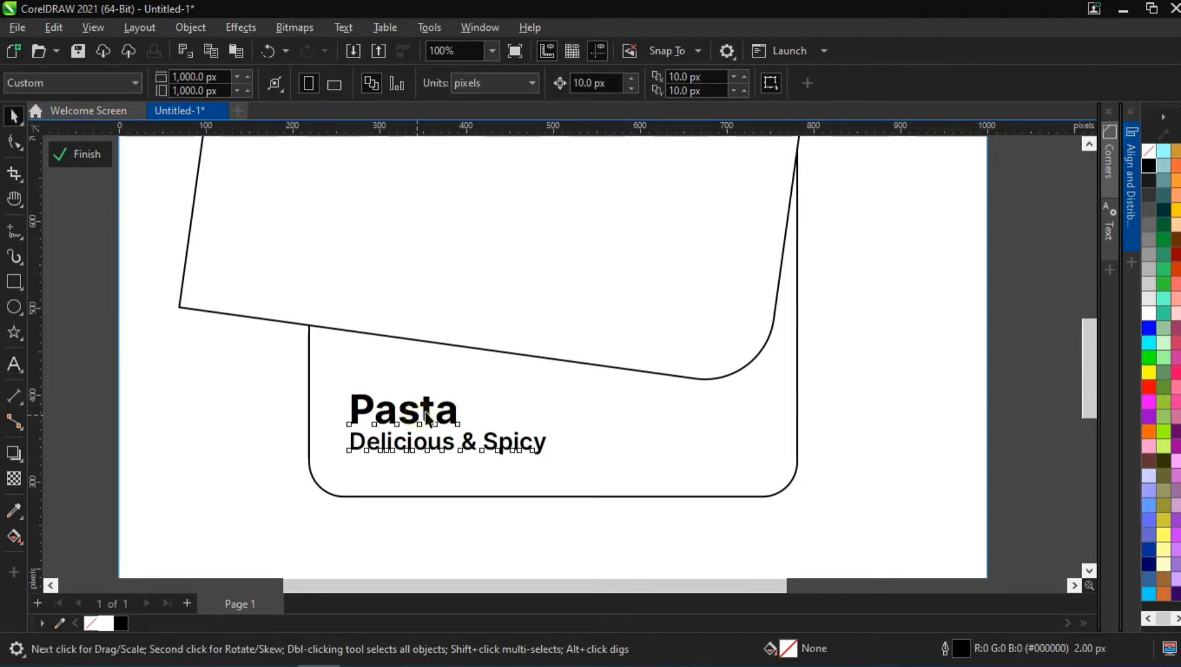
left_click_drag(418, 422, 427, 421)
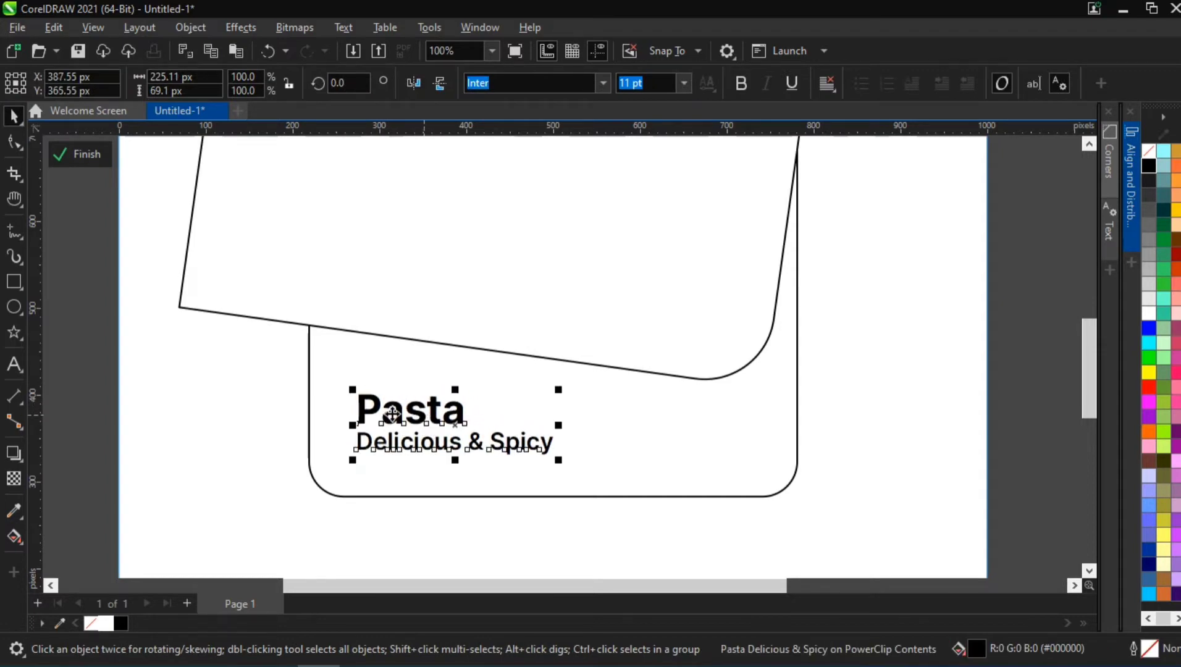
left_click_drag(560, 391, 530, 391)
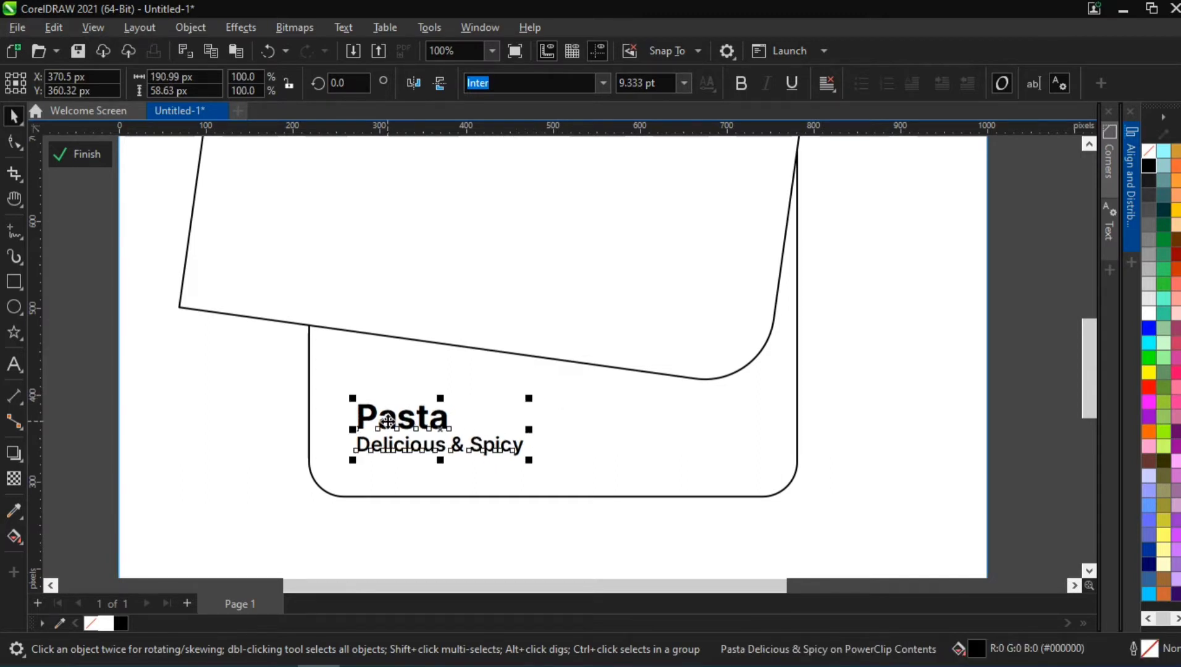
Step: Duplicate the caption toward the card's right side, delete the copy's "Delicious & Spicy" line and shift the remaining "Pasta" further right
left_click_drag(405, 420, 643, 428)
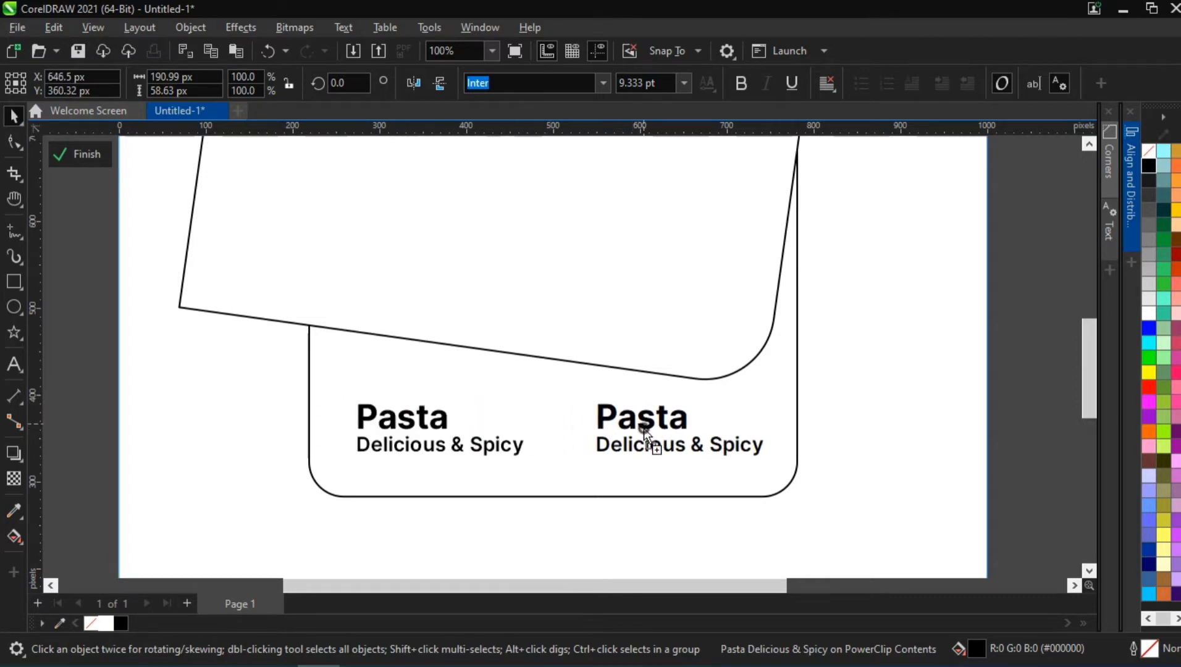
double_click(599, 443)
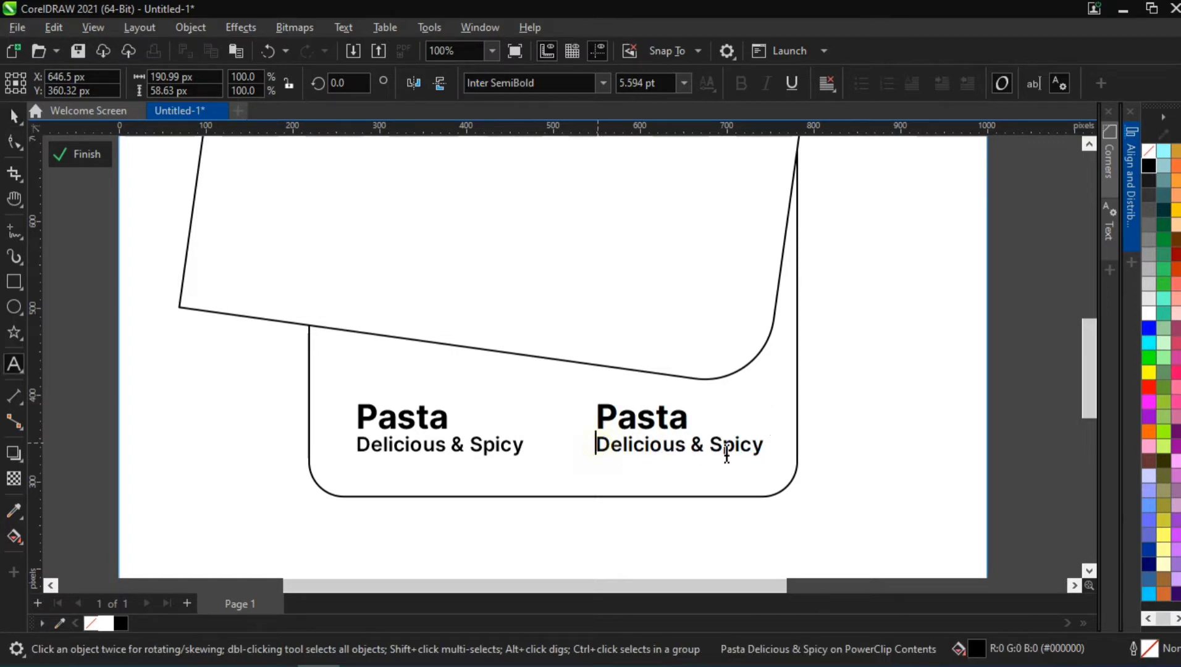
key("shift+End")
key("BackSpace")
key("BackSpace")
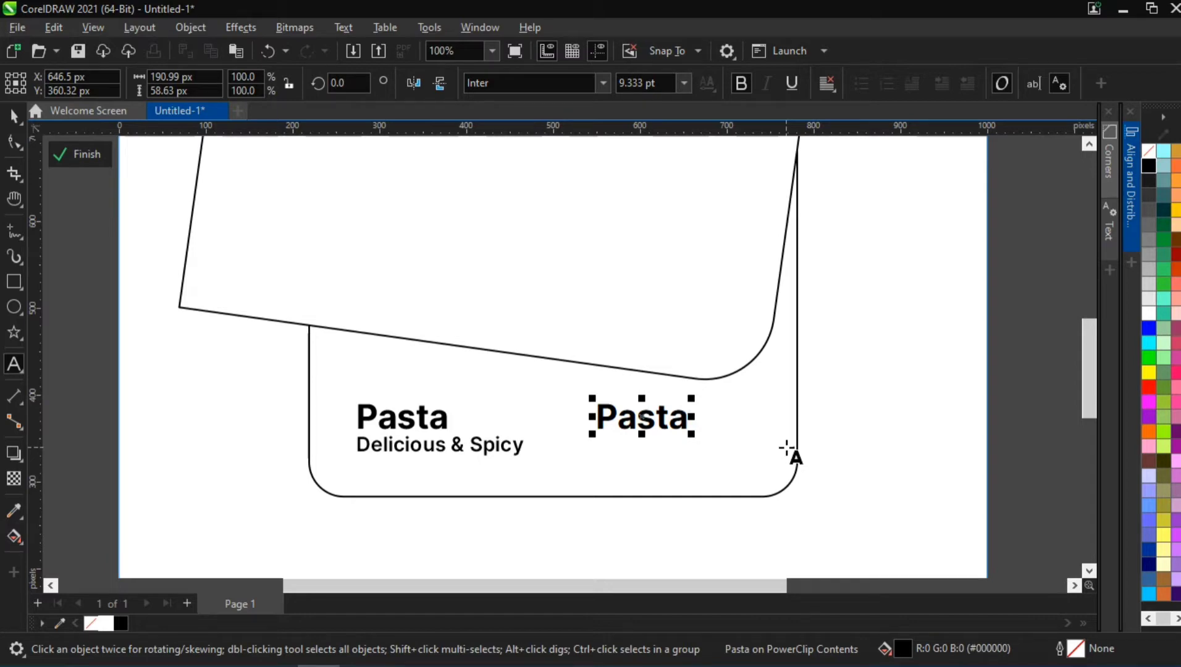
left_click(14, 115)
left_click(97, 287)
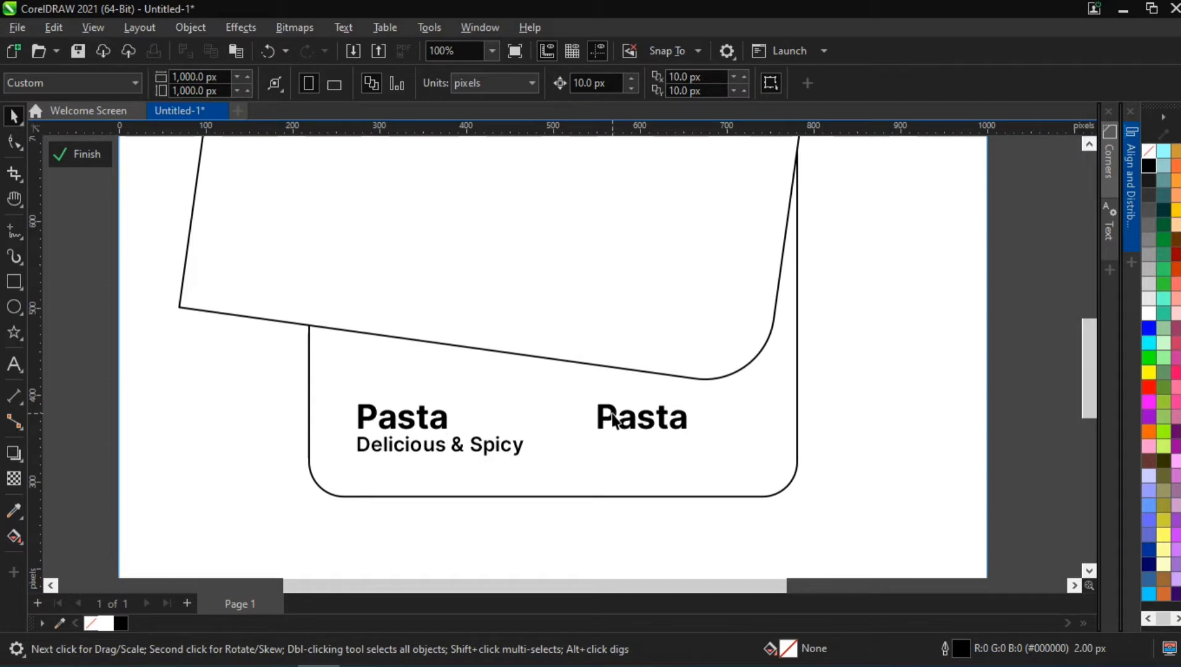
left_click_drag(615, 420, 671, 415)
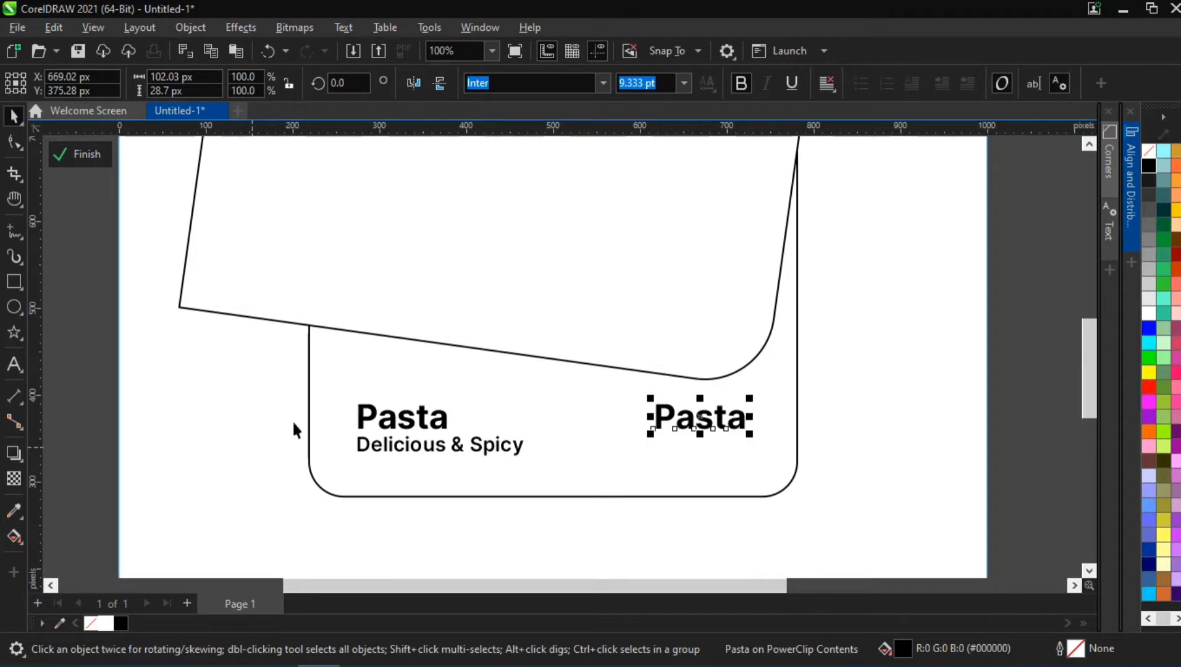
Step: Switch to Chrome, copy the ₦ symbol from the Google results for "naira symbol" and return to CorelDRAW
key("alt+Tab")
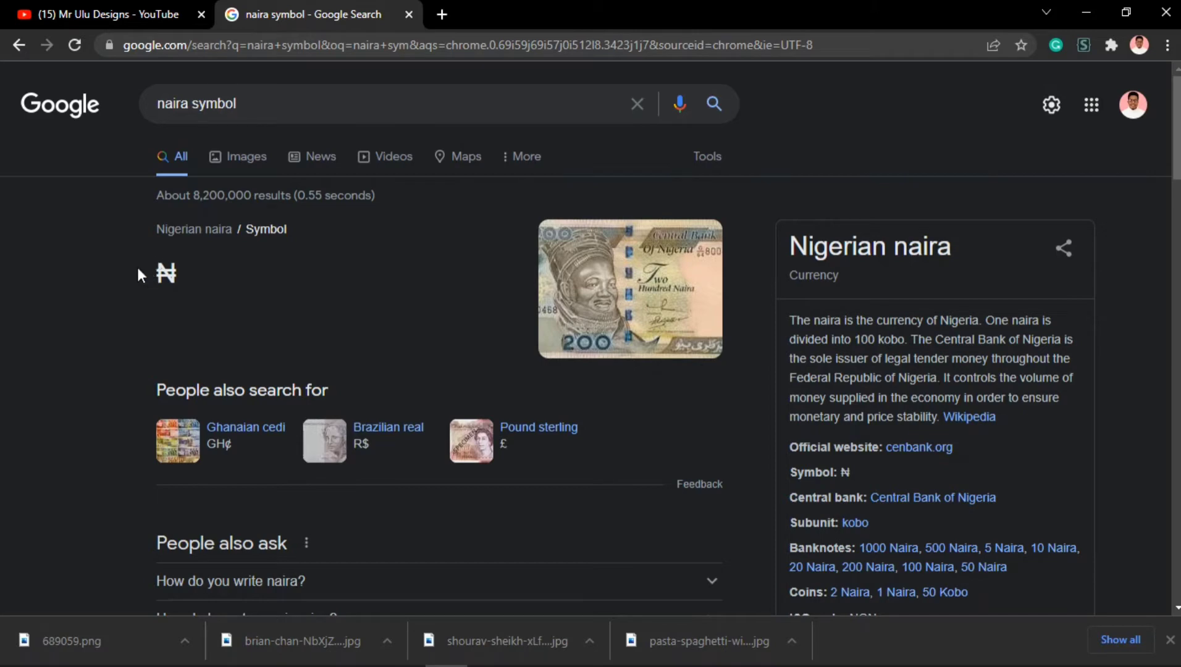
left_click_drag(155, 274, 189, 269)
key("ctrl+c")
left_click(1086, 13)
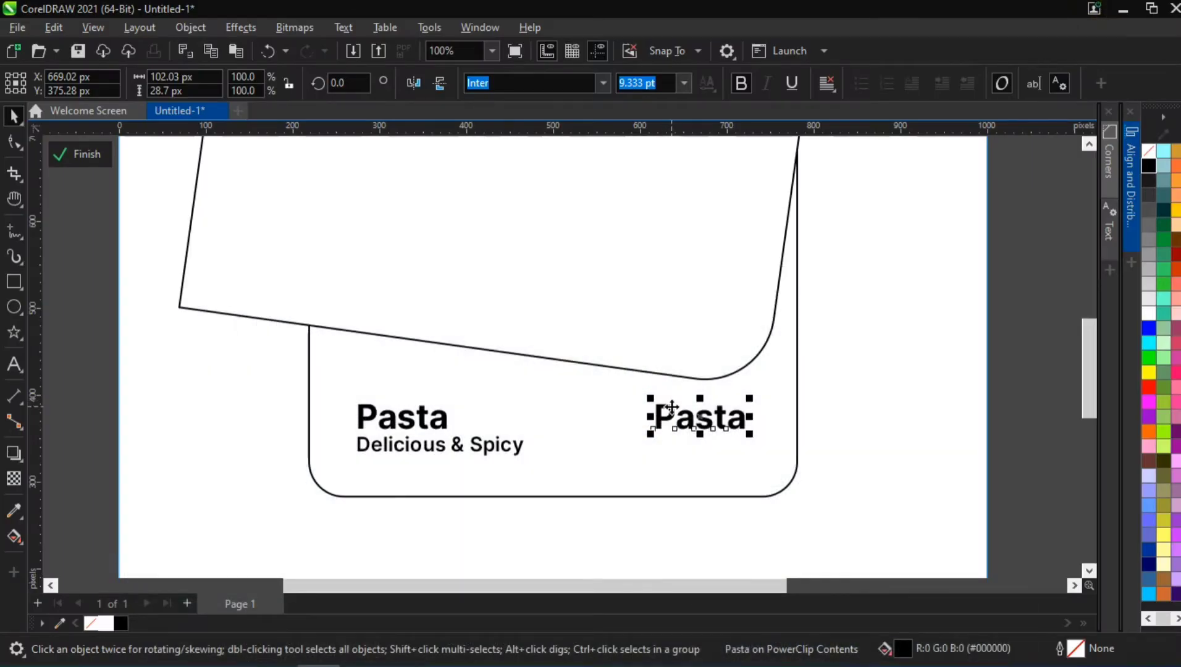
Step: Replace the duplicated "Pasta" text with the price "₦3500", pasting in the copied naira symbol
double_click(671, 407)
double_click(697, 425)
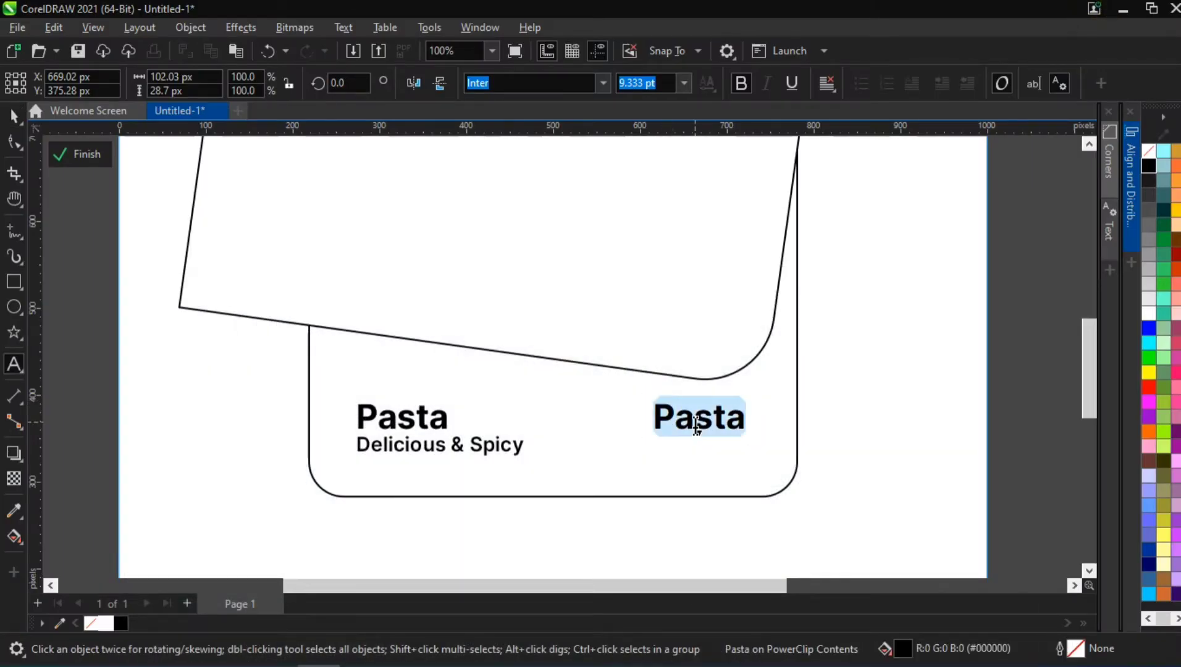
key("ctrl+v")
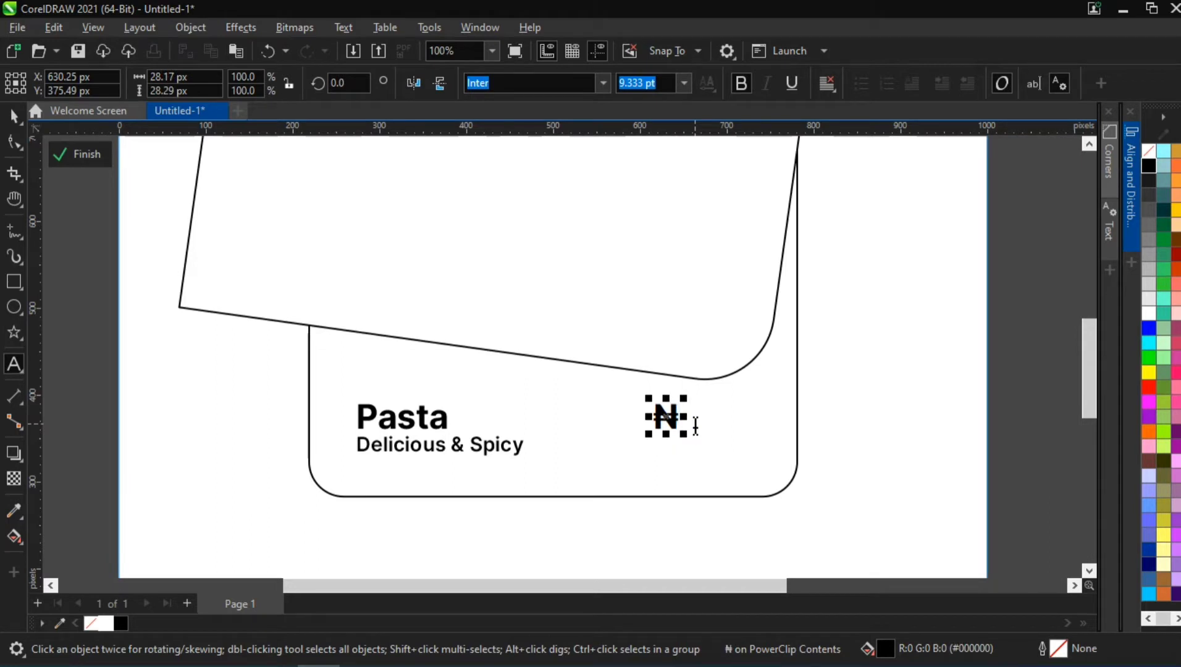
type("3500")
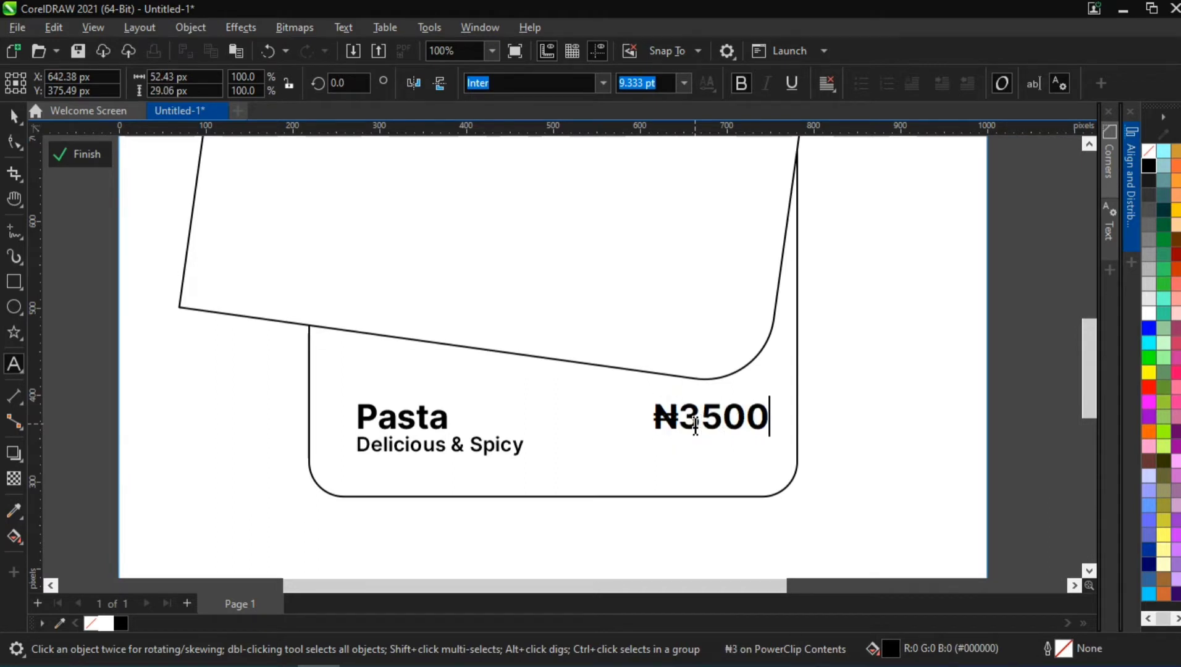
key("Escape")
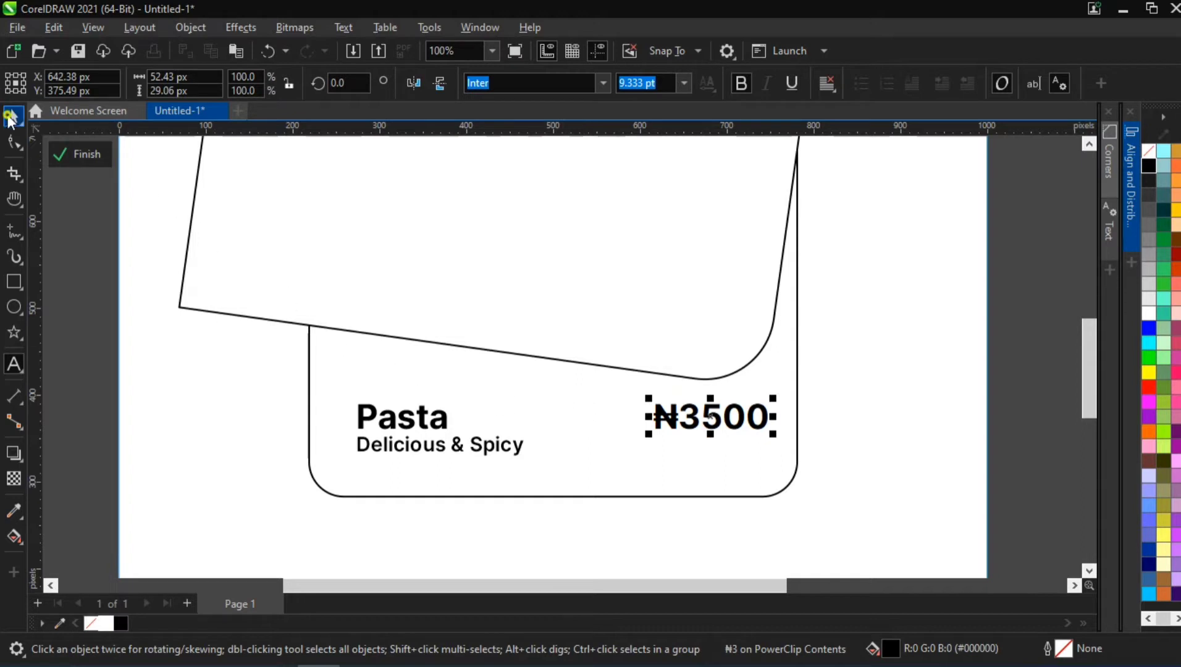
left_click(11, 117)
key("Escape")
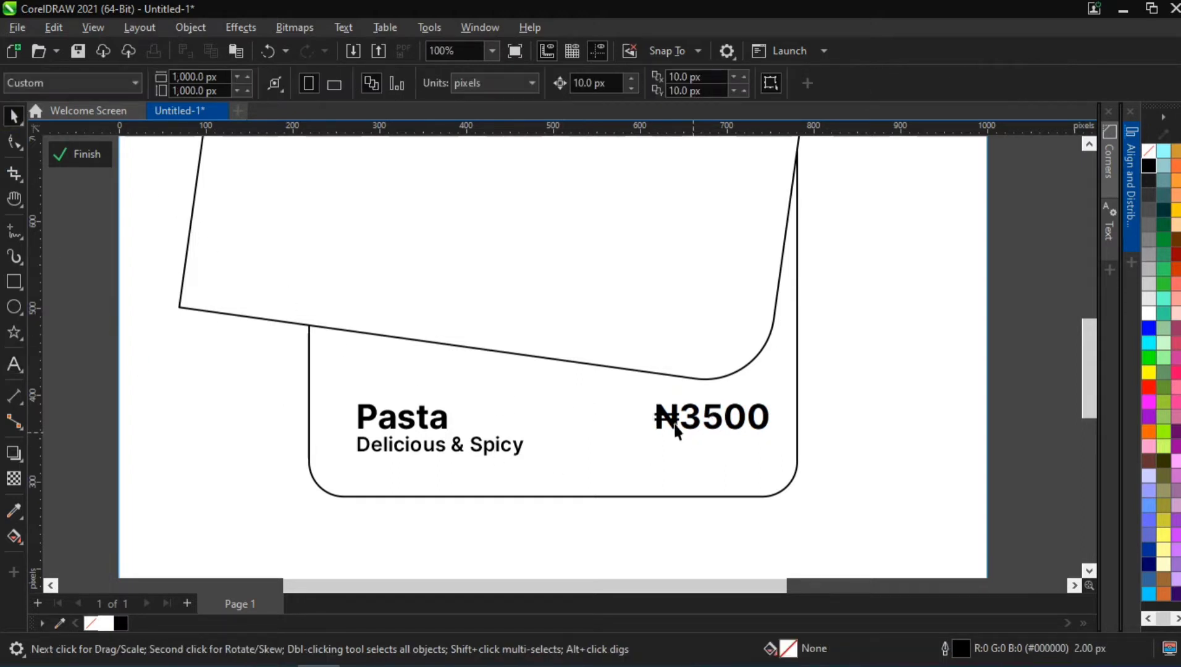
Step: Draw a five-pointed star about 37 × 36 px in the empty area left of the caption card
scroll(379, 423, "down", 2)
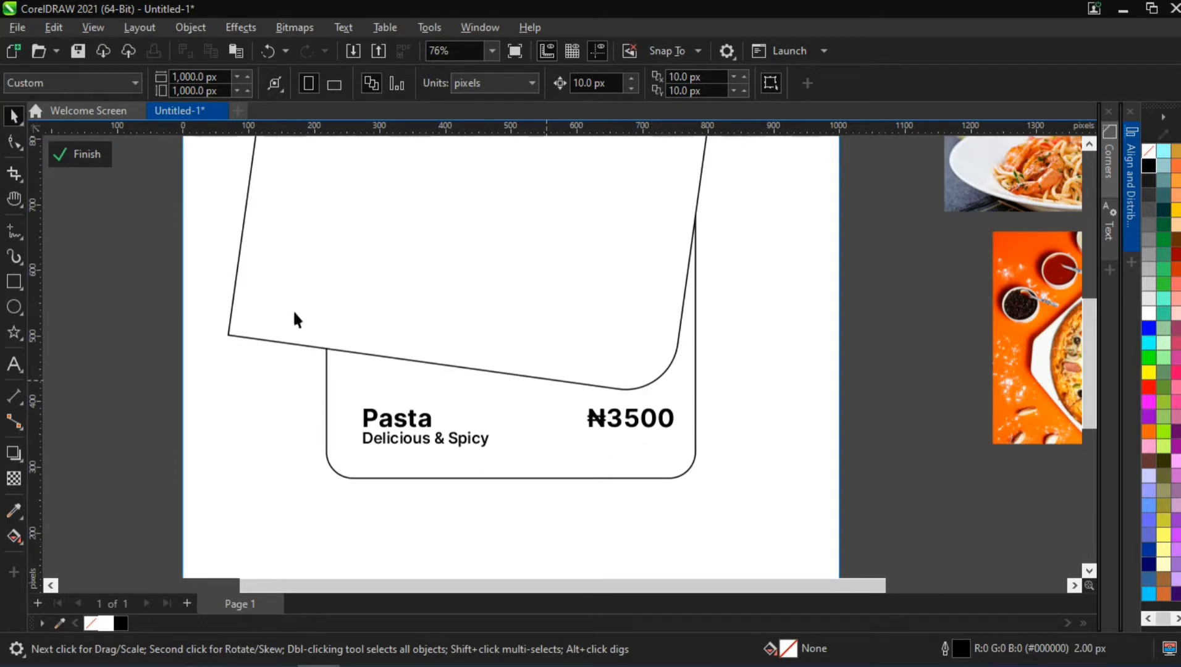
left_click(17, 335)
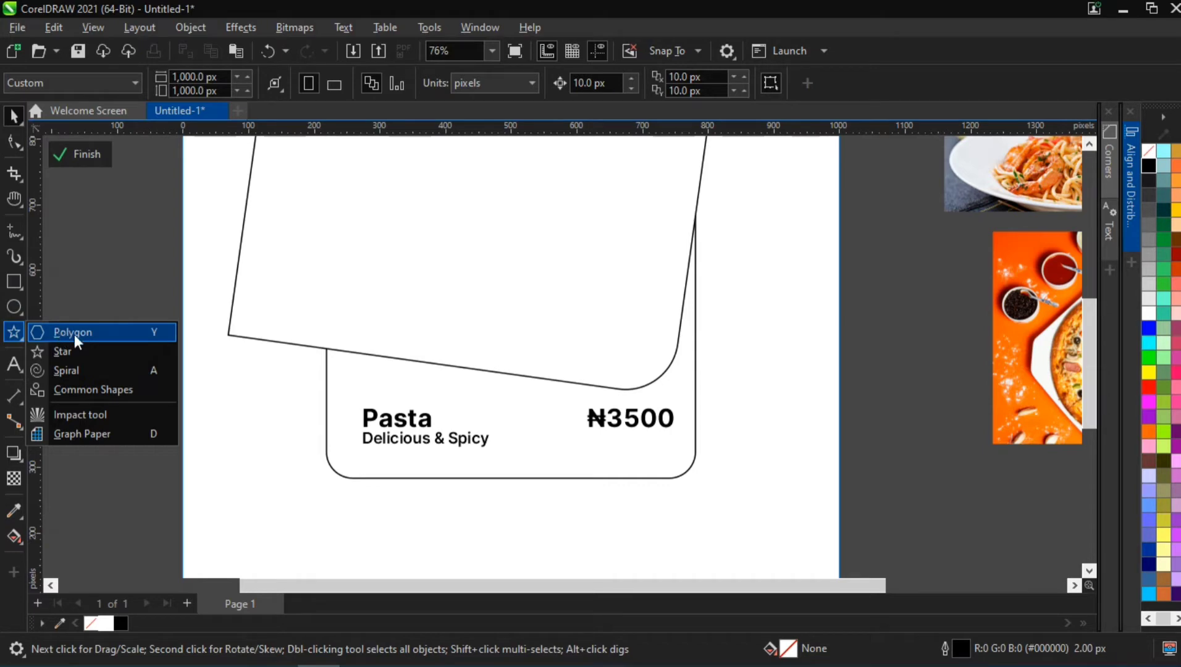
left_click(59, 351)
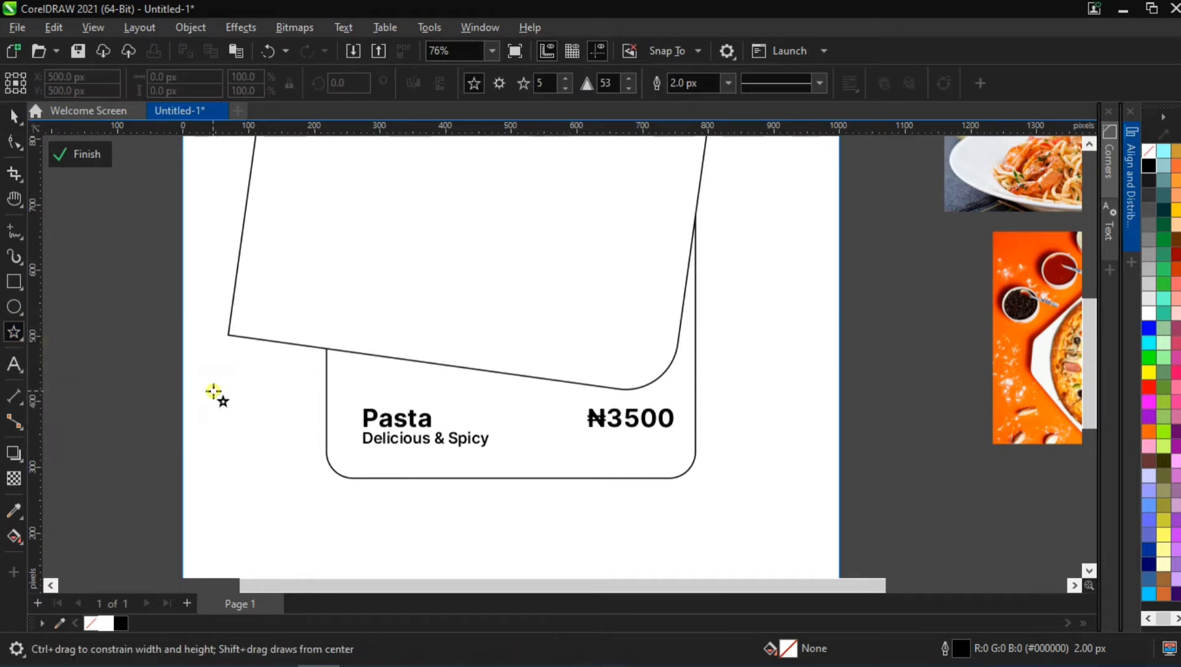
left_click_drag(211, 391, 221, 403)
left_click(10, 117)
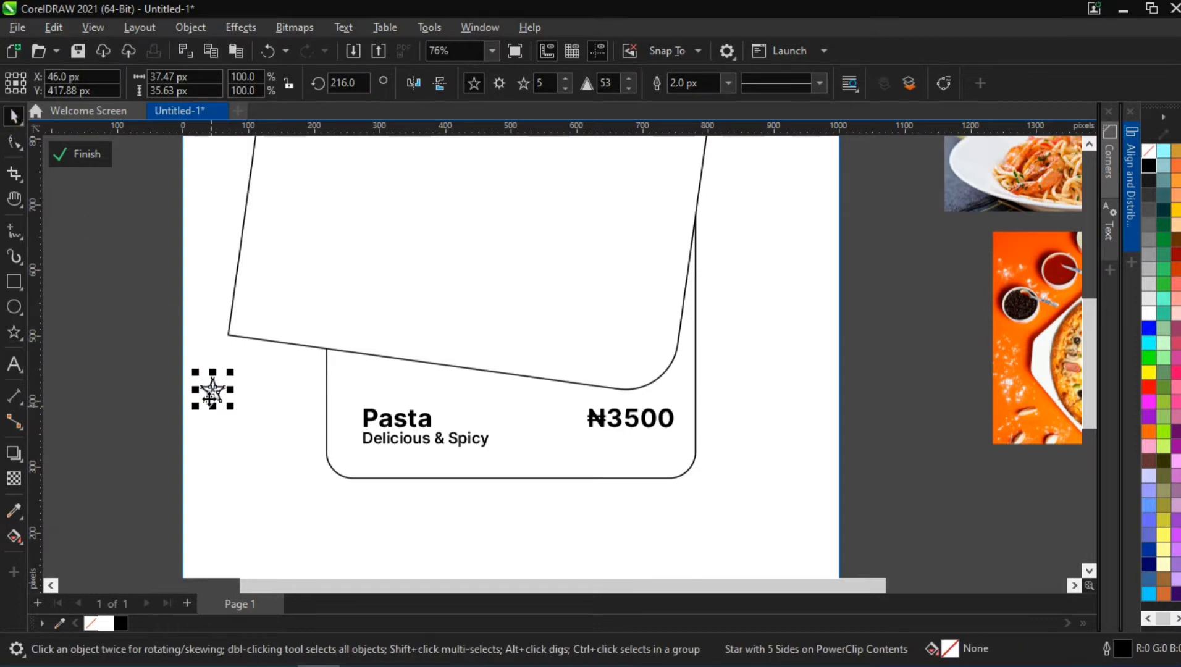
Step: Fill the star with yellow #FFCC00 and remove its outline
left_click(1176, 212)
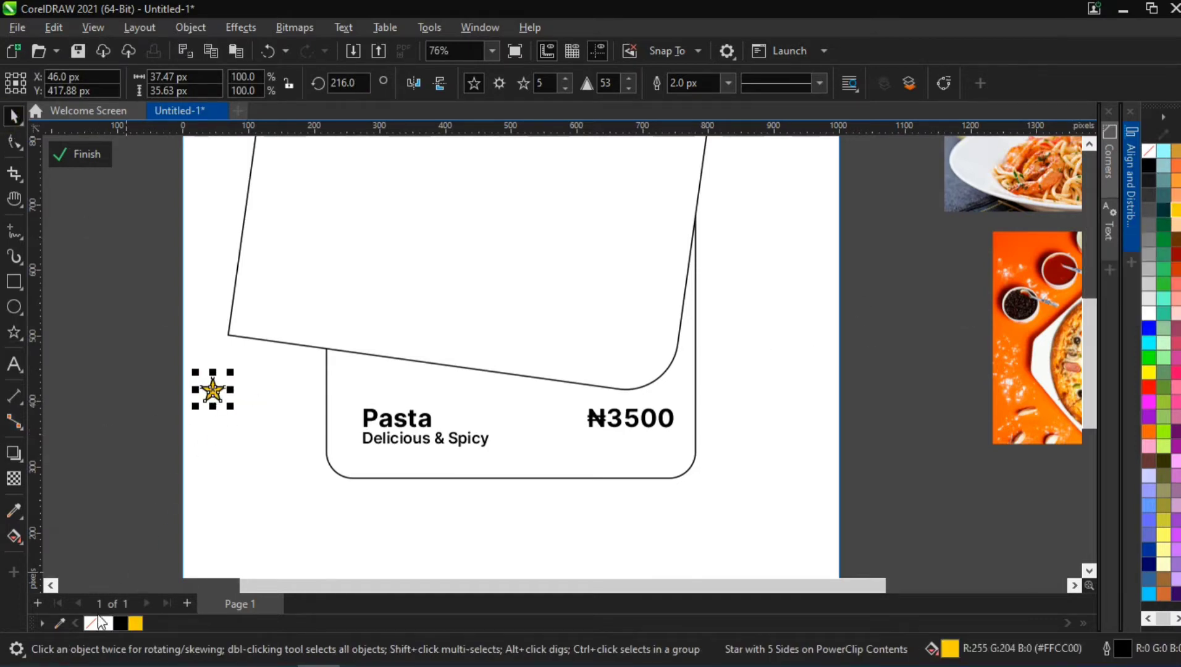
right_click(95, 624)
left_click(174, 394)
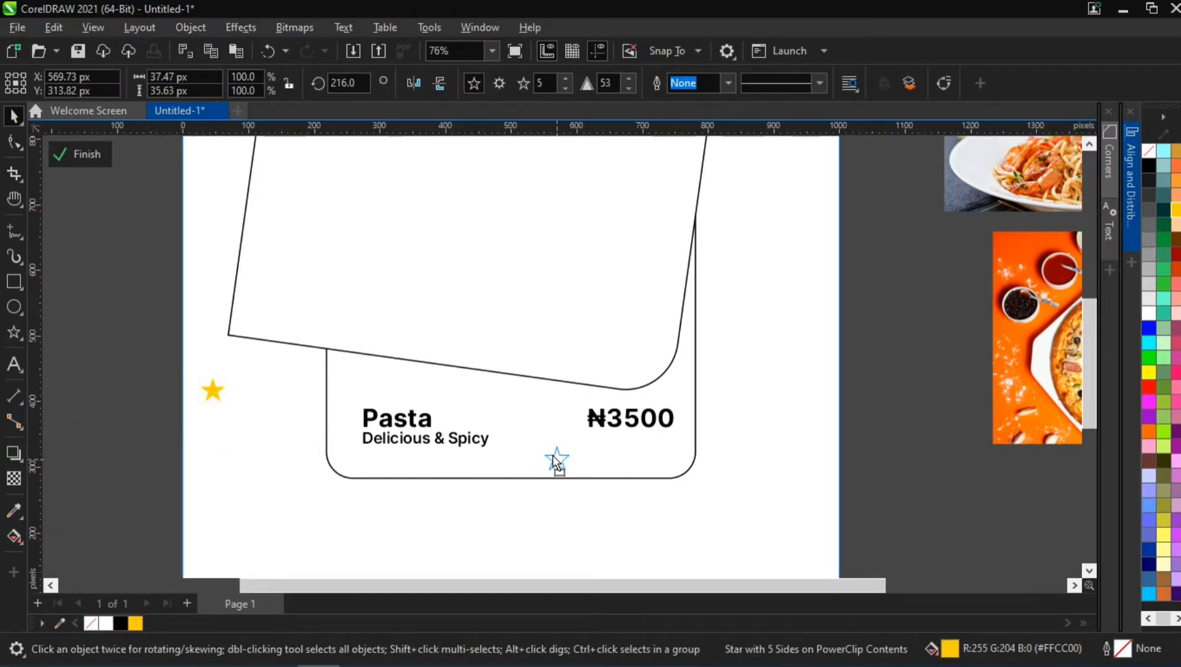
Step: Move the star below the ₦3500 price and duplicate it rightward into an evenly spaced row of five
left_click_drag(571, 457, 579, 460)
scroll(580, 461, "up", 5)
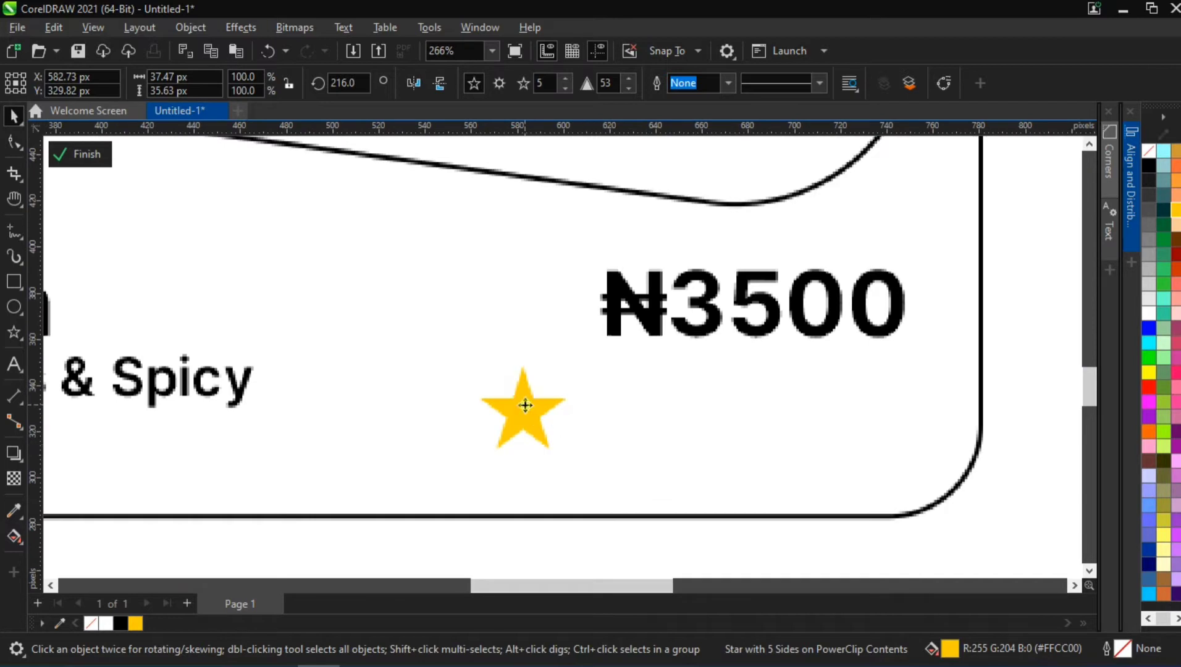
left_click_drag(525, 404, 619, 414)
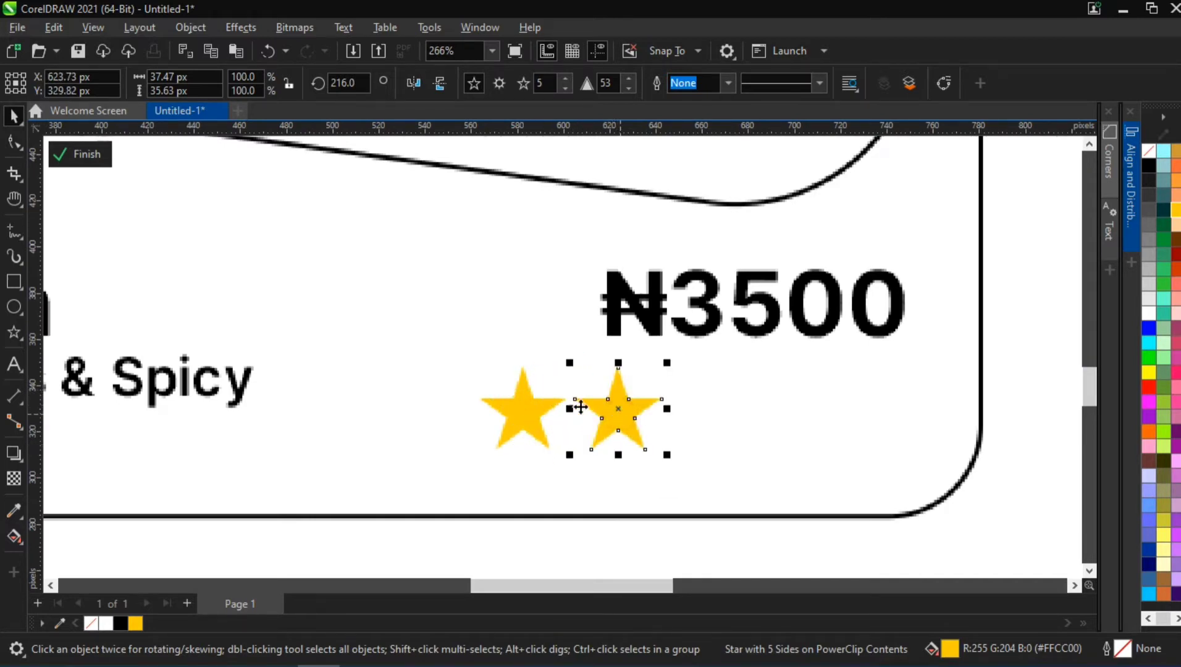
key("ctrl+d")
key("ctrl+d")
key("ctrl+d")
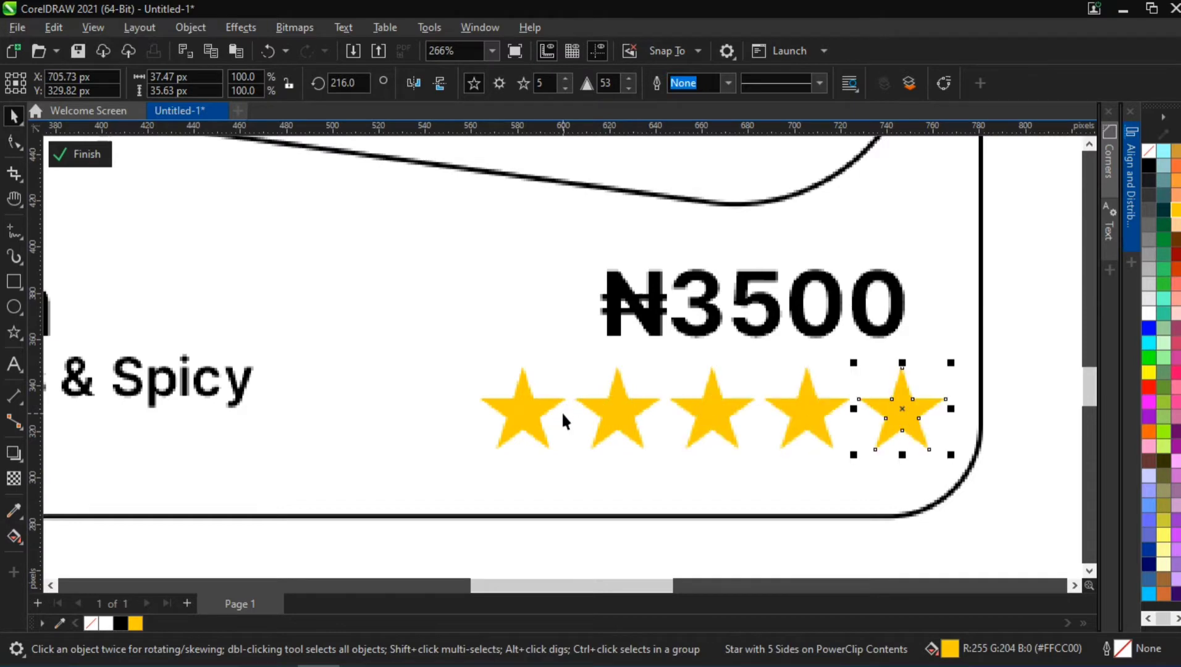
Step: Select all five yellow stars and group them
left_click(807, 400, "shift")
left_click(724, 407, "shift")
left_click(636, 400, "shift")
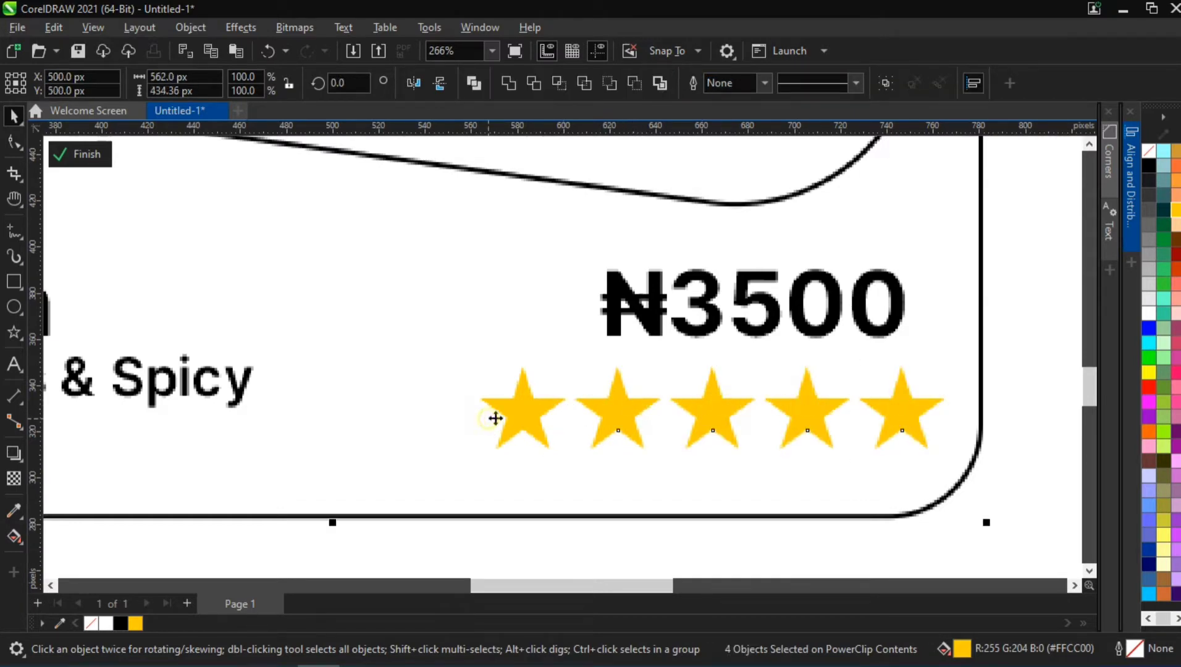
left_click(517, 421, "shift")
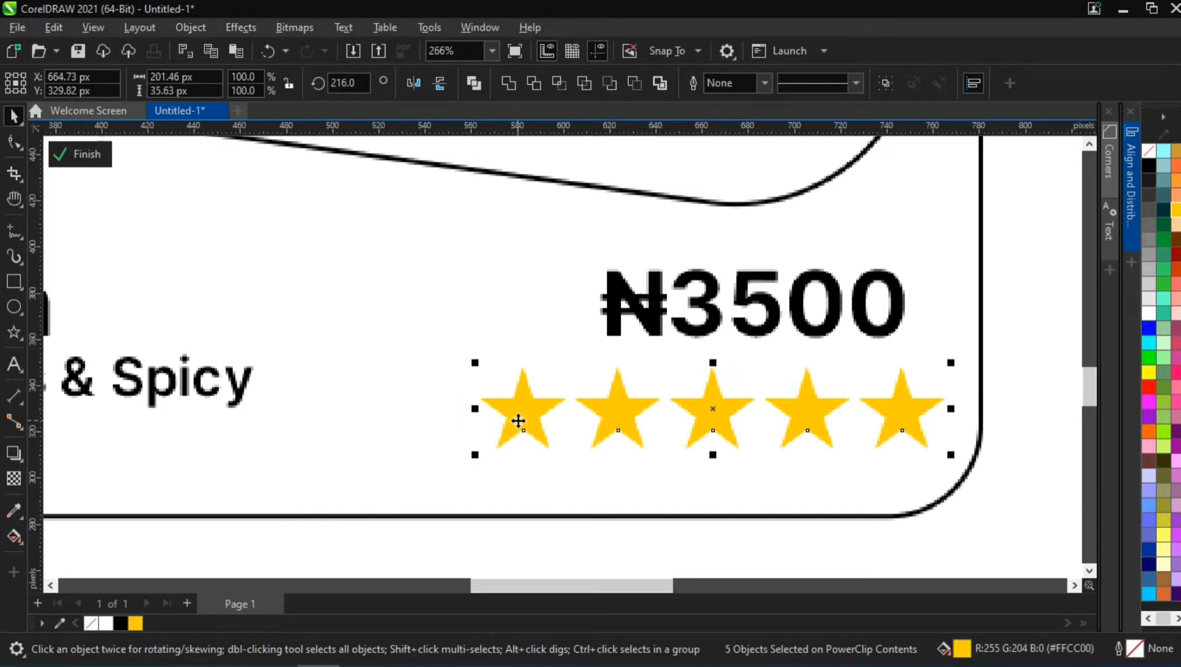
key("ctrl+g")
Step: Scale the Pasta caption and ₦3500 price together down to about 85%, and move the price rightward above the stars
scroll(768, 389, "down", 4)
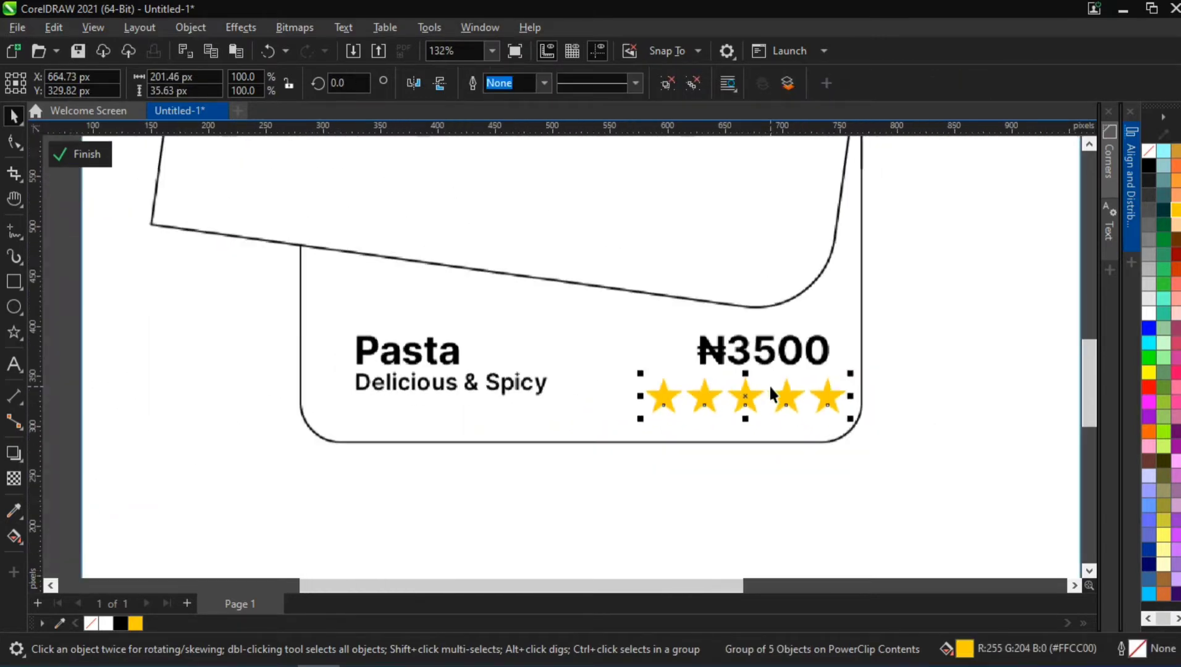
left_click_drag(812, 389, 676, 371)
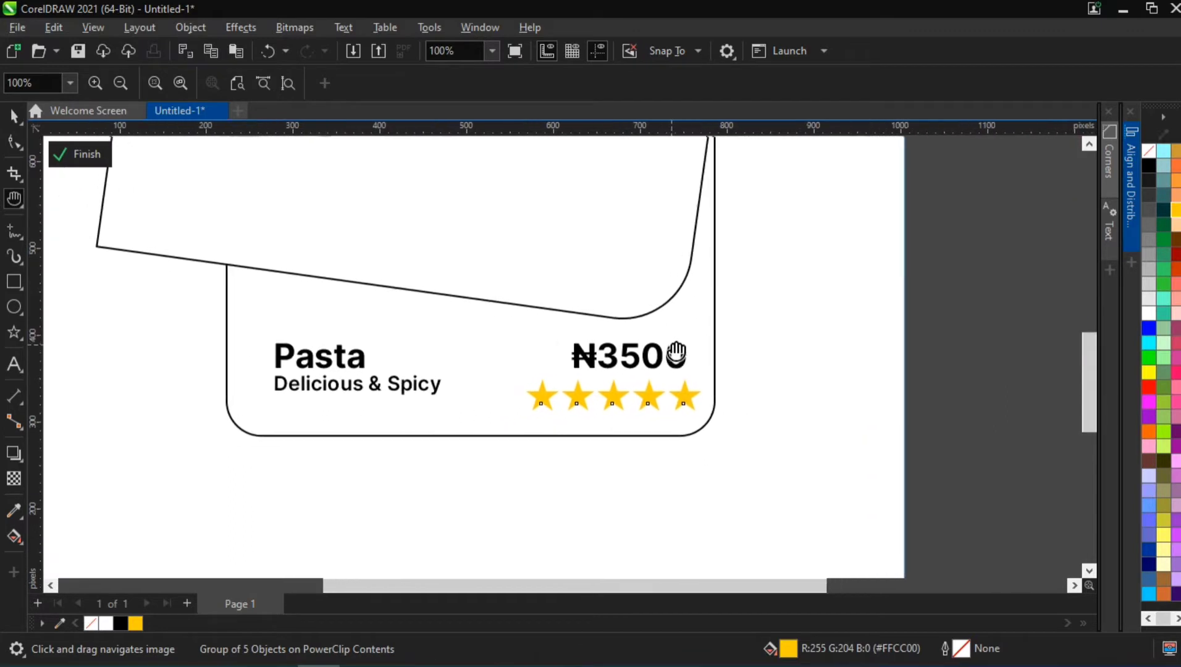
left_click(615, 357)
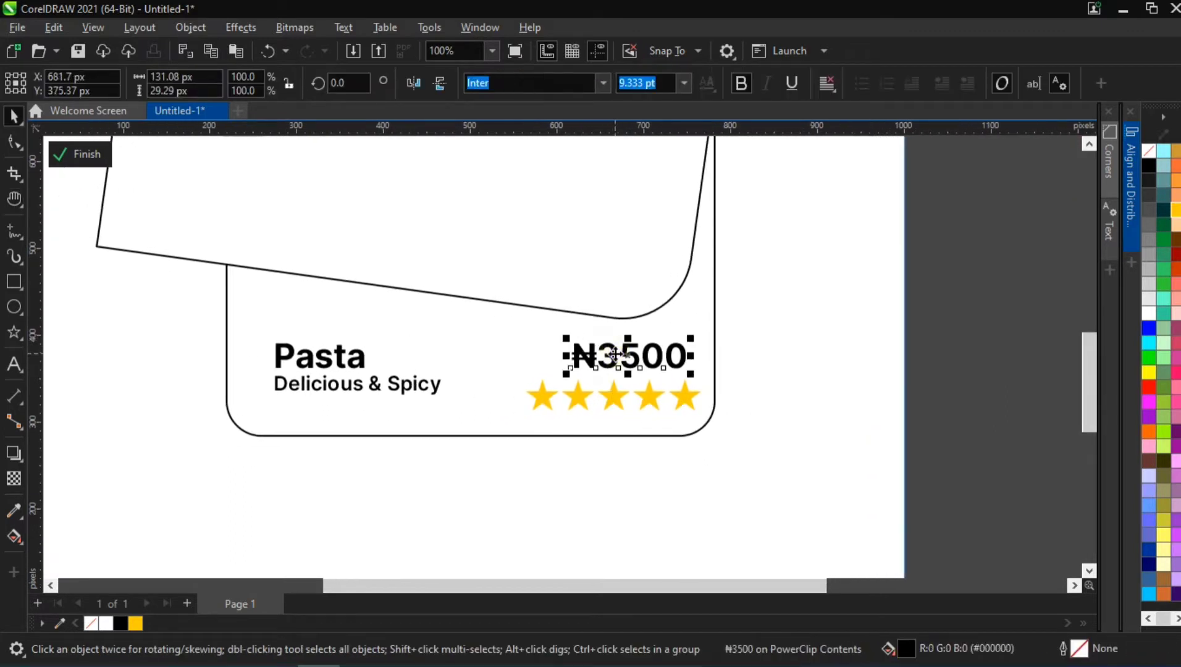
left_click(425, 389, "shift")
left_click_drag(691, 412, 648, 407)
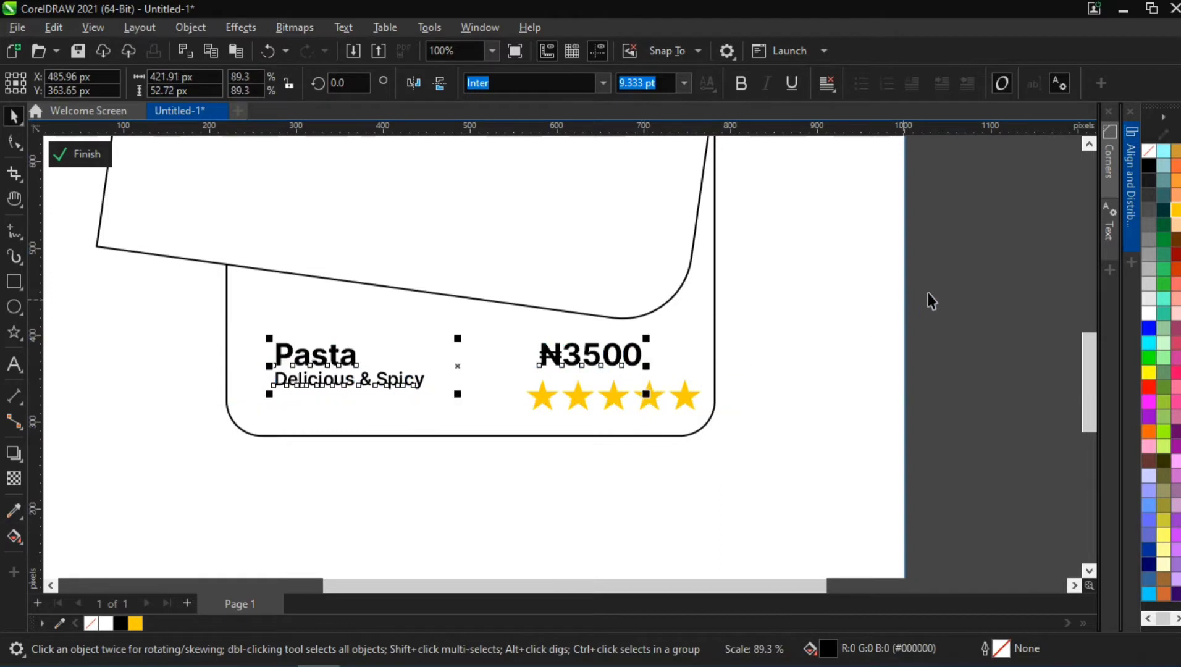
mouse_move(642, 337)
left_mouse_down()
mouse_move(664, 349)
mouse_move(627, 342)
left_mouse_up()
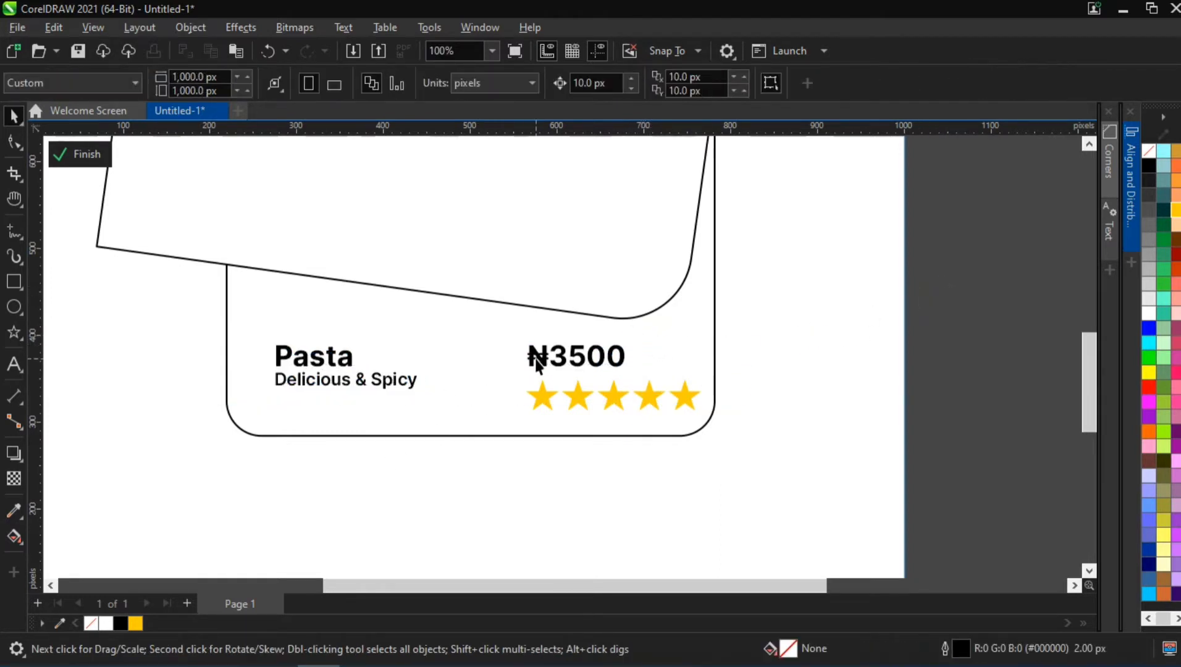
left_click_drag(535, 357, 586, 357)
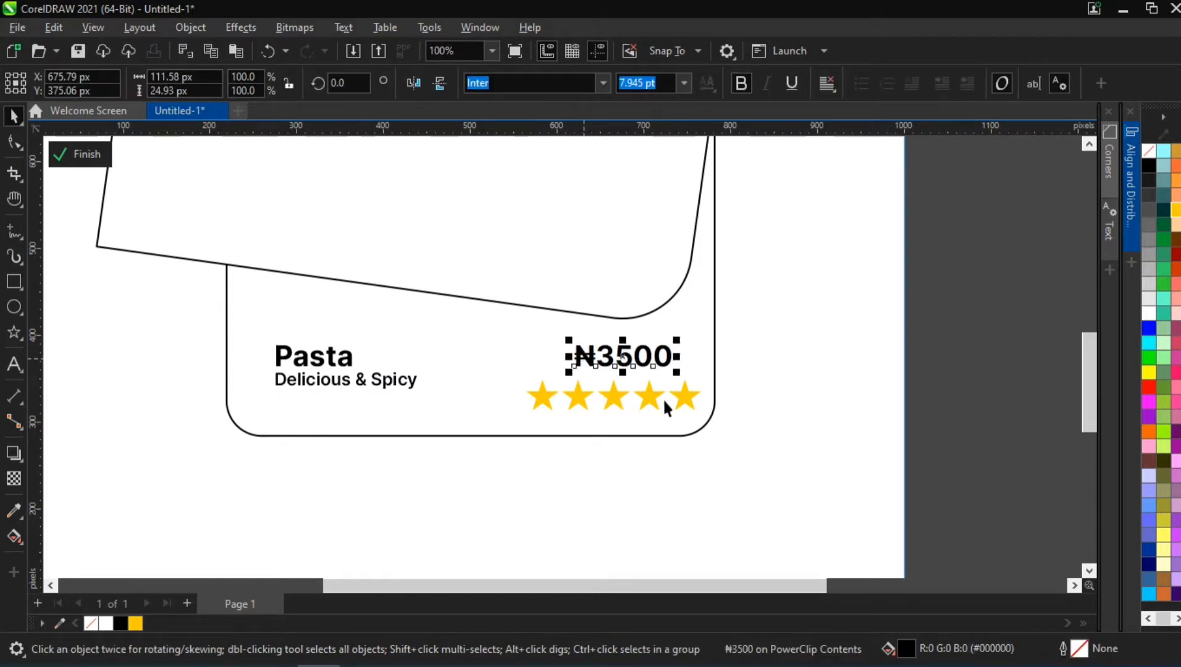
Step: Shrink the five-star group to about 146 × 26 px and place it directly beneath the ₦3500 price
left_click(684, 399)
left_click_drag(705, 417, 630, 391)
left_click_drag(516, 401, 535, 406)
left_click(983, 295)
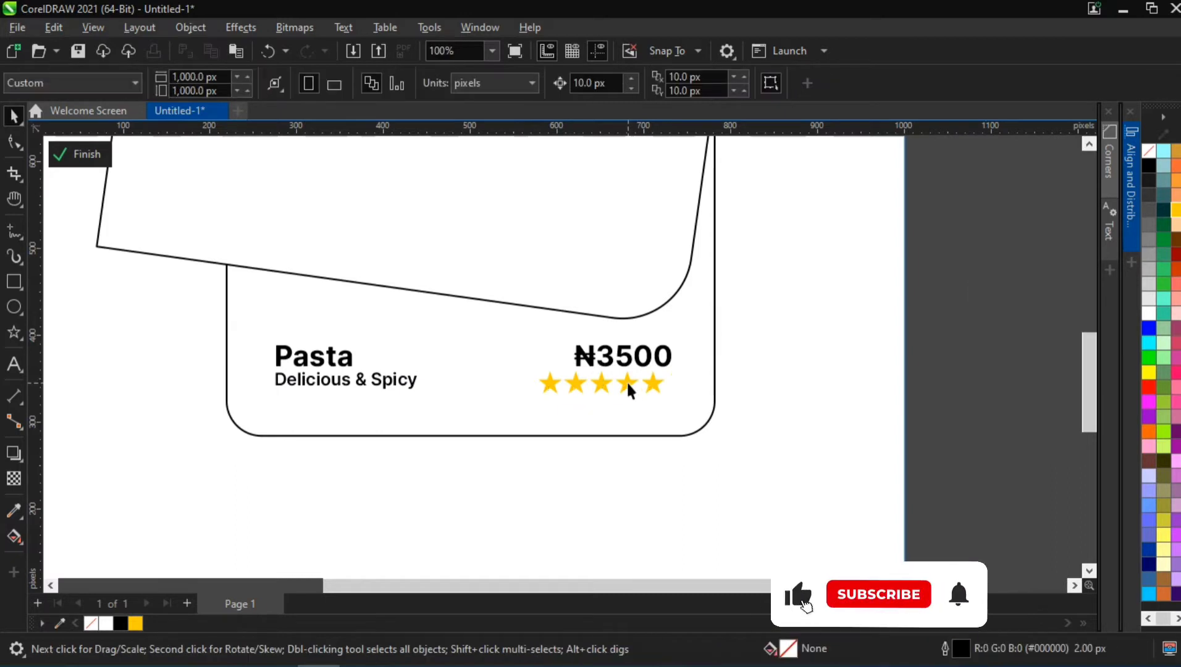
Step: Align the star group and the ₦3500 price along their right edges and group them
scroll(626, 380, "up", 5)
left_click(618, 358)
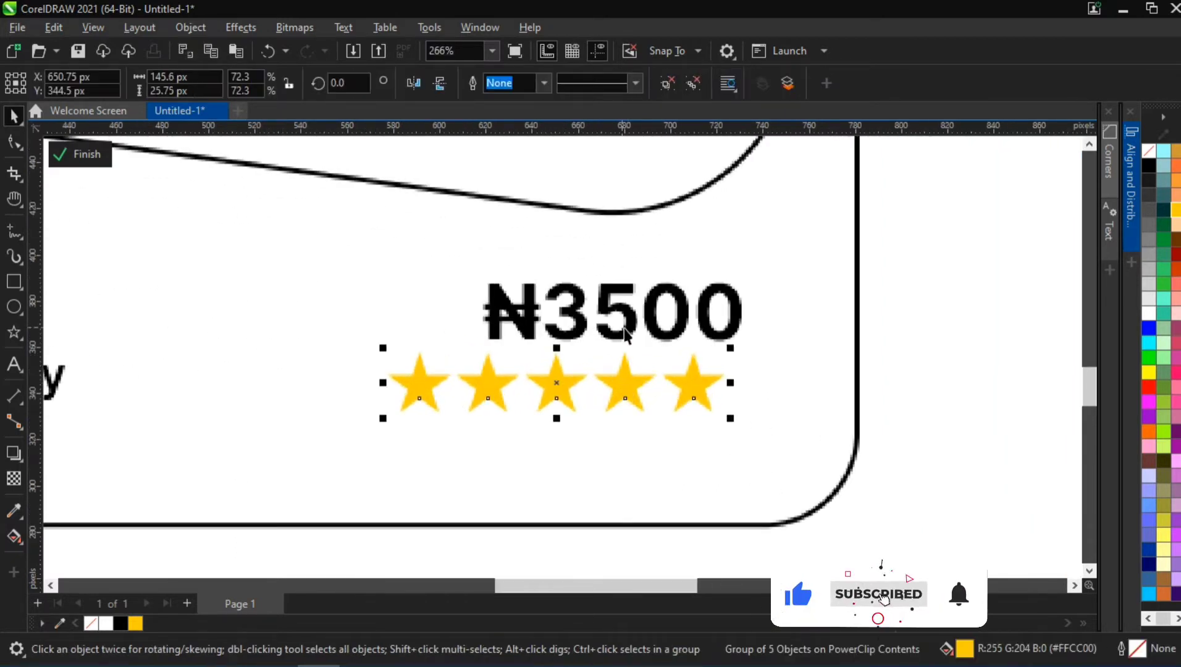
left_click(628, 334, "shift")
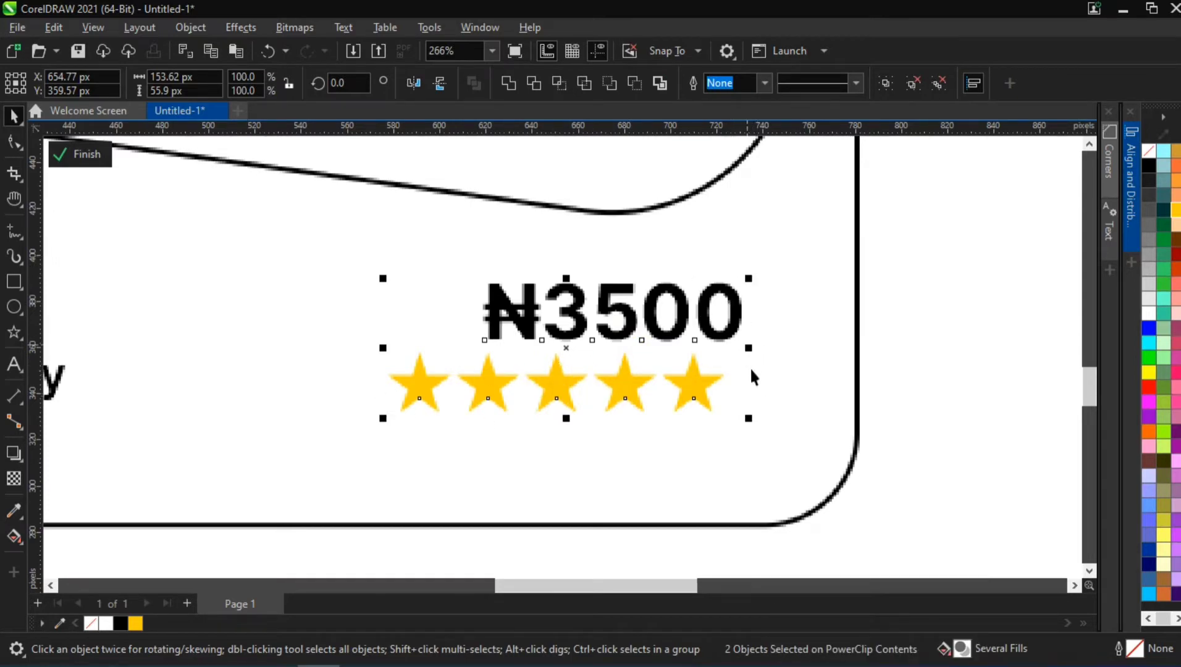
left_click(1129, 184)
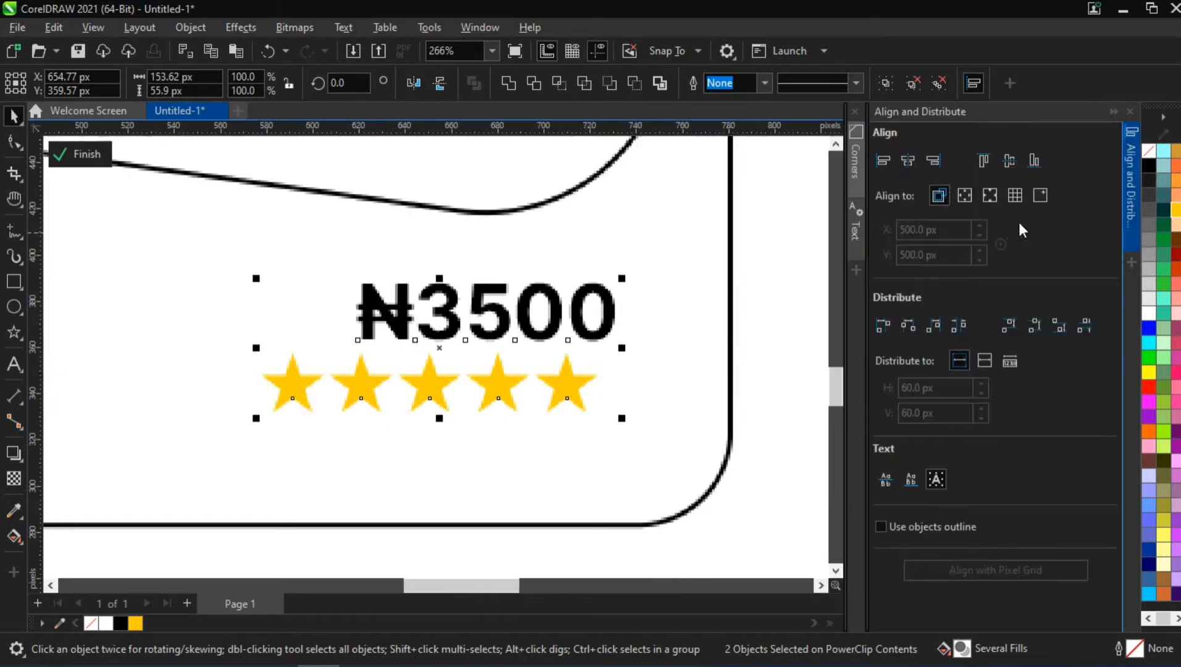
left_click(939, 161)
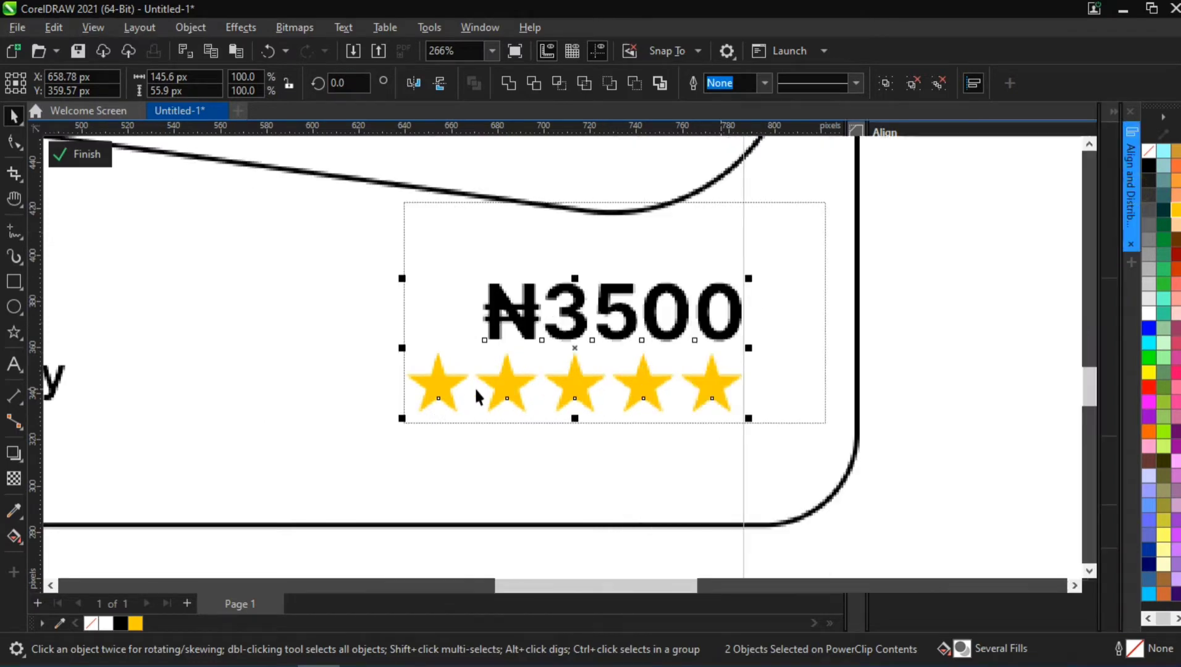
scroll(476, 391, "down", 3)
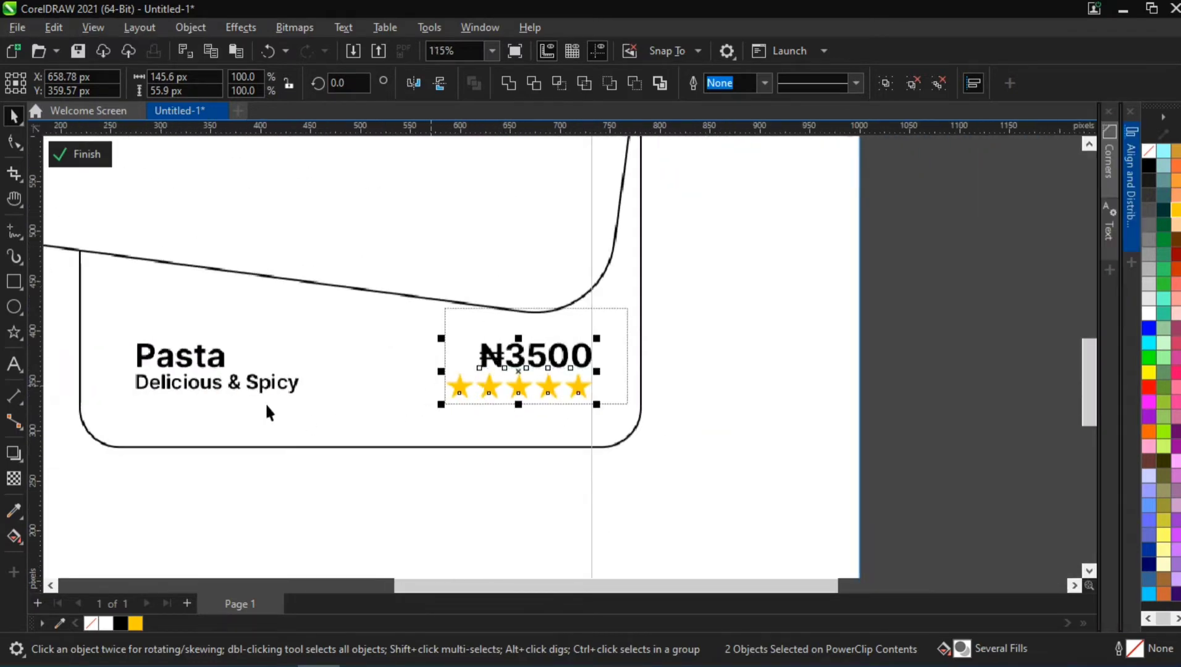
key("ctrl+g")
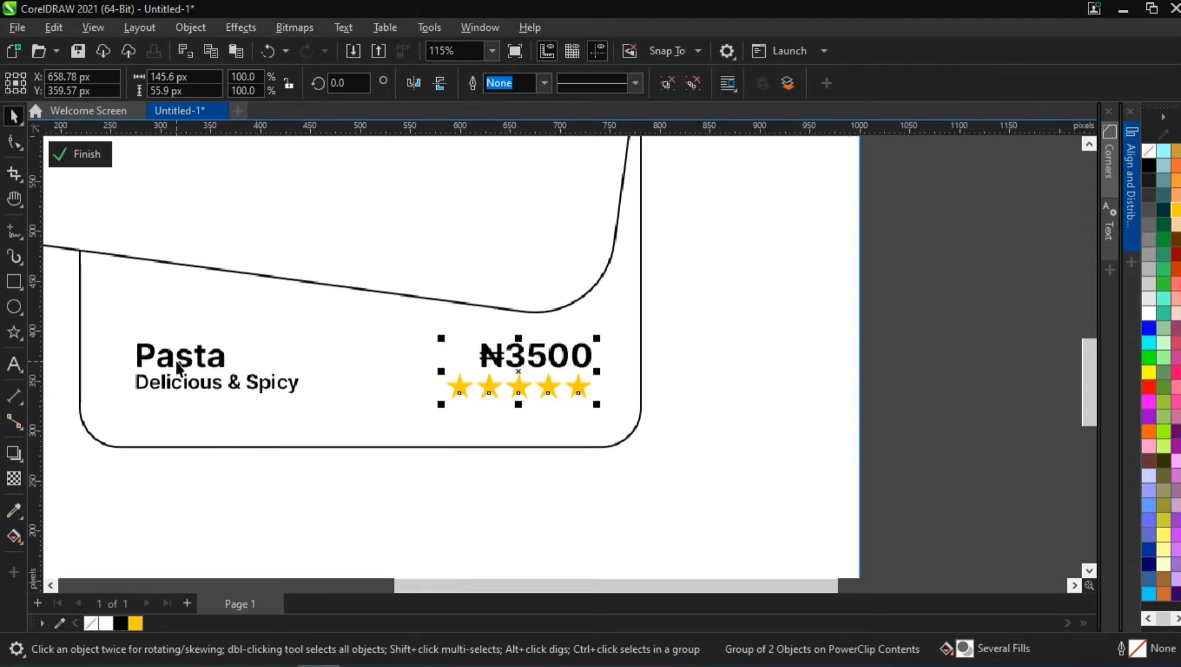
Step: Group the "Pasta / Delicious & Spicy" caption with the price-and-stars group
left_click(185, 378)
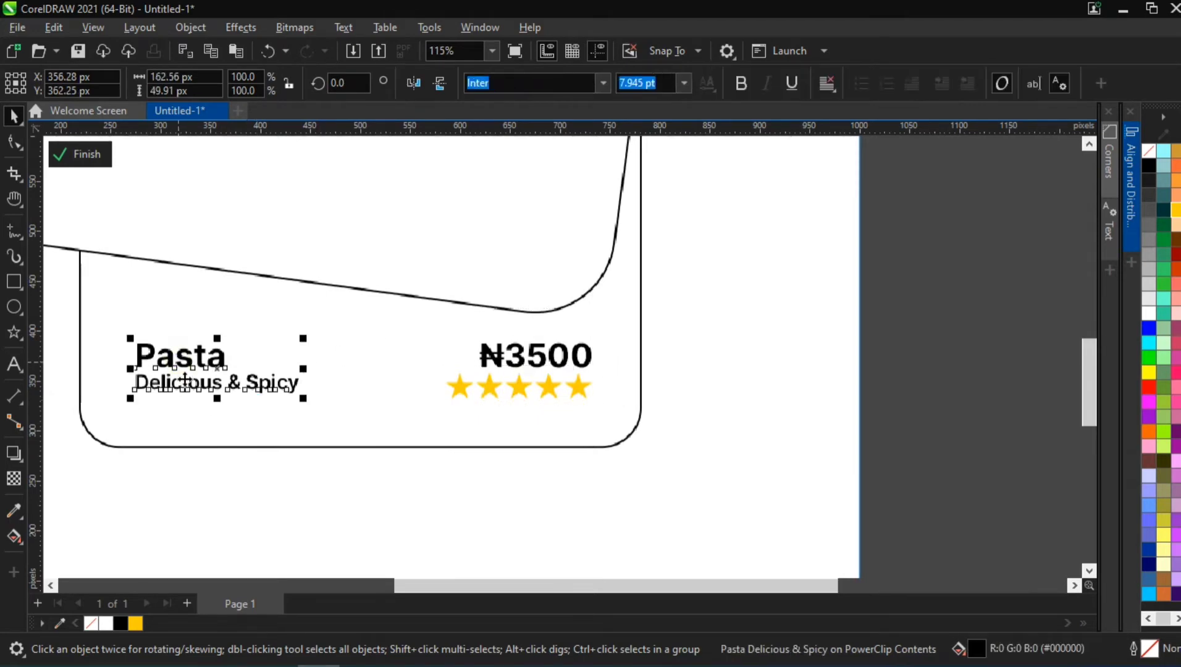
left_click(521, 357, "shift")
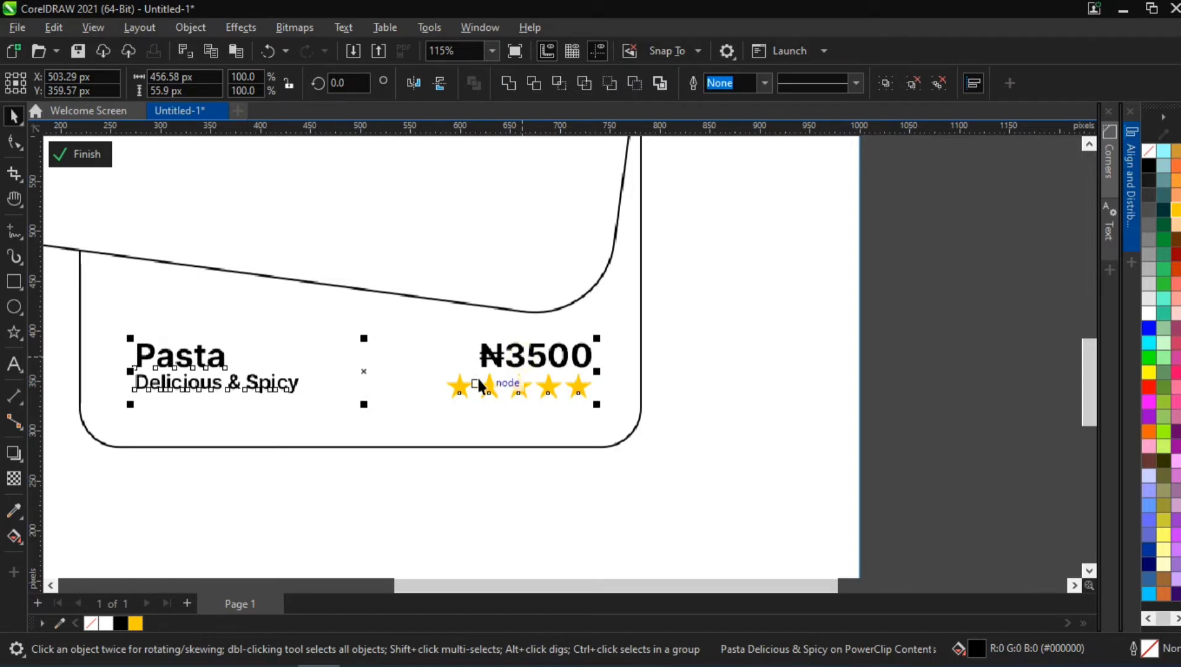
left_click_drag(860, 313, 204, 409)
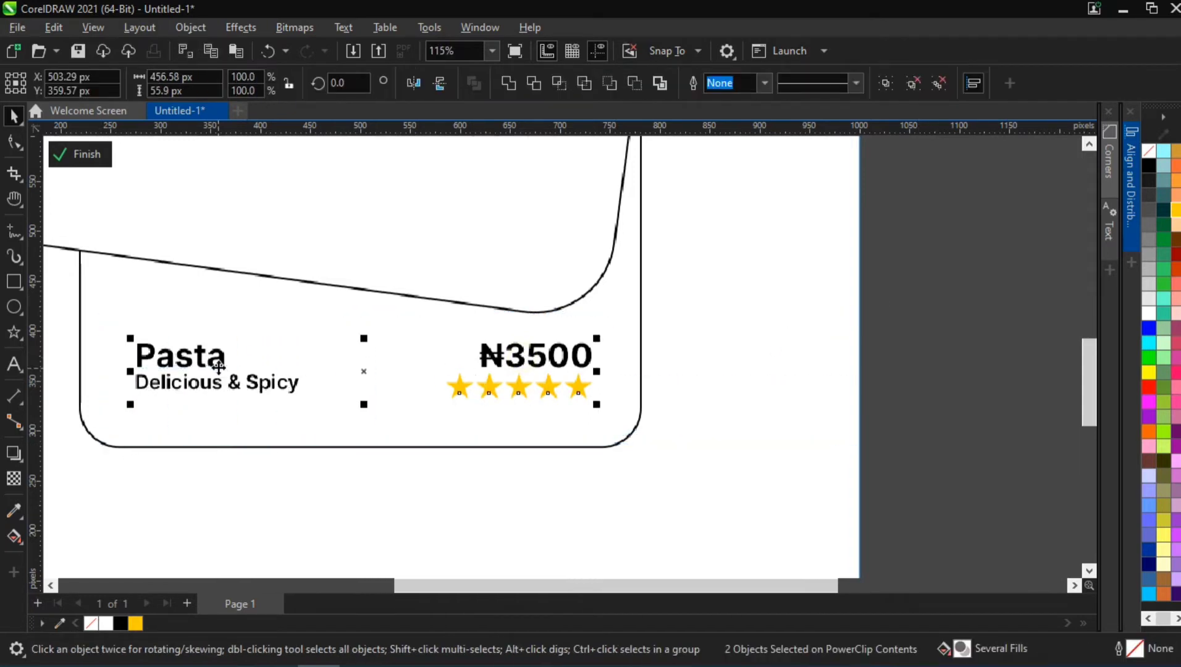
key("ctrl+g")
Step: Center the combined caption and price group horizontally on the rounded card rectangle
key("h")
left_click_drag(370, 370, 575, 371)
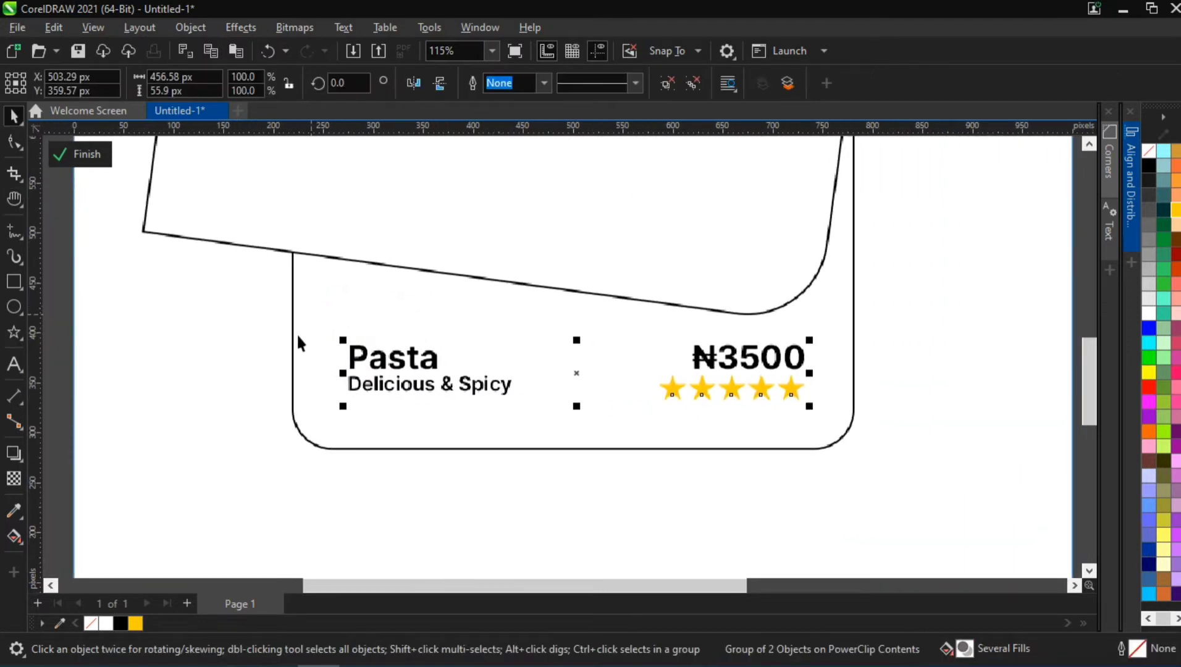
left_click(316, 304, "shift")
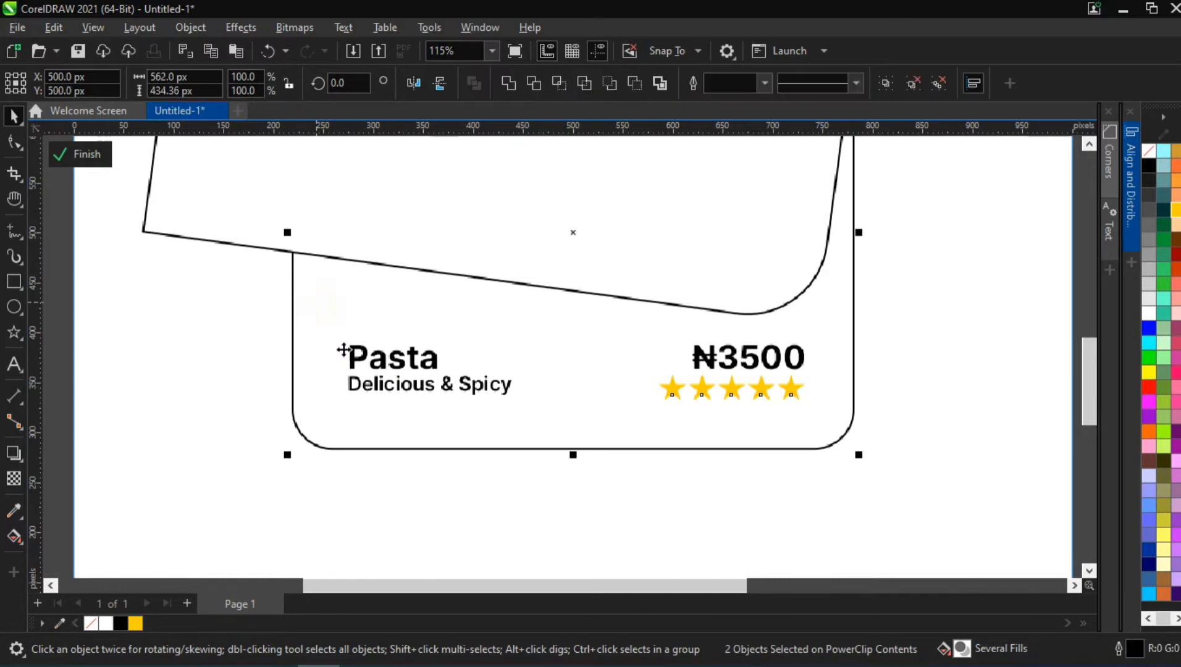
left_click(1133, 165)
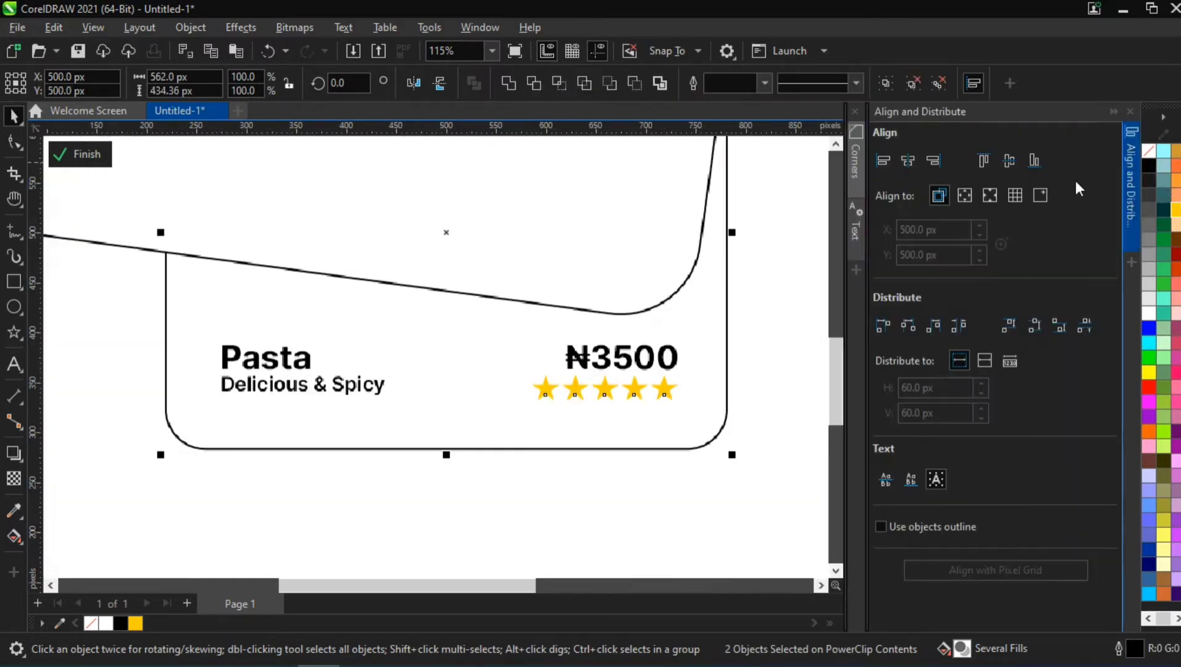
left_click(906, 163)
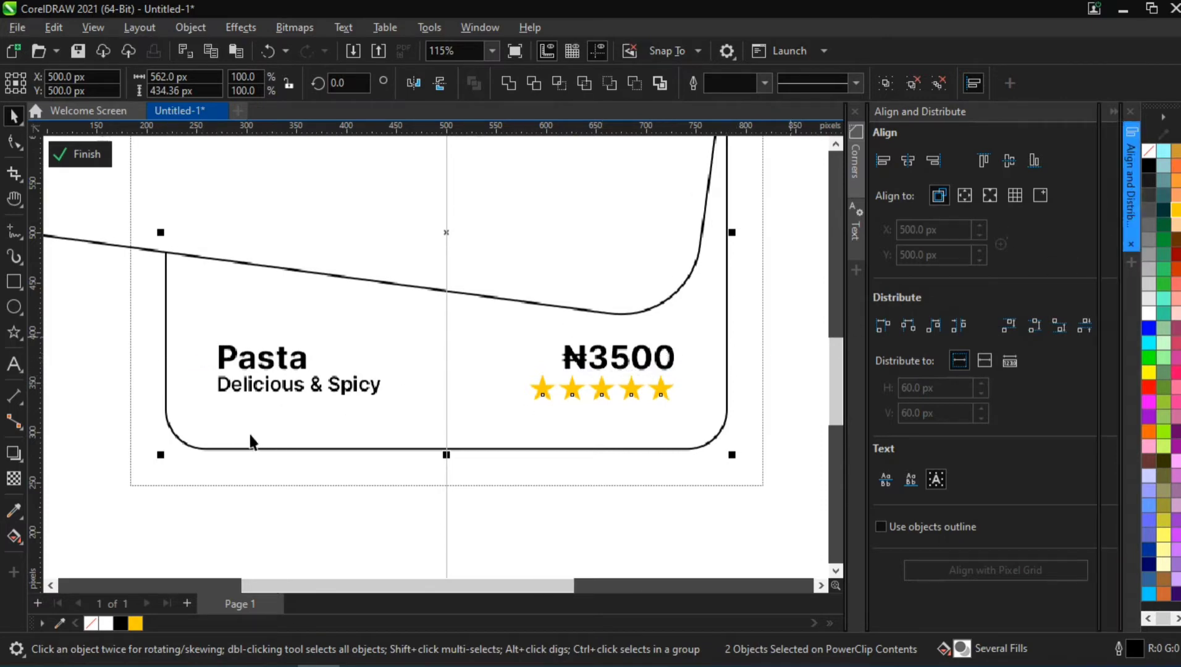
left_click(192, 347)
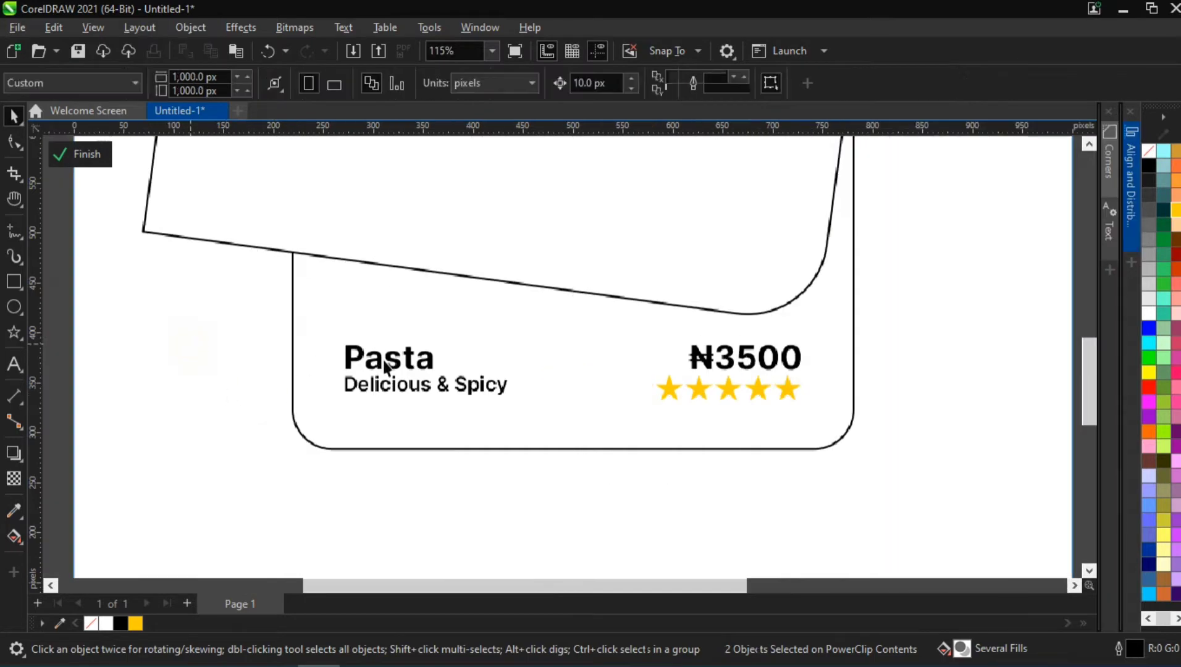
left_click(294, 361)
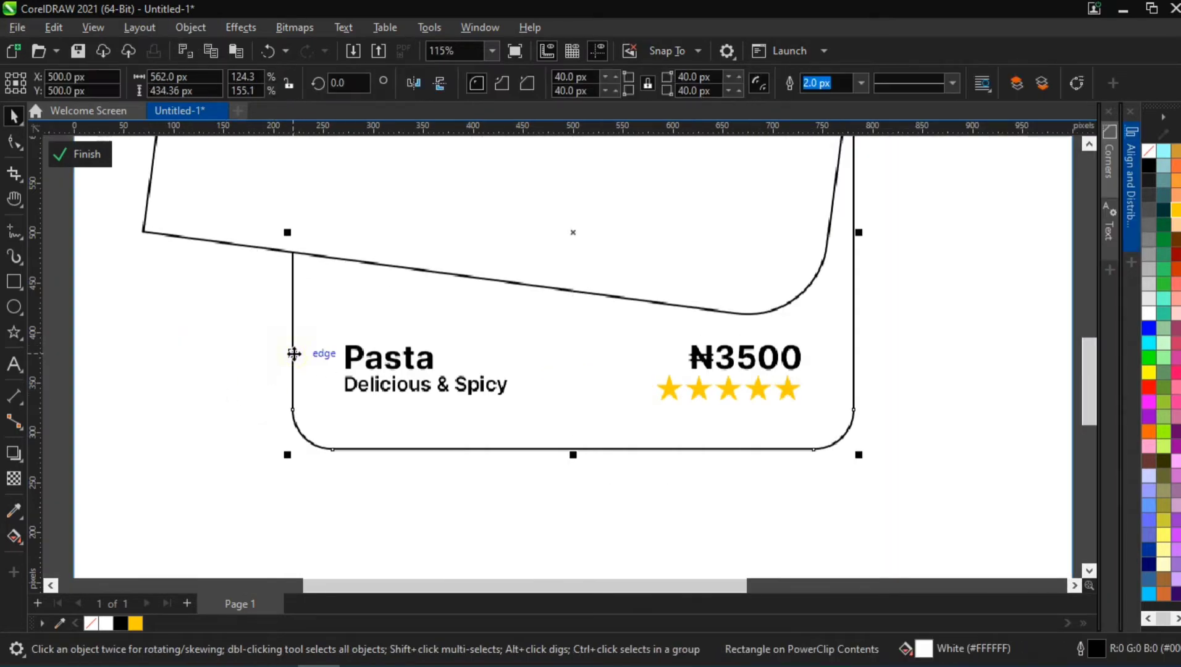
left_click(350, 352)
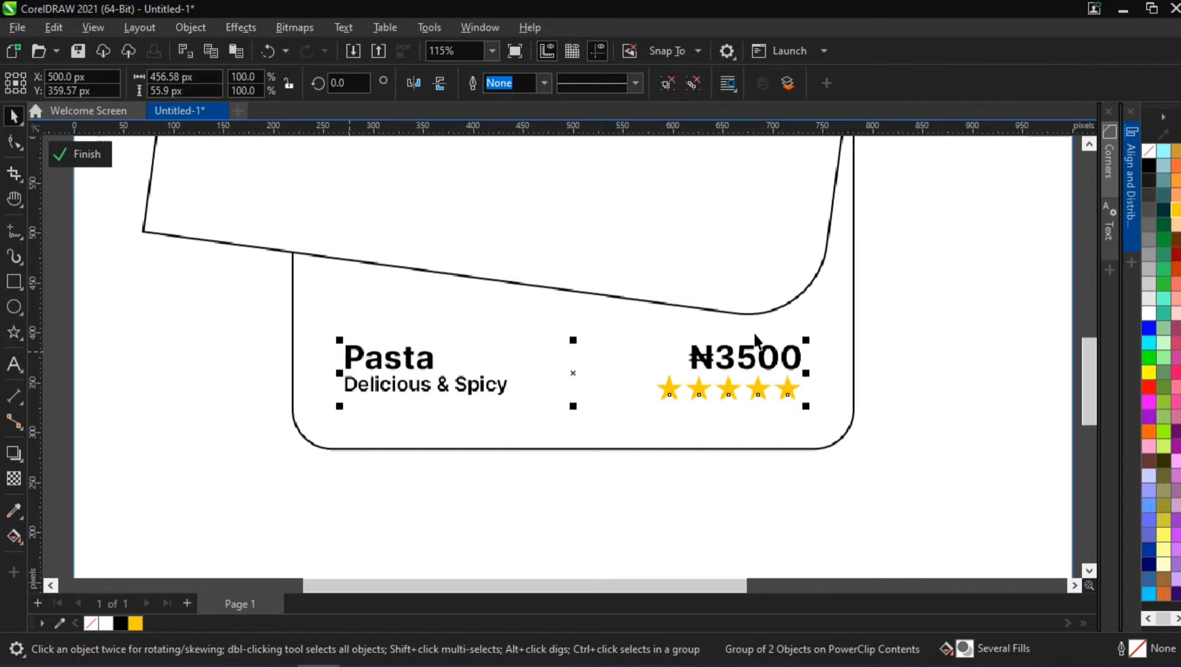
left_click(805, 355)
left_click(851, 348)
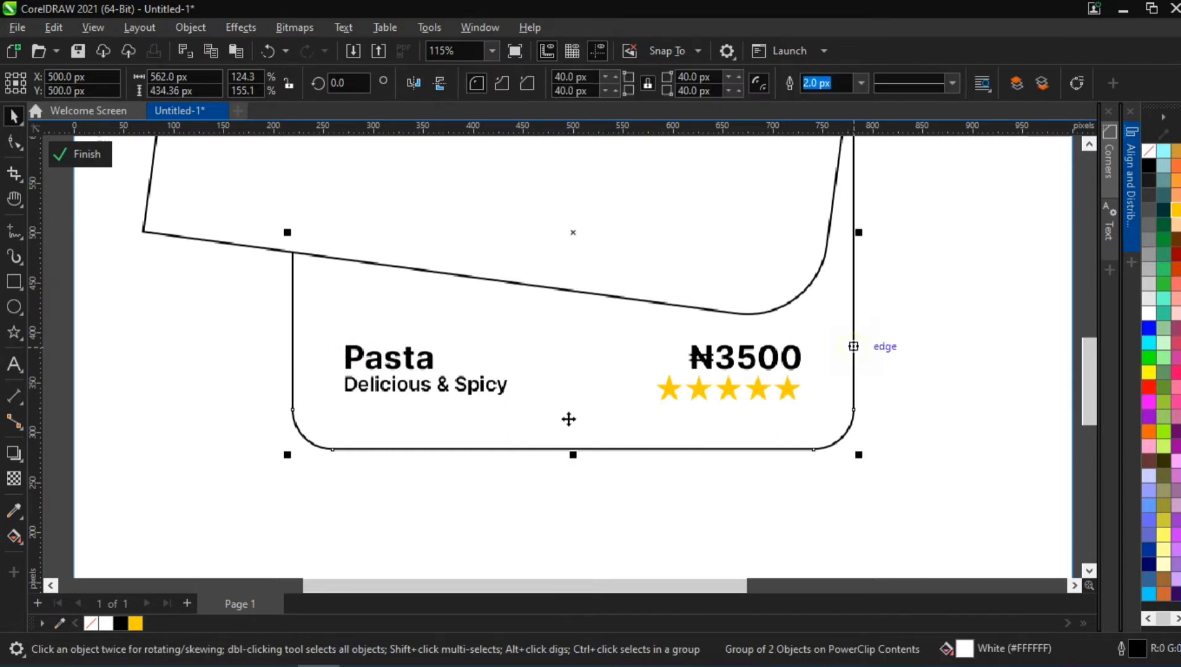
left_click(158, 393)
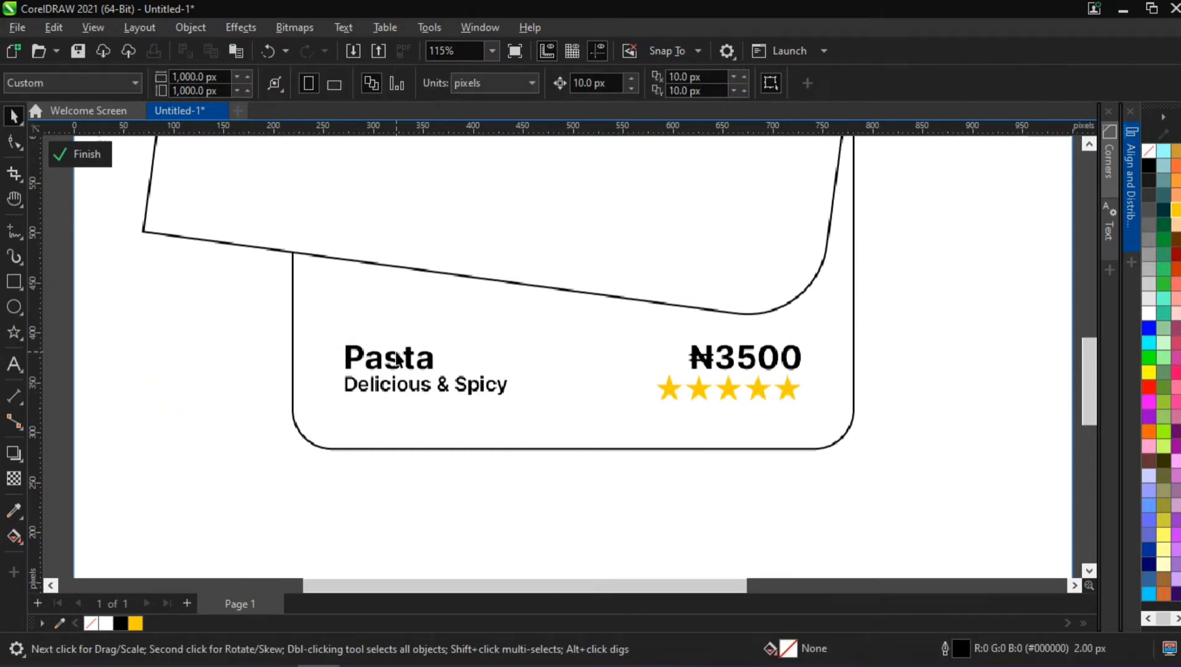
Step: Recolor only the ₦3500 price within its group to light red #FF4141
left_click(729, 361)
left_click(729, 361, "ctrl")
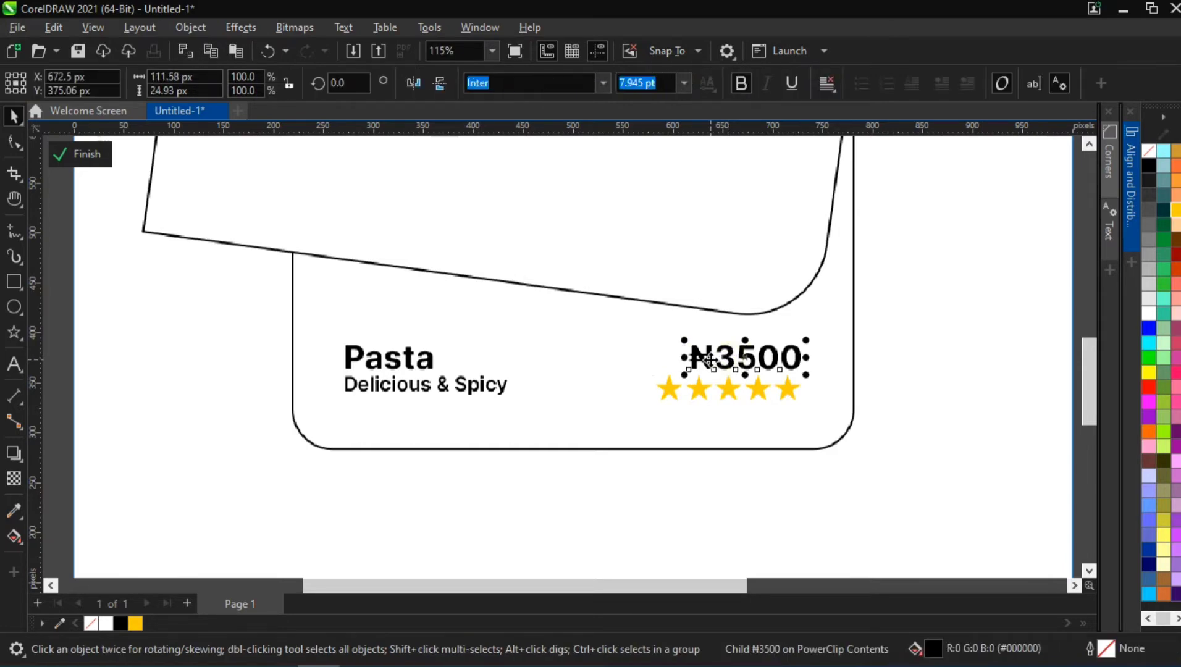
left_click(1150, 385)
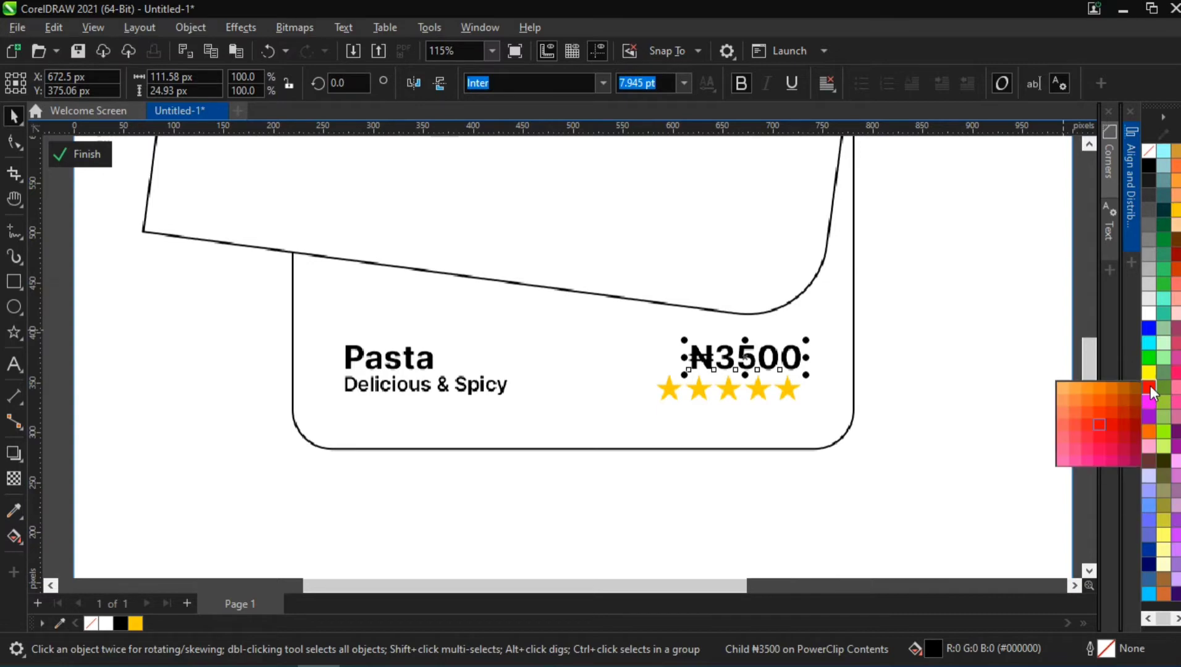
left_click(1075, 425)
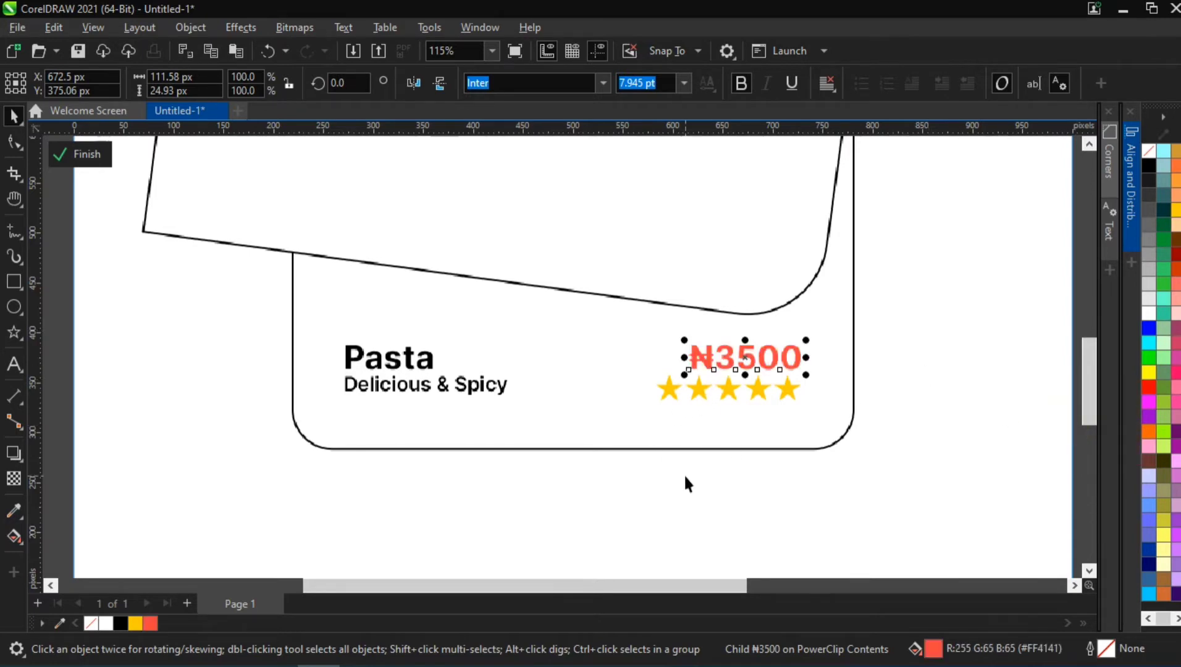
left_click(608, 513)
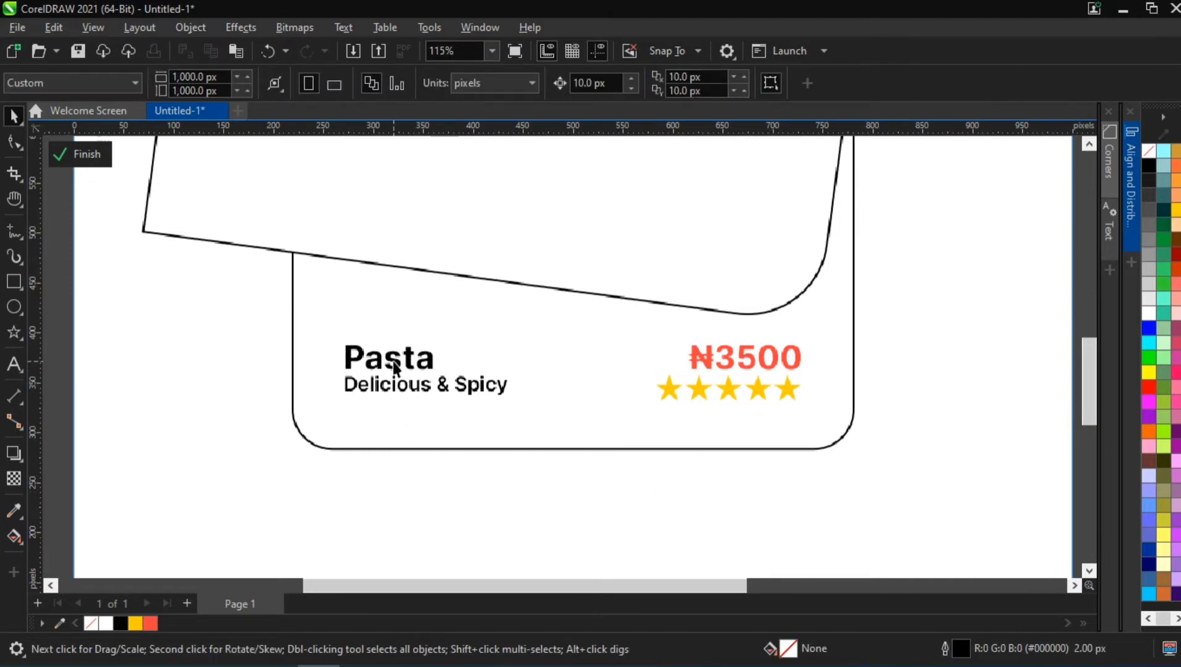
Step: Recolor the "Delicious & Spicy" line of the caption to gray #808080, leaving the text editing mode
left_click(374, 388)
double_click(371, 388)
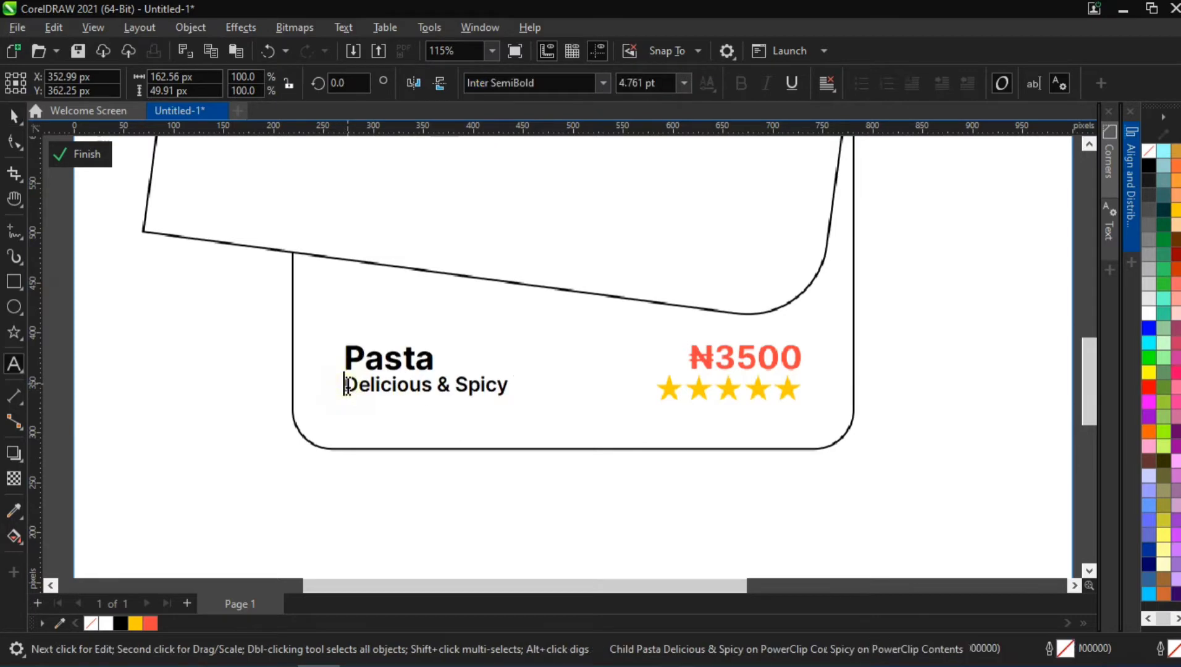
left_click_drag(367, 388, 510, 388)
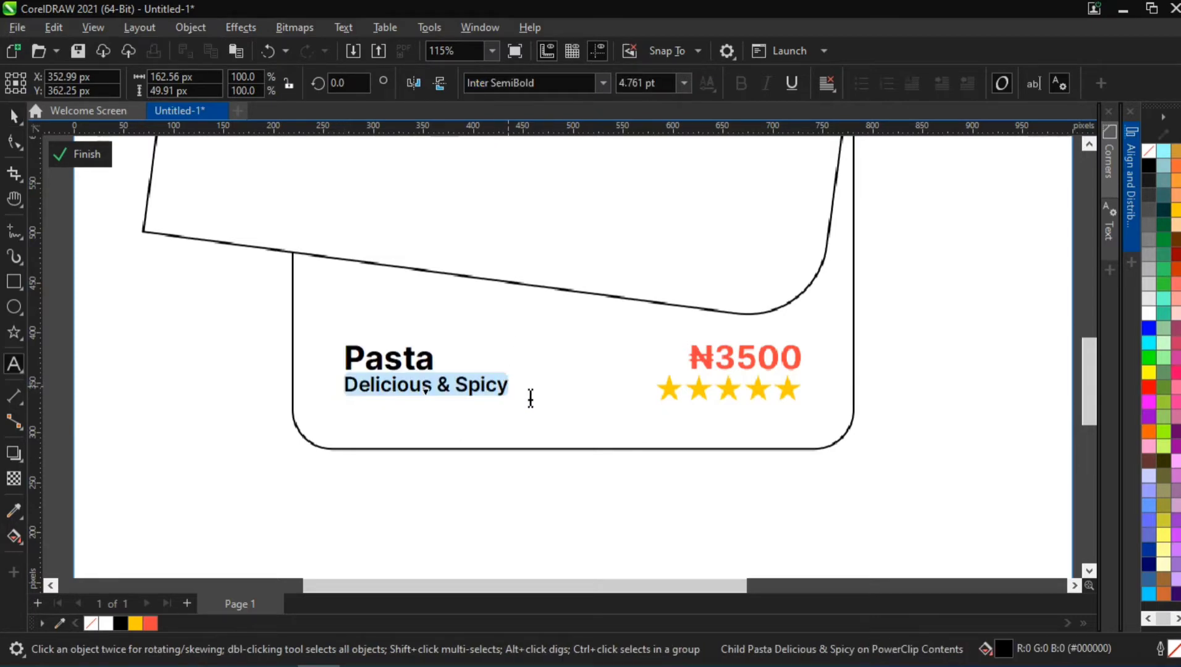
left_click(1149, 239)
left_click(15, 122)
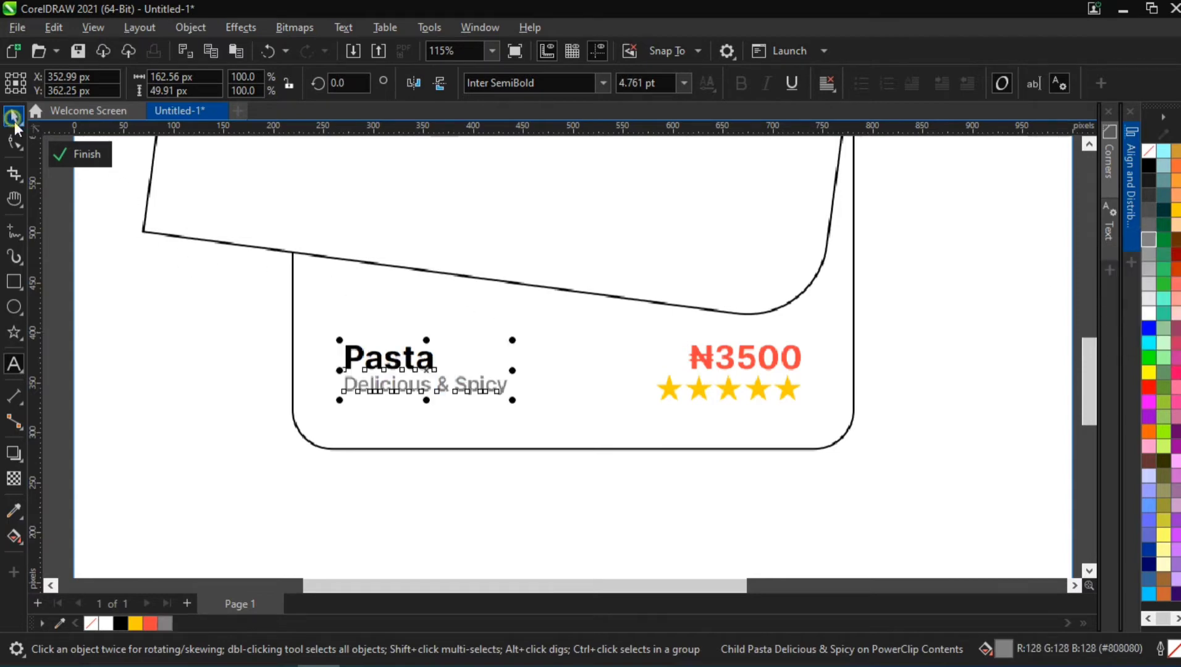
left_click(168, 359)
Step: Group the caption-and-price group with the rounded card rectangle
scroll(344, 359, "down", 3)
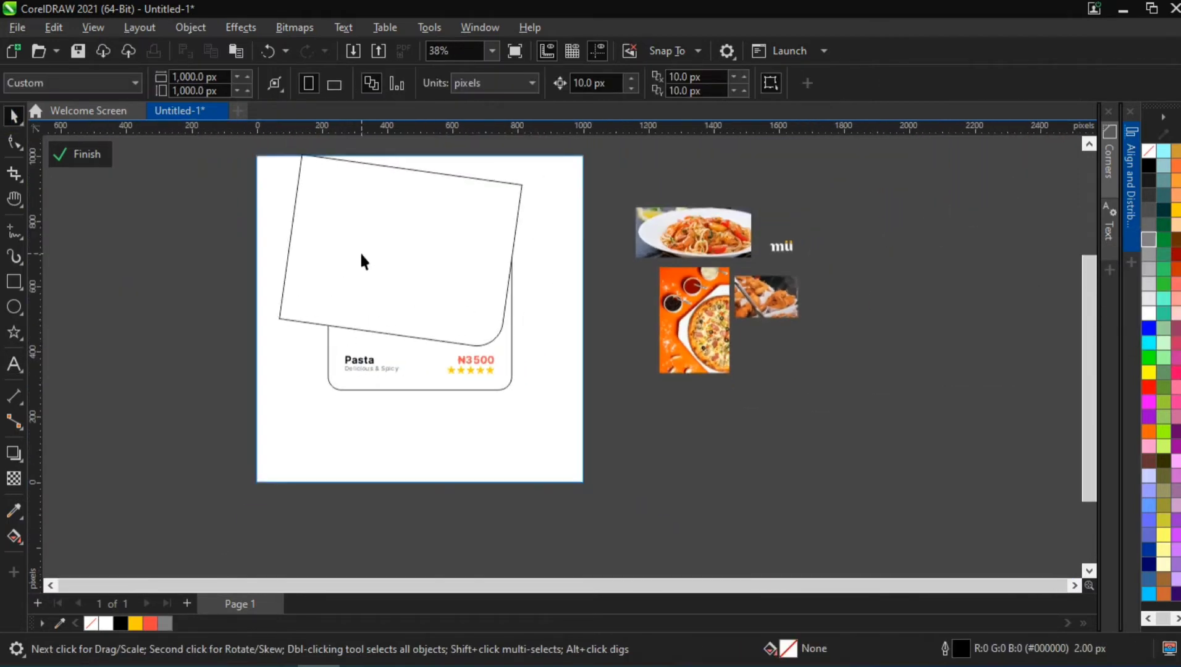
scroll(361, 232, "up", 2)
scroll(360, 241, "down", 1)
mouse_move(416, 330)
left_mouse_down()
mouse_move(427, 322)
mouse_move(416, 337)
left_mouse_up()
left_click(381, 419)
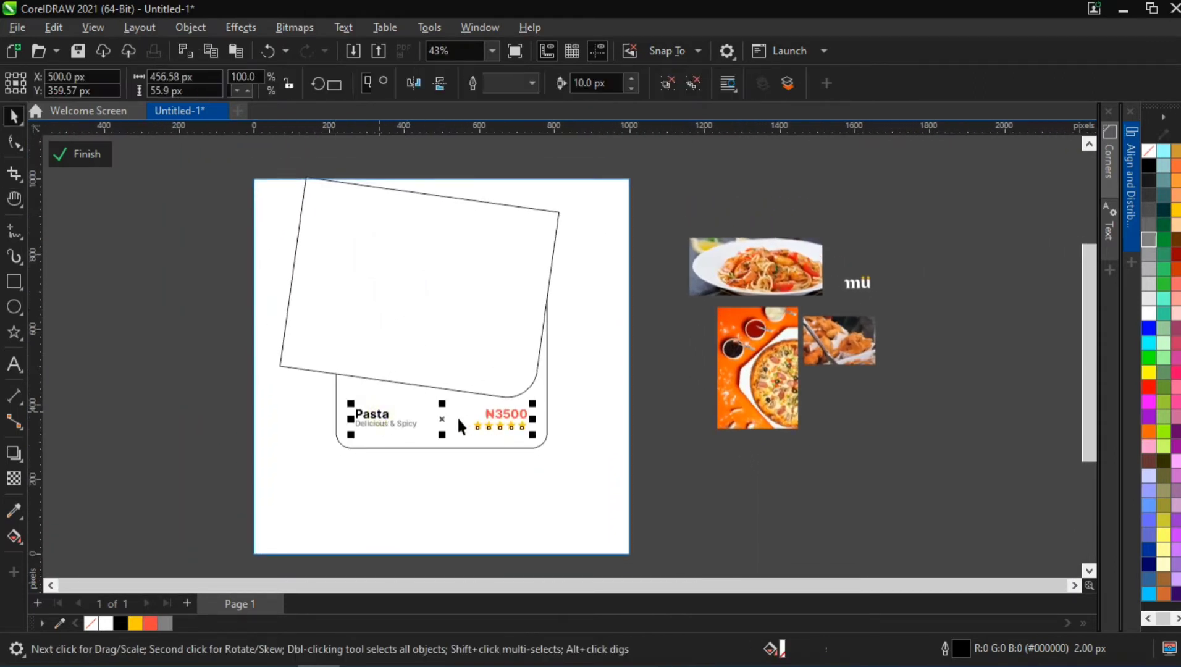
left_click(353, 398, "shift")
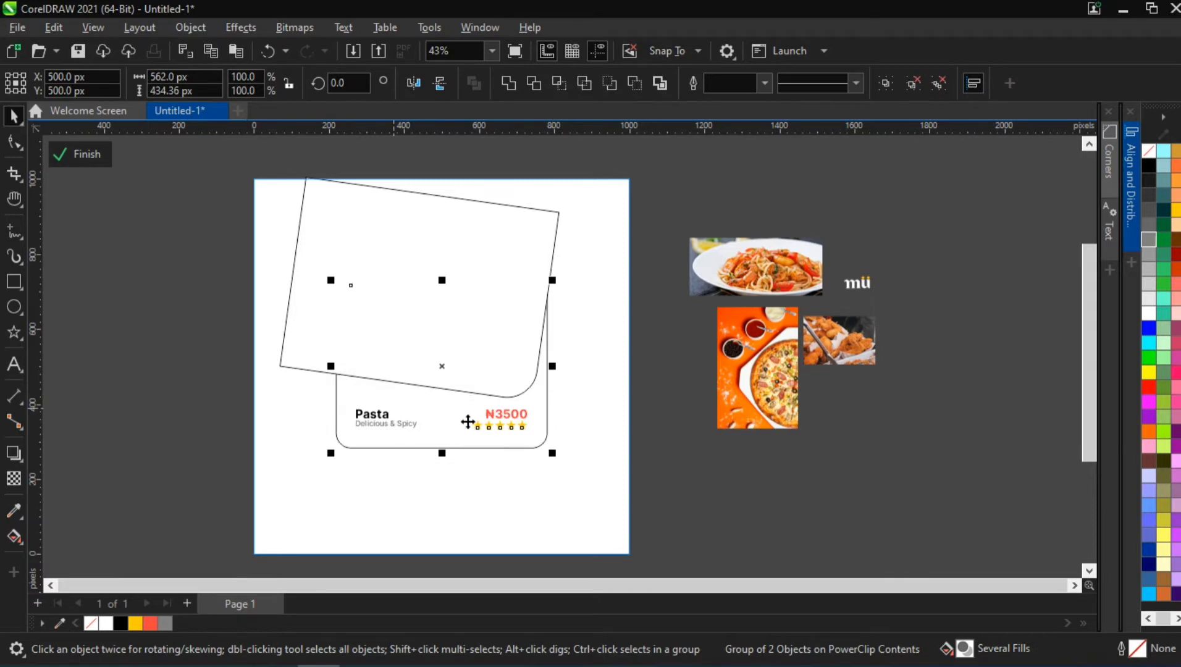
left_click(166, 377)
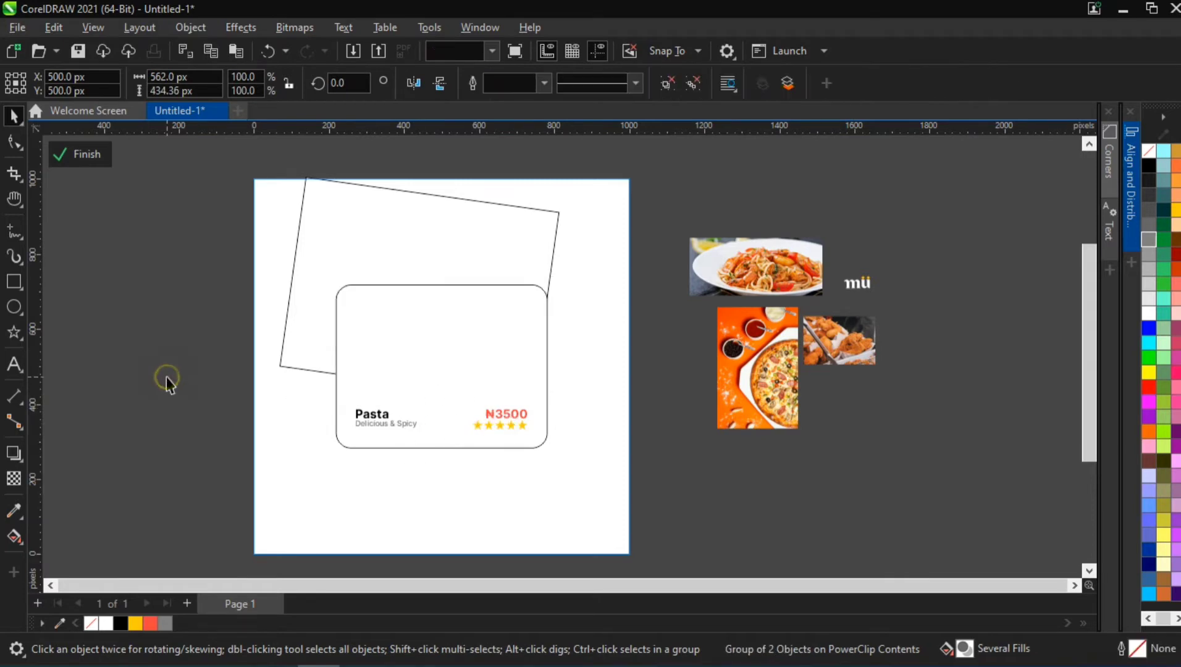
Step: Bring the tilted frame to the front, above the grouped card
left_click(315, 293)
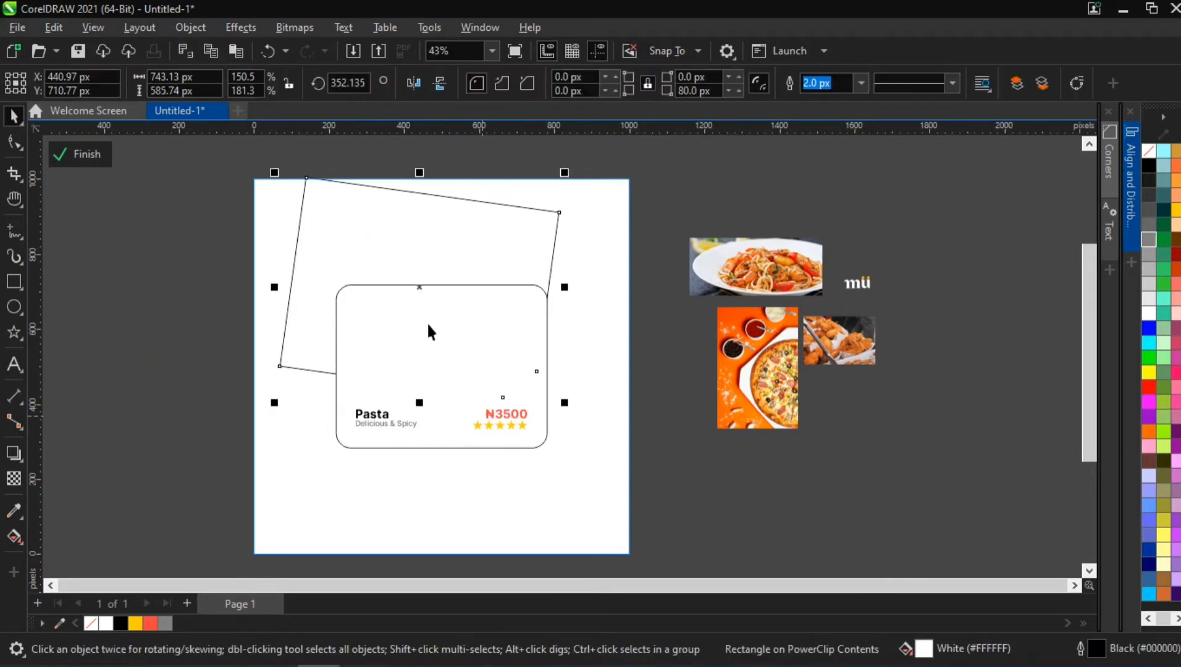
left_click(431, 361)
left_click(364, 232)
key("shift+Page_Up")
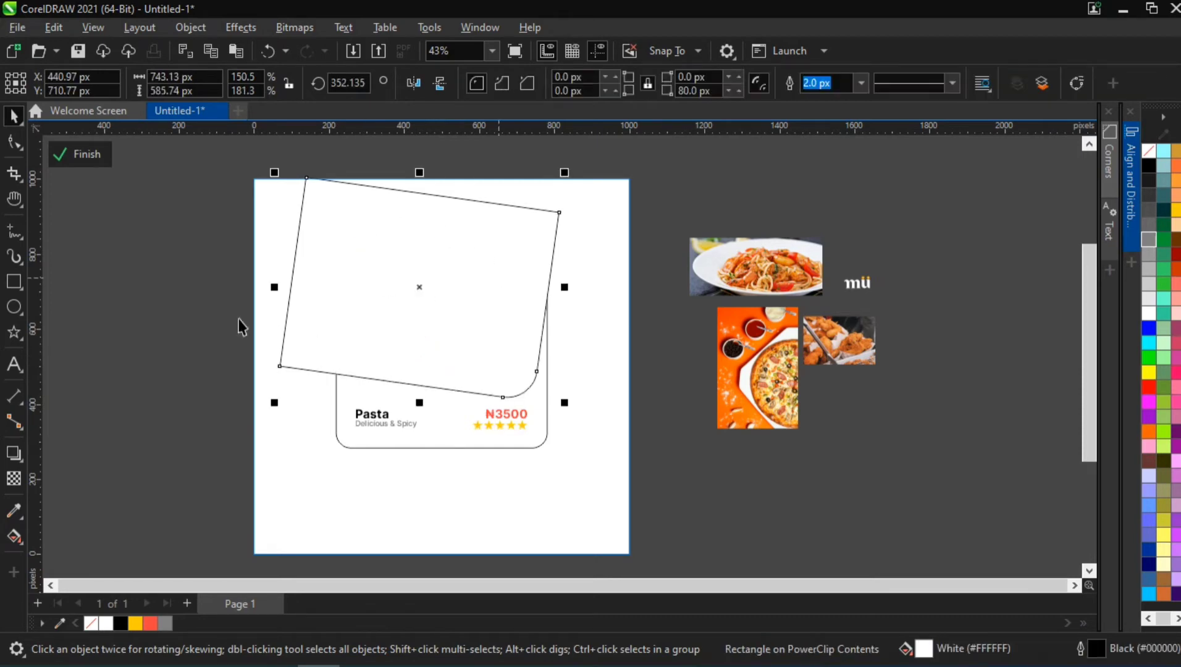
left_click(168, 292)
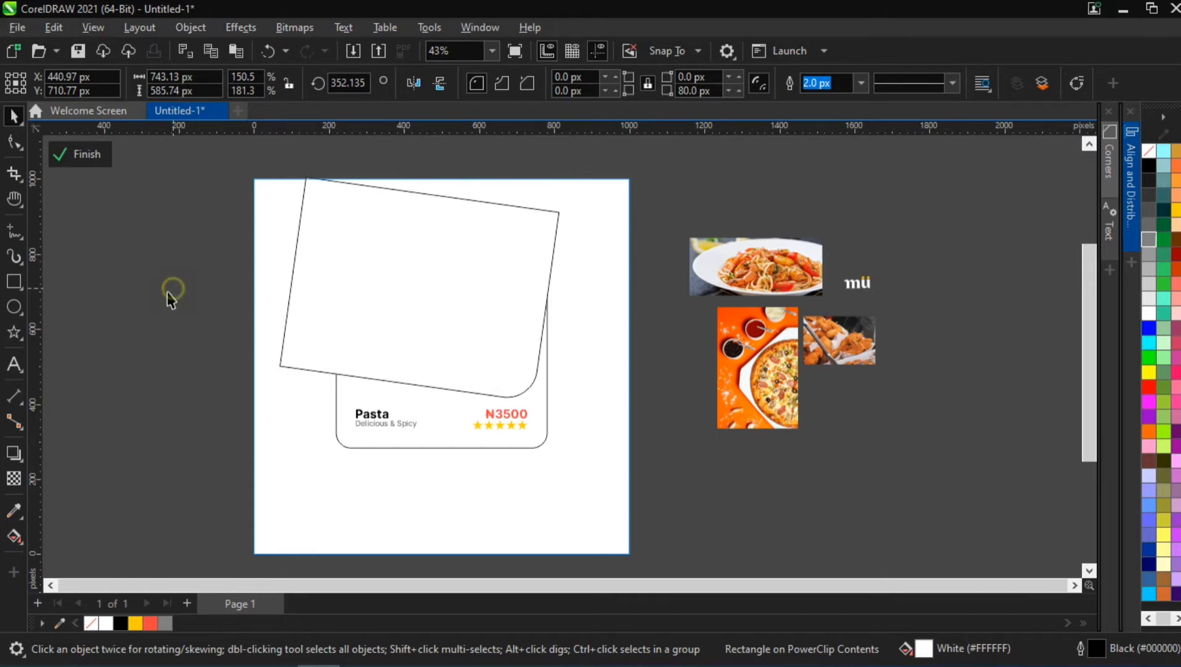
Step: PowerClip the tilted frame inside the rounded card group
left_click(389, 292)
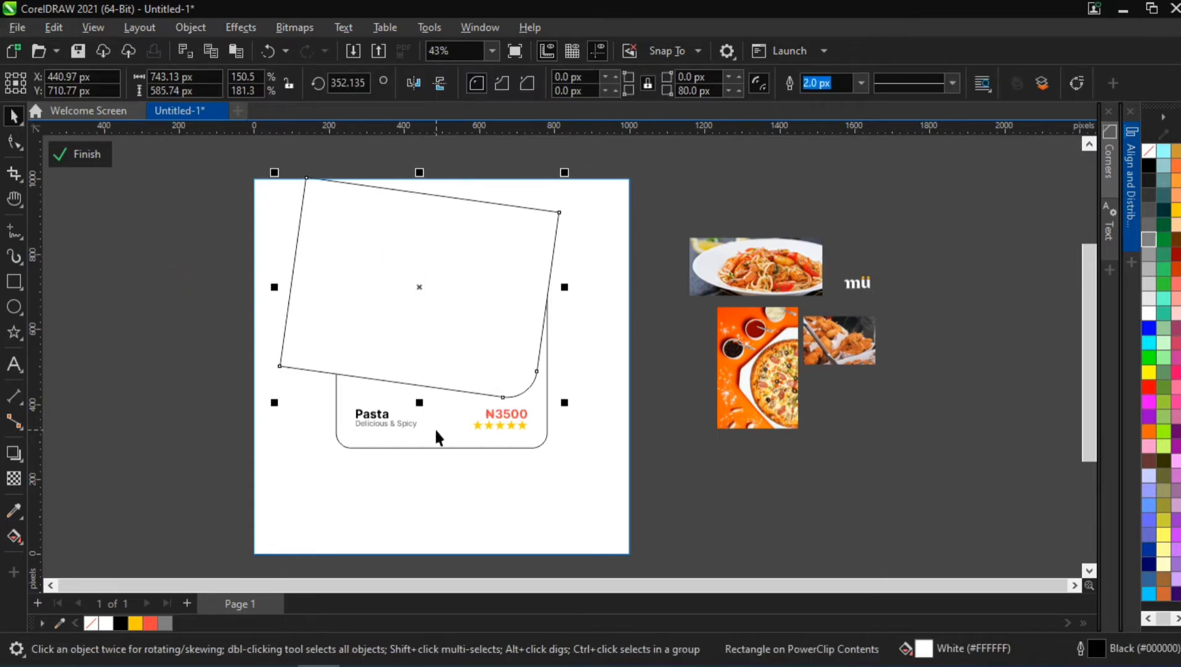
right_click(369, 252)
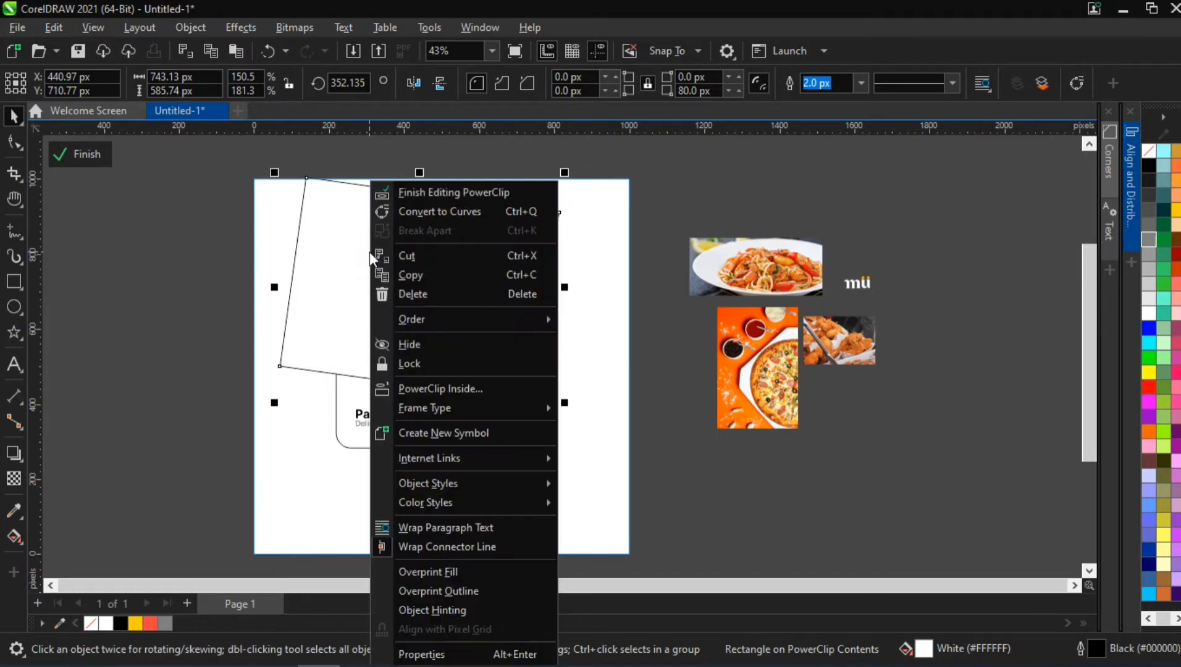
left_click(453, 387)
left_click(449, 418)
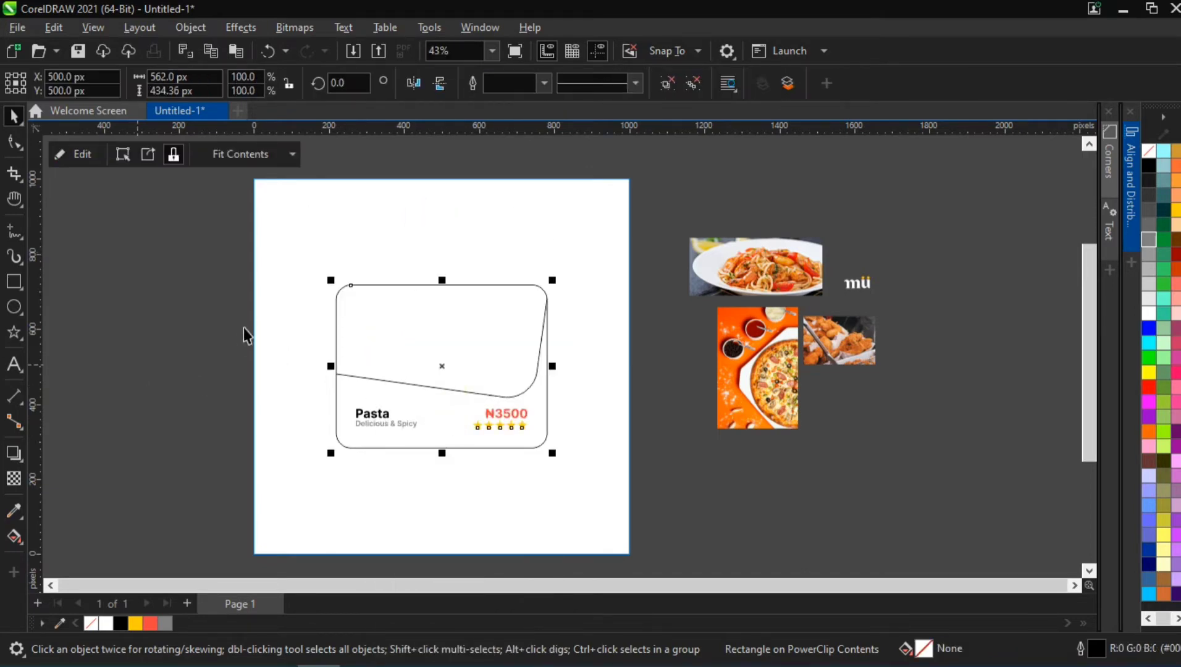
Step: Copy the pasta photo beside the page and paste it into the card's PowerClip contents
left_click(445, 336, "ctrl")
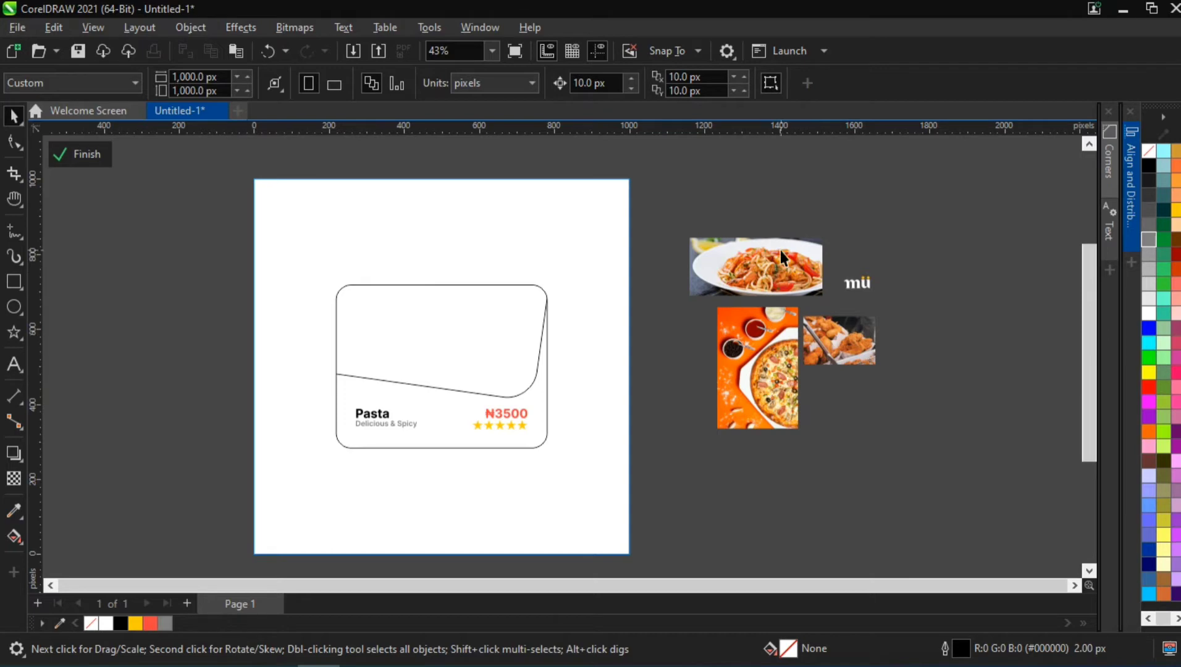
left_click(804, 270)
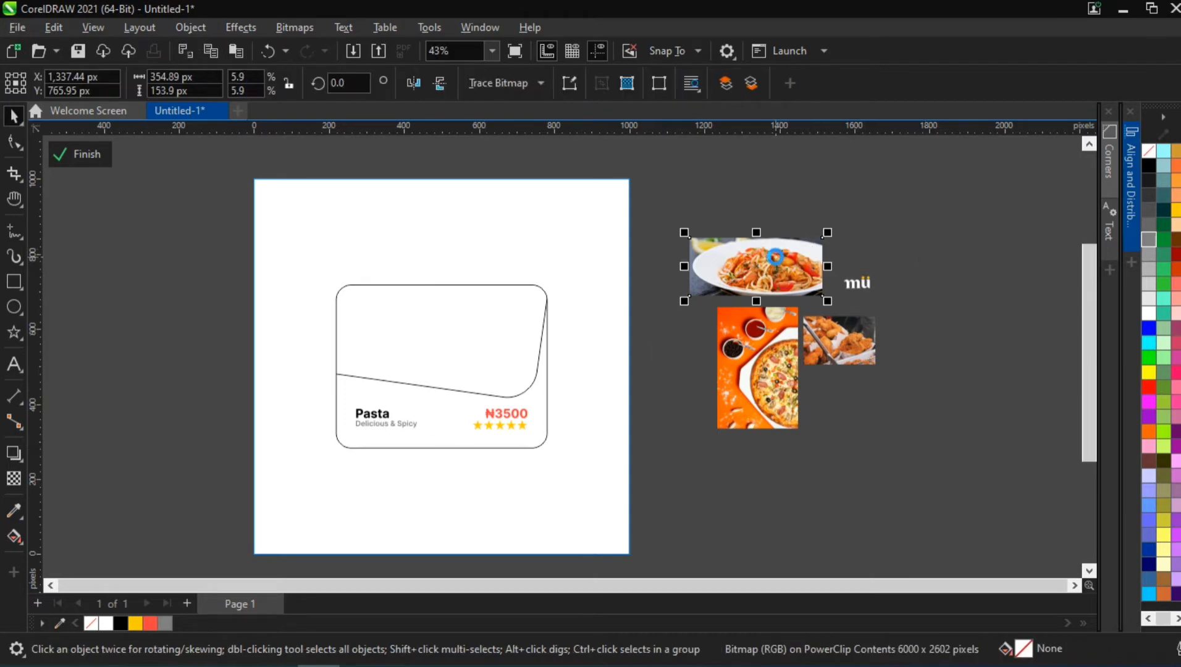
double_click(449, 329)
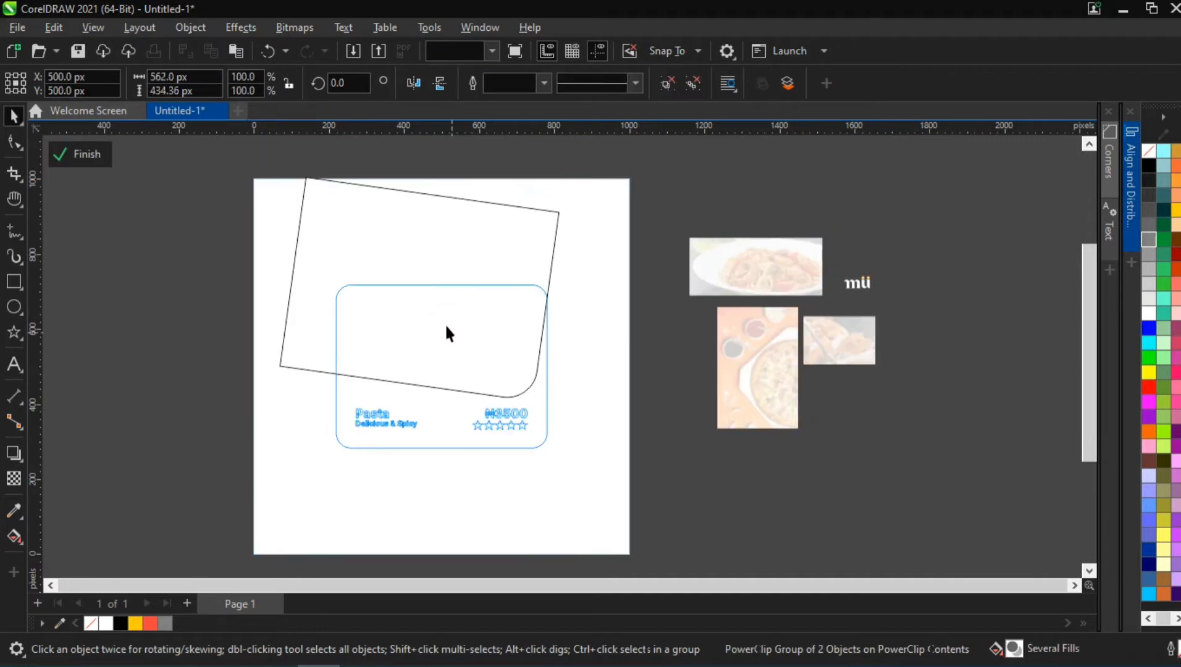
key("ctrl+v")
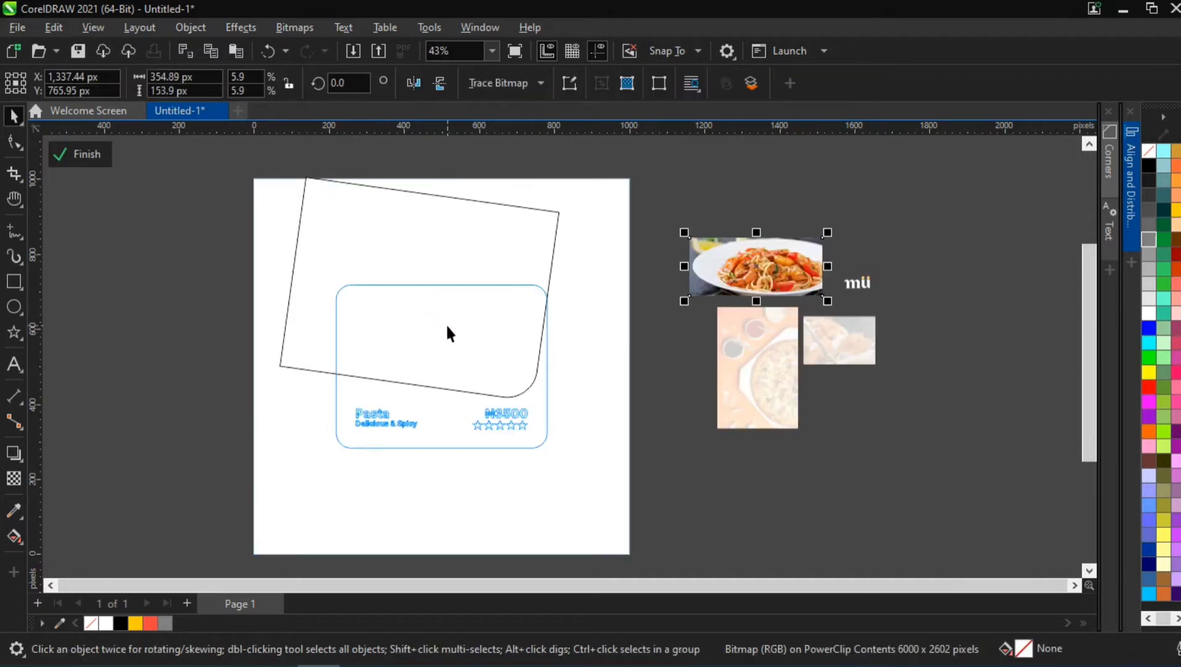
Step: Try to center the pasted pasta photo and enlarge it to about 1034 px wide over the tilted frame
key("p")
left_click_drag(513, 400, 476, 328)
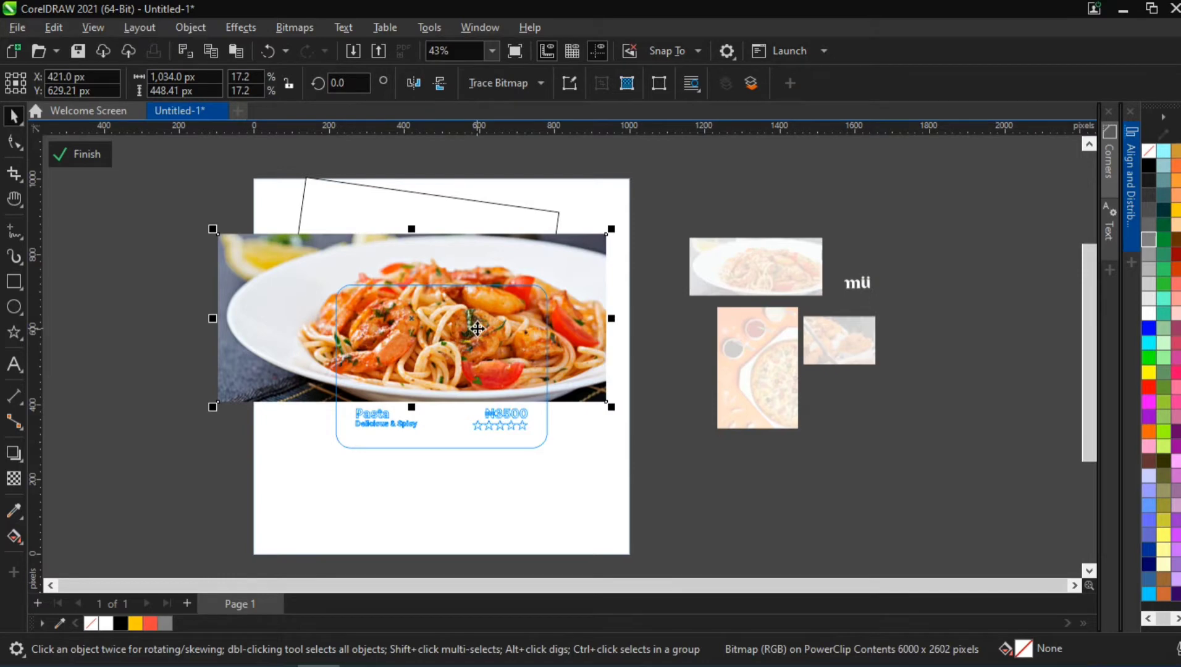
key("ctrl+z")
key("ctrl+z")
key("ctrl+z")
key("ctrl+z")
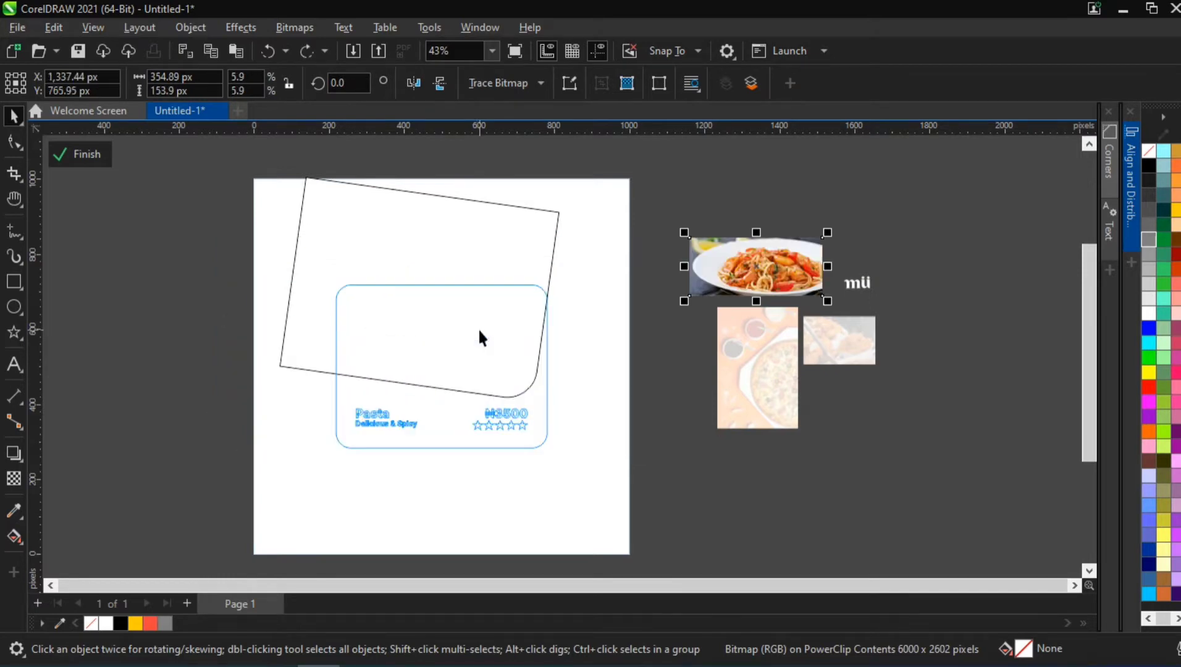
Step: Reopen the card's PowerClip contents and place the pasted pasta photo inside the tilted frame
left_click(180, 354, "ctrl")
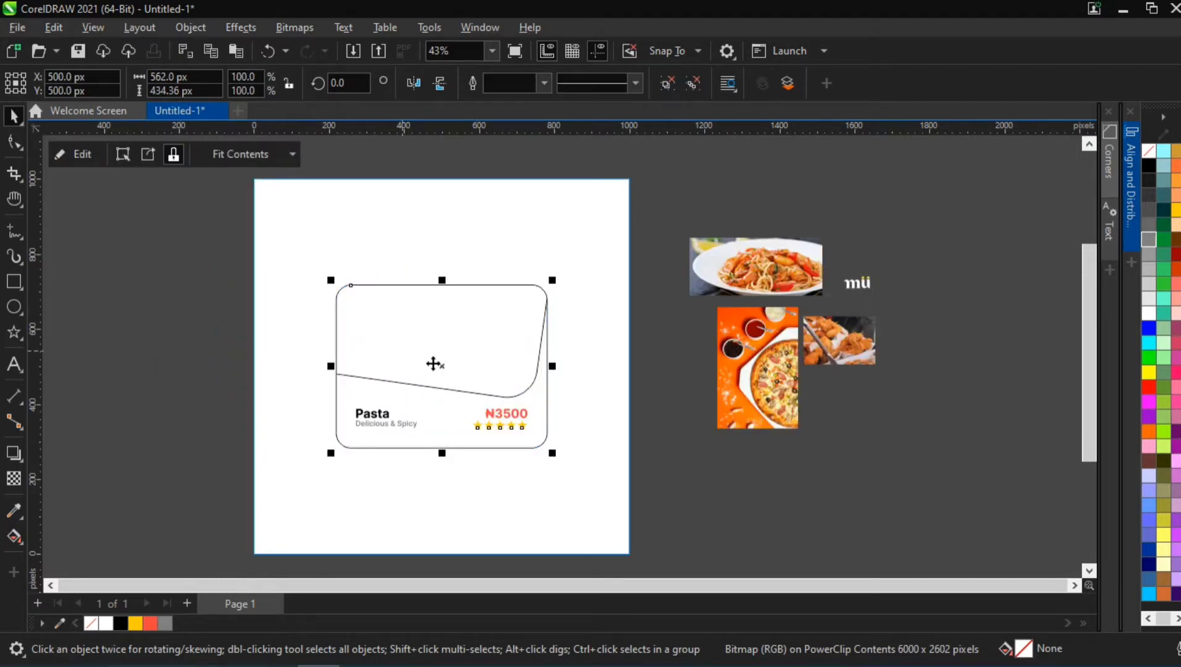
left_click(479, 335, "ctrl")
left_click(786, 262)
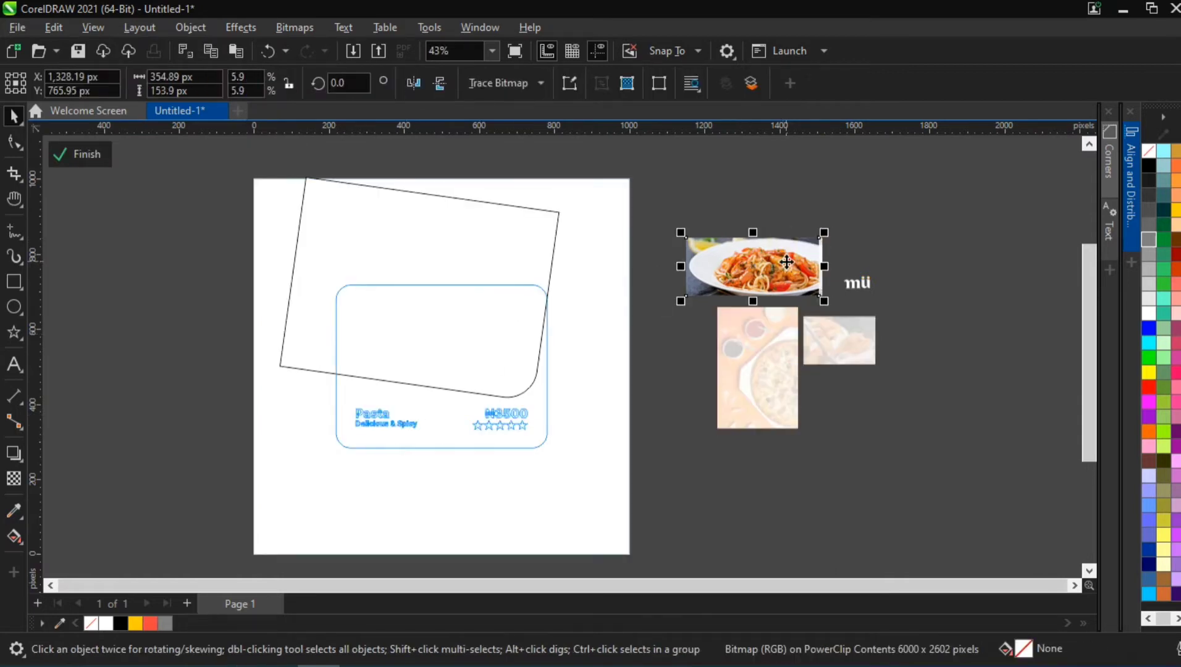
left_click_drag(786, 262, 491, 232)
left_click(531, 285)
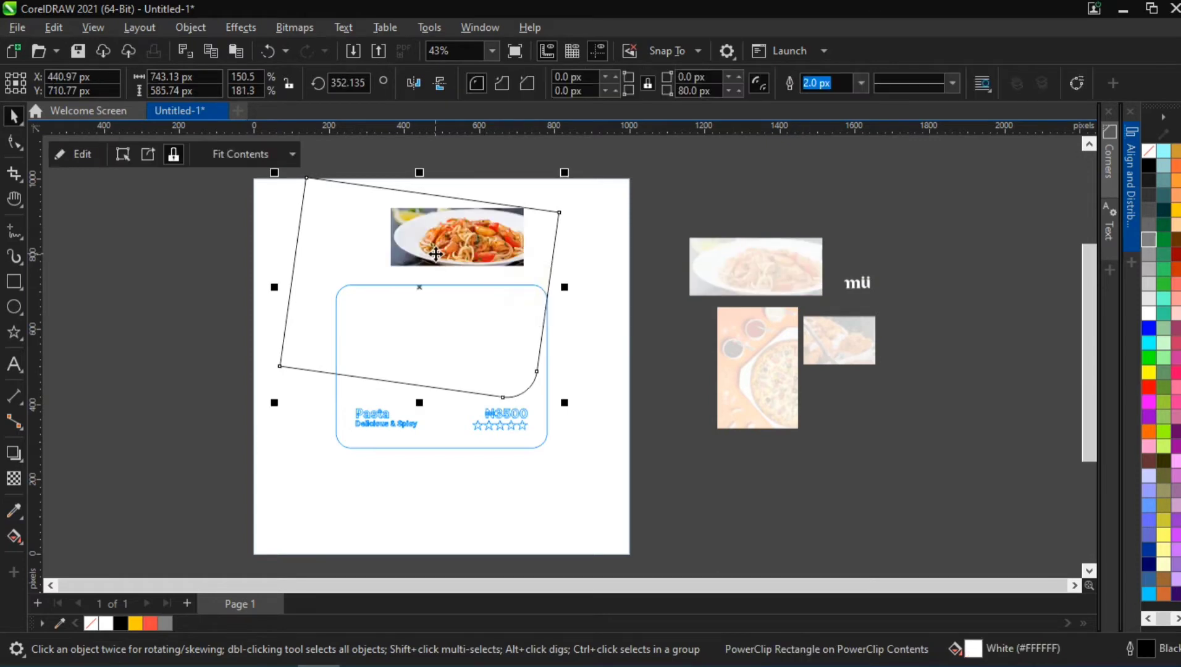
Step: Within the tilted frame, enlarge the pasta photo to about 894 px wide, position it over the frame's lower part and finish the PowerClip editing
left_click(434, 253, "ctrl")
left_click(463, 236)
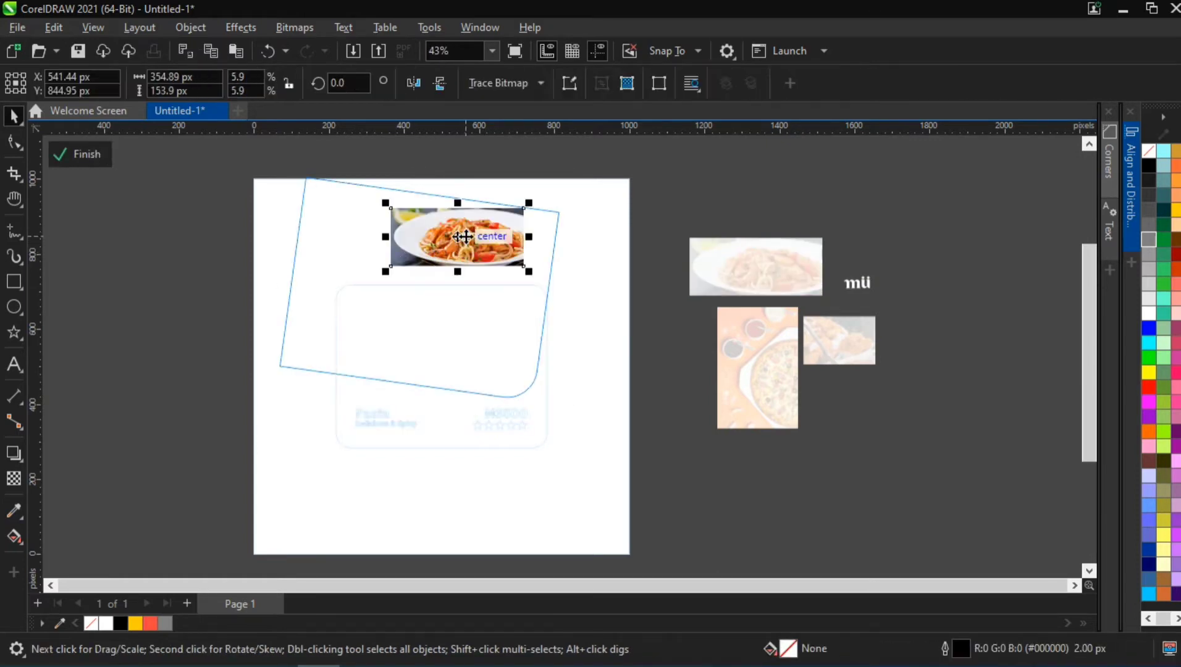
left_click_drag(463, 237, 448, 366)
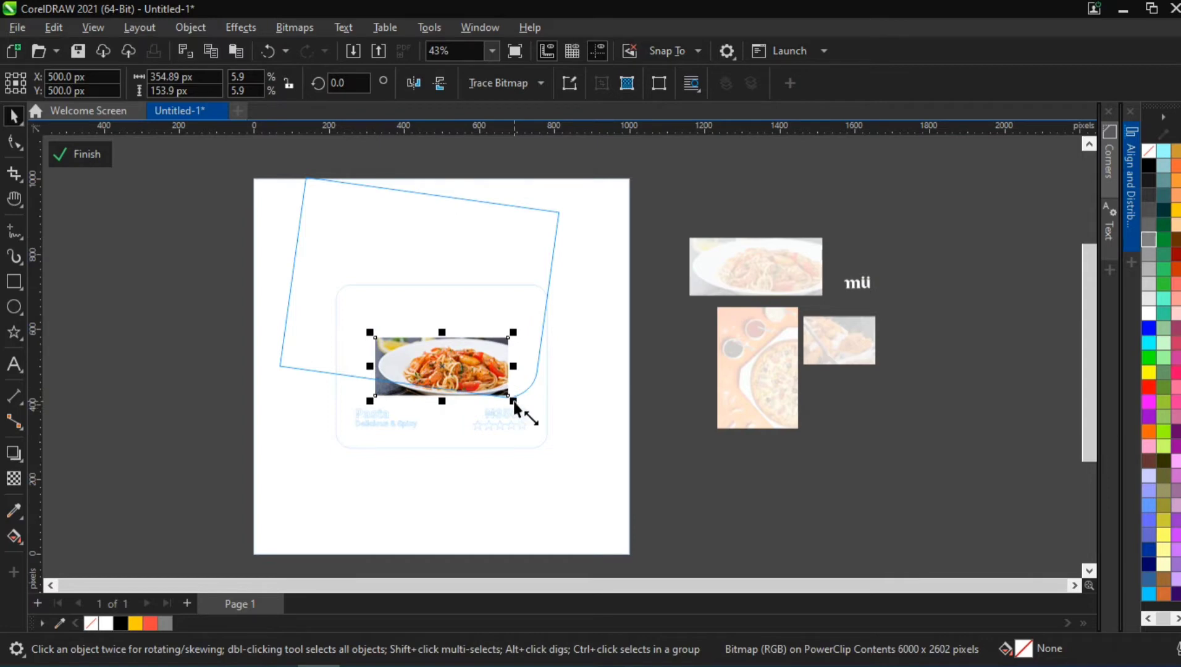
left_click_drag(513, 407, 559, 369)
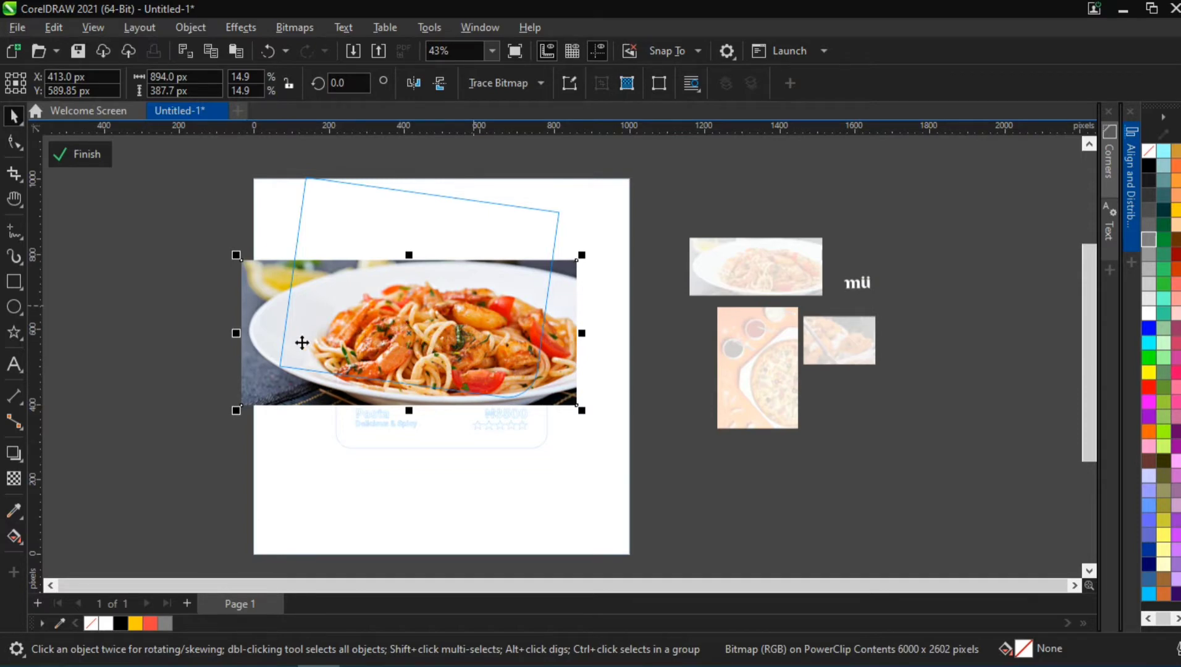
left_click(206, 353, "ctrl")
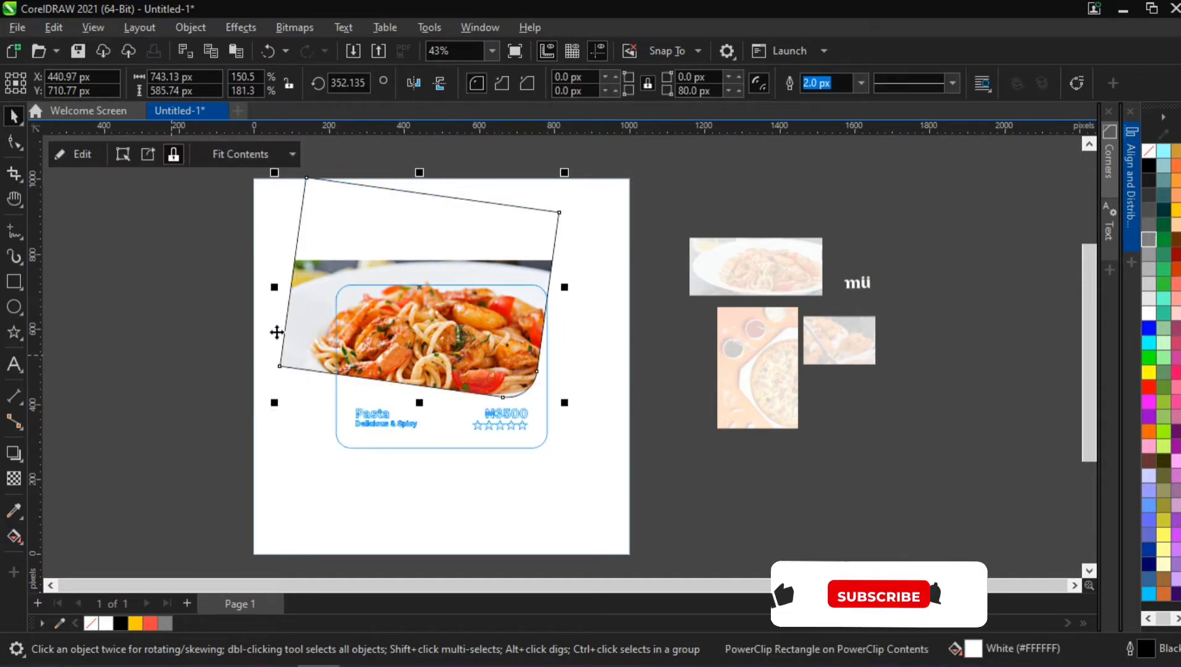
left_click(185, 360, "ctrl")
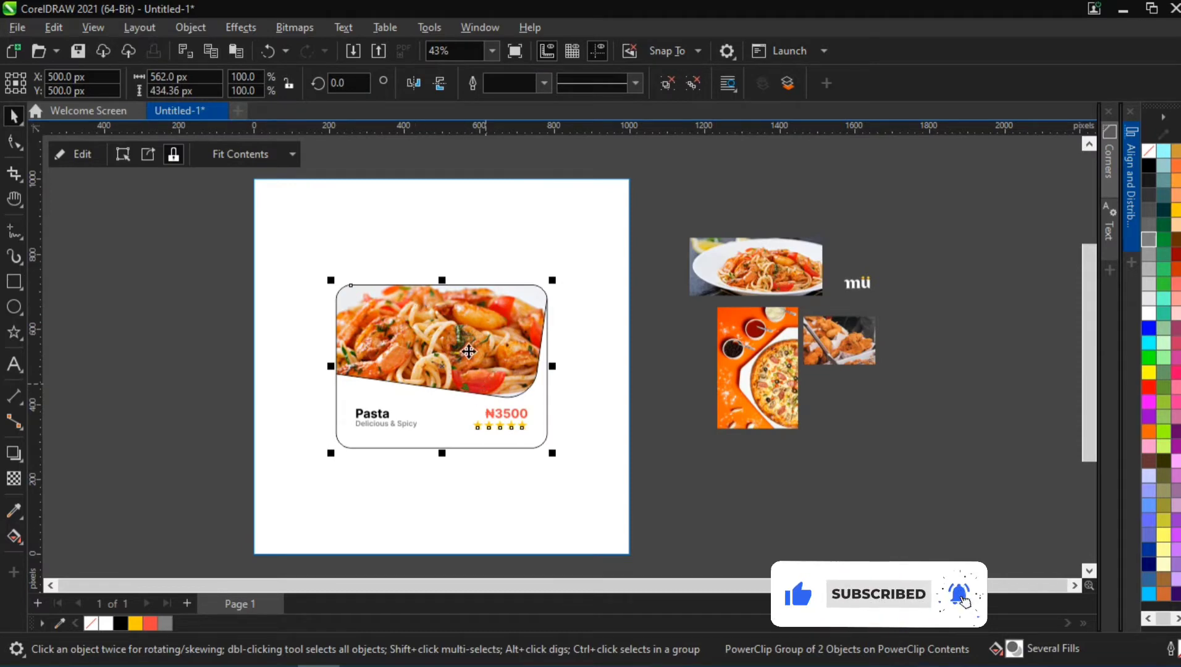
Step: Reopen the tilted frame's contents and enlarge the pasta photo slightly, leaving the frame's contents
left_click(474, 334, "ctrl")
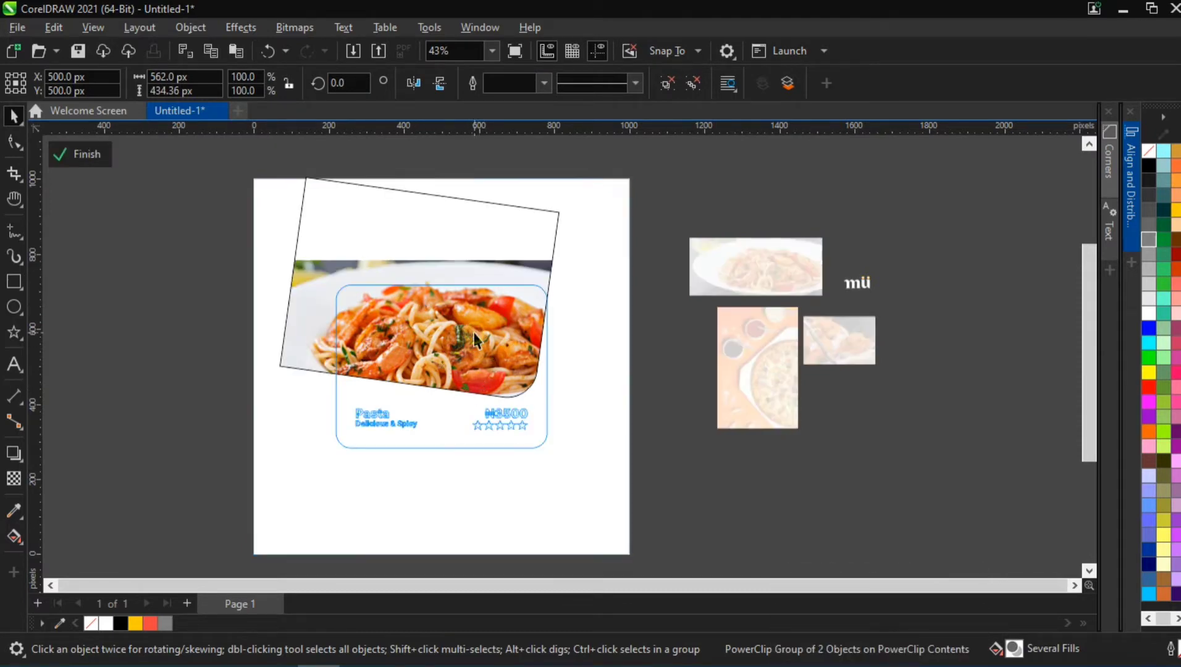
left_click(494, 336, "ctrl")
left_click(496, 332)
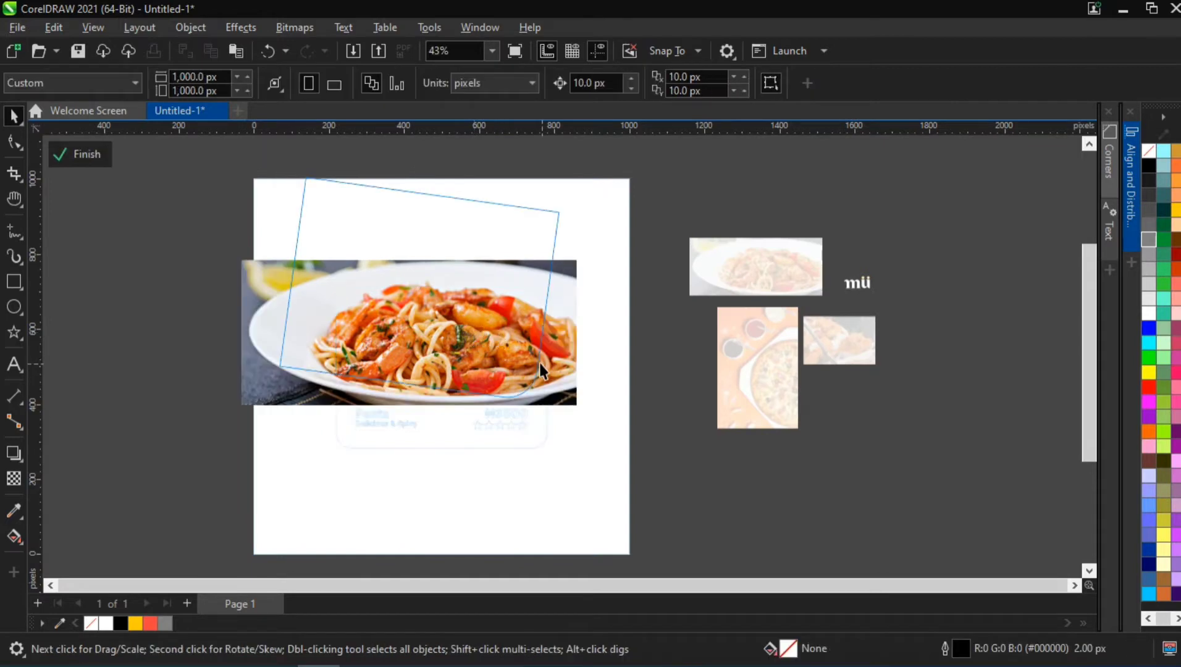
left_click_drag(589, 415, 597, 419)
left_click(705, 444)
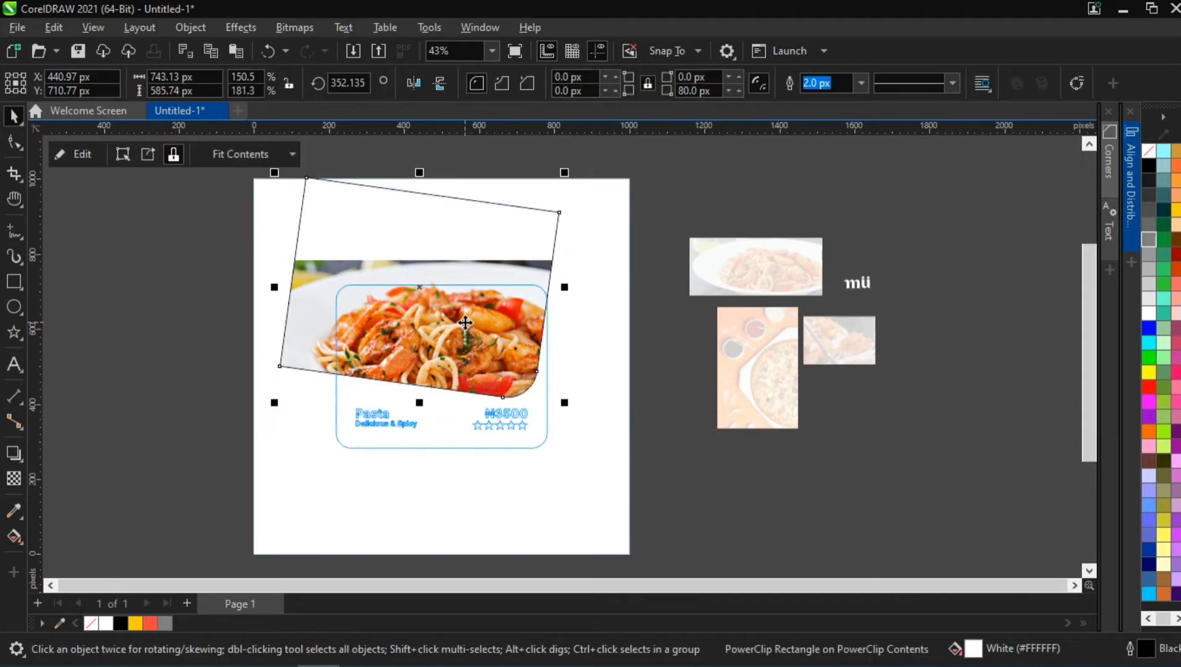
Step: Remove the outline of the tilted photo frame and finish editing the card's PowerClip contents
right_click(97, 620)
left_click(160, 383)
left_click(153, 311)
left_click(140, 392, "ctrl")
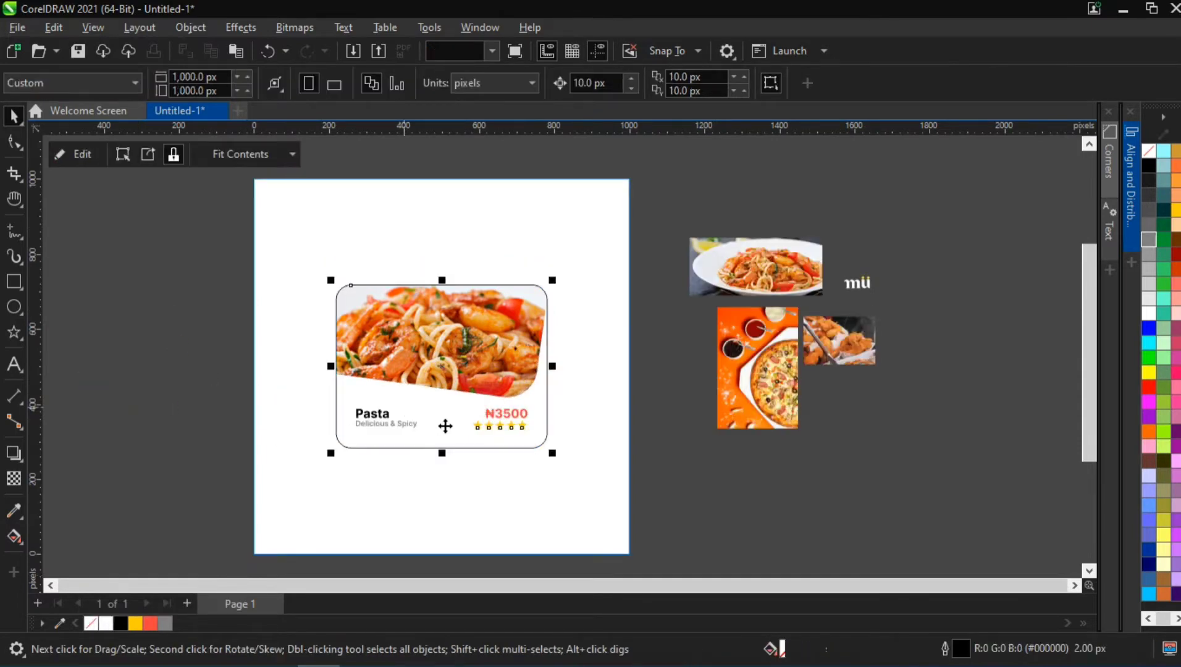
Step: Remove the outline of the rounded card group
right_click(94, 619)
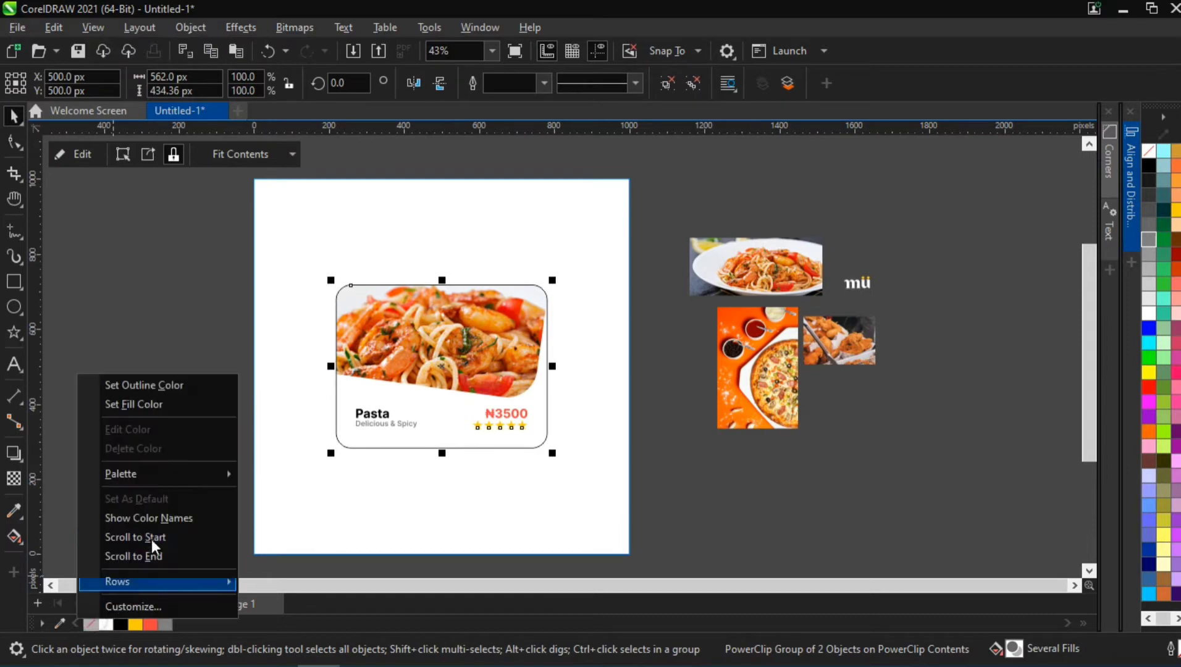
left_click(183, 386)
left_click(154, 352)
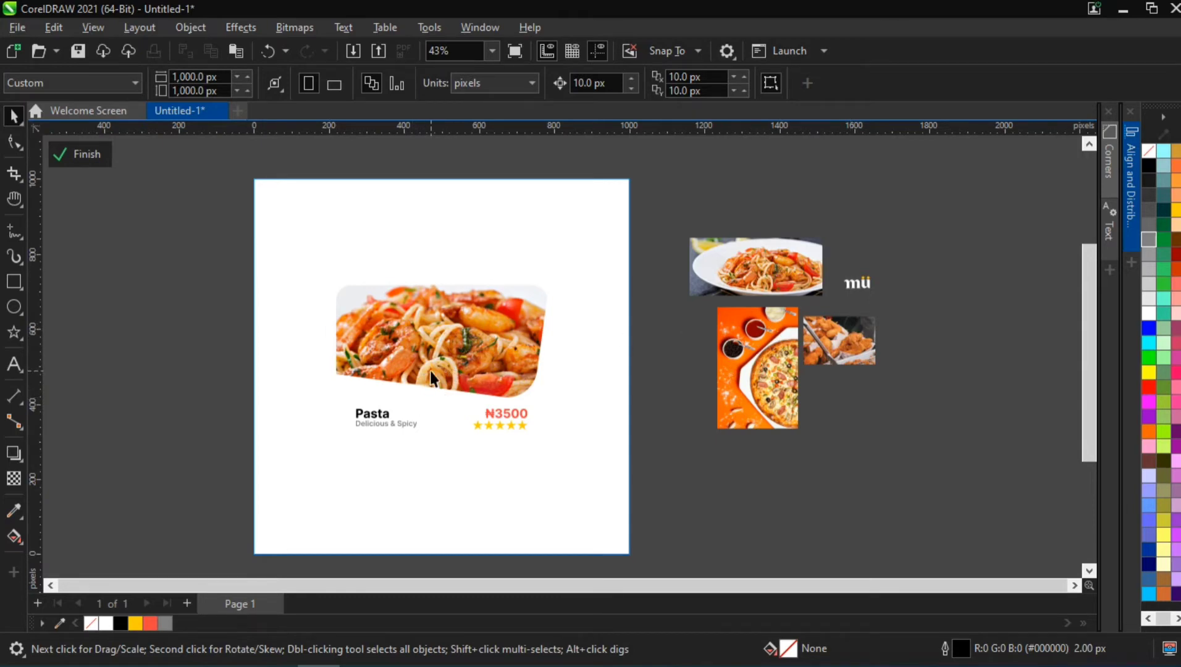
Step: Duplicate the finished pasta card and place the copy outside the page's left edge, centered at about X -429, Y 560 px
scroll(505, 427, "up", 1)
scroll(506, 427, "down", 1)
left_click(505, 427)
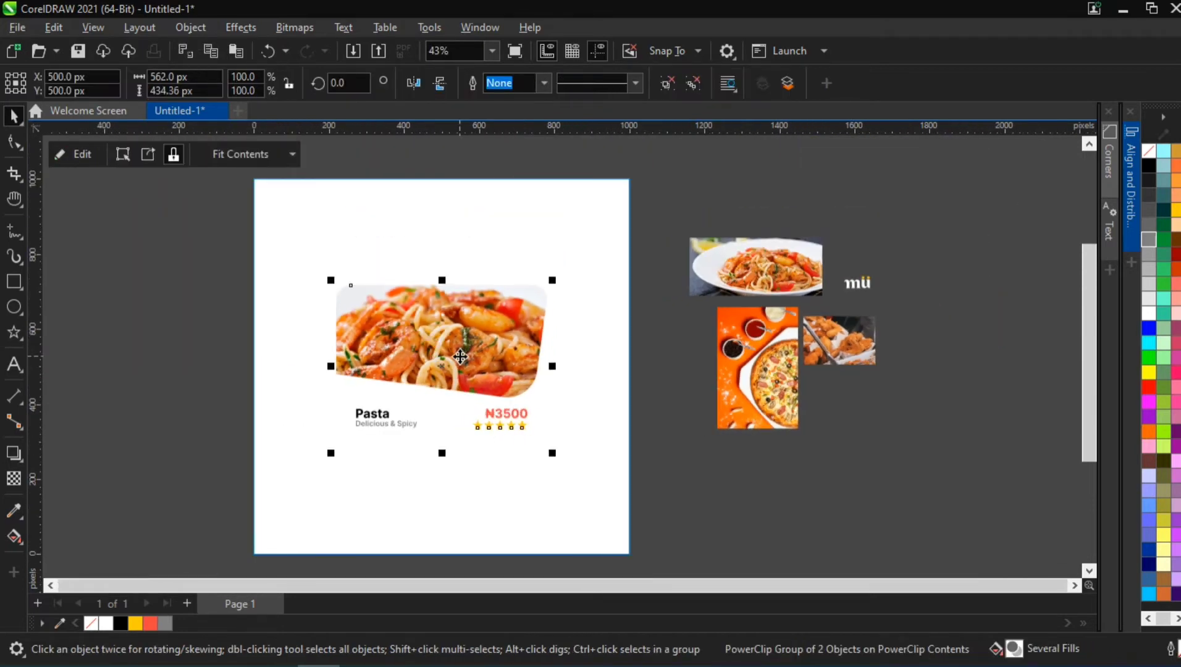
left_click_drag(460, 356, 159, 311)
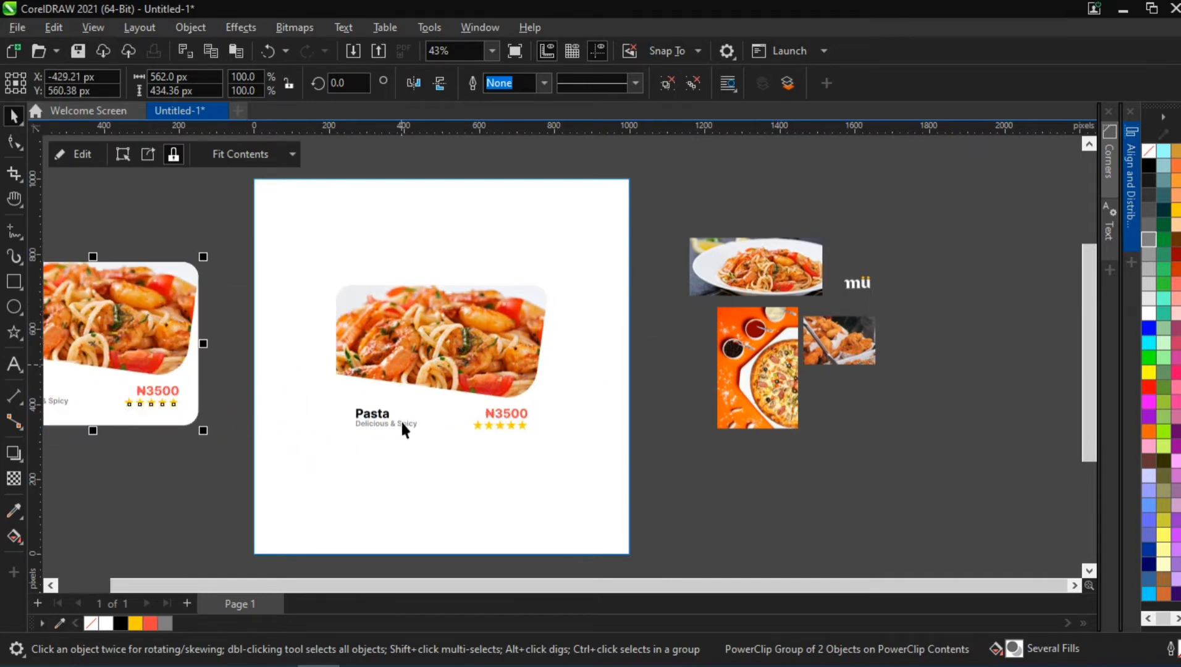
Step: Change the caption word "Pasta" to "Pizza" on the card that is on the page
scroll(401, 429, "up", 3)
left_click(375, 396)
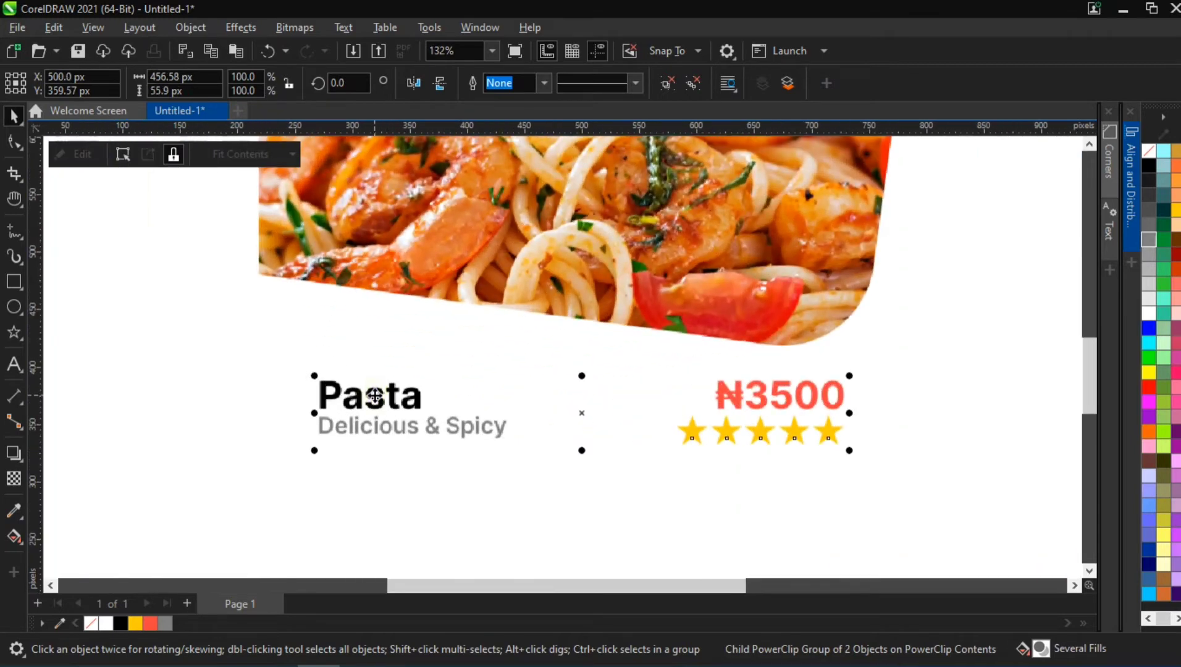
left_click(374, 396)
double_click(374, 396)
left_click_drag(340, 396, 441, 396)
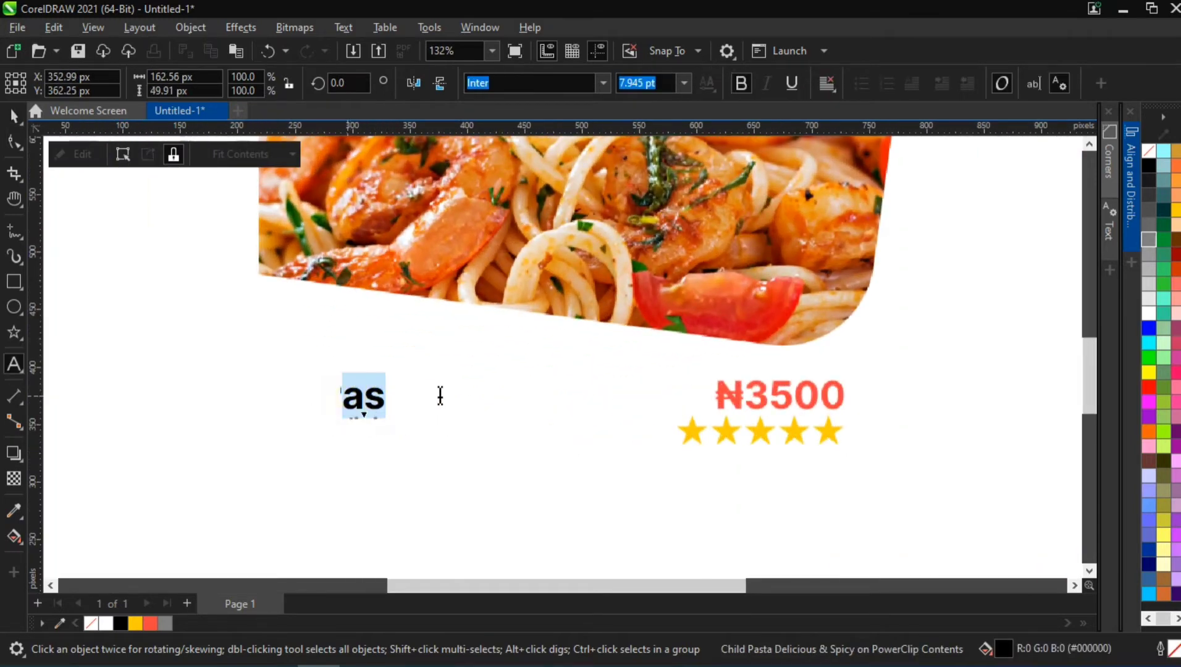
type("a")
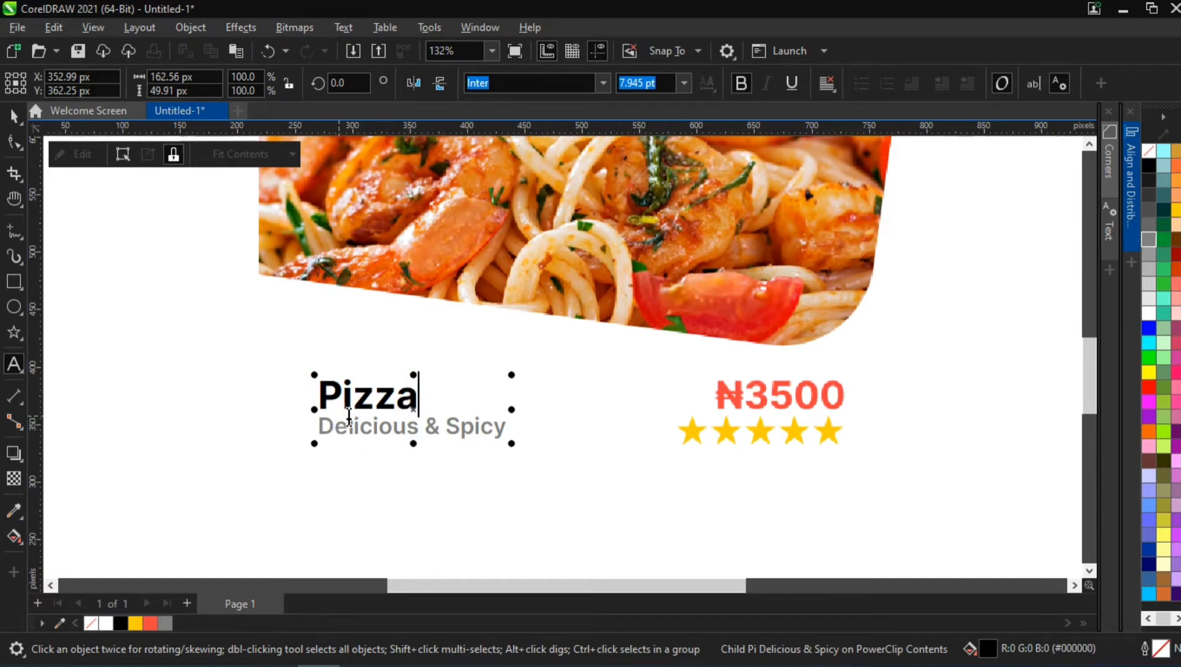
Step: Replace the grey caption line under "Pizza" with "Yummy & Sweet"
left_click_drag(318, 427, 507, 426)
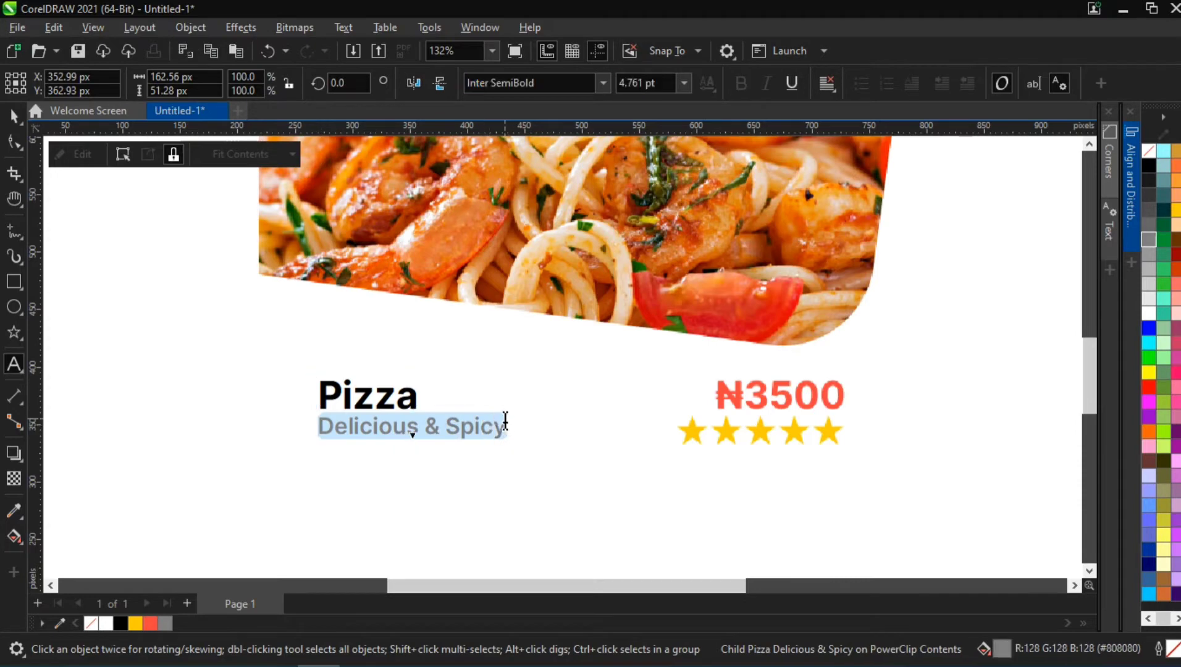
type("Yummy")
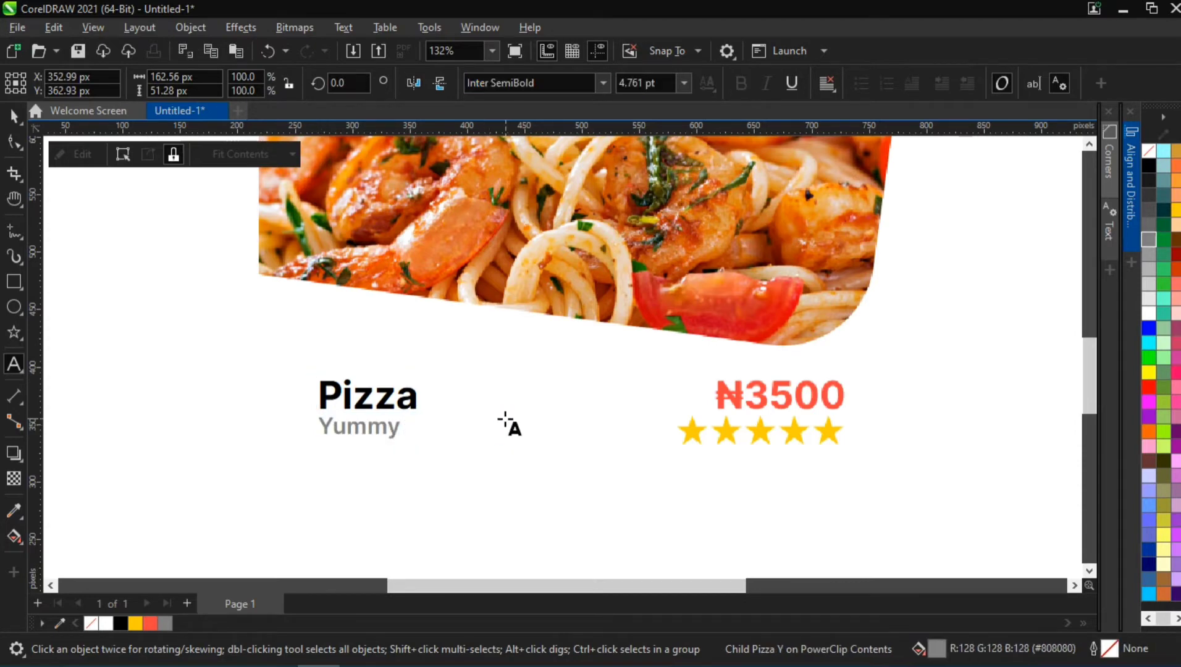
type(" & Sweet")
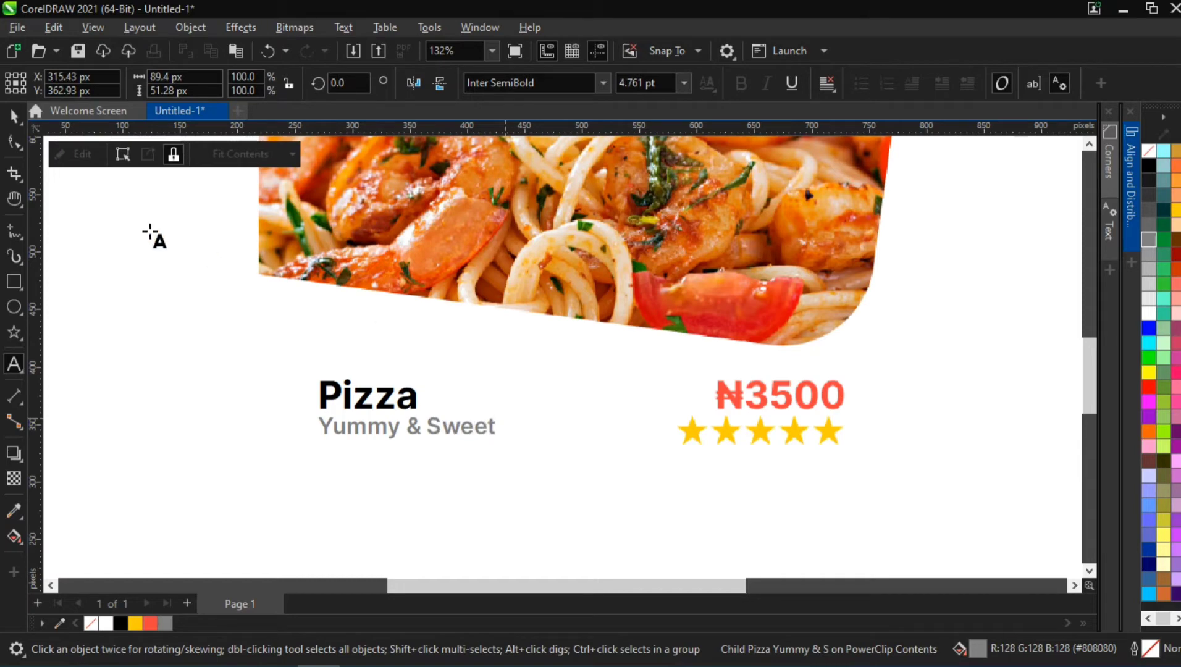
left_click(14, 115)
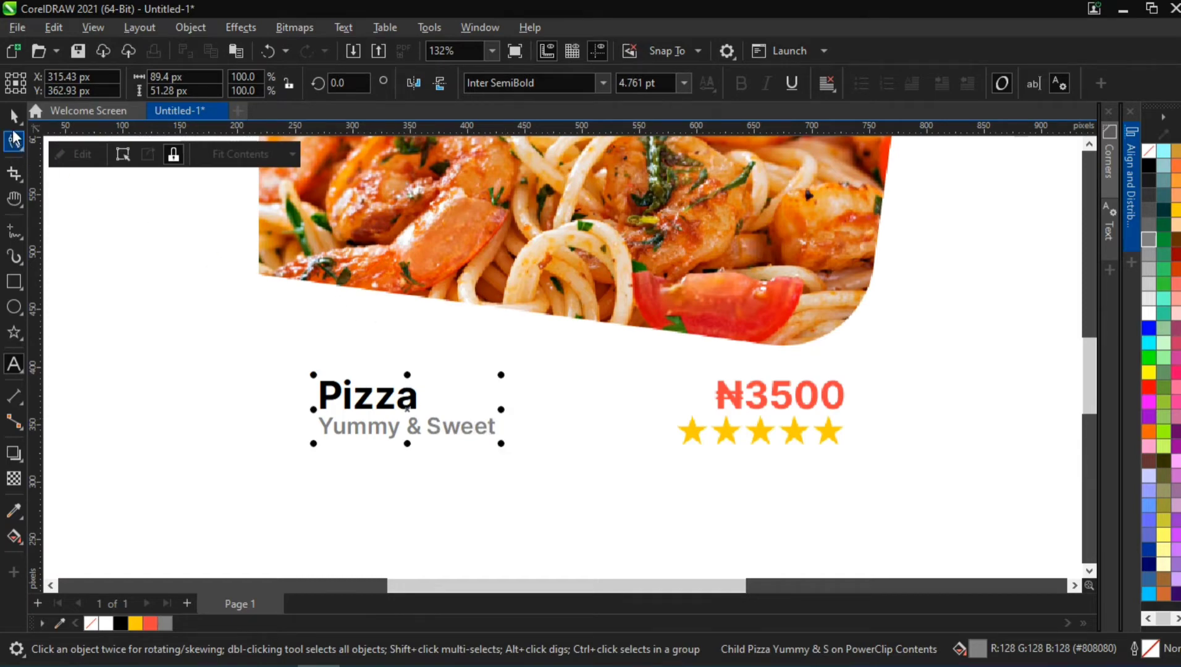
Step: Change the price on the pizza card to ₦2900
left_click(781, 395)
left_click(781, 395, "ctrl")
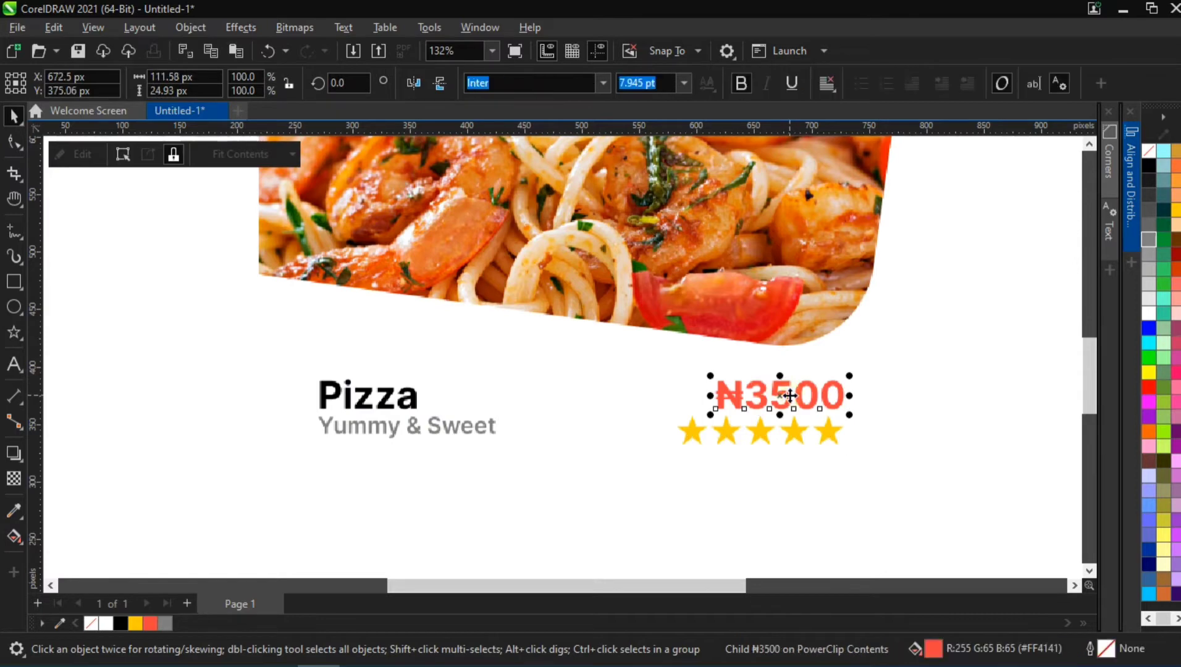
double_click(772, 398)
key("ctrl+a")
left_click(769, 400)
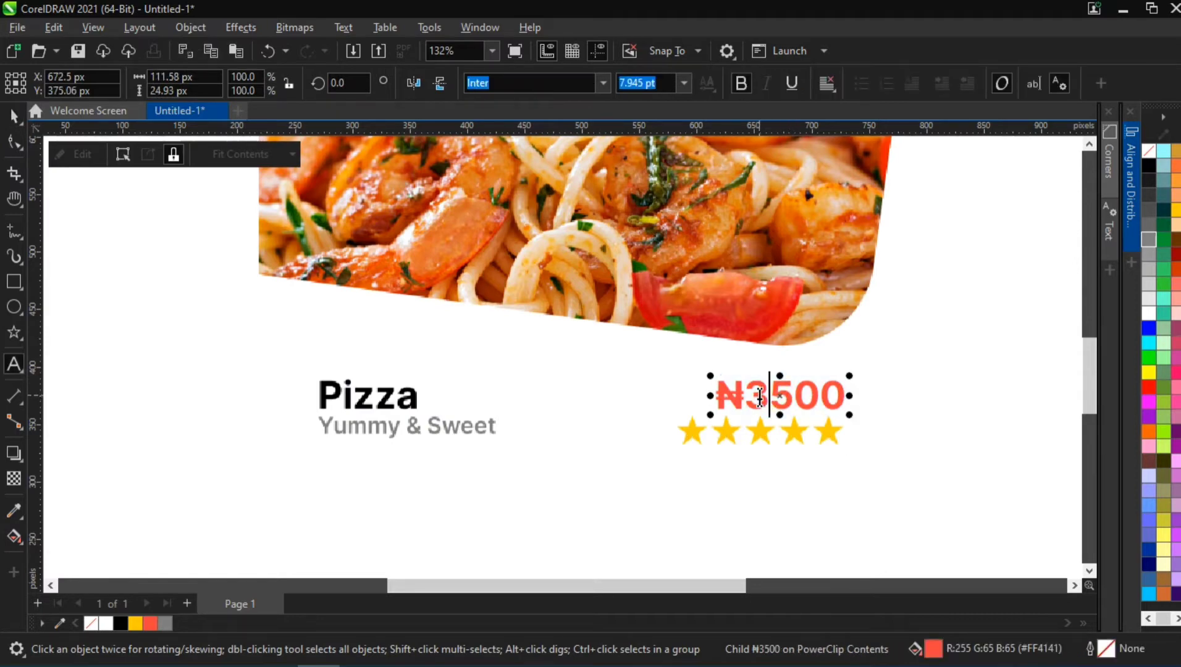
left_click_drag(746, 398, 788, 399)
type("29")
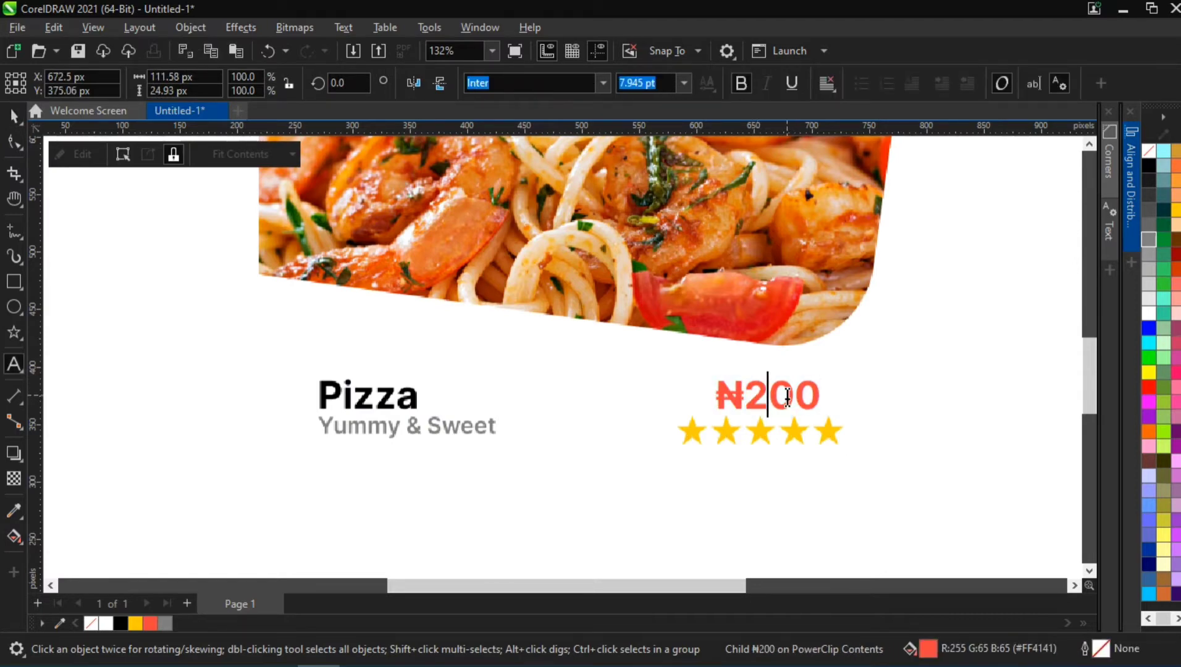
left_click(13, 116)
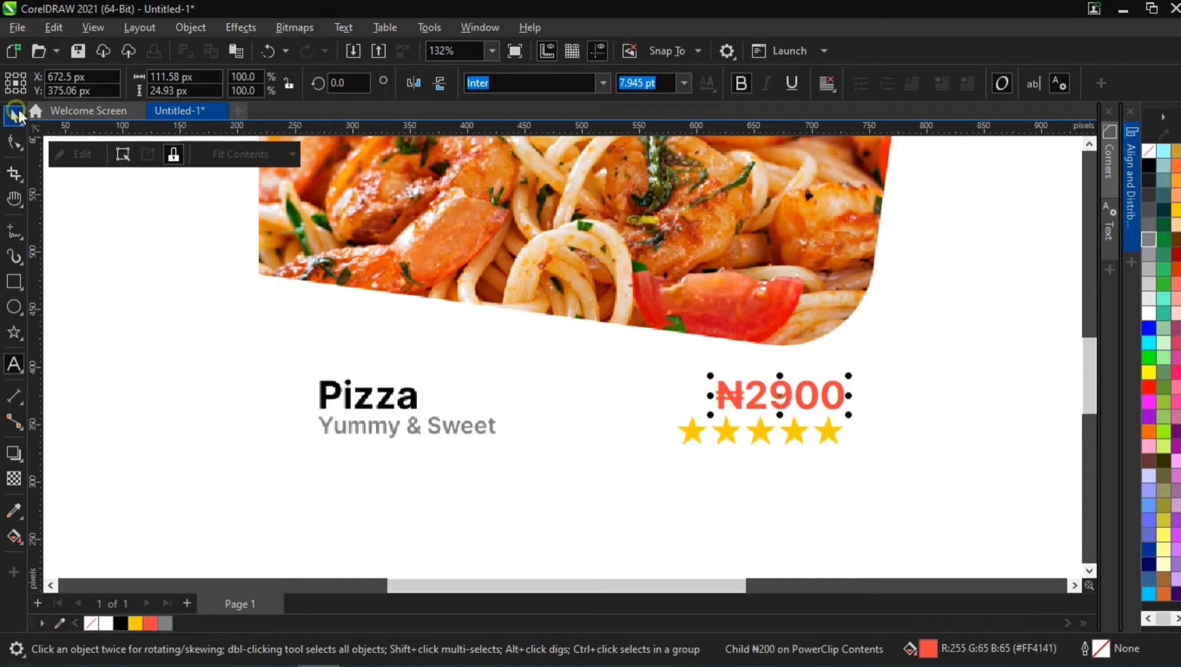
Step: Recolour only the last star of the pizza card's rating to the 50% Black grey (#808080)
left_click(829, 432)
left_click(829, 432, "ctrl")
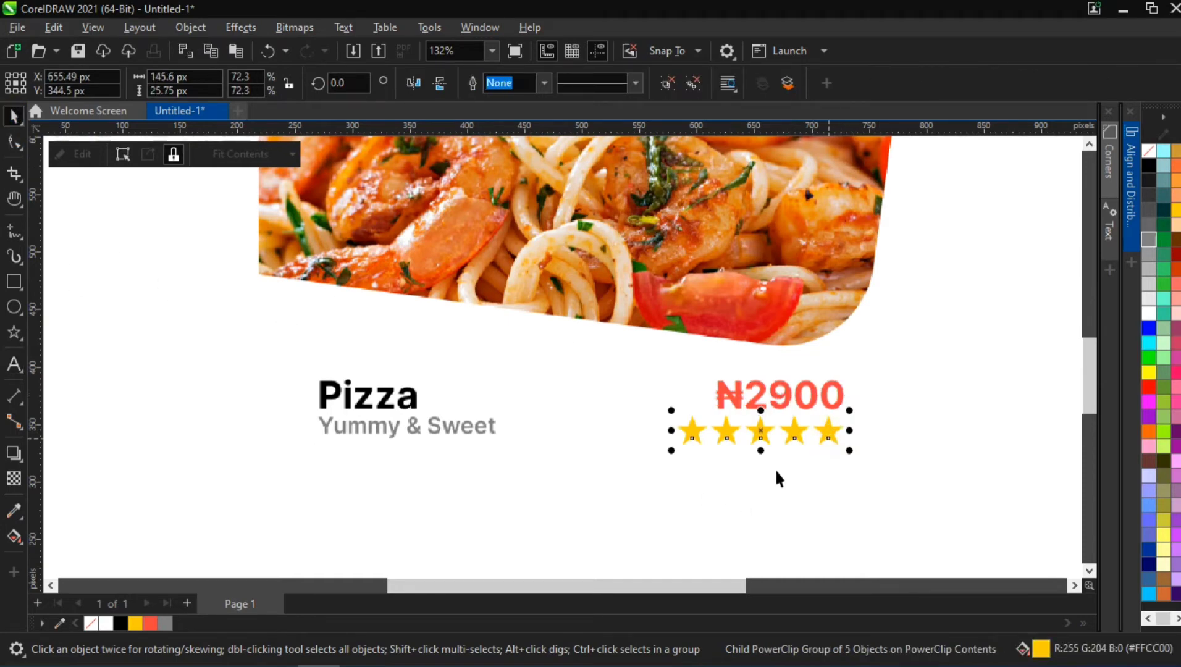
left_click(829, 434, "ctrl")
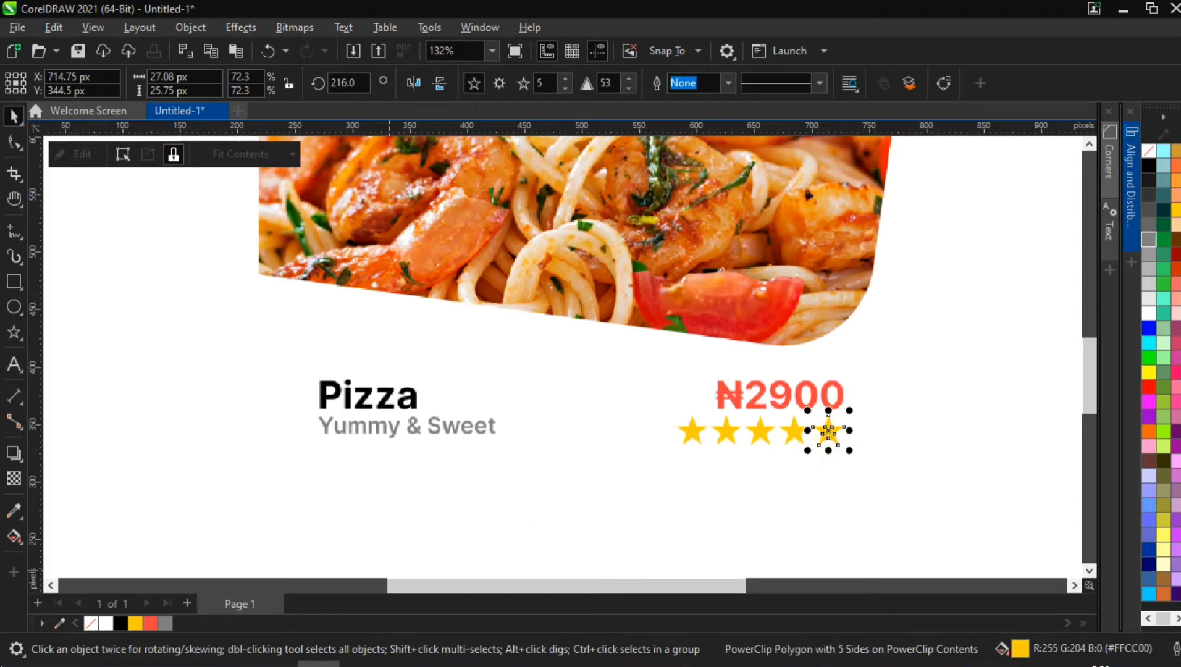
left_click(166, 624)
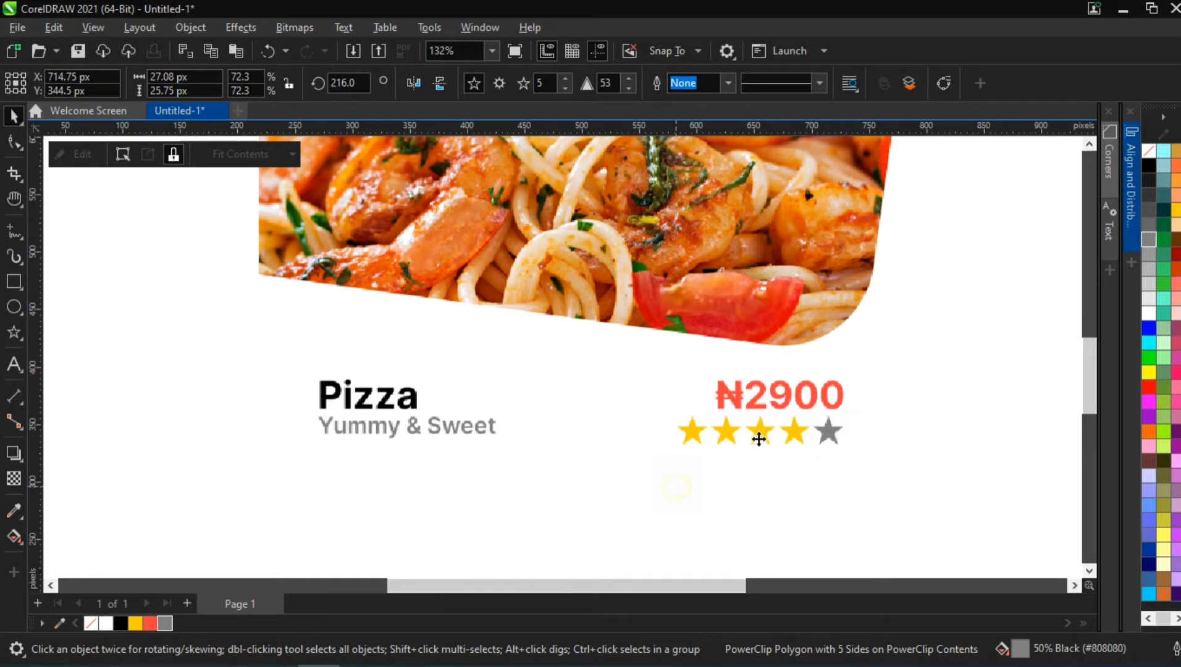
left_click(593, 514)
Step: Open the pizza card's PowerClip contents for editing and ungroup the whole card group
double_click(827, 430)
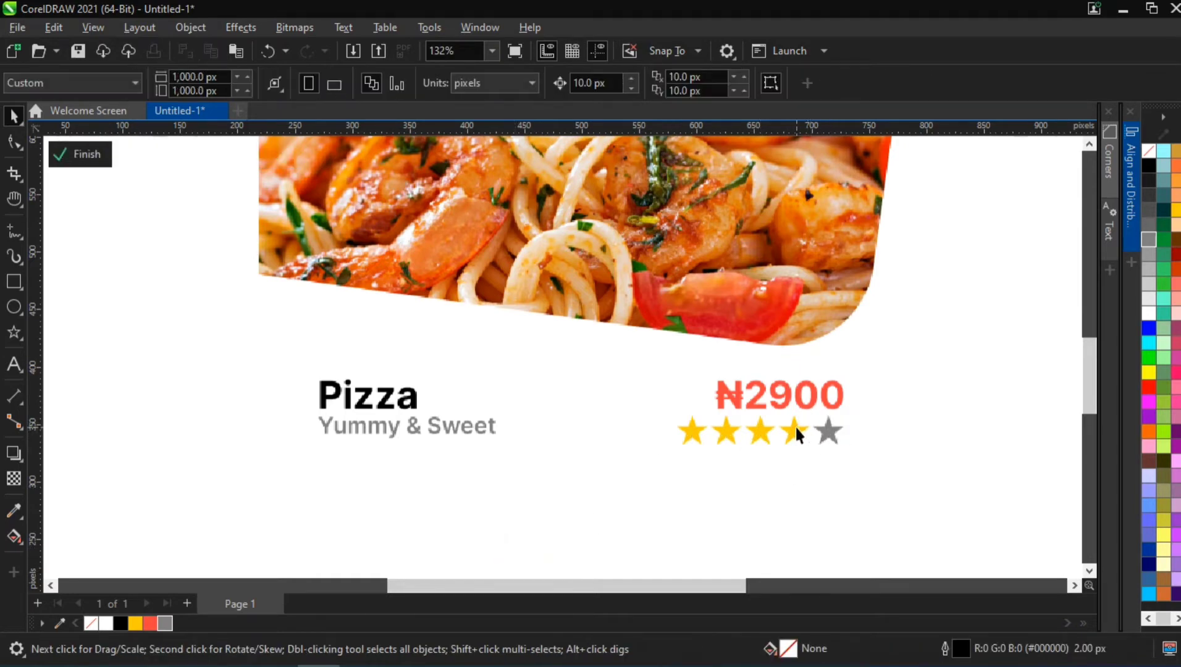
scroll(690, 310, "down", 4)
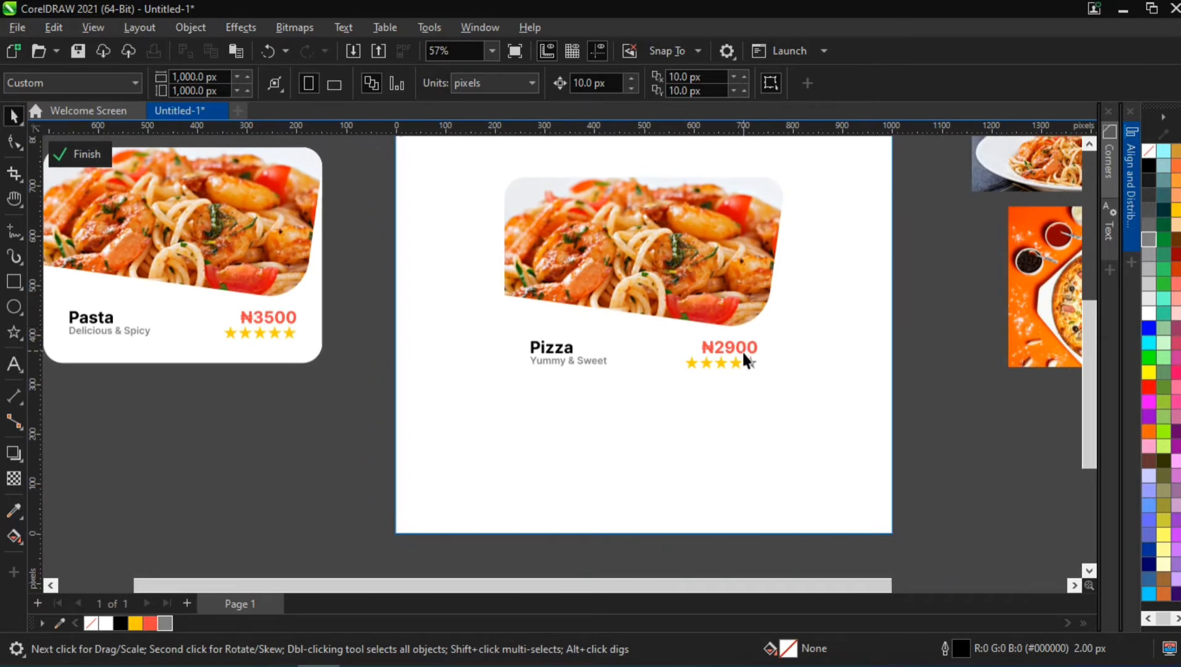
scroll(743, 353, "up", 6)
left_click(788, 342)
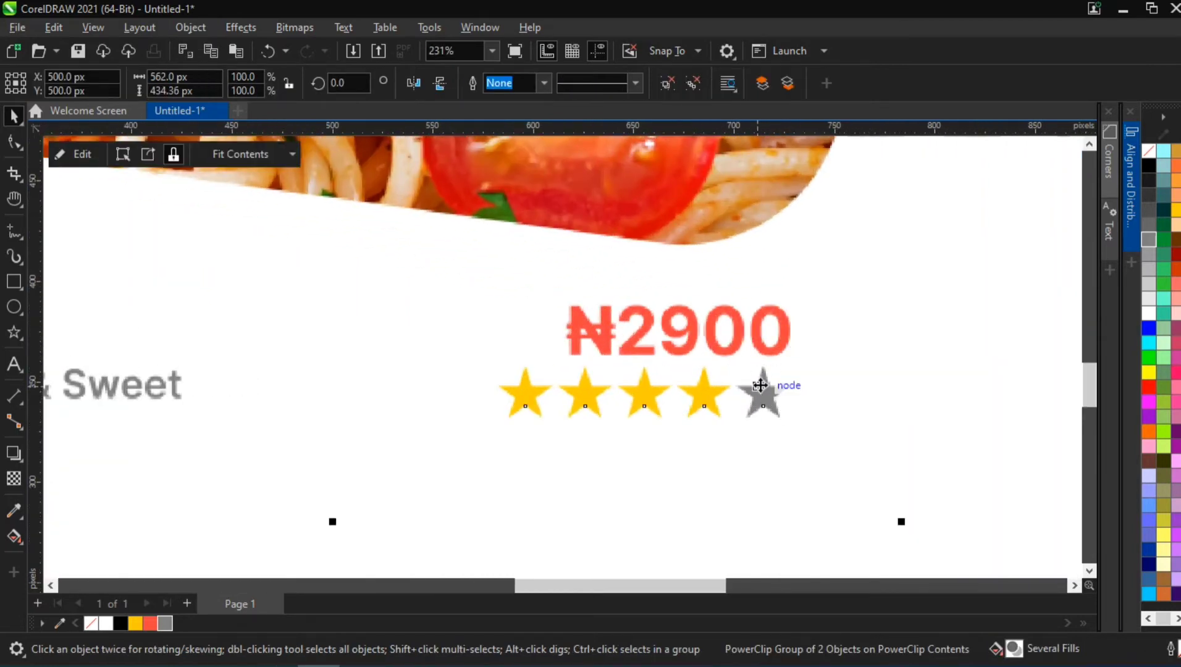
left_click(688, 339)
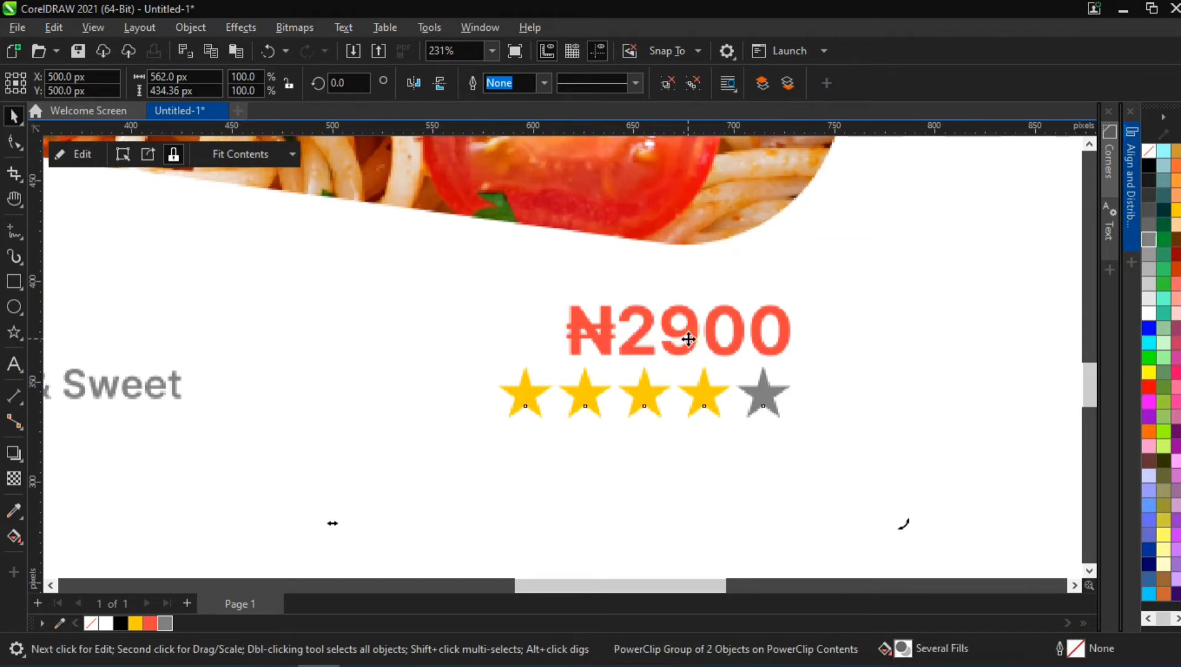
key("ctrl+u")
left_click(793, 231)
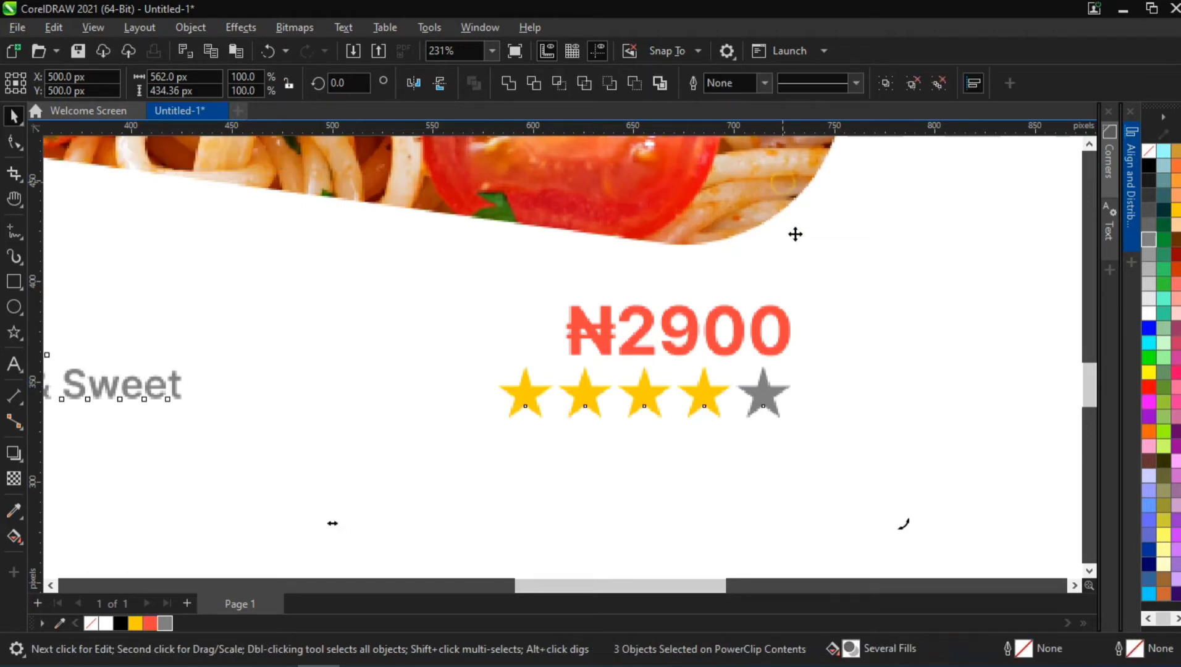
left_click(795, 250)
left_click(1006, 297)
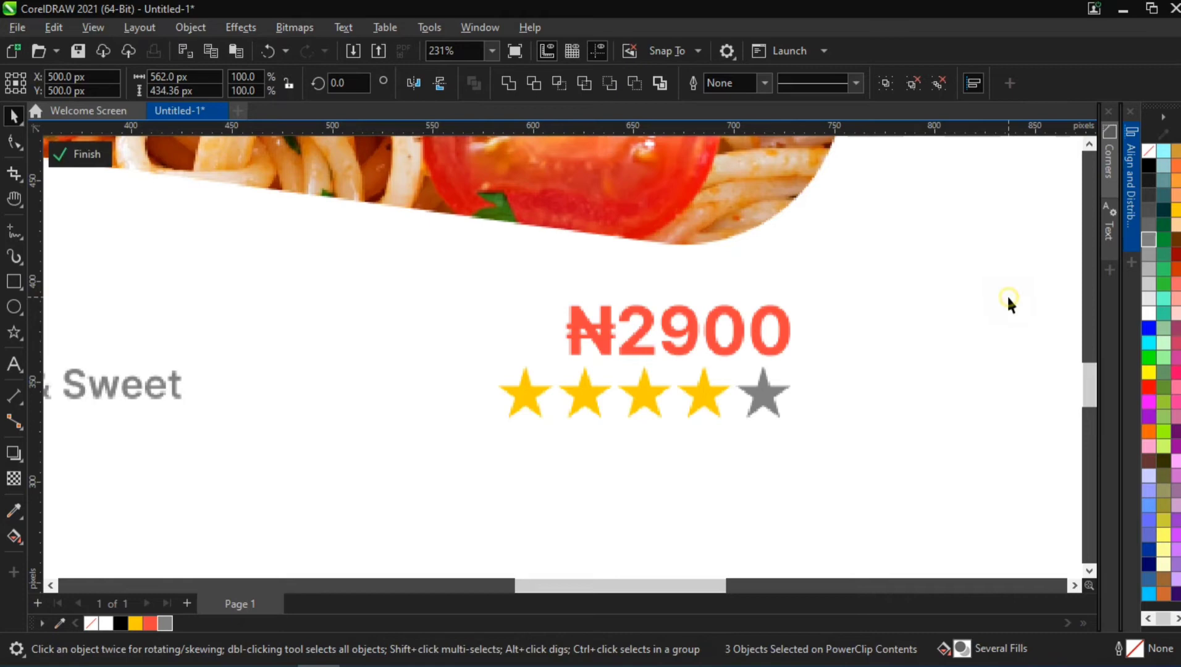
Step: Ungroup the ₦2900 price from the star rating and align the two by their right edges
left_click(759, 324)
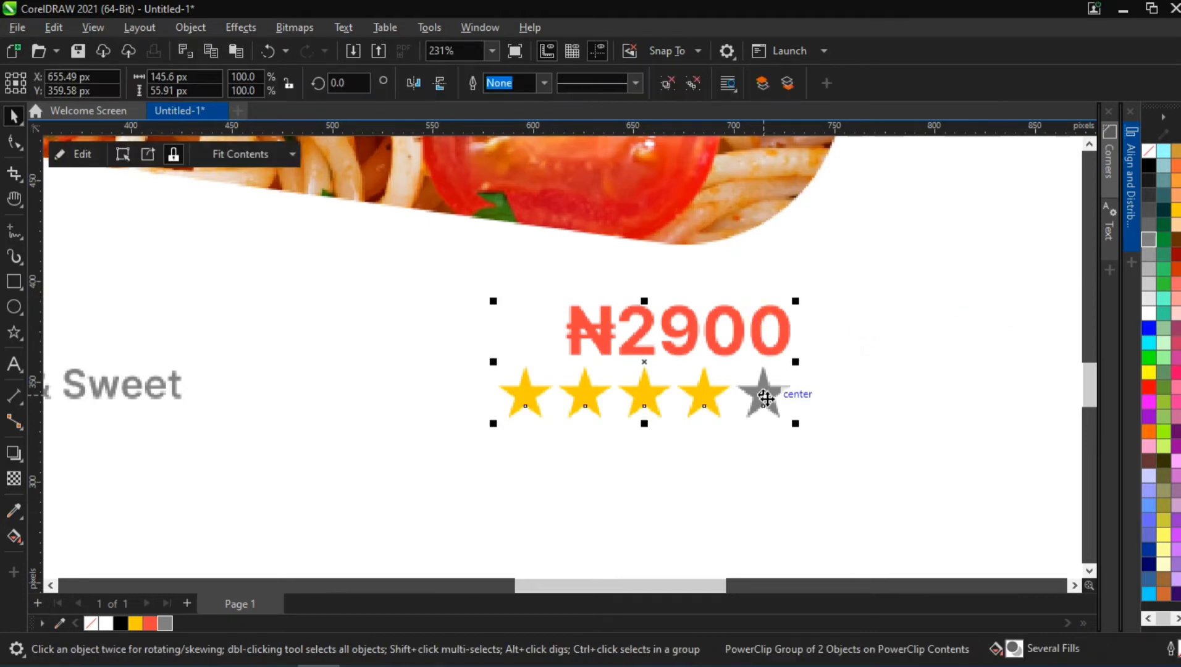
key("ctrl+u")
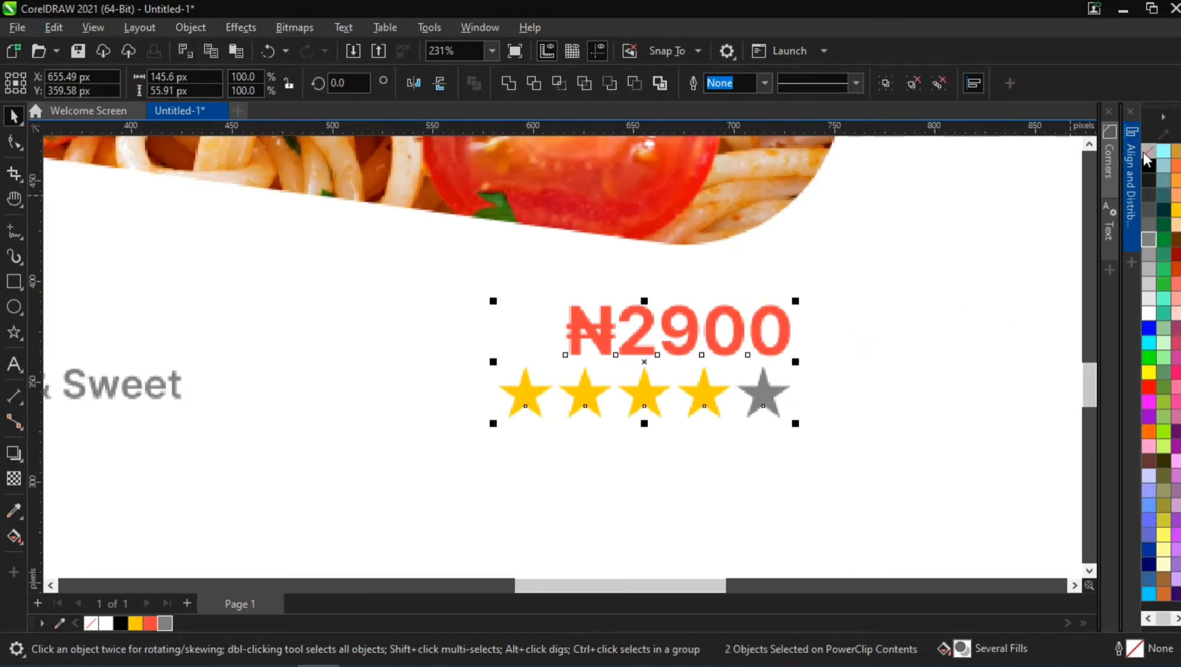
left_click(1133, 162)
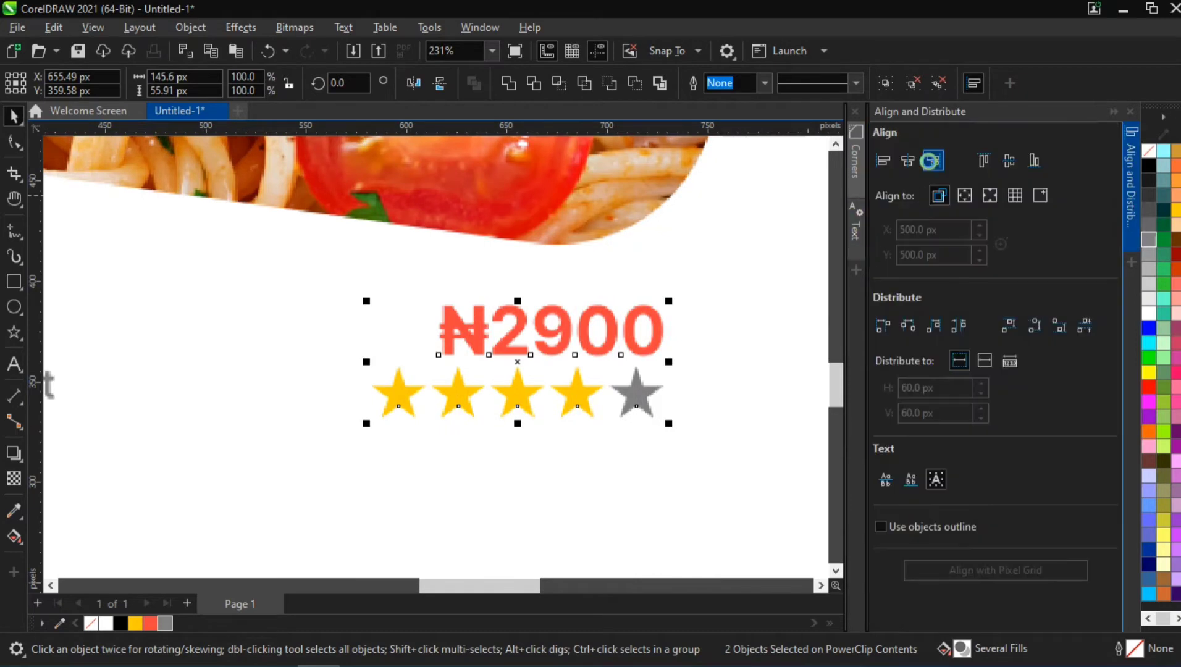
left_click(929, 162)
left_click(778, 278)
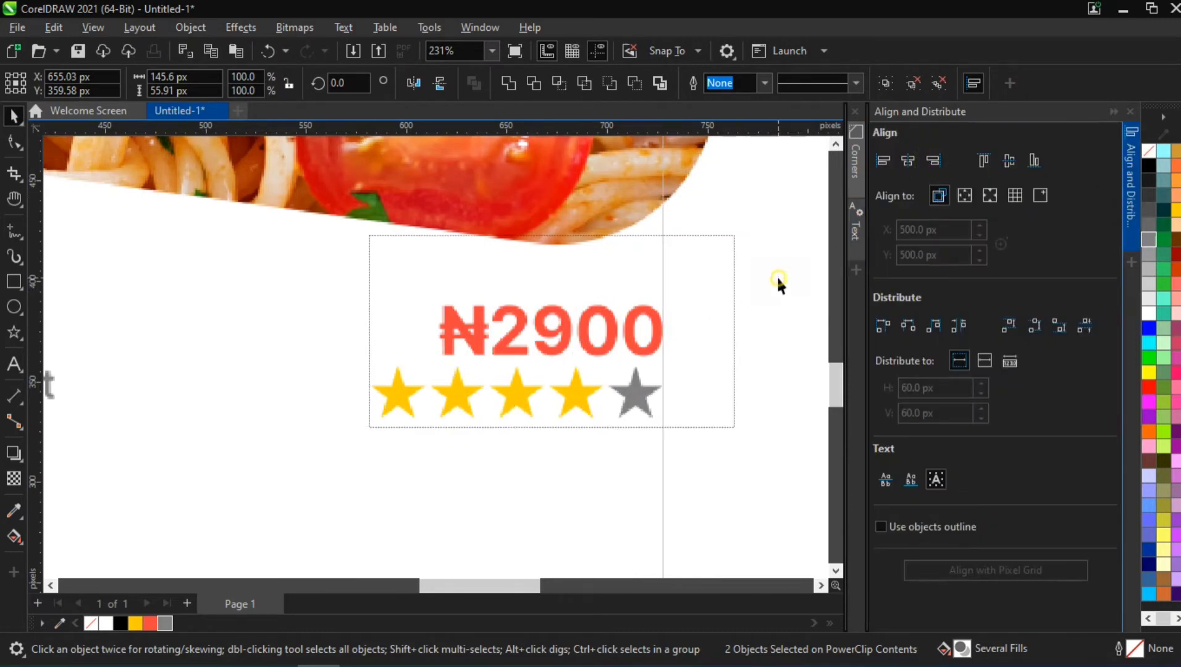
Step: Regroup the price with its stars, and group that with the "Pizza" caption text
scroll(536, 368, "down", 6)
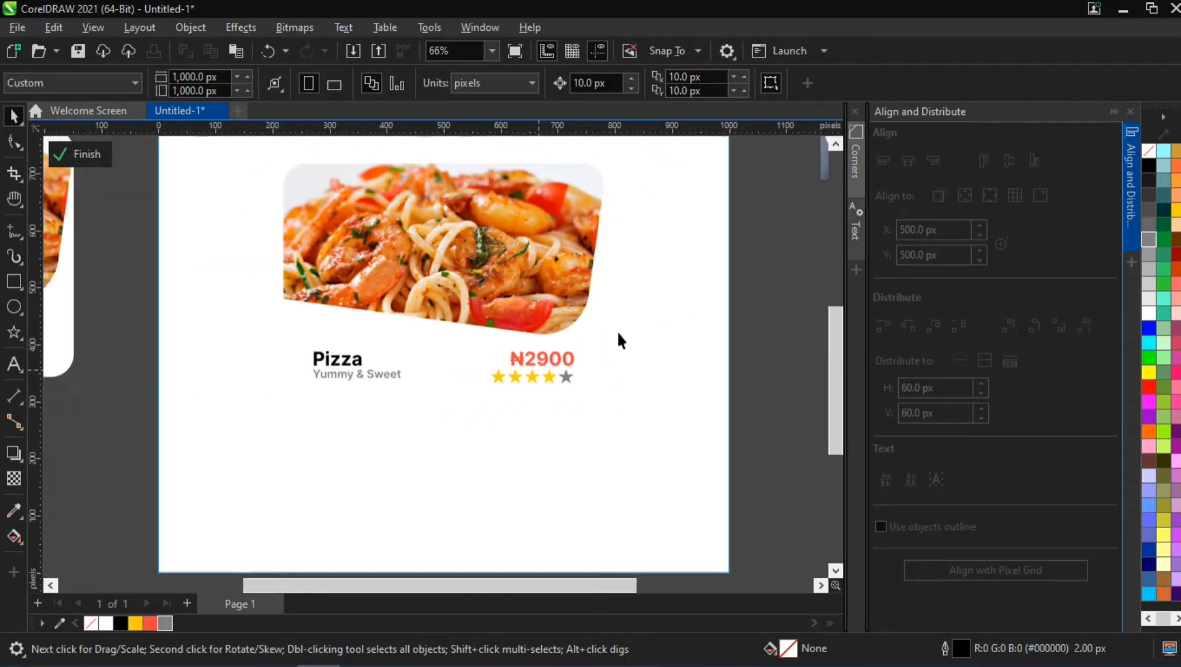
left_click(775, 318)
left_click_drag(590, 339, 470, 426)
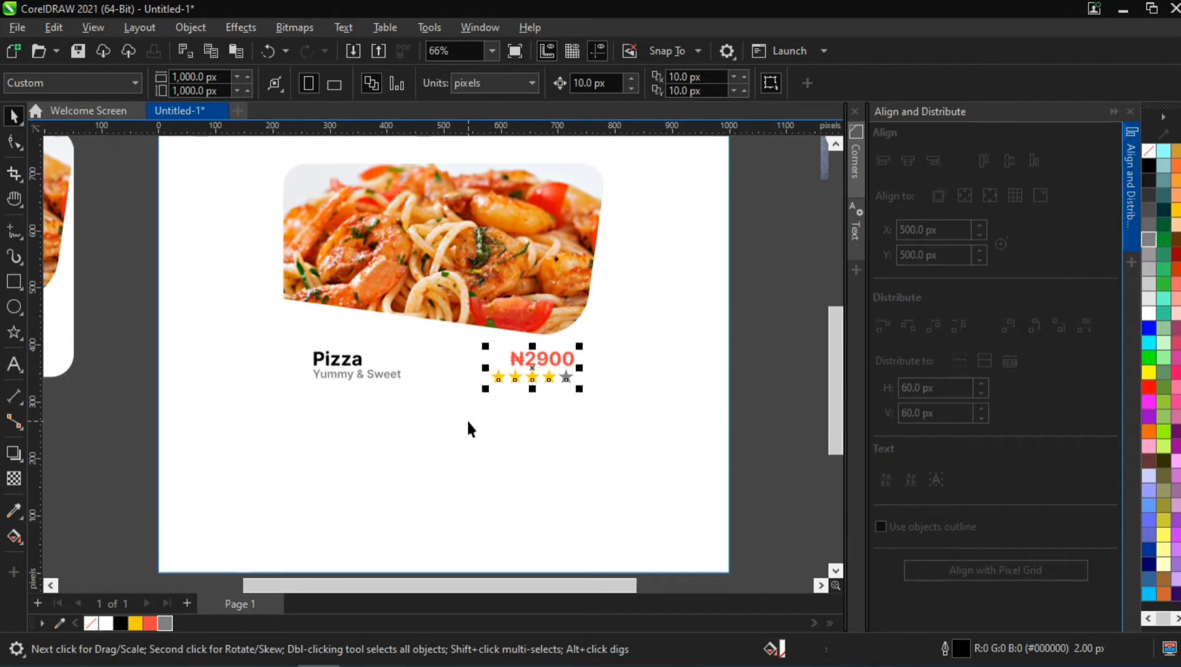
left_click_drag(748, 303, 286, 407)
key("ctrl+g")
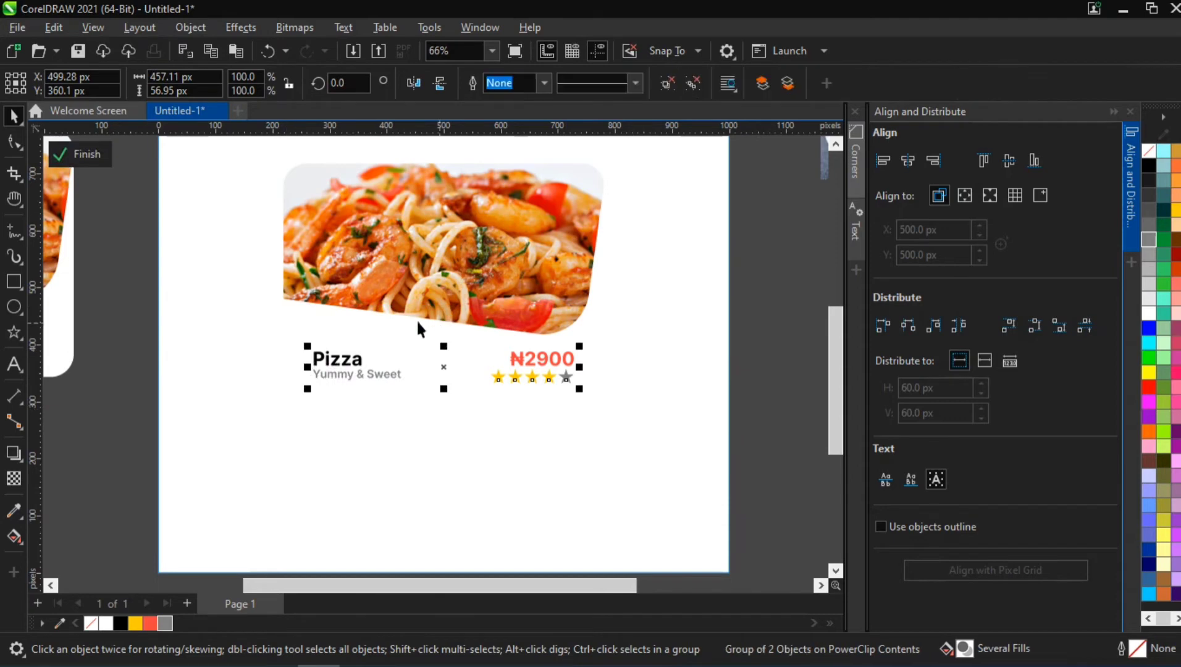
Step: Copy the orange pizza photo beside the page and collapse the Align and Distribute docker
scroll(416, 313, "down", 2)
scroll(481, 269, "up", 1)
left_click(476, 254)
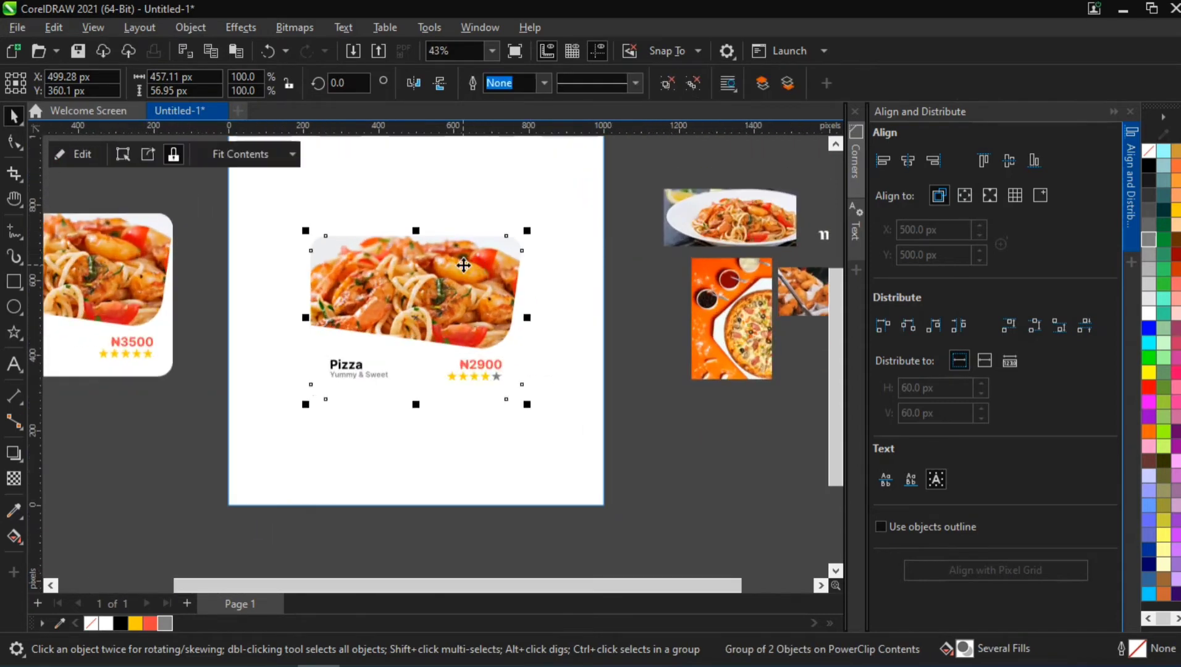
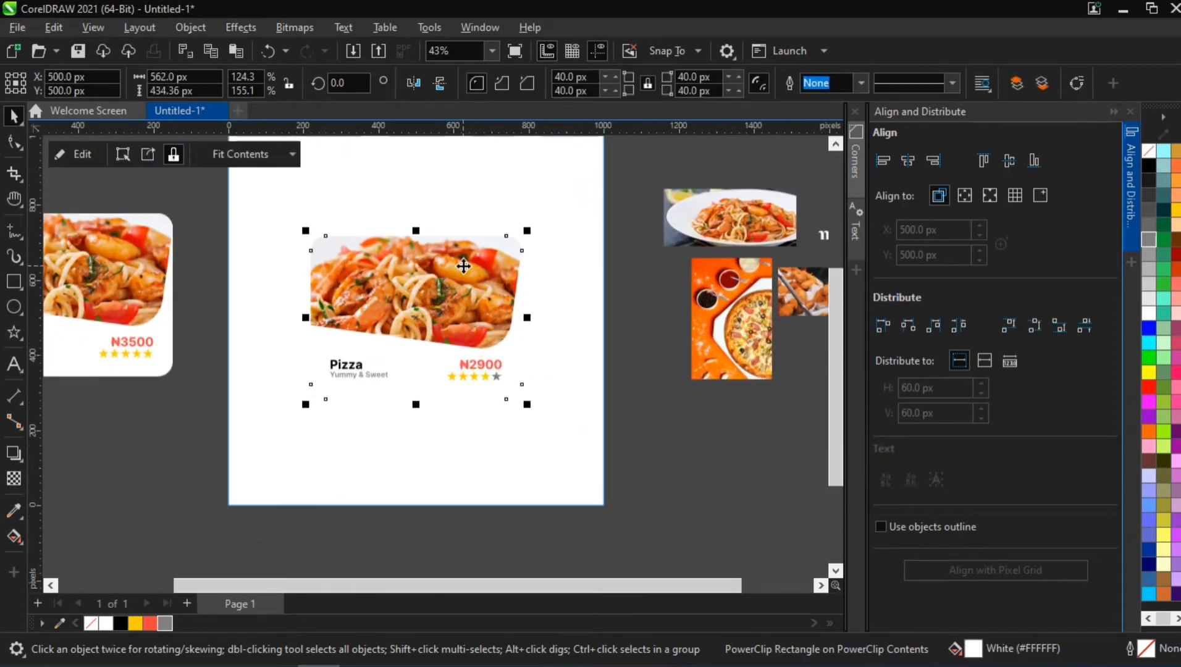
left_click(715, 457)
left_click(736, 296)
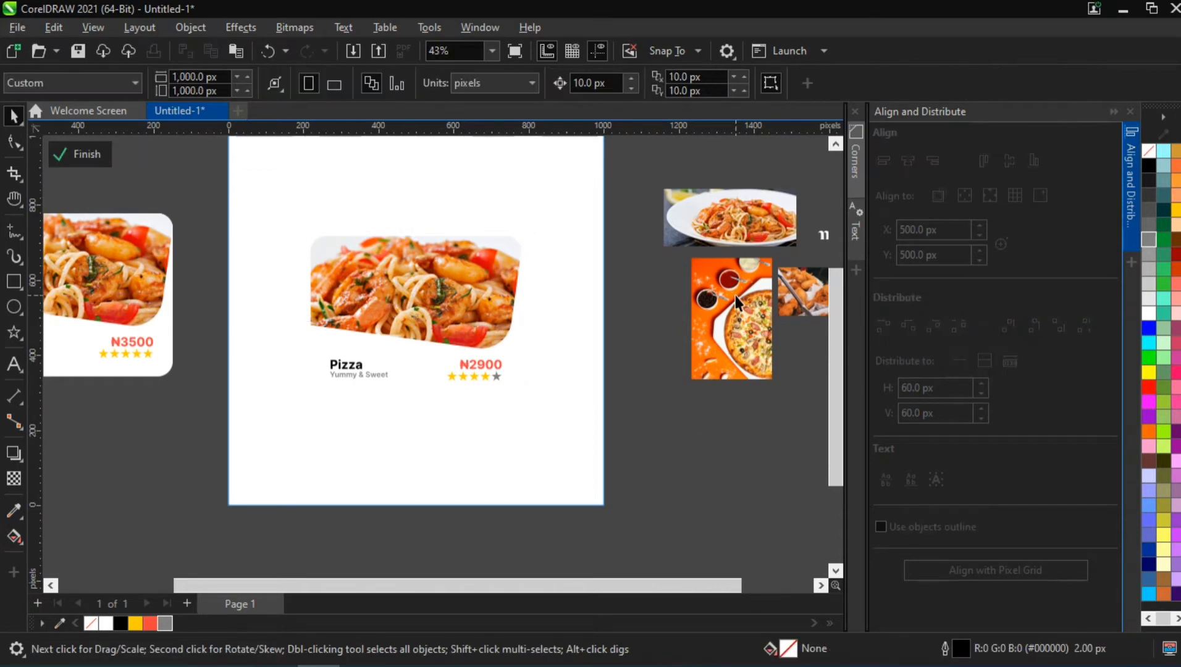
left_click(1125, 178)
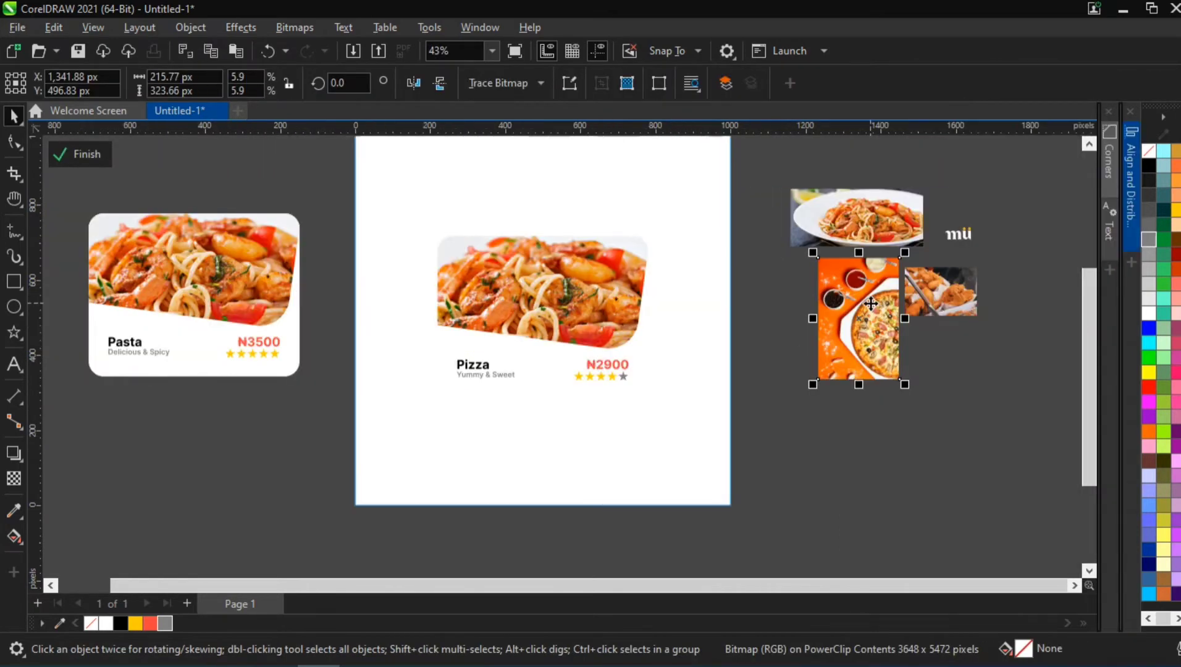
Step: Open the nested PowerClip frame of the Pizza card and replace its pasta photo with the copied pizza photo
double_click(529, 288)
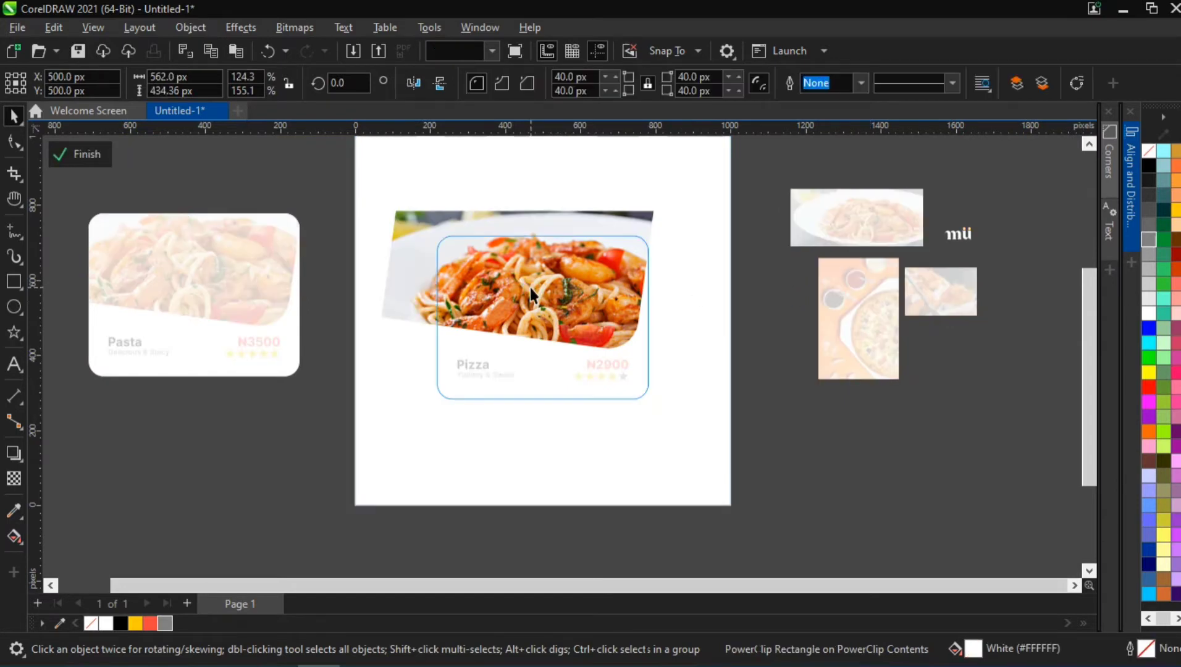
double_click(515, 260)
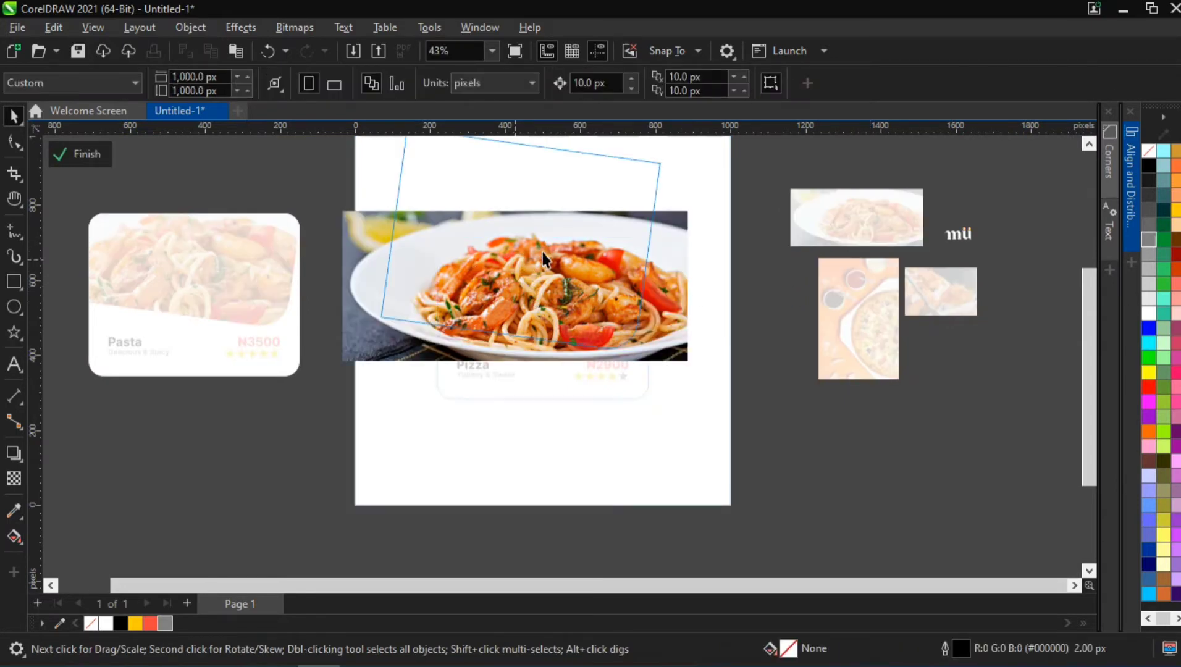
left_click(543, 253)
key("Delete")
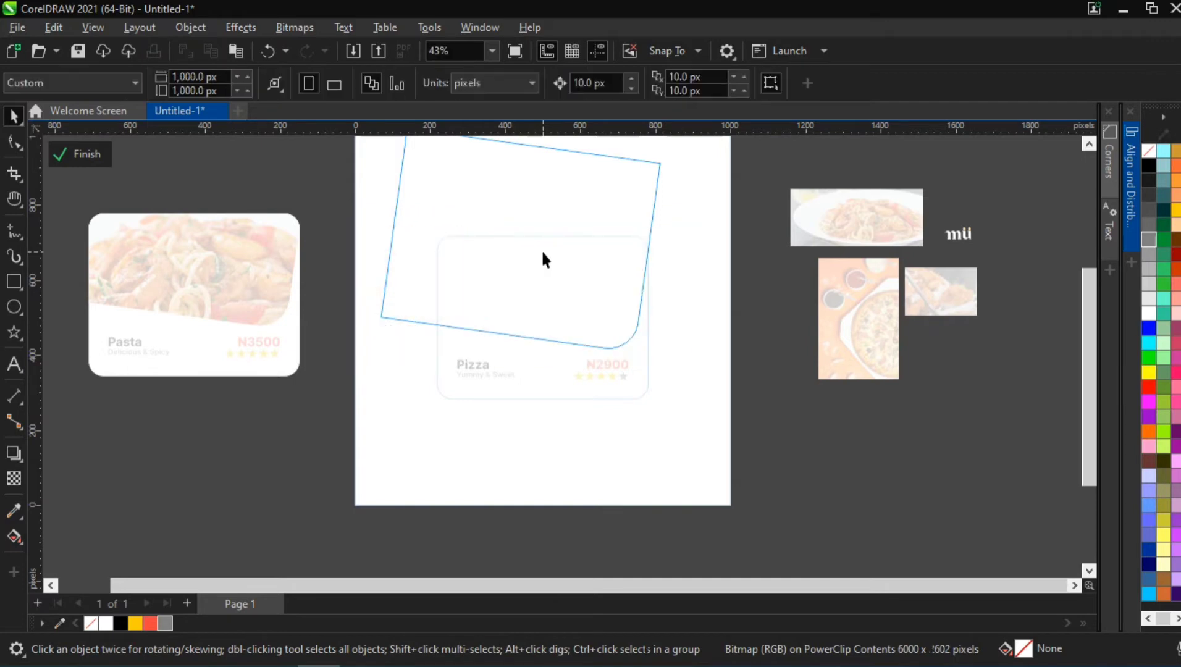
key("ctrl+v")
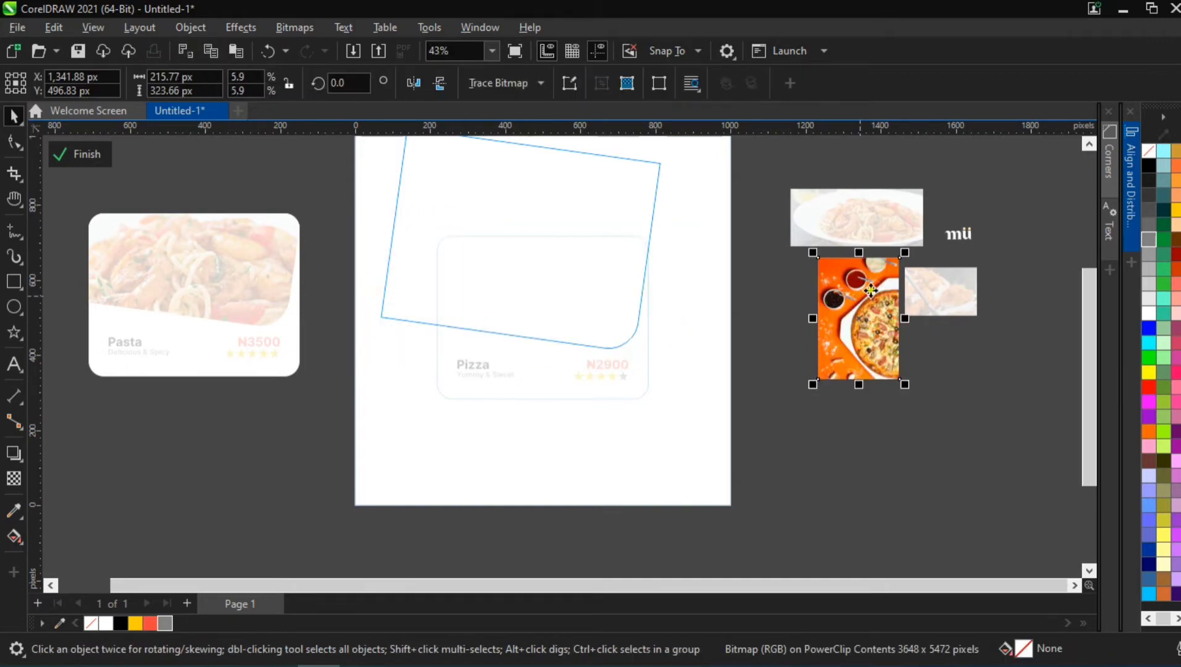
Step: Move the pasted pizza photo into the card's tilted image frame and rotate it to 270 degrees
left_click_drag(870, 290, 456, 261)
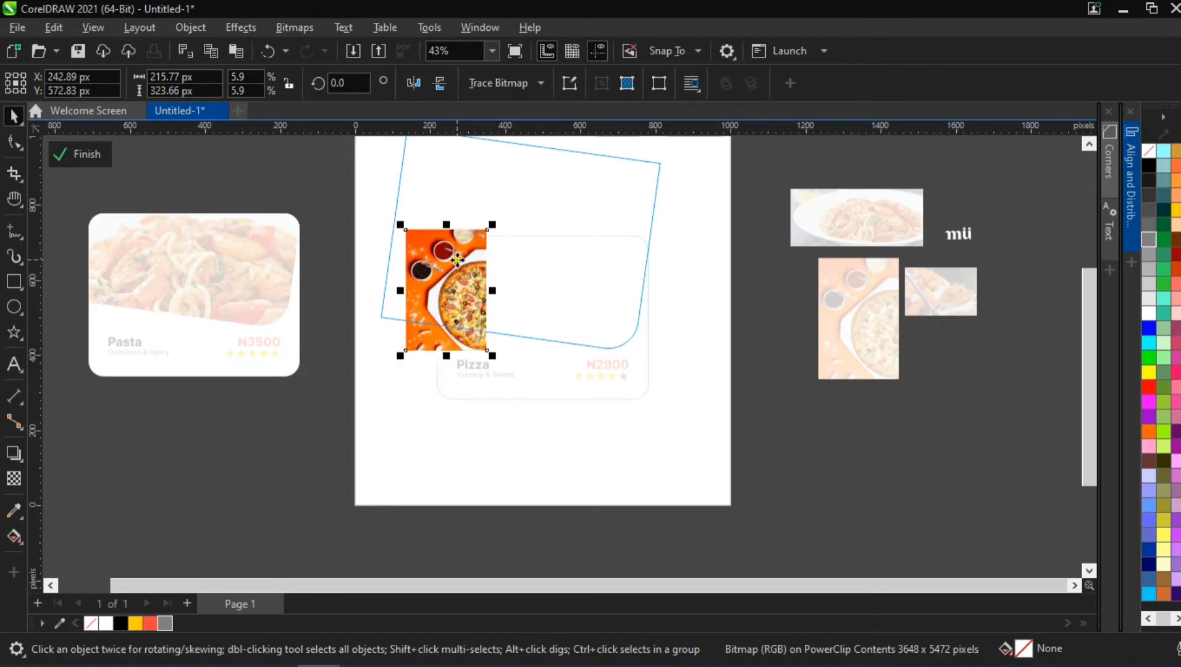
left_click(457, 260)
left_click_drag(500, 221, 547, 354)
left_click(473, 276)
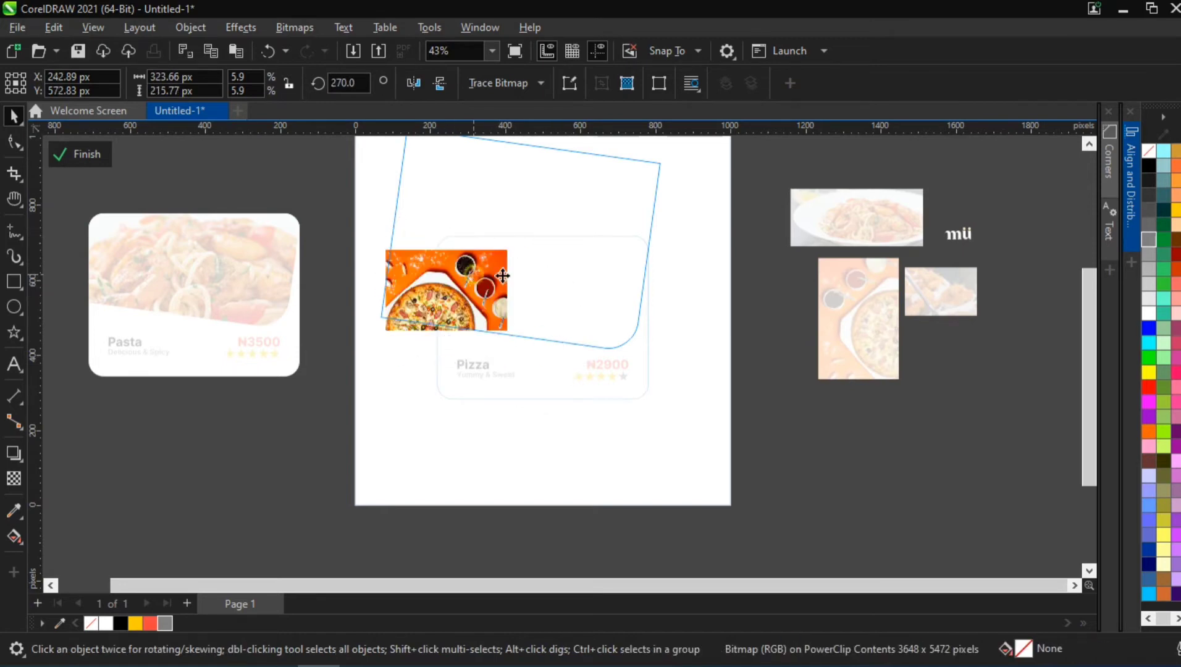
Step: Enlarge the pizza photo to about 856 by 571 px over the tilted frame and mirror it horizontally
left_click_drag(505, 316, 680, 396)
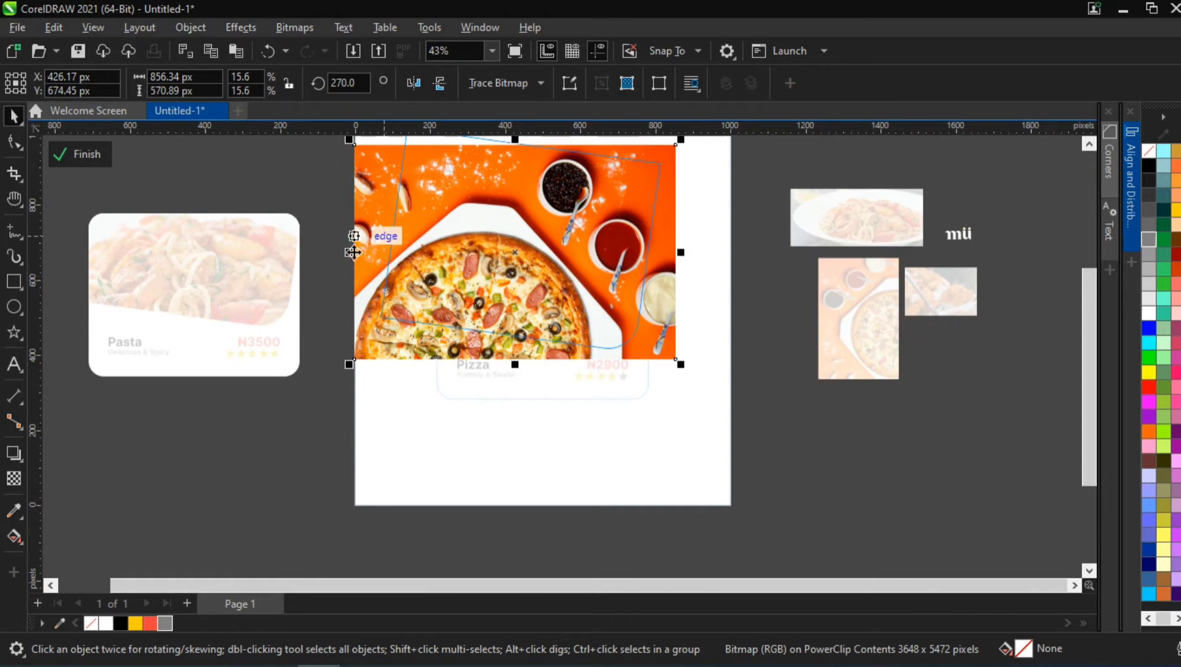
left_click_drag(514, 271, 522, 281)
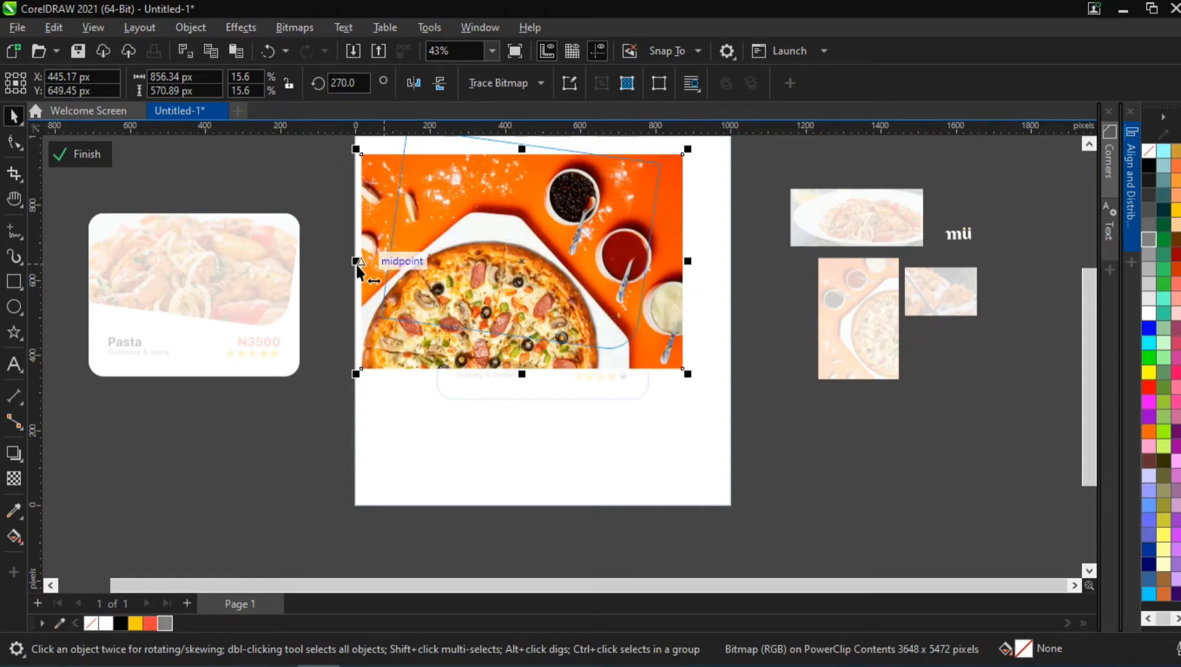
left_click_drag(361, 261, 556, 295)
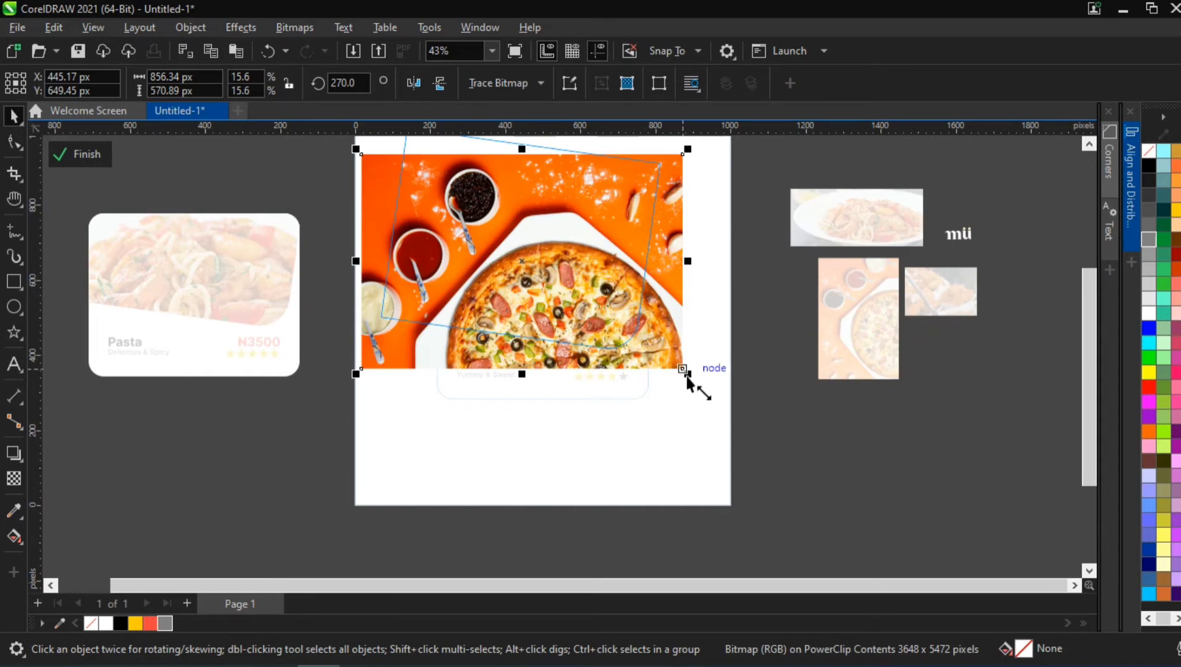
Step: Scale the pizza photo to about 752 by 501 px, position it over the tilted frame and leave that frame's contents
left_click_drag(686, 376, 670, 372)
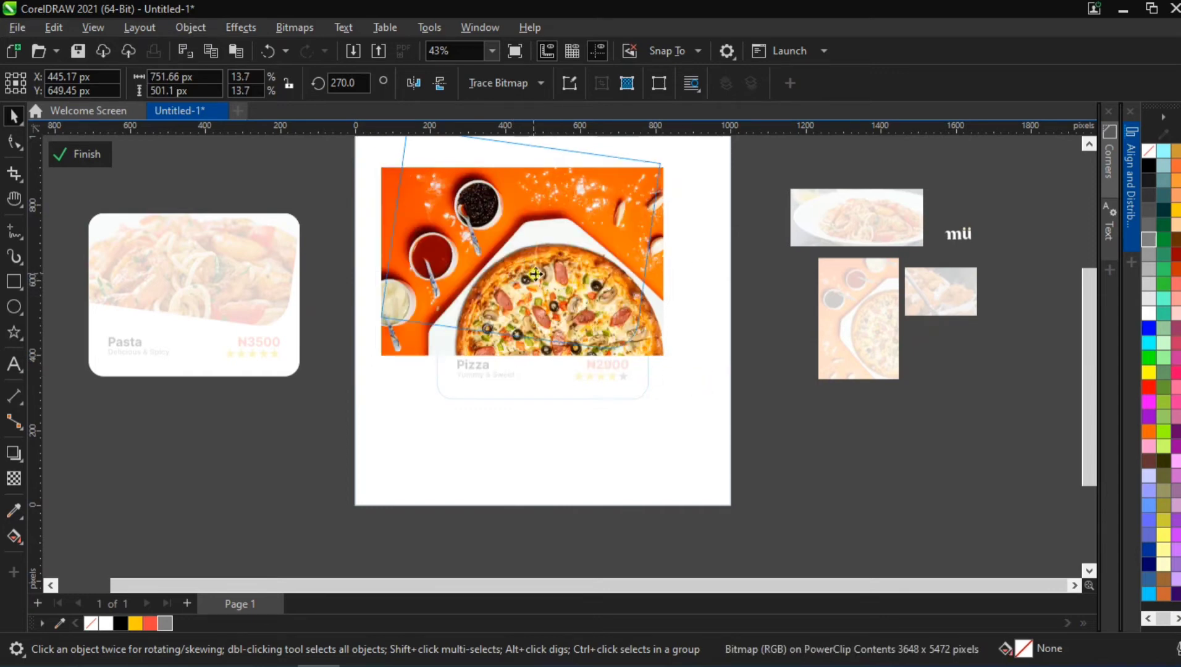
left_click_drag(540, 272, 528, 275)
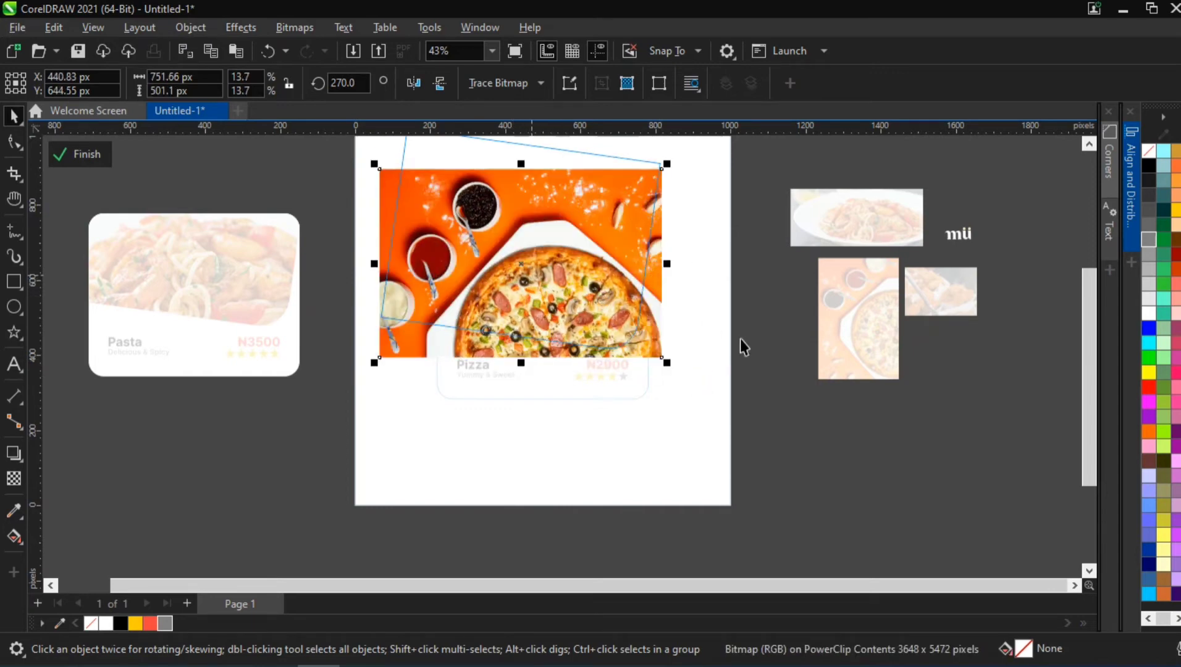
left_click(875, 439)
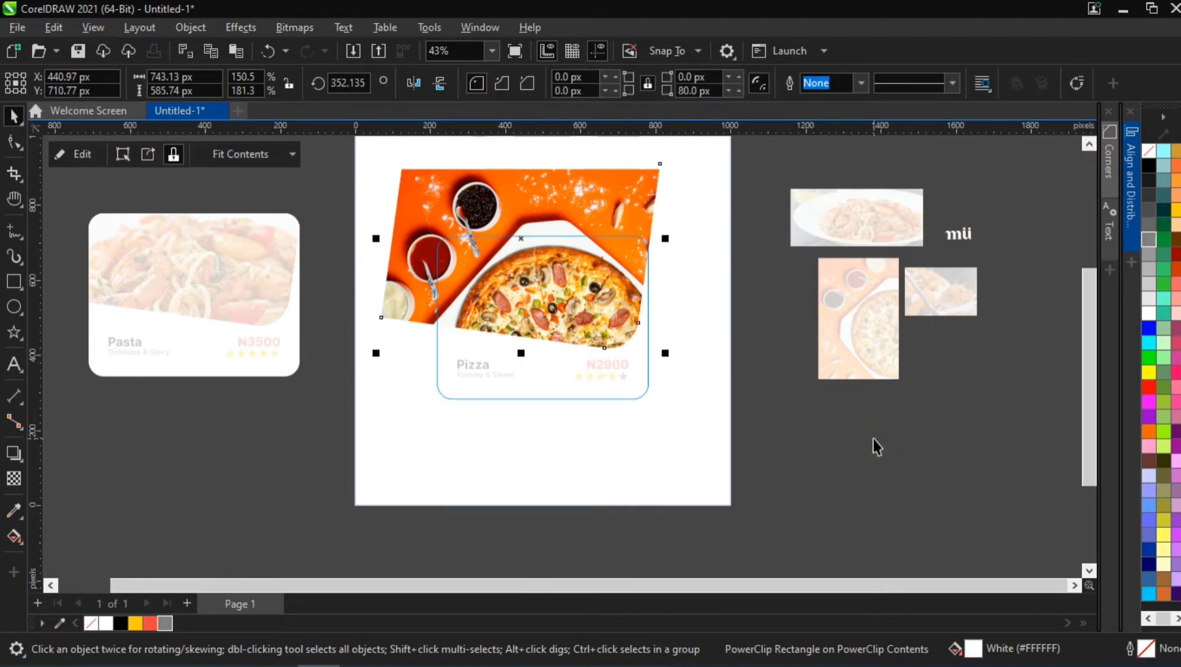
Step: Reopen the tilted frame's contents, reduce the pizza photo to about 707 by 472 px, reposition it and finish editing the frame
double_click(521, 292)
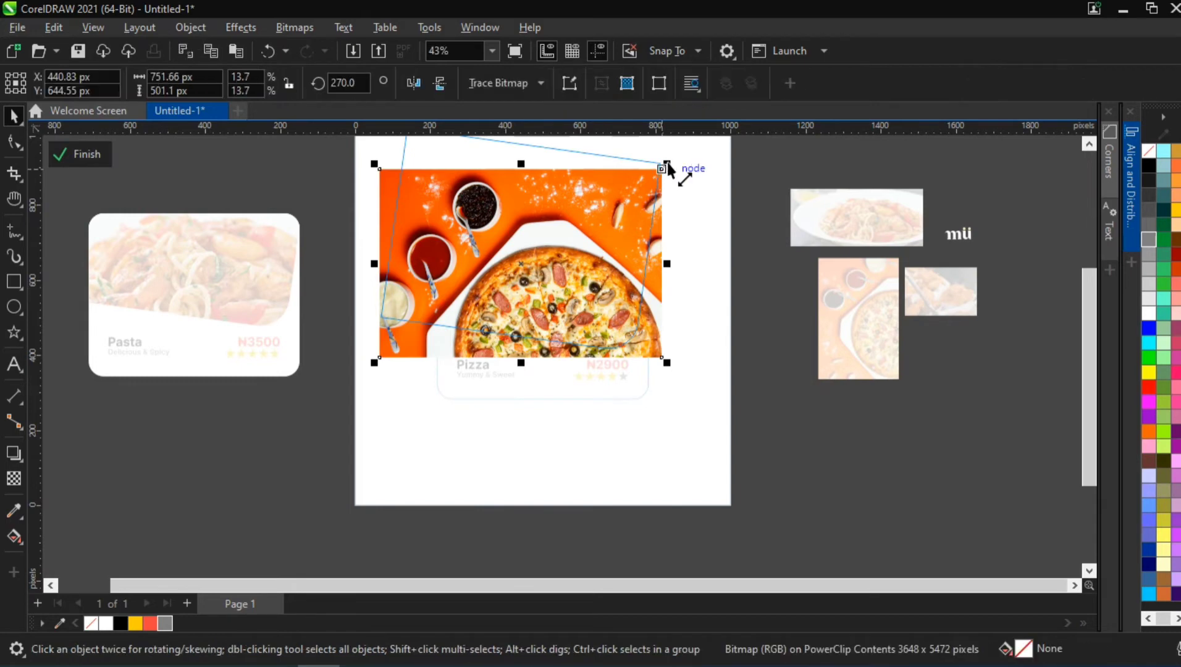
left_click_drag(667, 162, 685, 176)
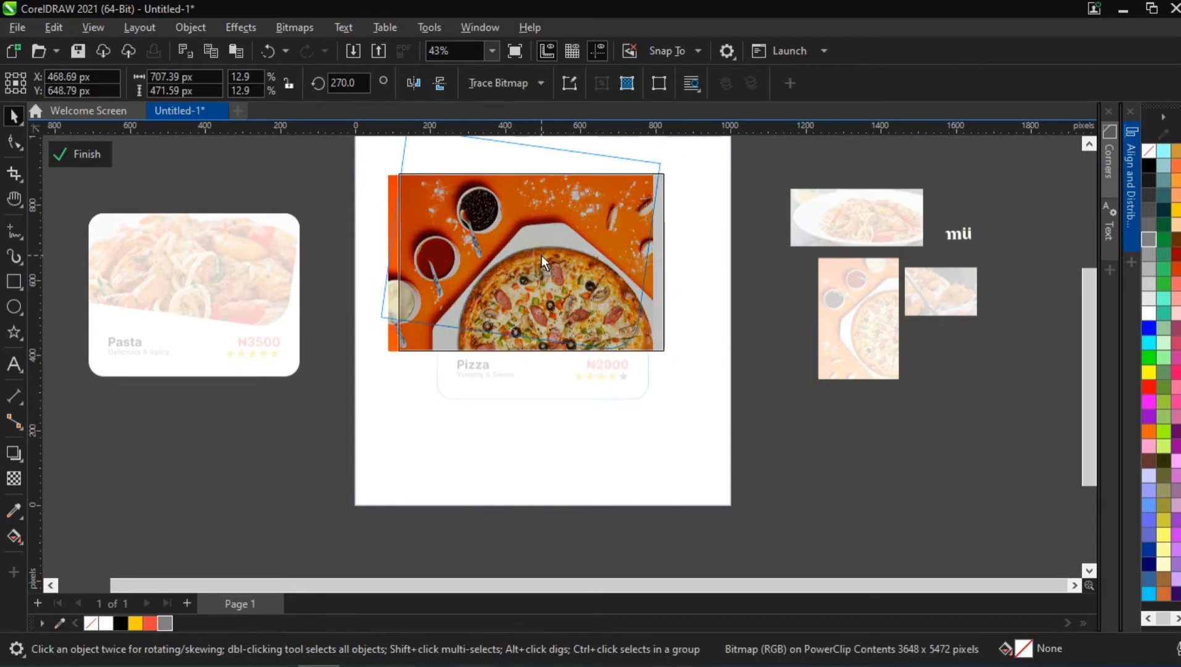
left_click_drag(541, 260, 534, 251)
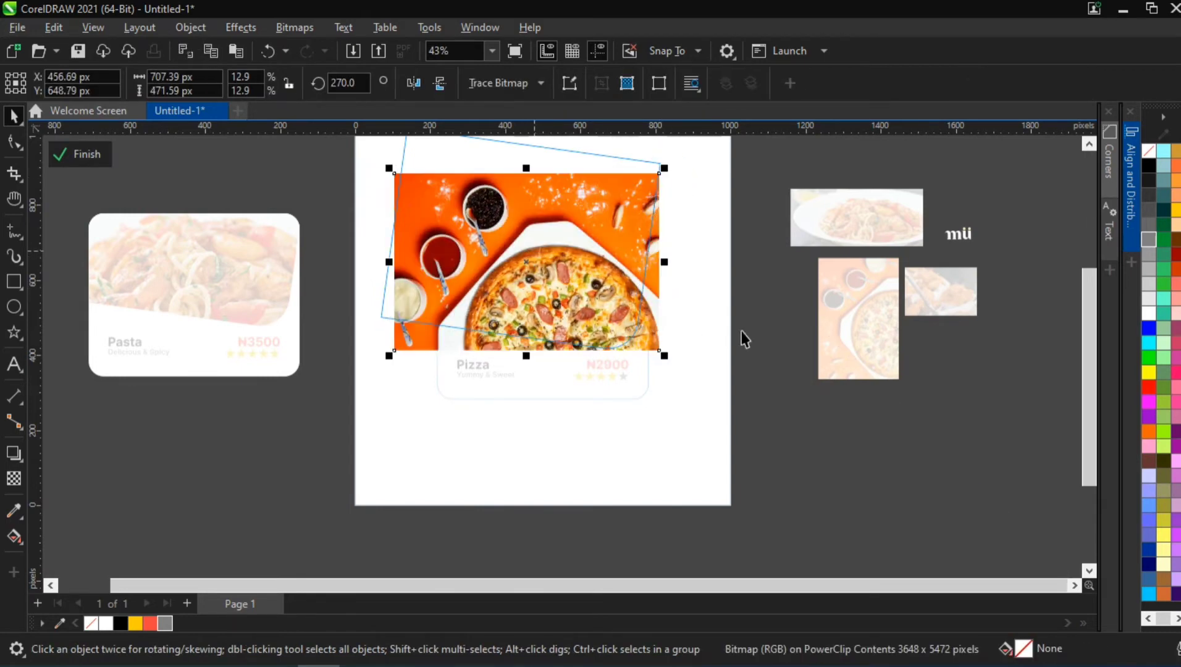
left_click(826, 413, "ctrl")
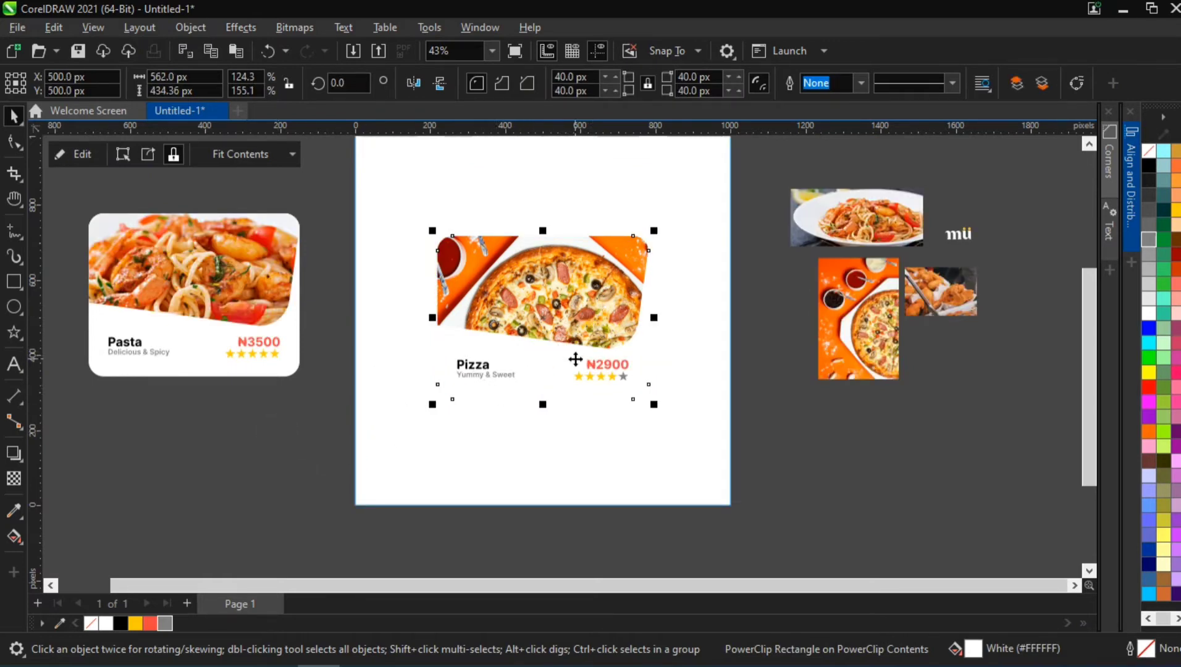
Step: Group all elements of the Pizza card and place a copy of the group directly below the Pasta card
scroll(575, 359, "up", 2)
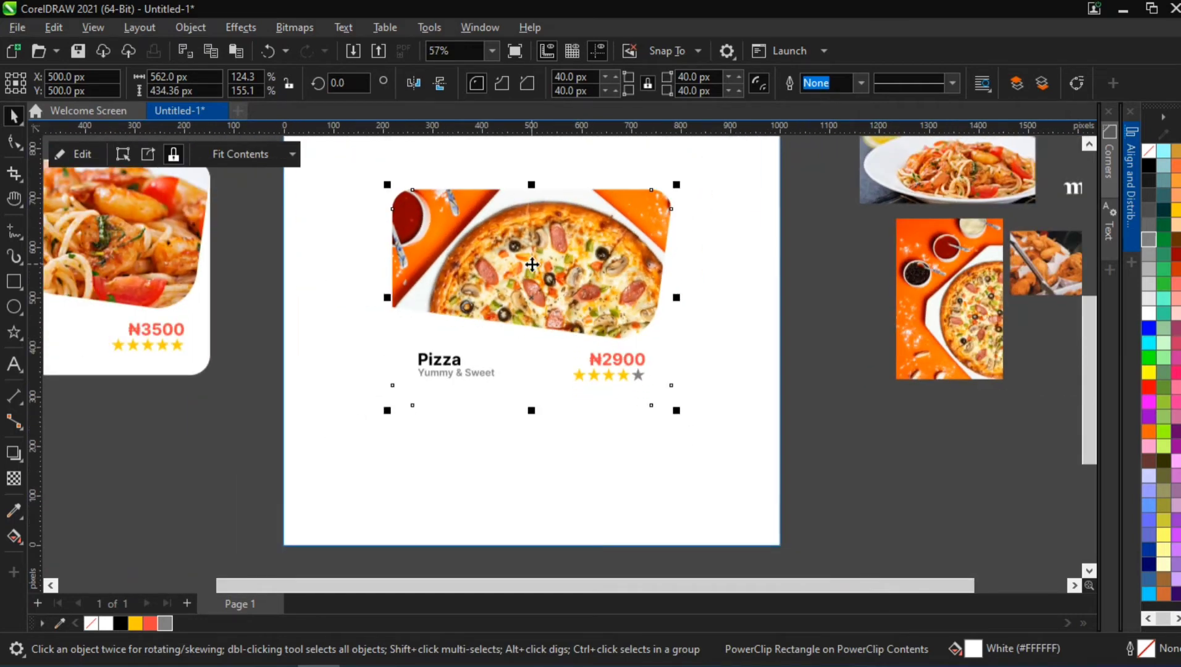
scroll(531, 264, "down", 2)
left_click(744, 162, "ctrl")
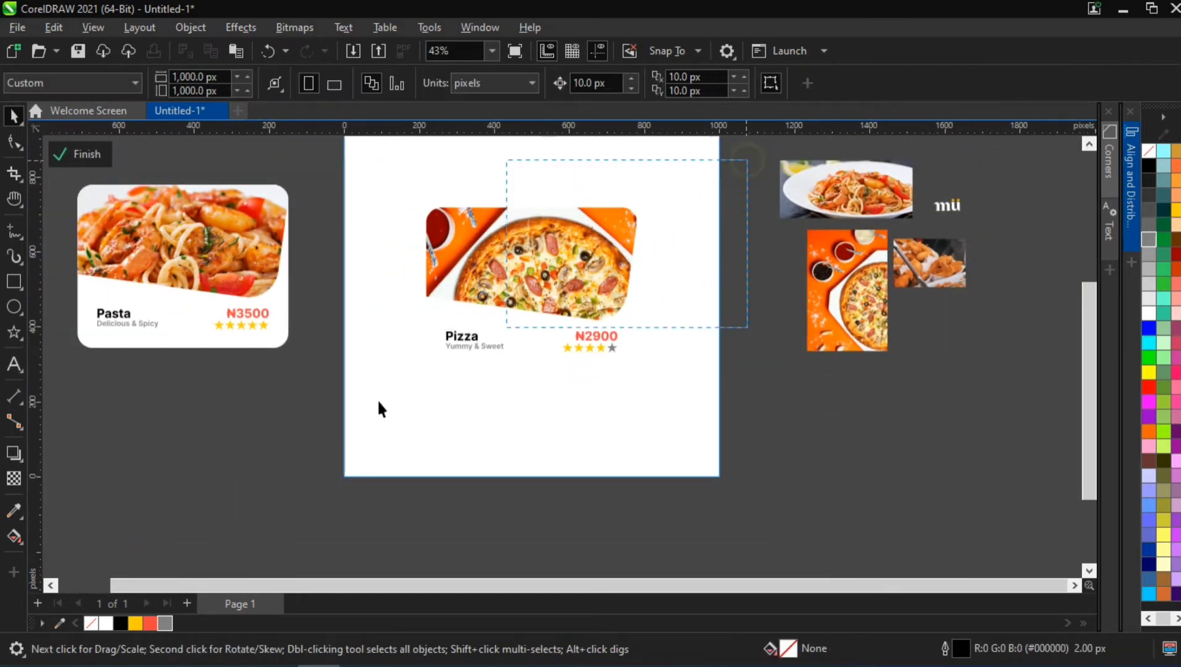
key("ctrl+a")
key("ctrl+g")
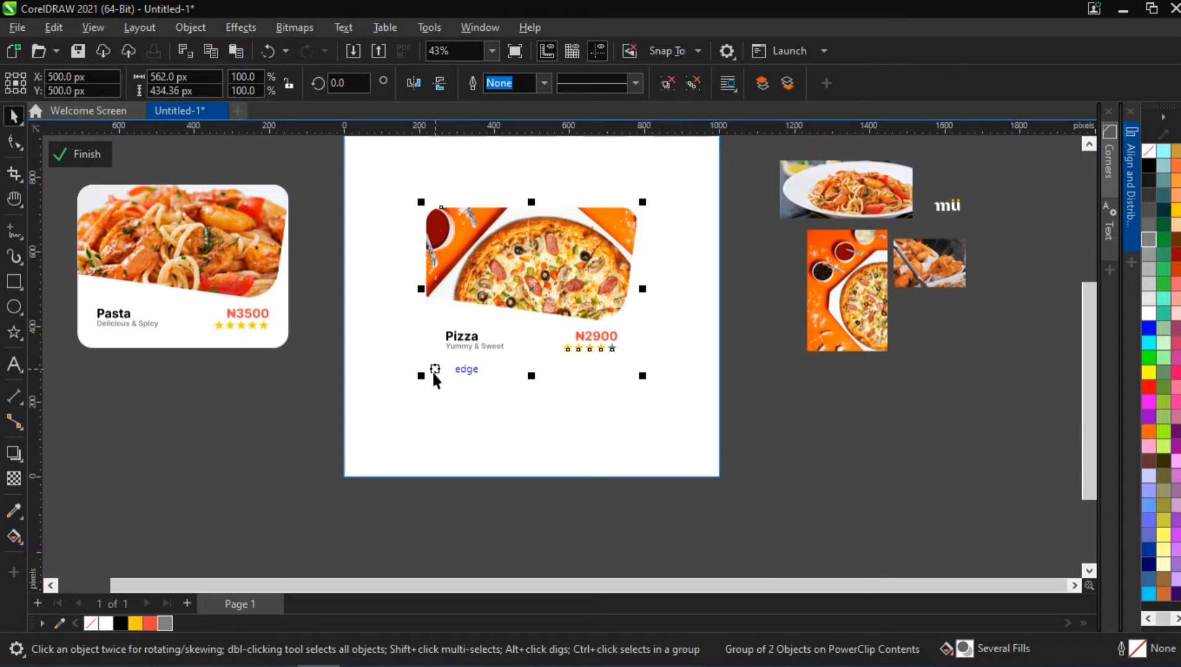
left_click_drag(568, 237, 226, 389)
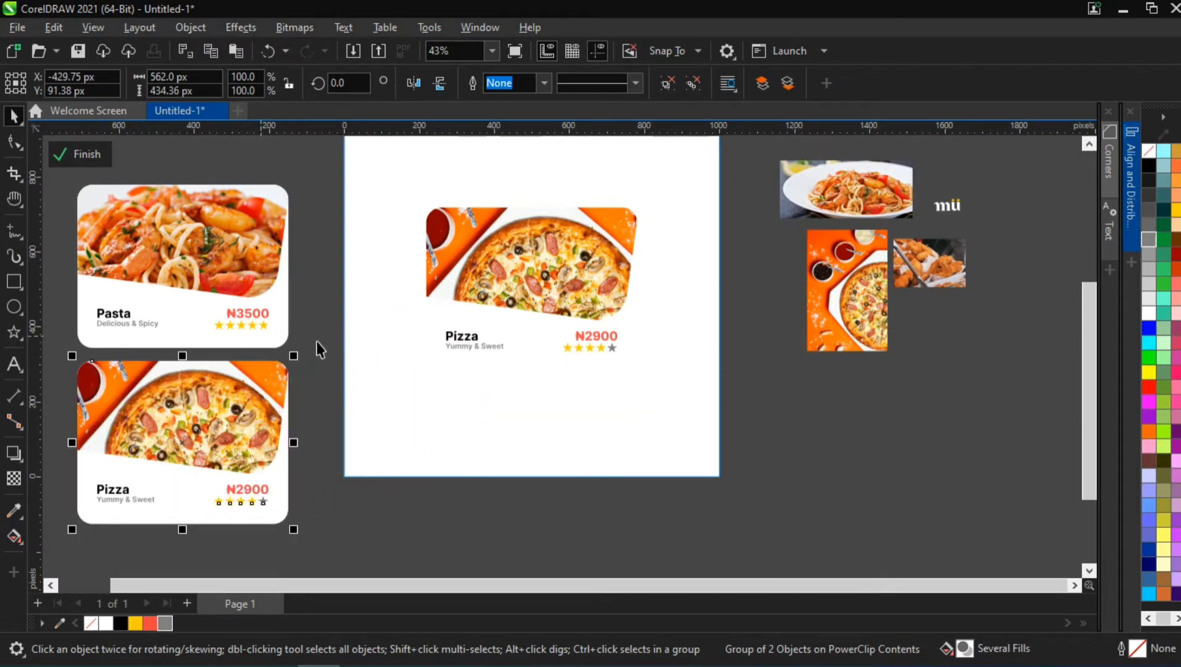
Step: Ungroup the Pizza card that remains in the middle of the page
left_click(519, 285)
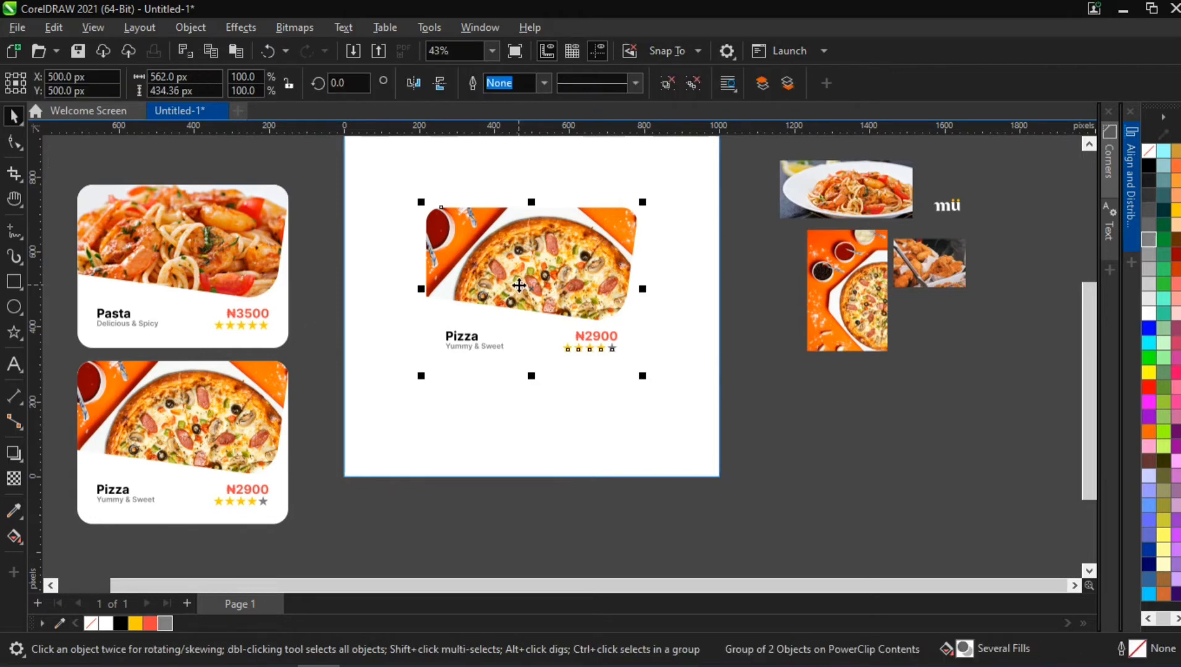
key("ctrl+u")
scroll(586, 309, "up", 4)
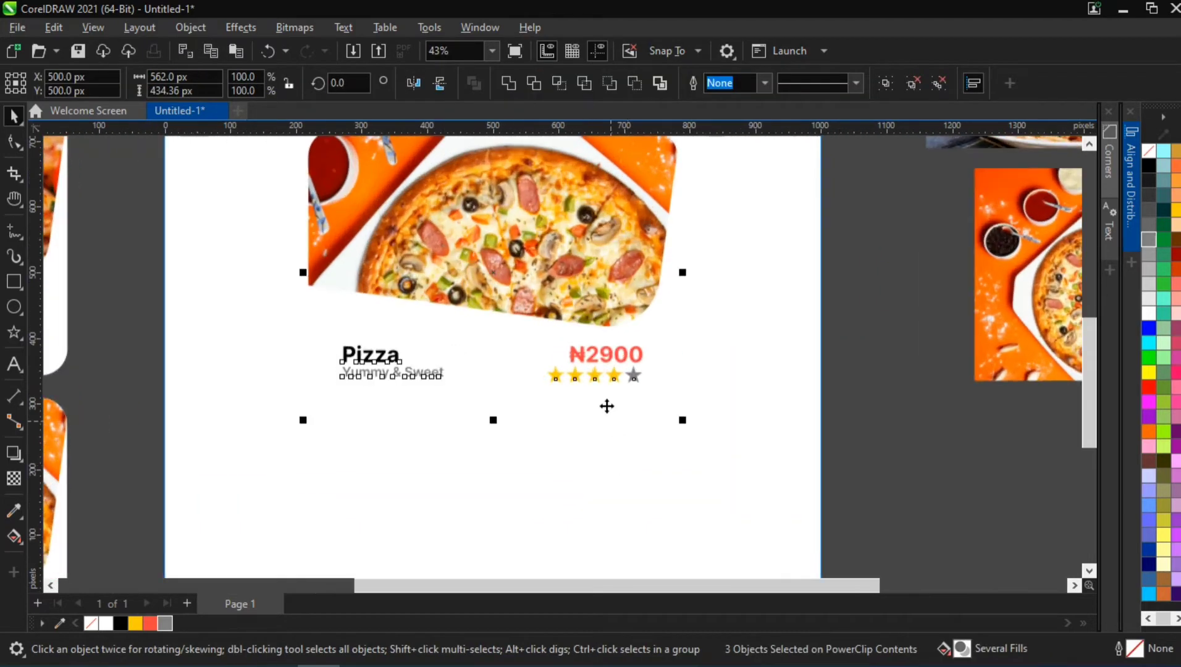
Step: Try to replace the card title Pizza with Chicken, and undo the text change
left_click(276, 331)
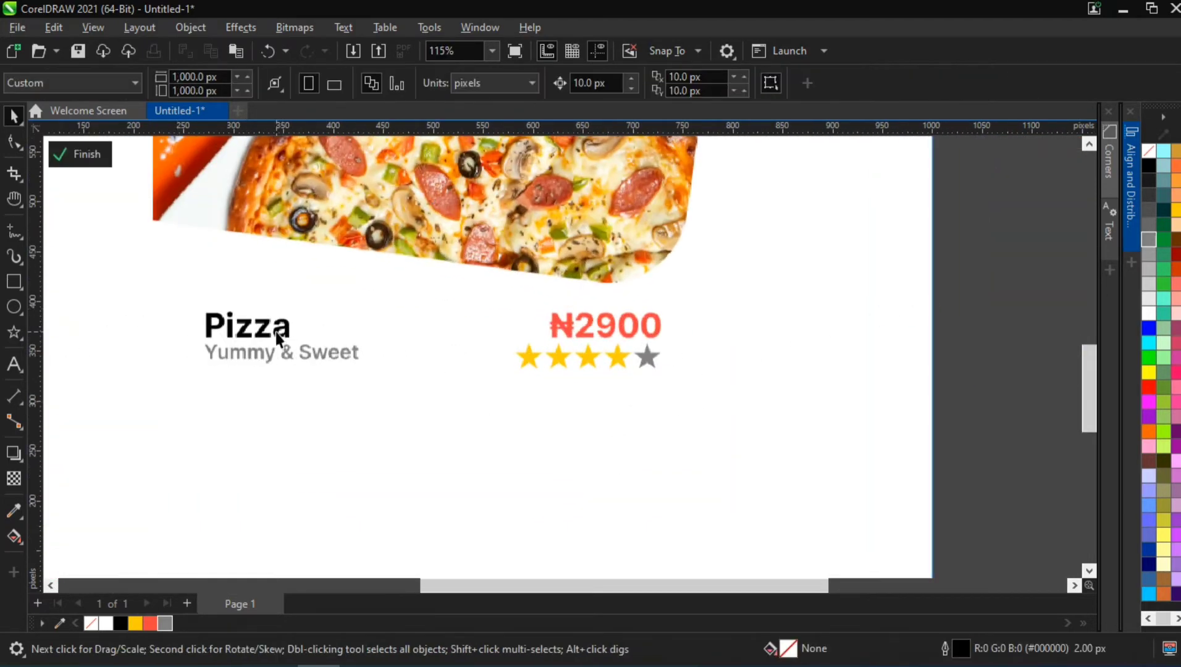
left_click(272, 328)
double_click(212, 324)
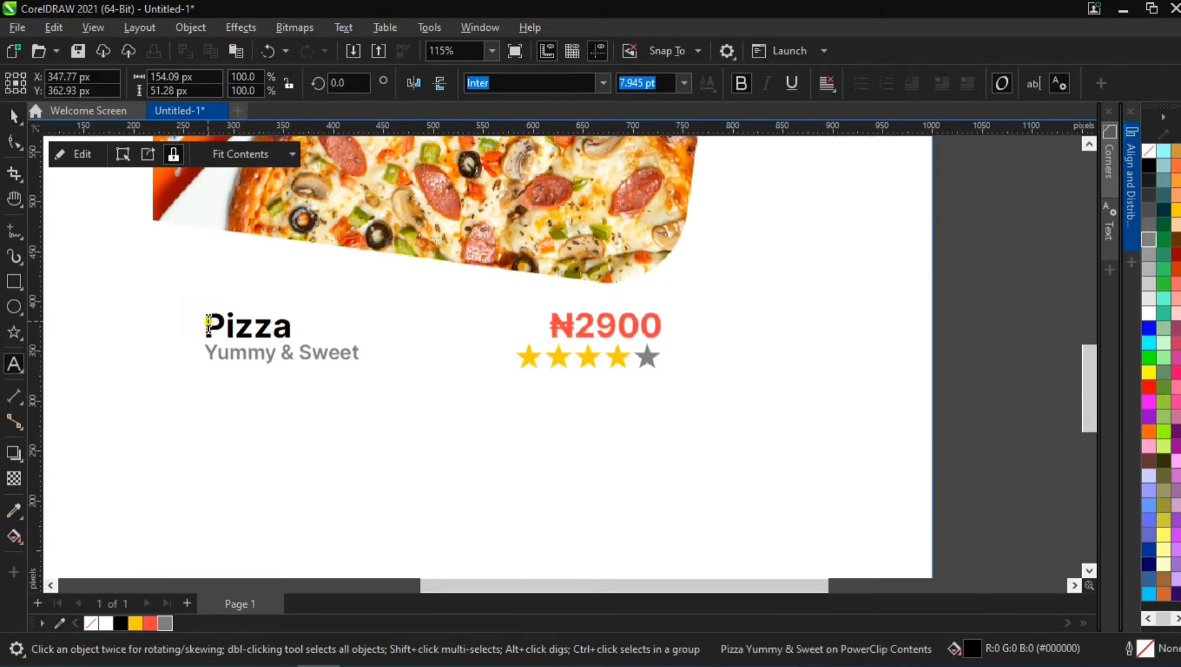
left_click_drag(207, 324, 310, 320)
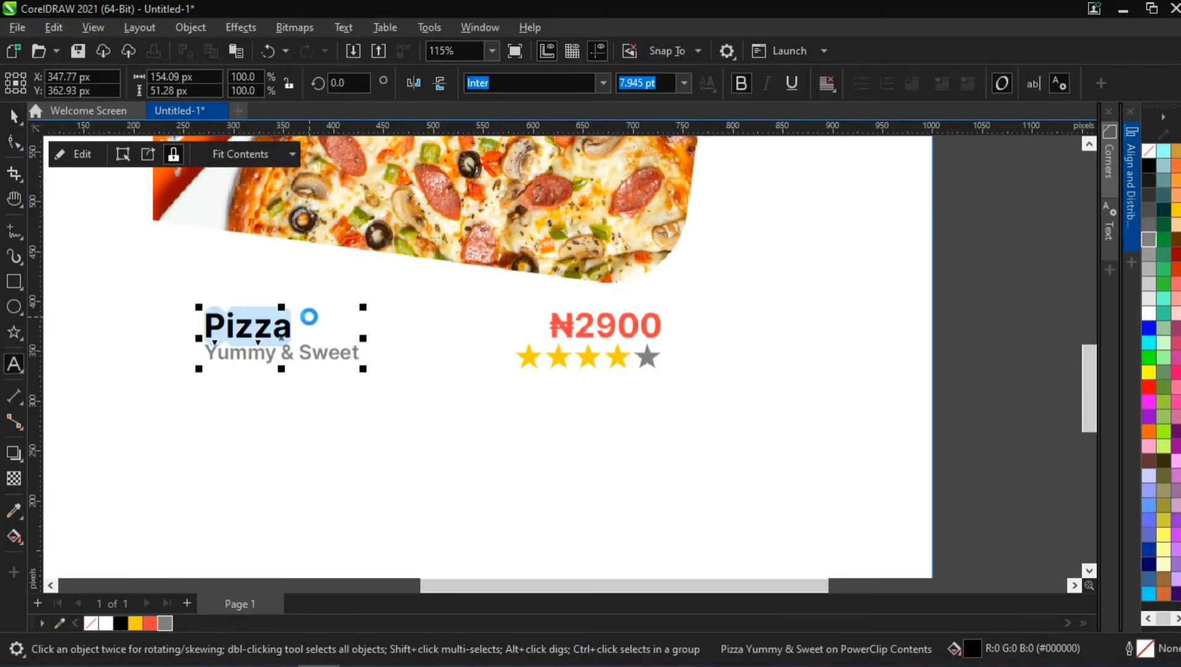
type("ChickenYummy & Sweet")
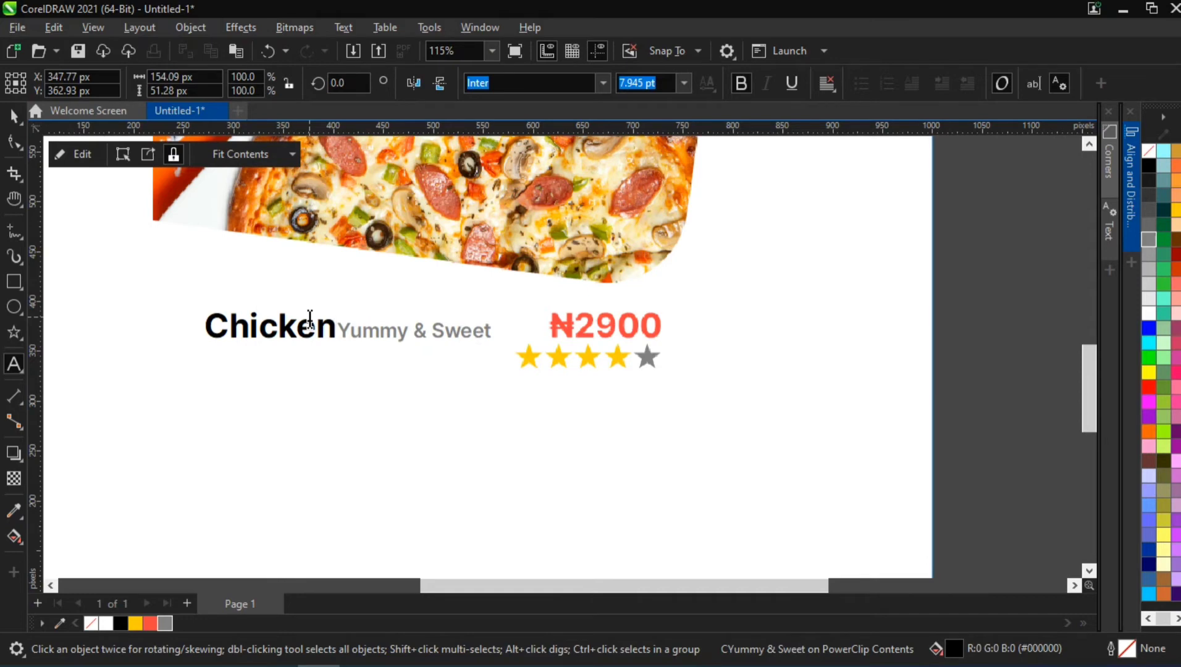
key("ctrl+z")
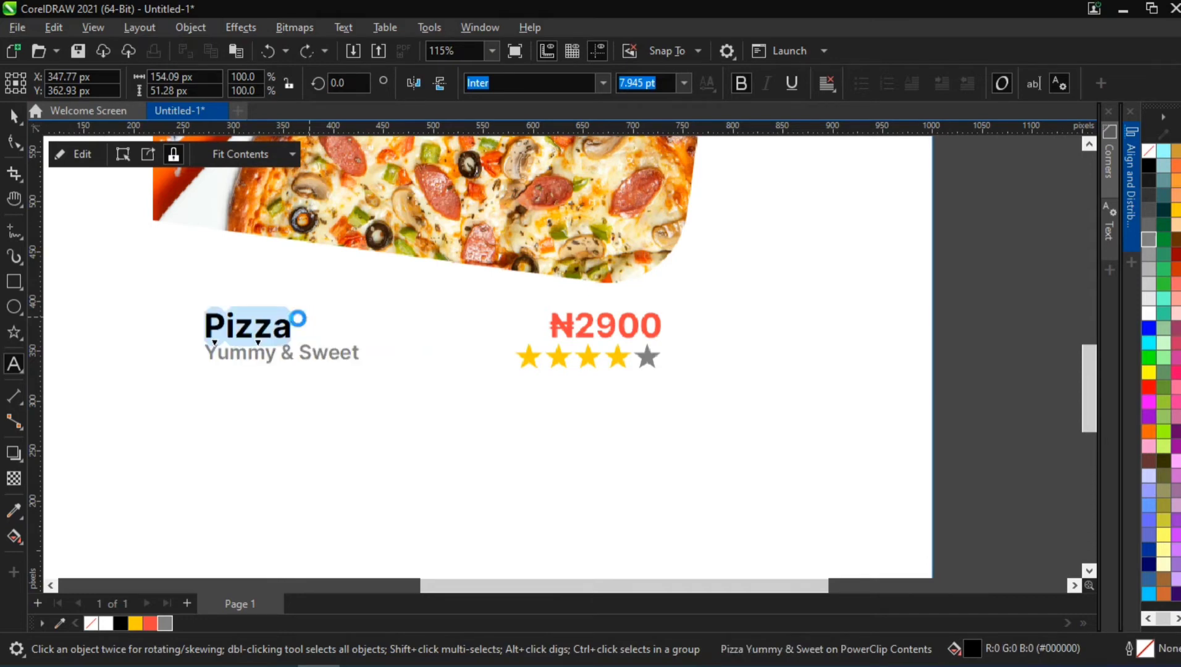
Step: Try to erase the Pizza title letter by letter and begin a new title starting with C, and undo the edits
left_click(228, 315)
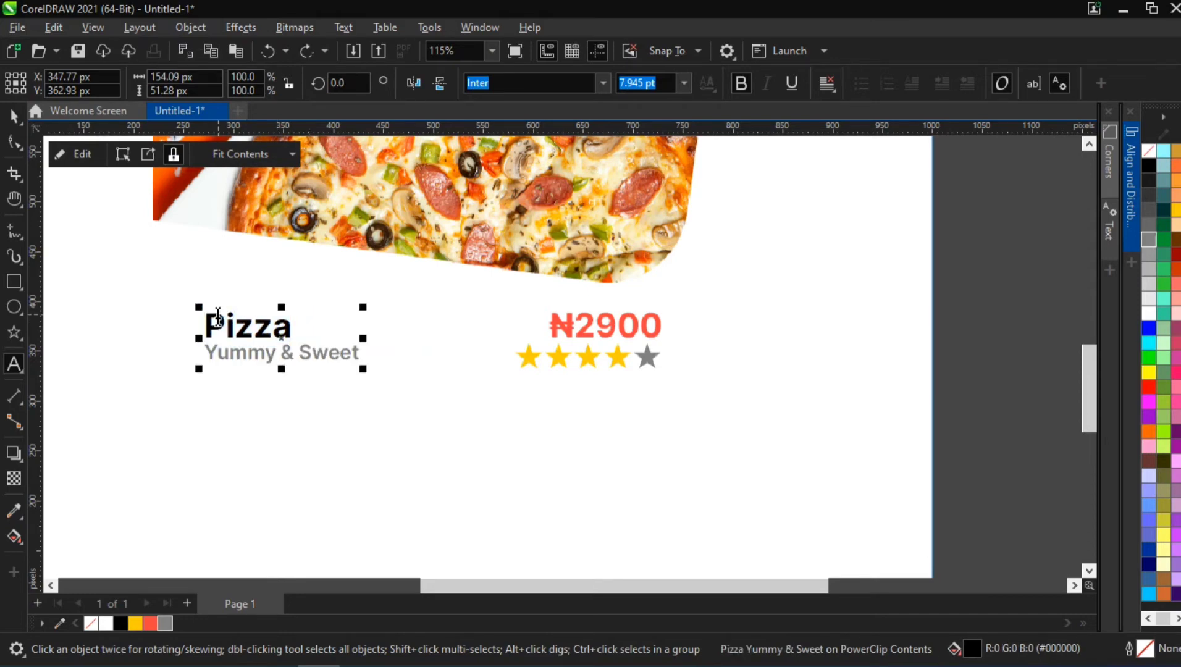
left_click(283, 331)
key("BackSpace")
key("BackSpace")
key("BackSpace")
key("BackSpace")
key("BackSpace")
key("BackSpace")
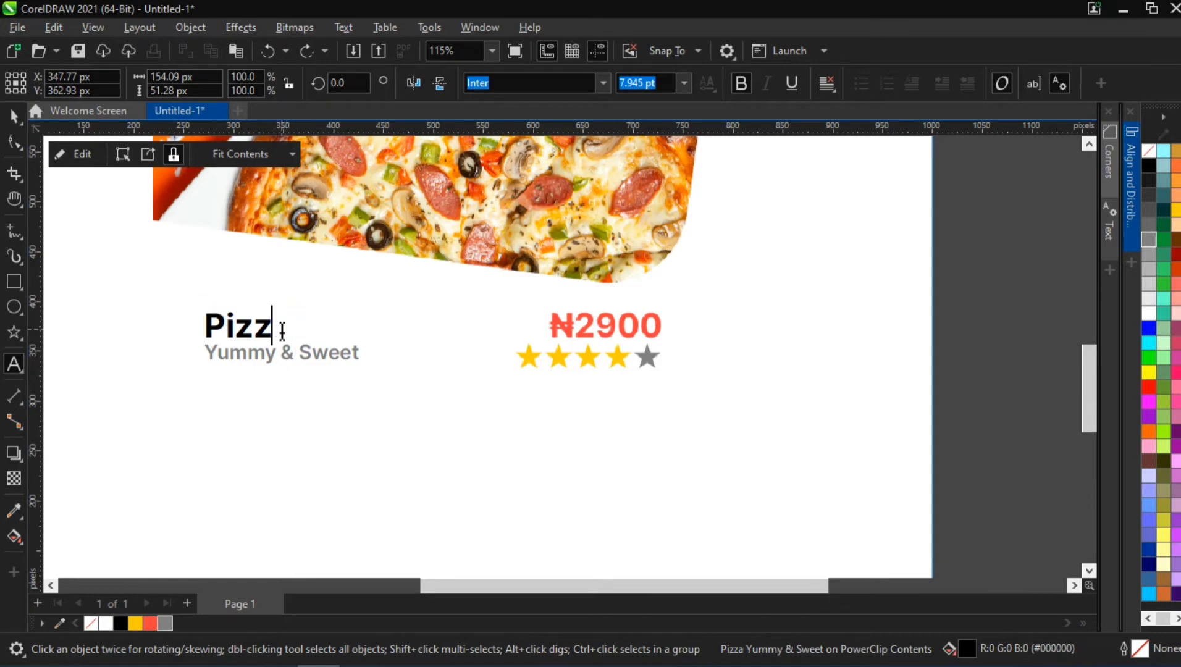
type("CYummy & Sweet")
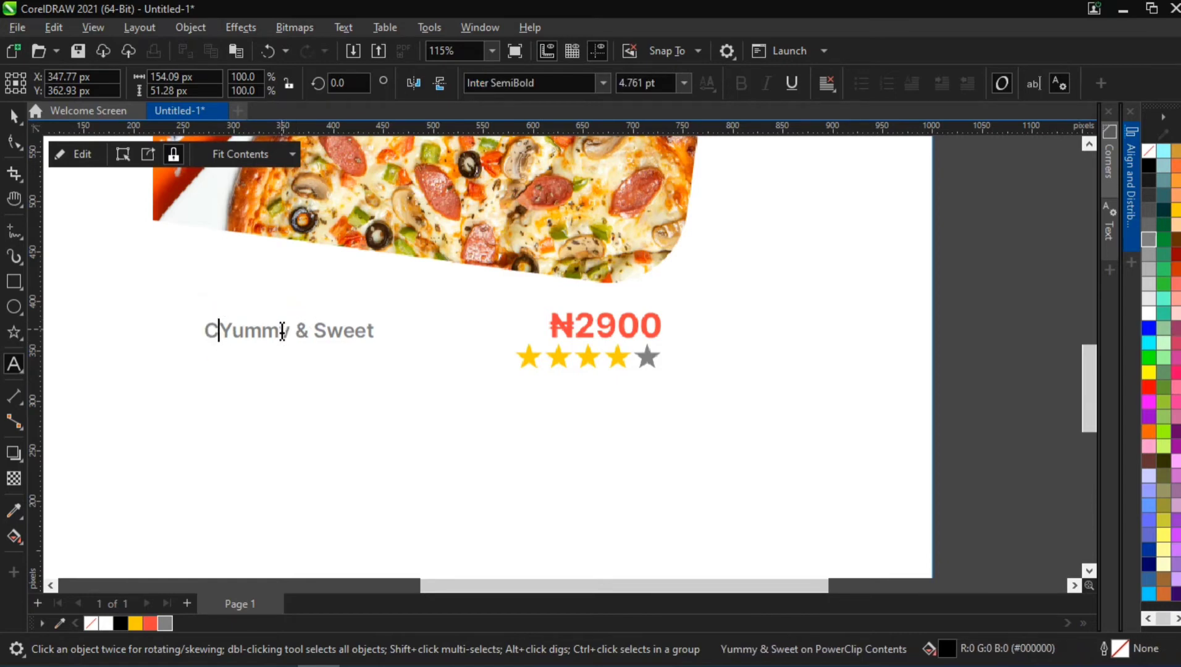
key("ctrl+z")
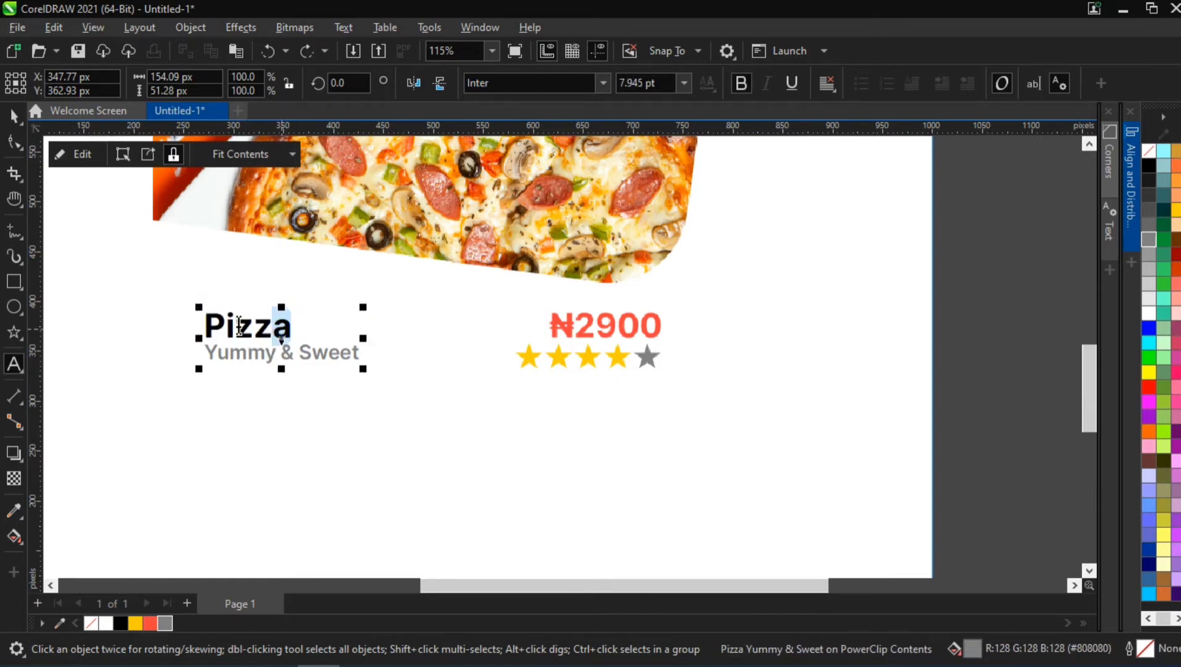
Step: Replace the card title Pizza with Chicken, keeping the subtitle on its own line below
left_click(227, 332)
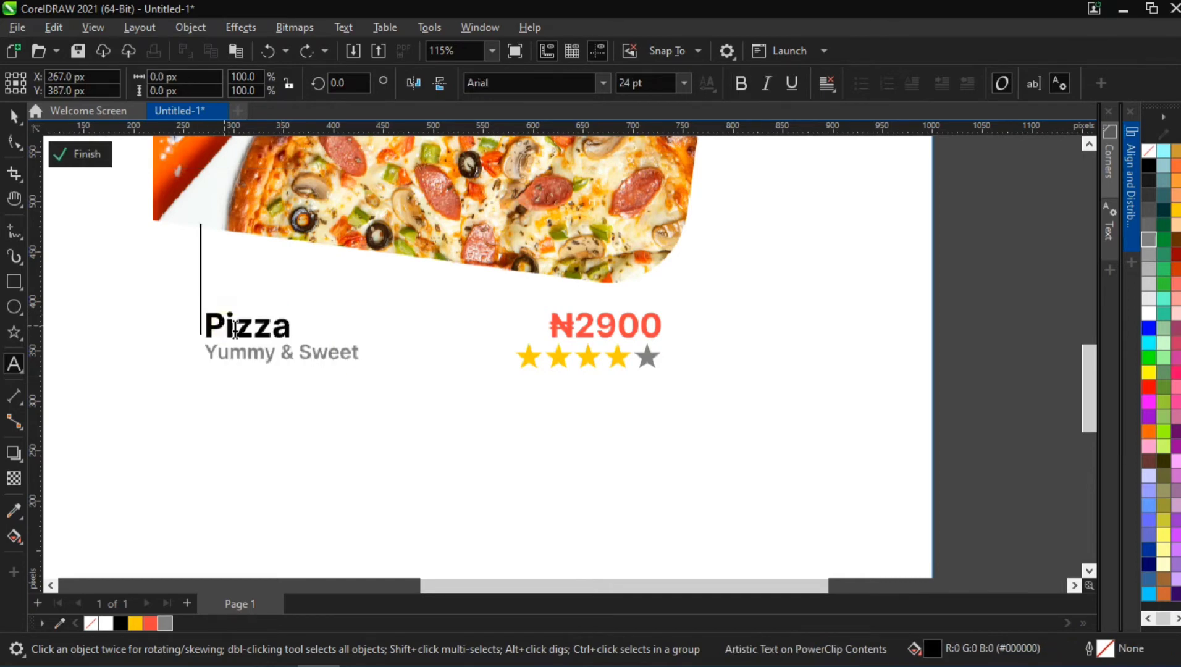
left_click(257, 355)
left_click(250, 329, "ctrl")
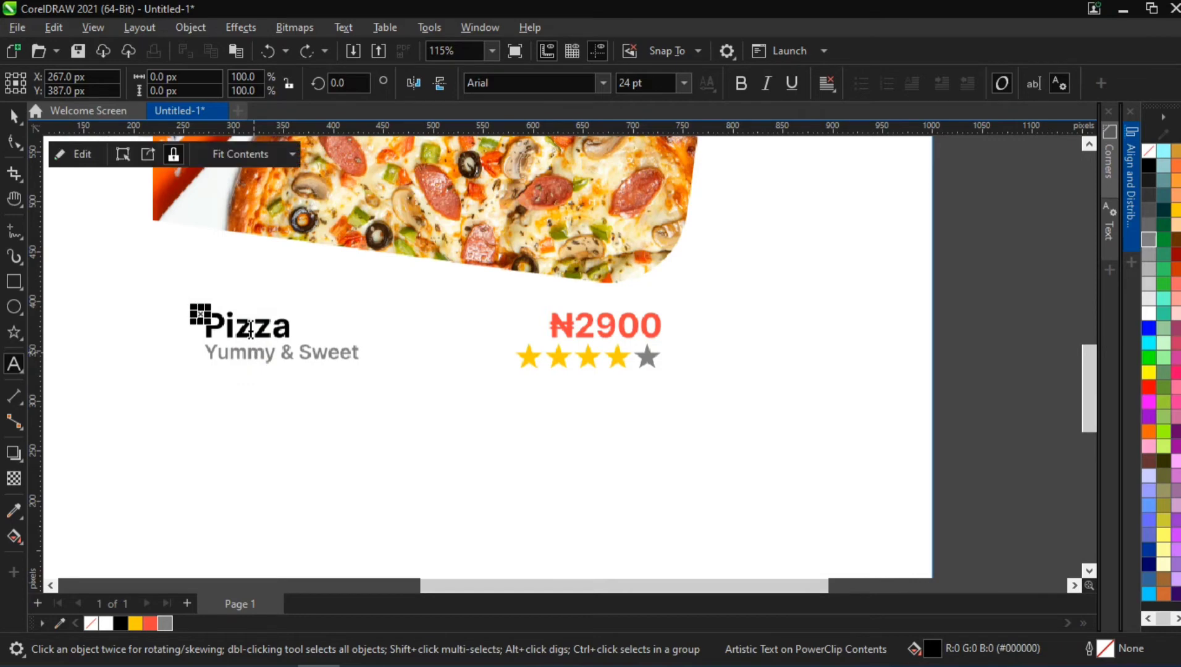
left_click(249, 328)
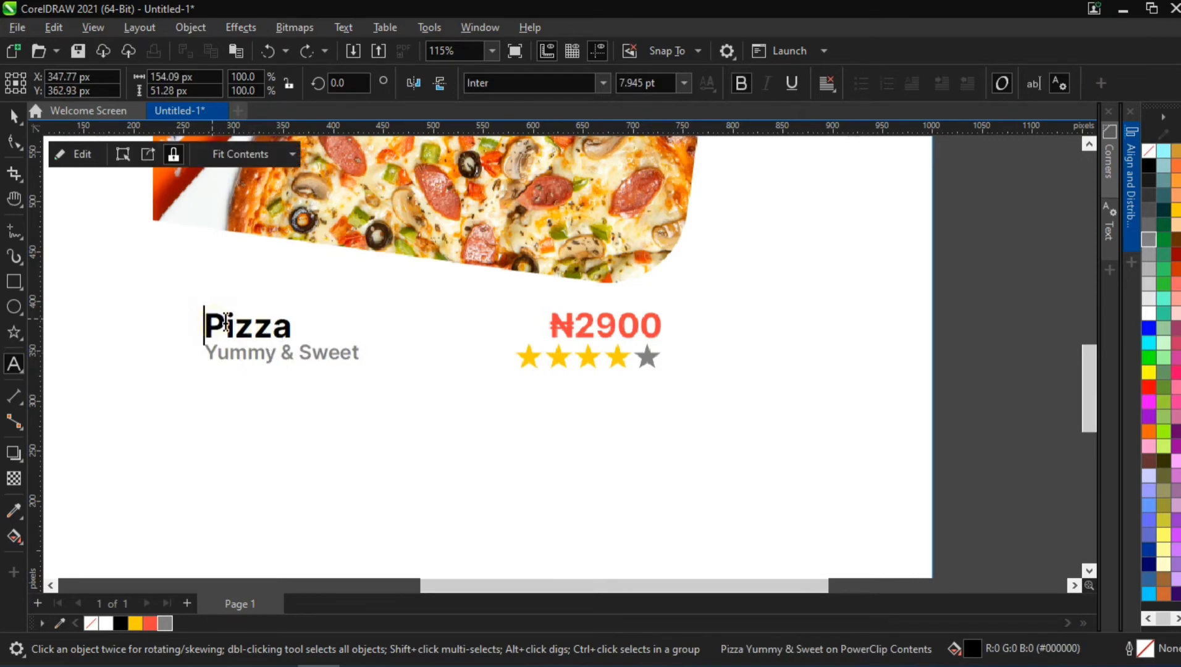
left_click_drag(209, 326, 288, 326)
type("Chicke")
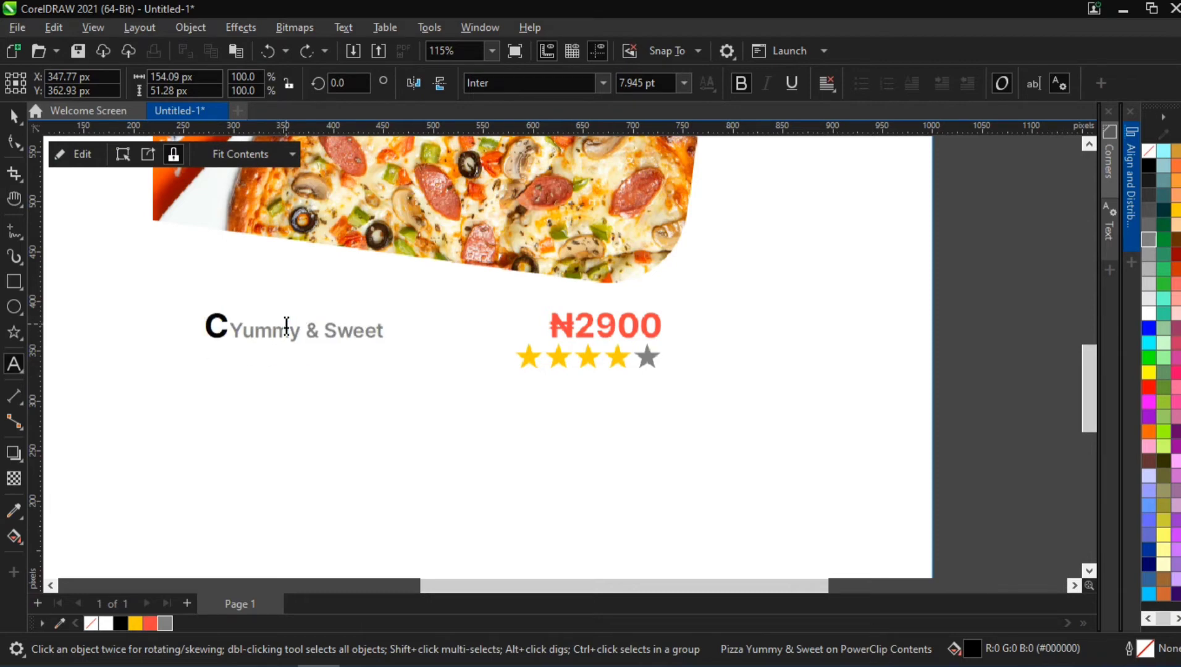
type("n")
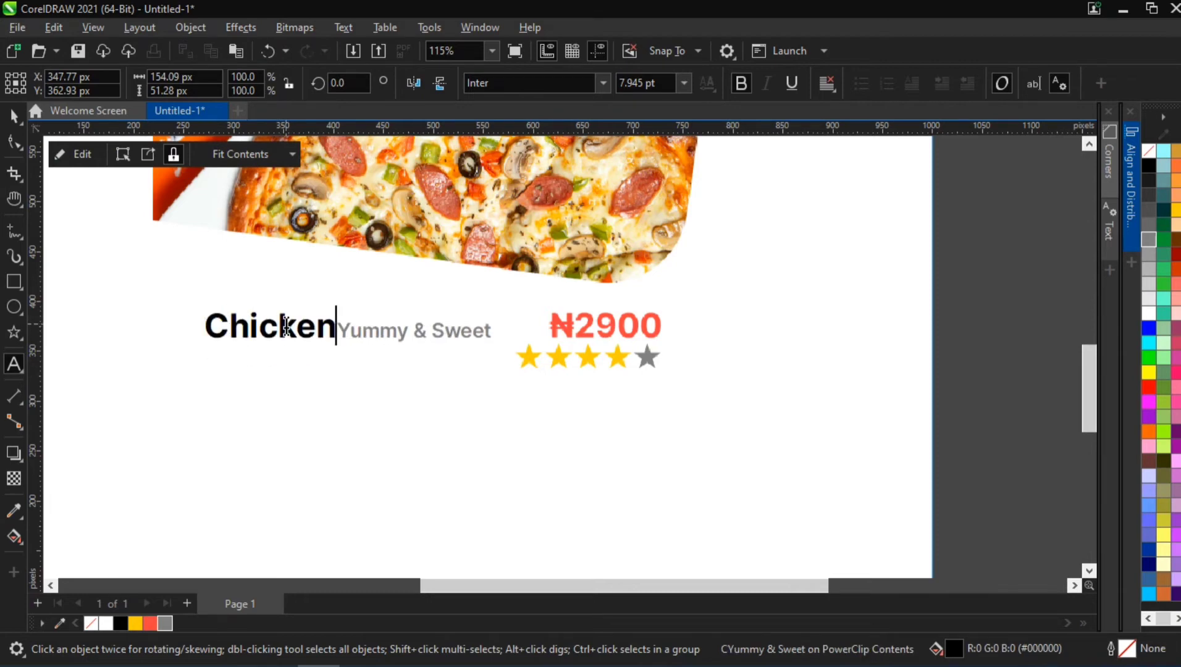
key("Return")
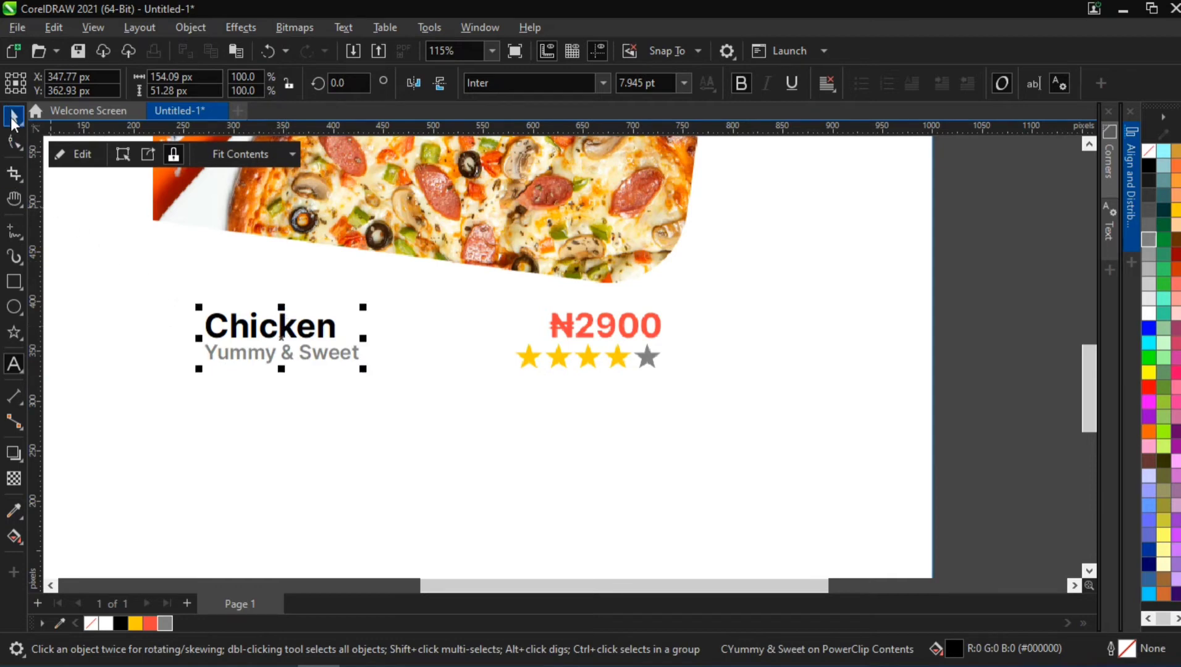
Step: Replace the subtitle under the Chicken title with "Fried & Crip"
double_click(228, 351)
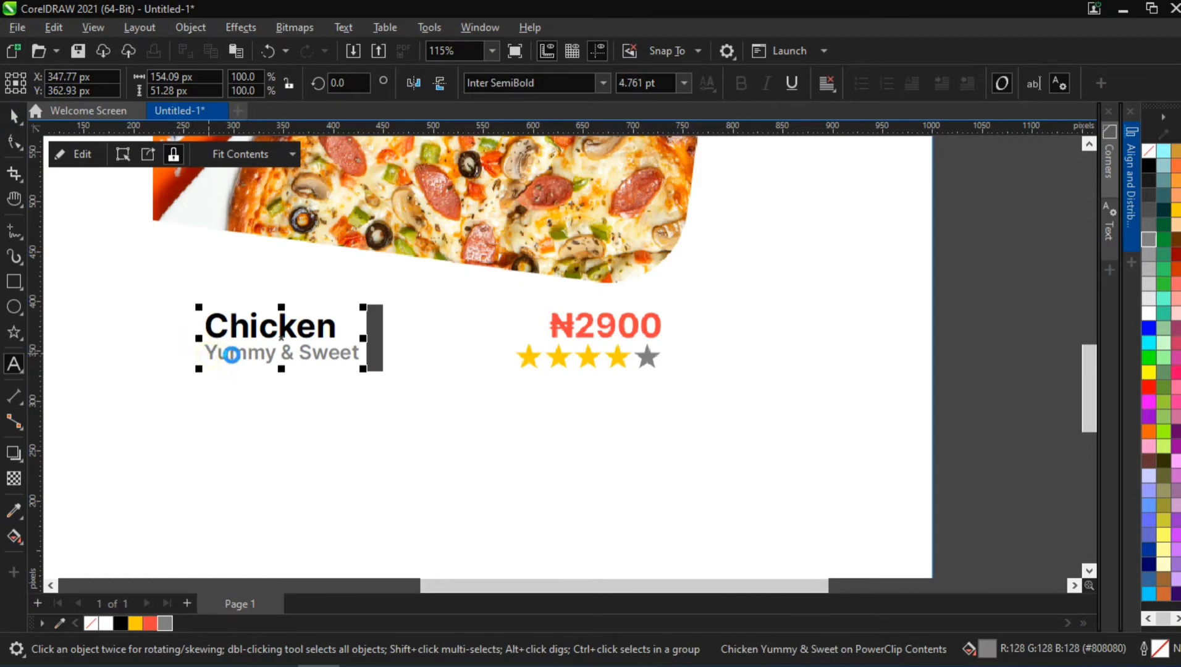
left_click_drag(229, 353, 303, 358)
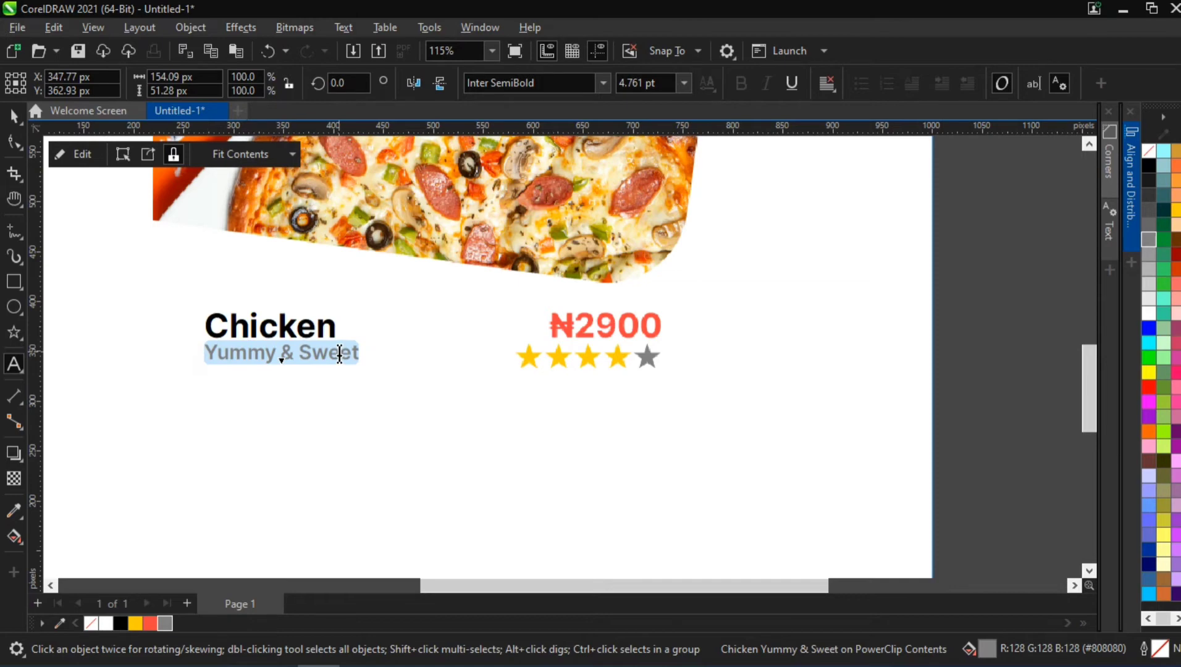
type("Fried")
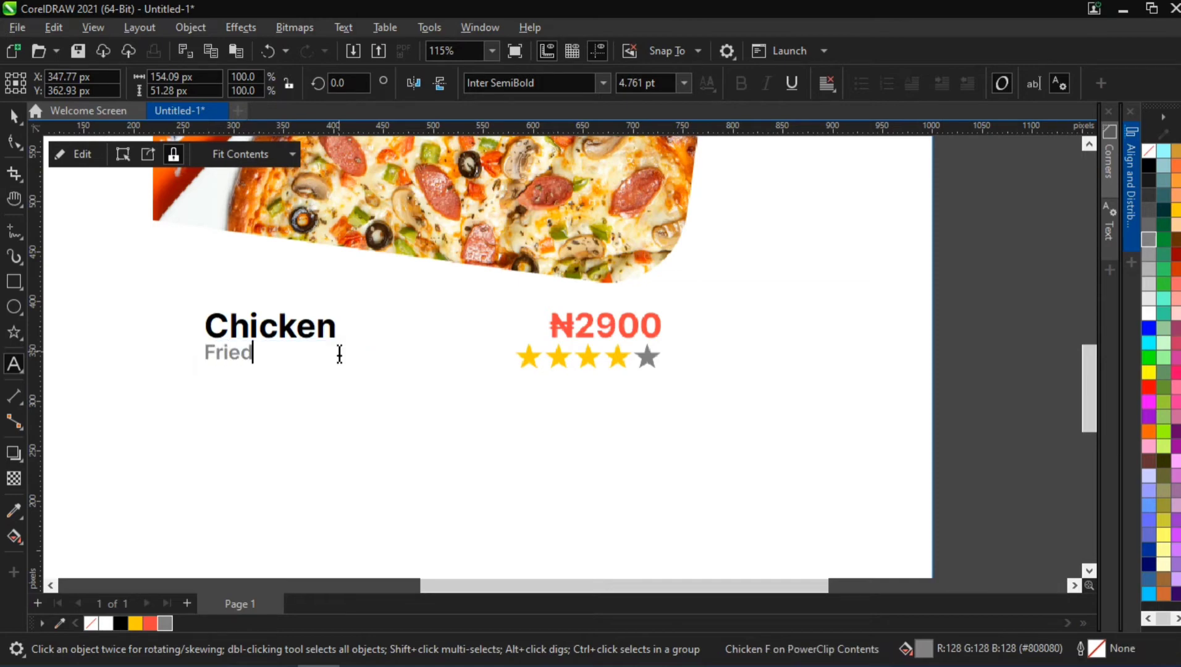
type(" & Crip")
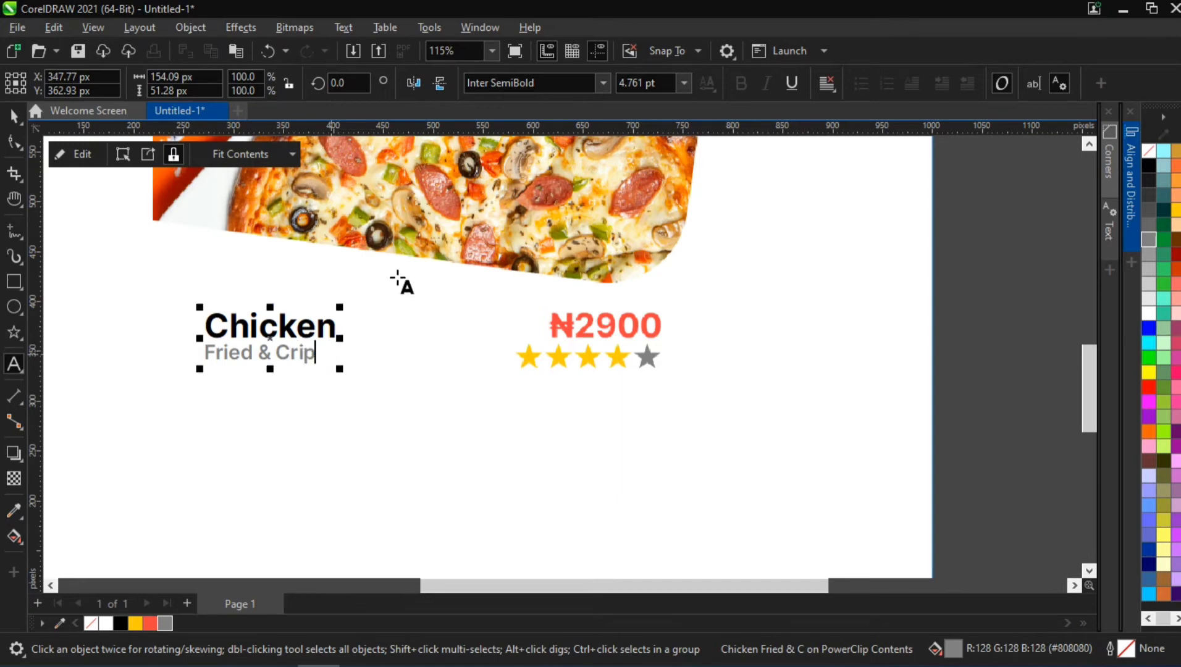
left_click(15, 113)
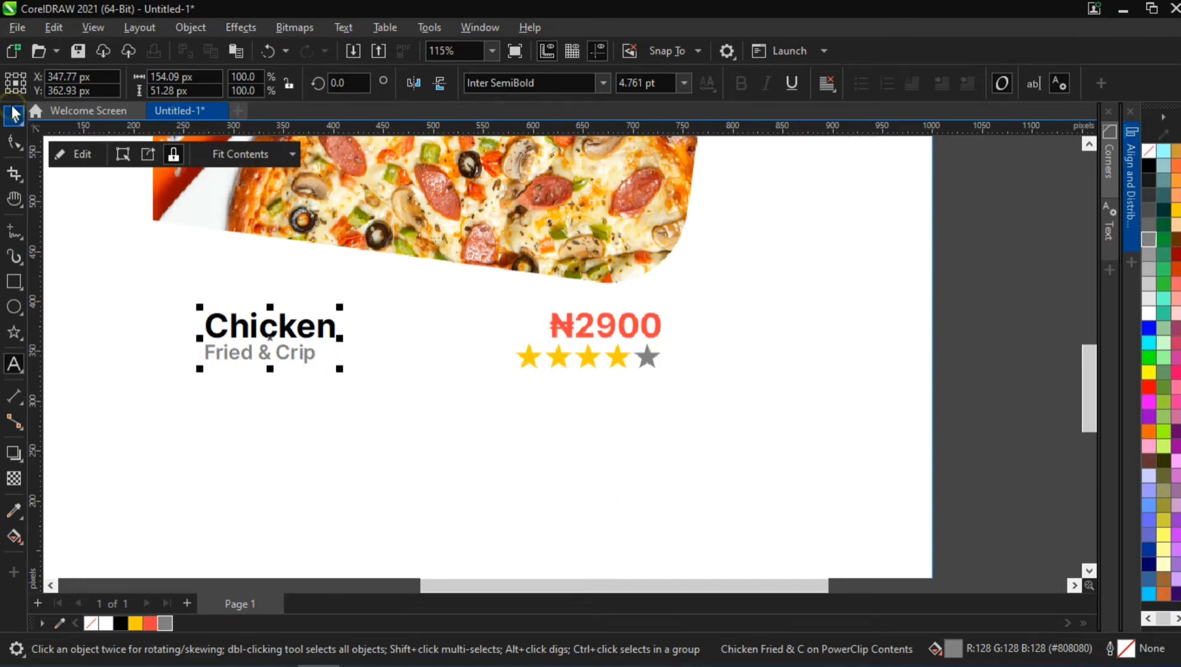
Step: Change the price on the Chicken card to ₦4200
left_click(612, 324)
left_click(611, 325, "ctrl")
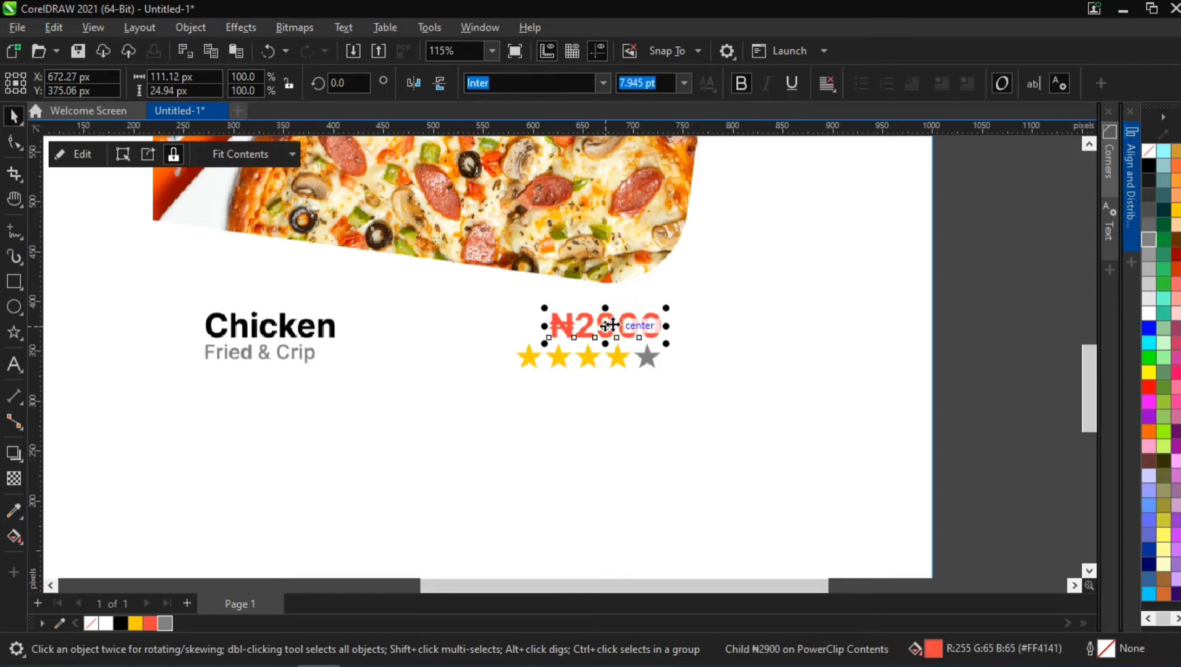
left_click(610, 326)
double_click(610, 325)
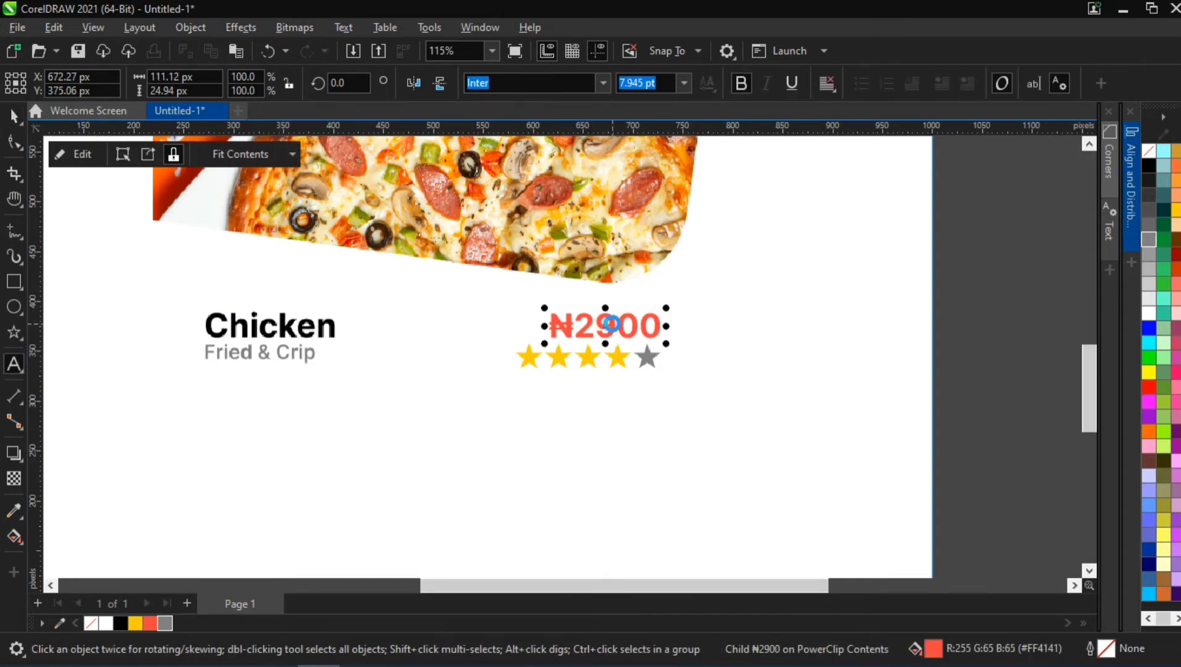
key("BackSpace")
key("BackSpace")
type("41")
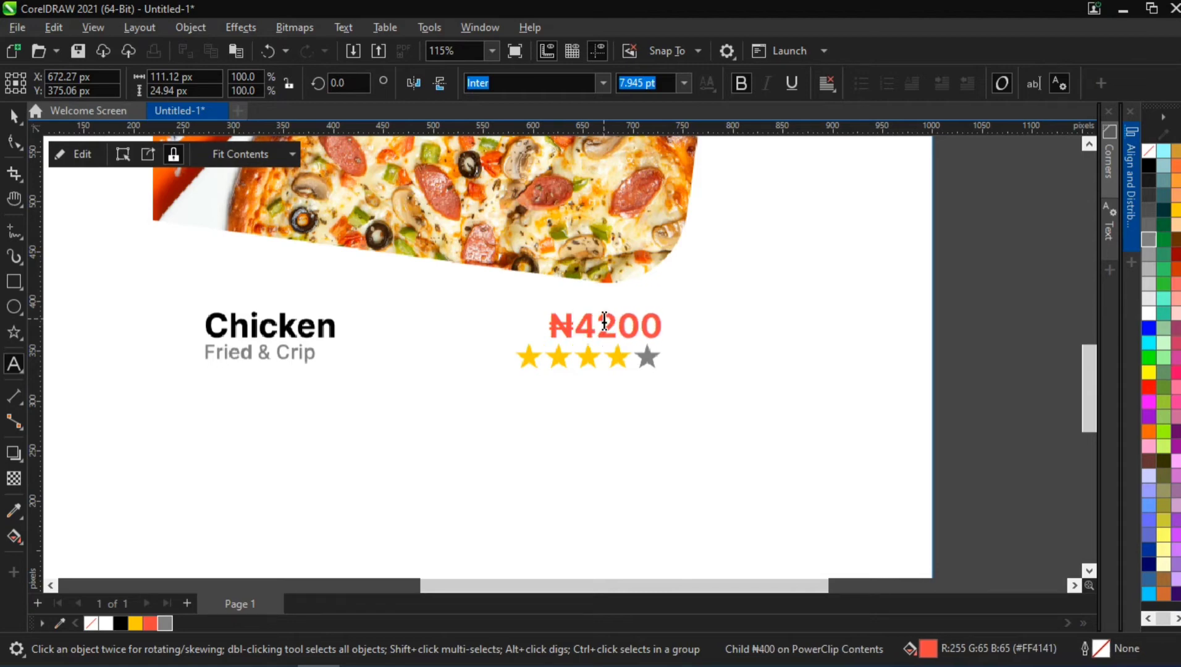
left_click(604, 320)
left_click(13, 114)
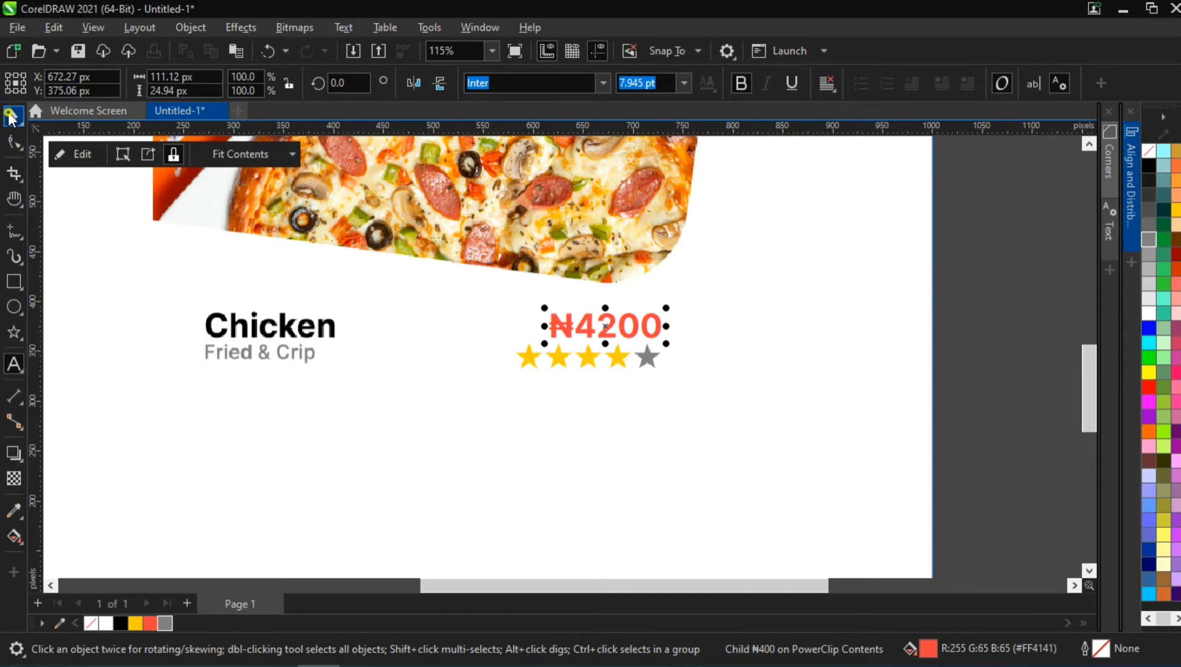
Step: Recolor the fourth rating star on the Chicken card grey (#808080)
key("Delete")
left_click(619, 358)
key("ctrl+z")
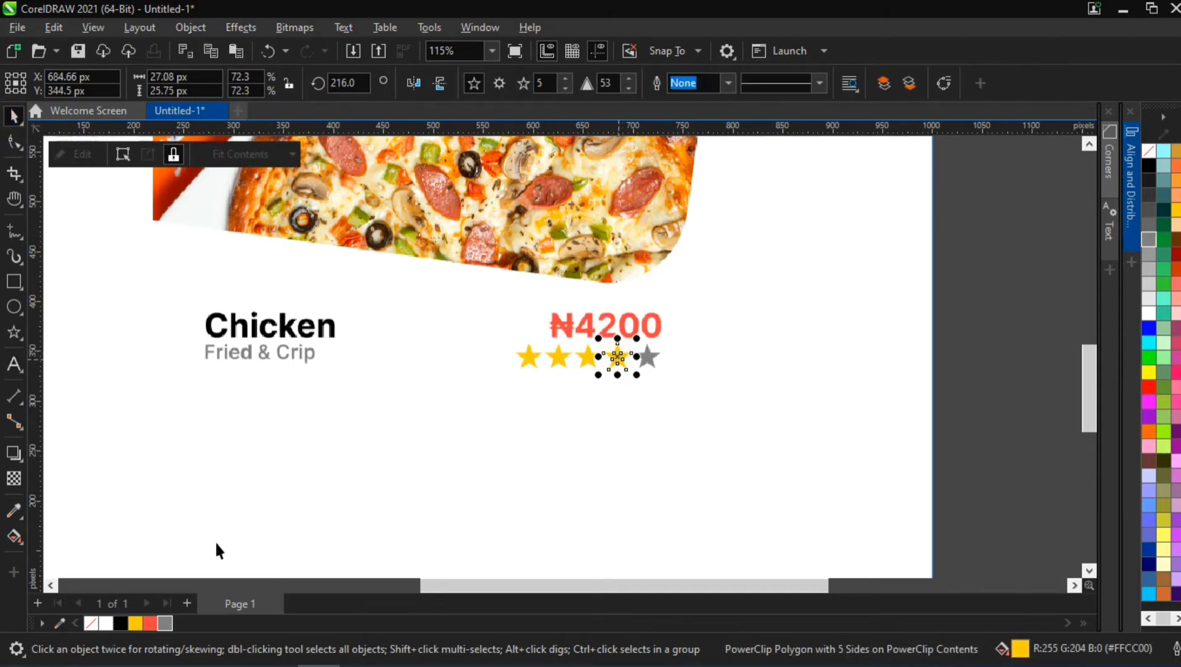
left_click(171, 620)
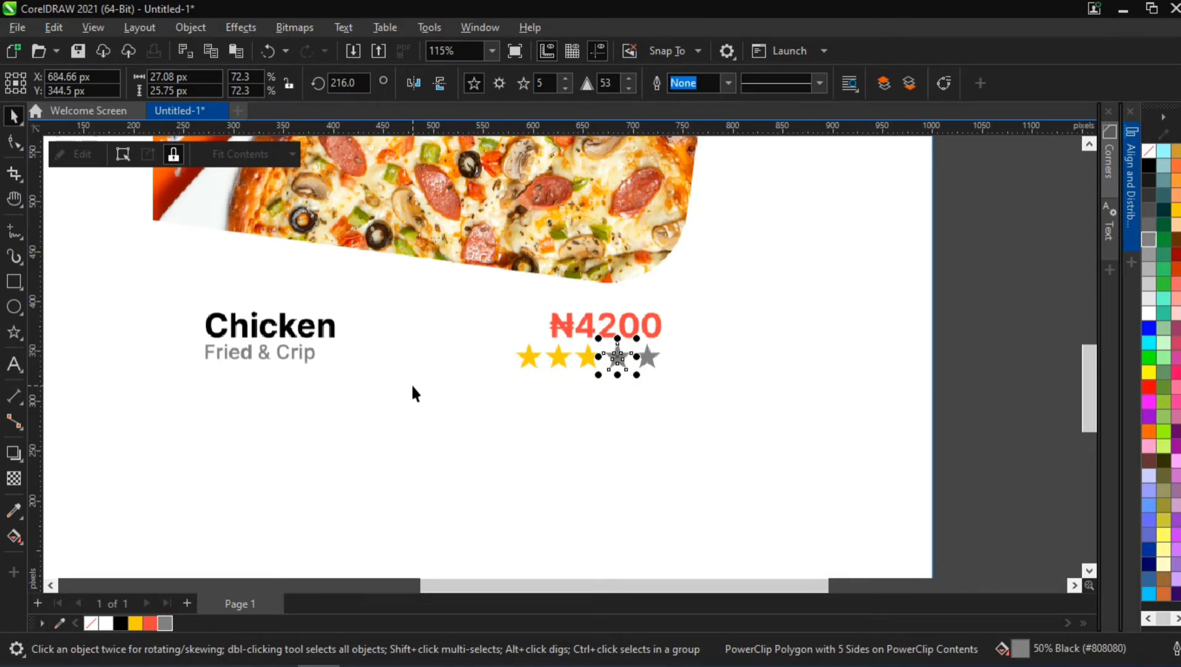
scroll(412, 393, "down", 2)
left_click(840, 281)
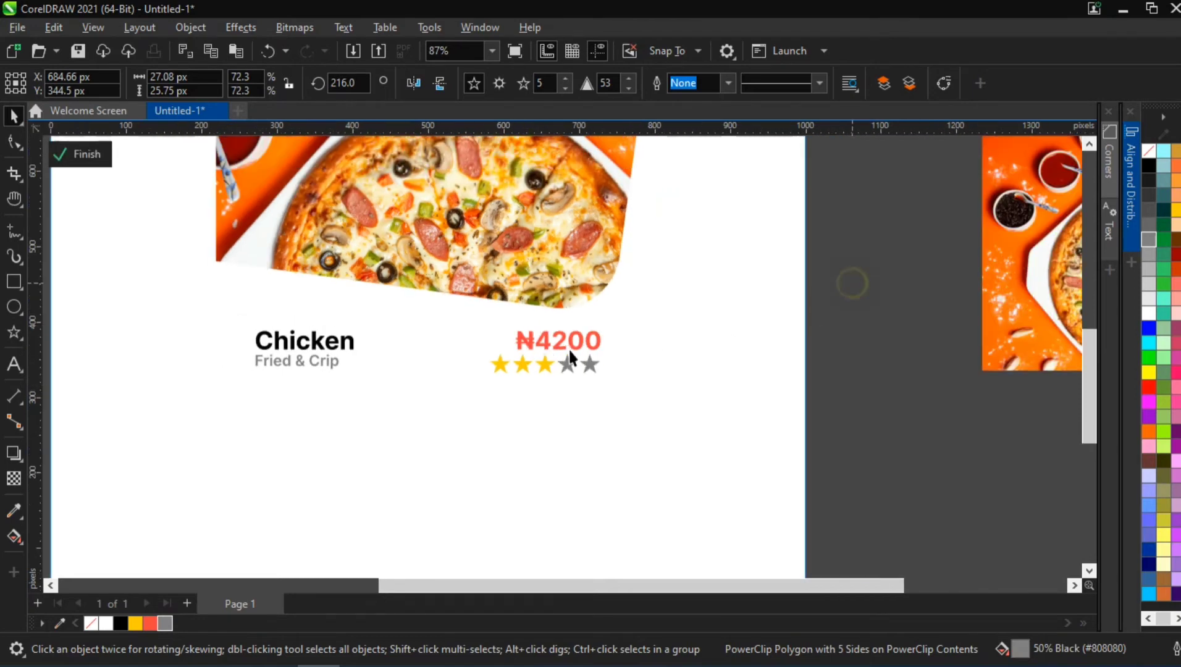
Step: Ungroup the Chicken card's price and star row and align their right edges with each other
left_click(567, 347)
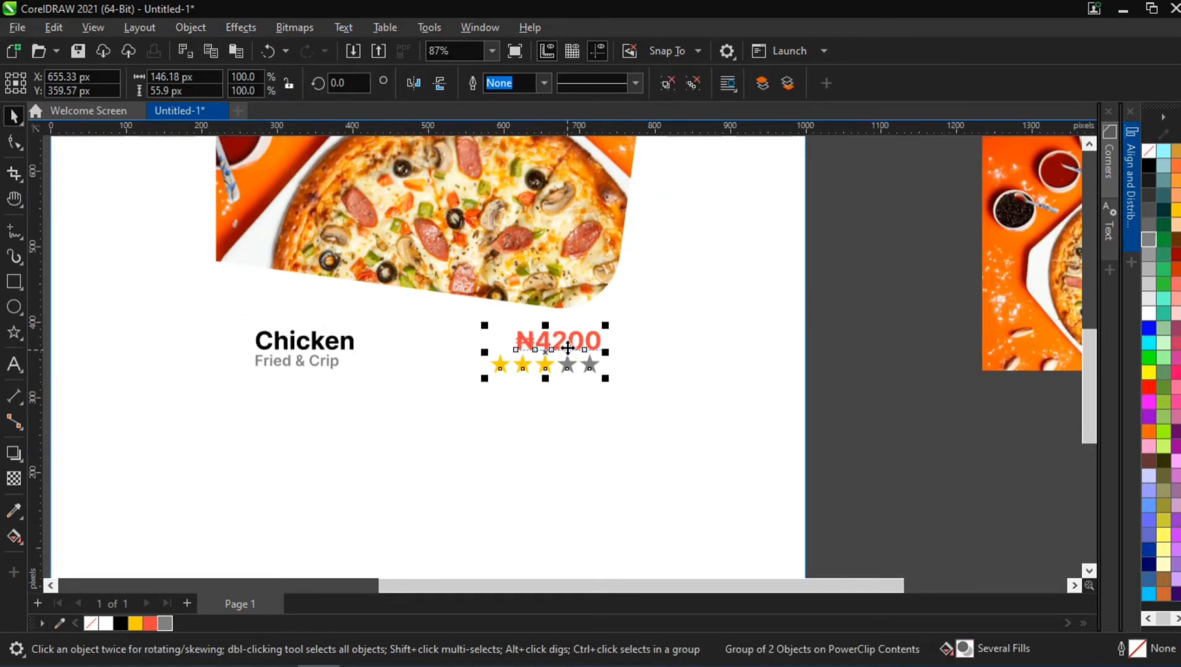
key("ctrl+u")
left_click(1124, 156)
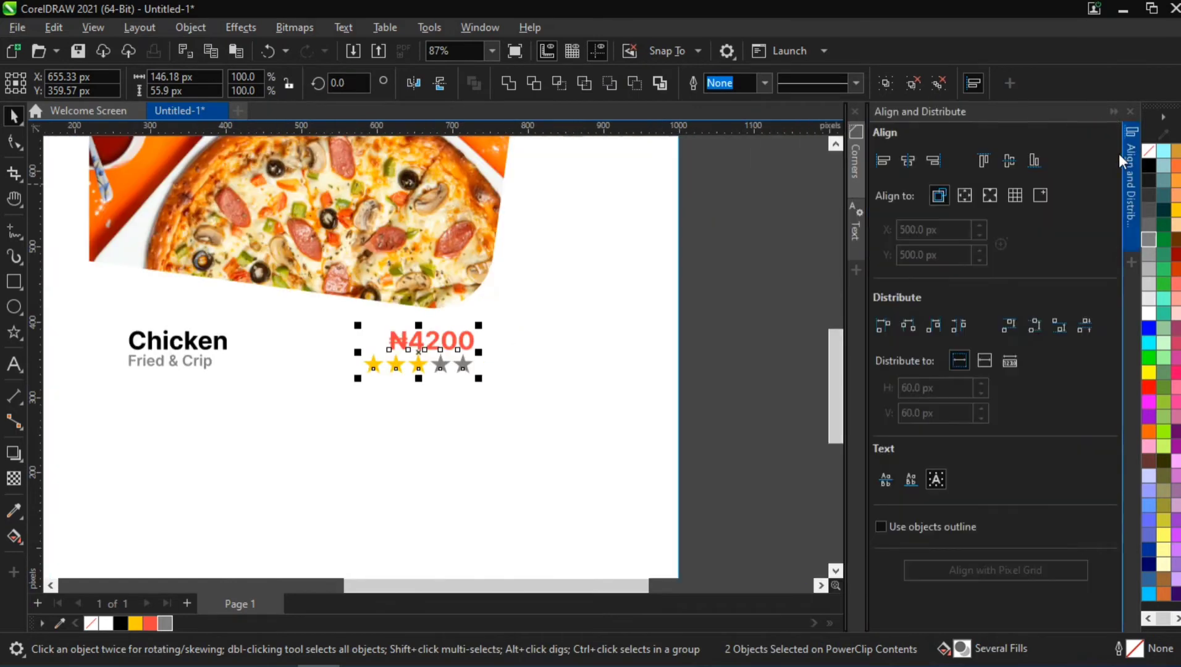
left_click(940, 158)
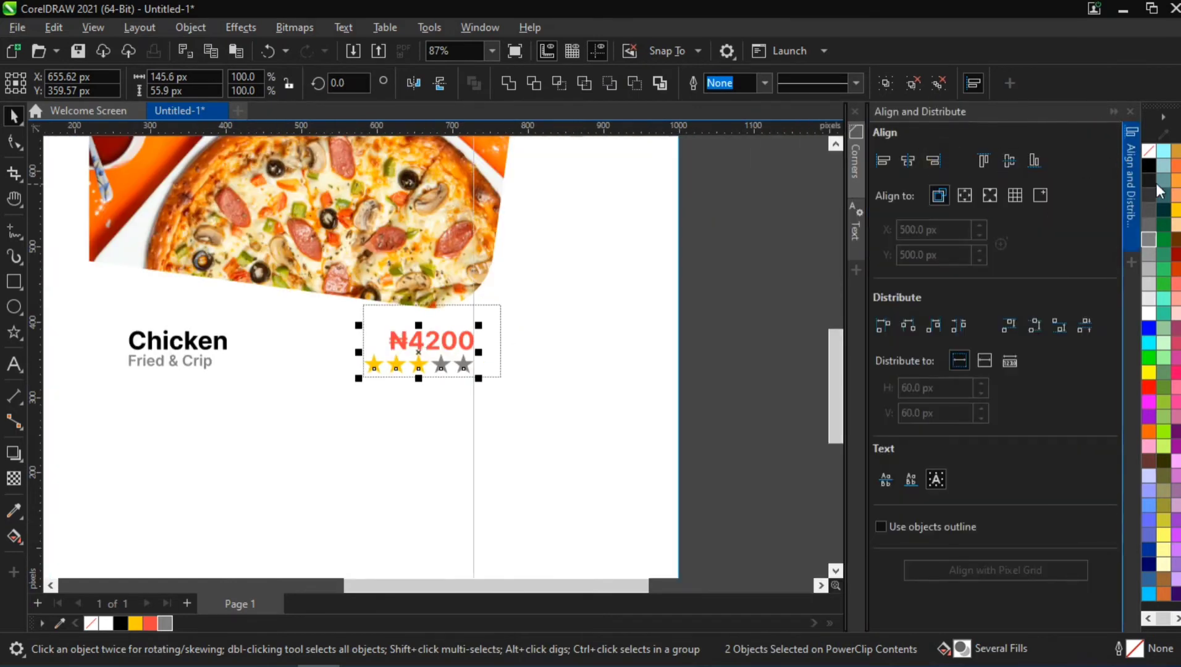
left_click(1131, 176)
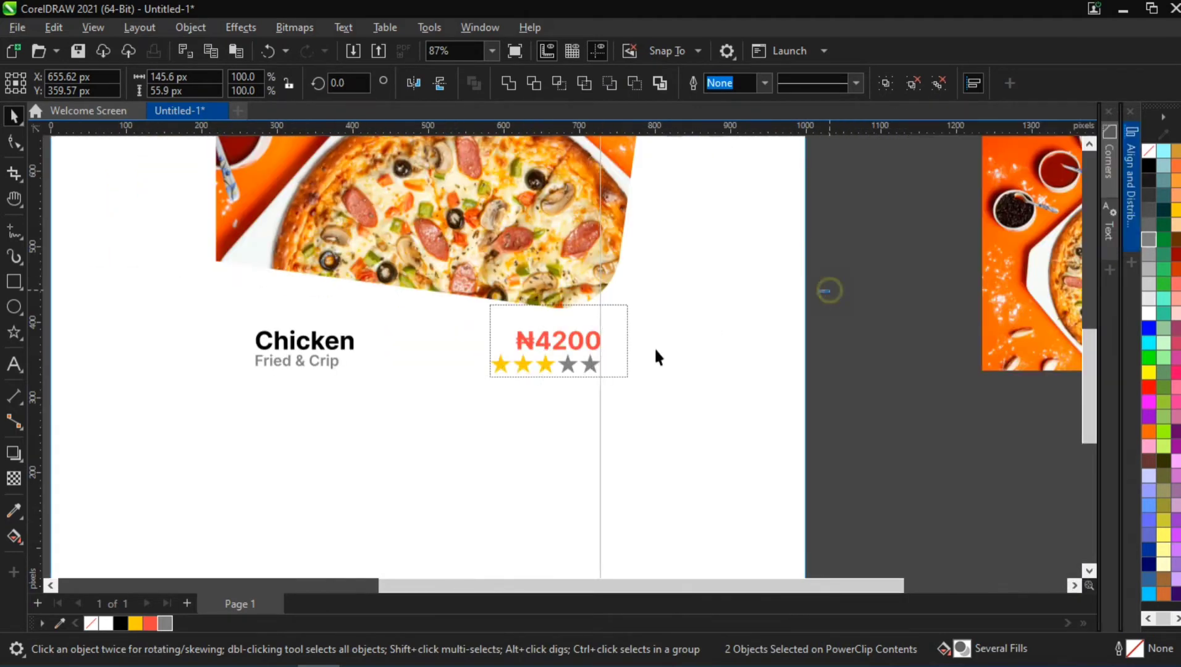
Step: Group the price and stars together with the Chicken title text
left_click_drag(655, 357, 458, 426)
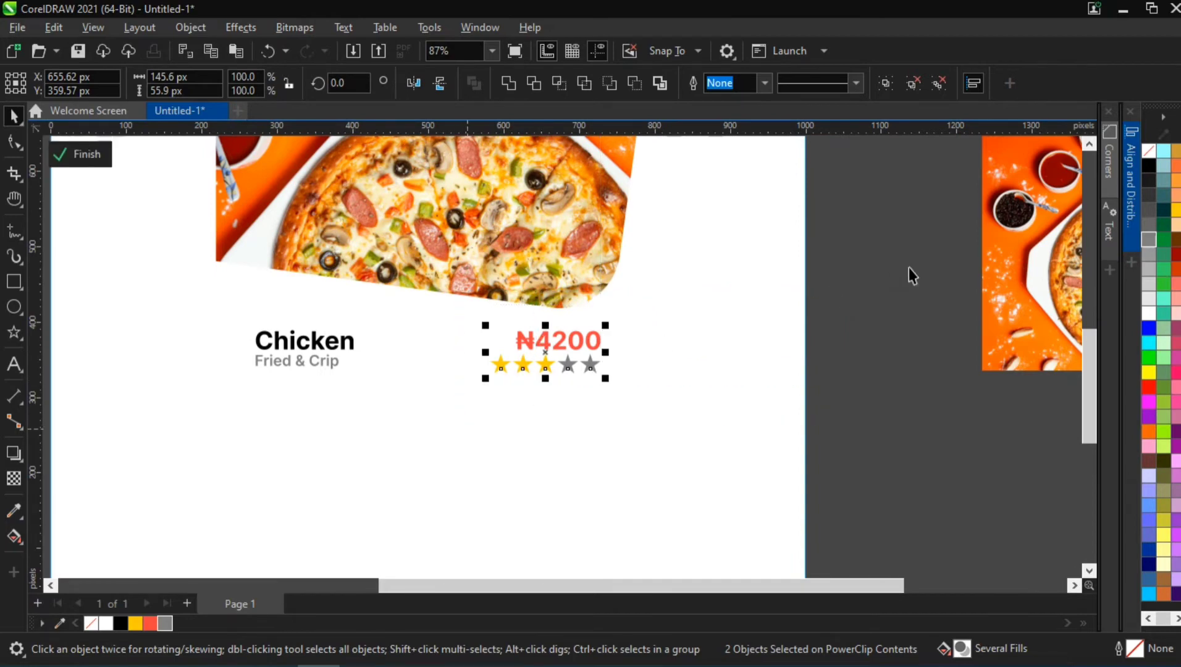
left_click_drag(909, 272, 202, 445)
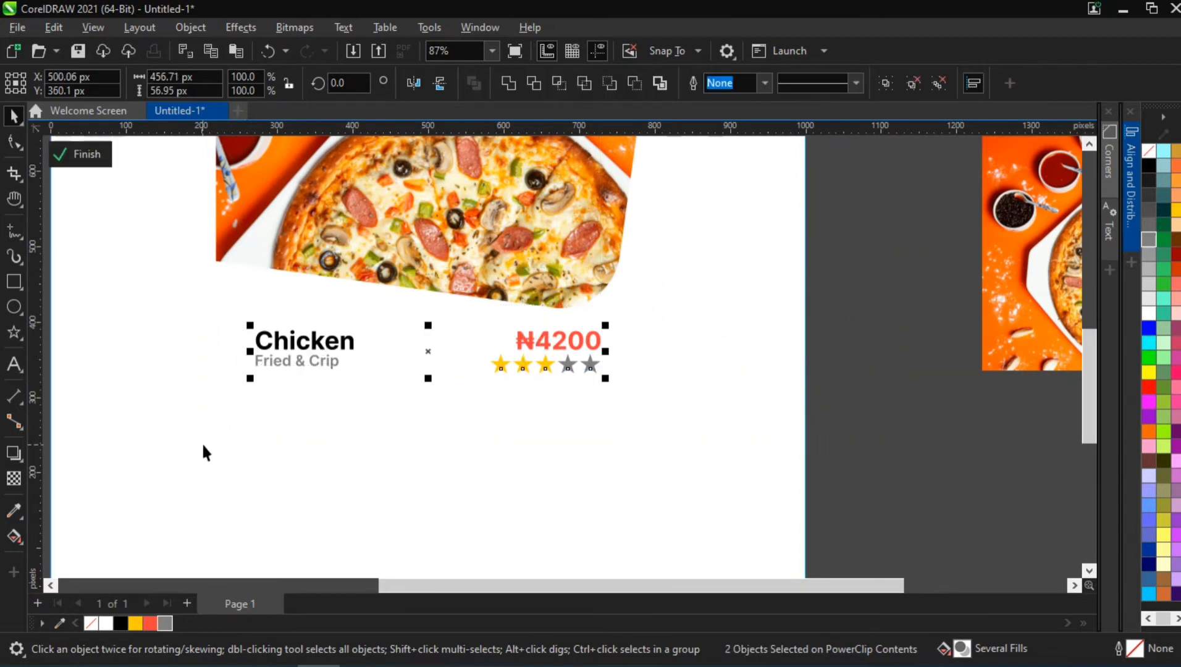
key("ctrl+g")
scroll(360, 364, "down", 3)
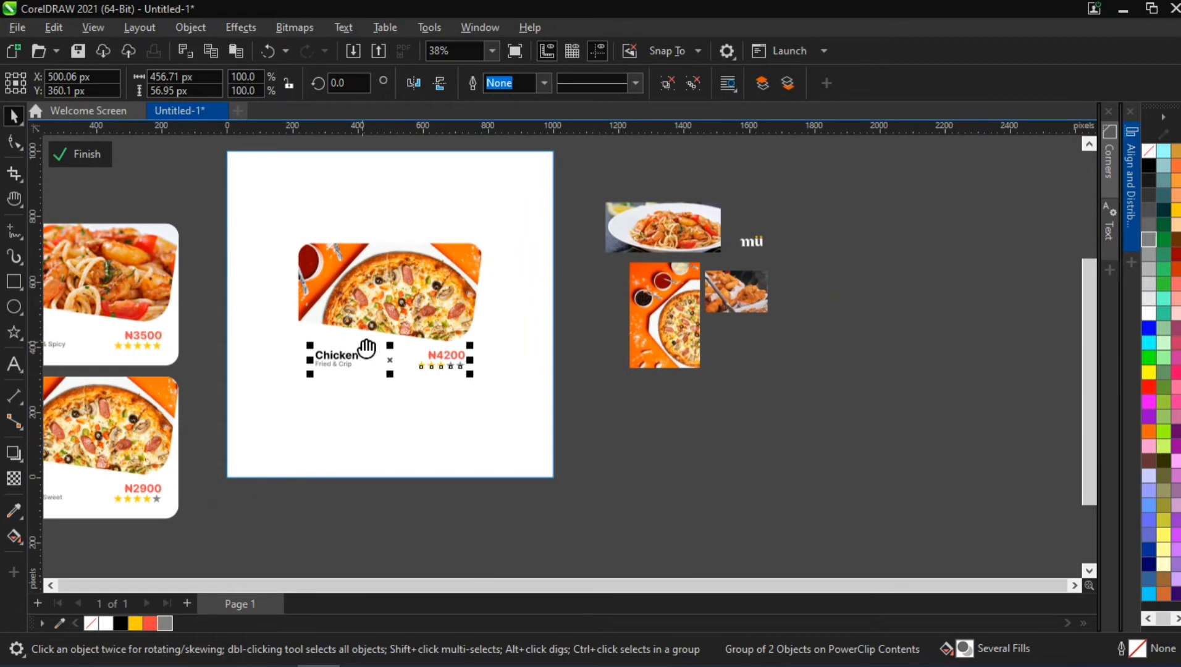
left_click_drag(367, 348, 516, 337)
left_click(718, 345)
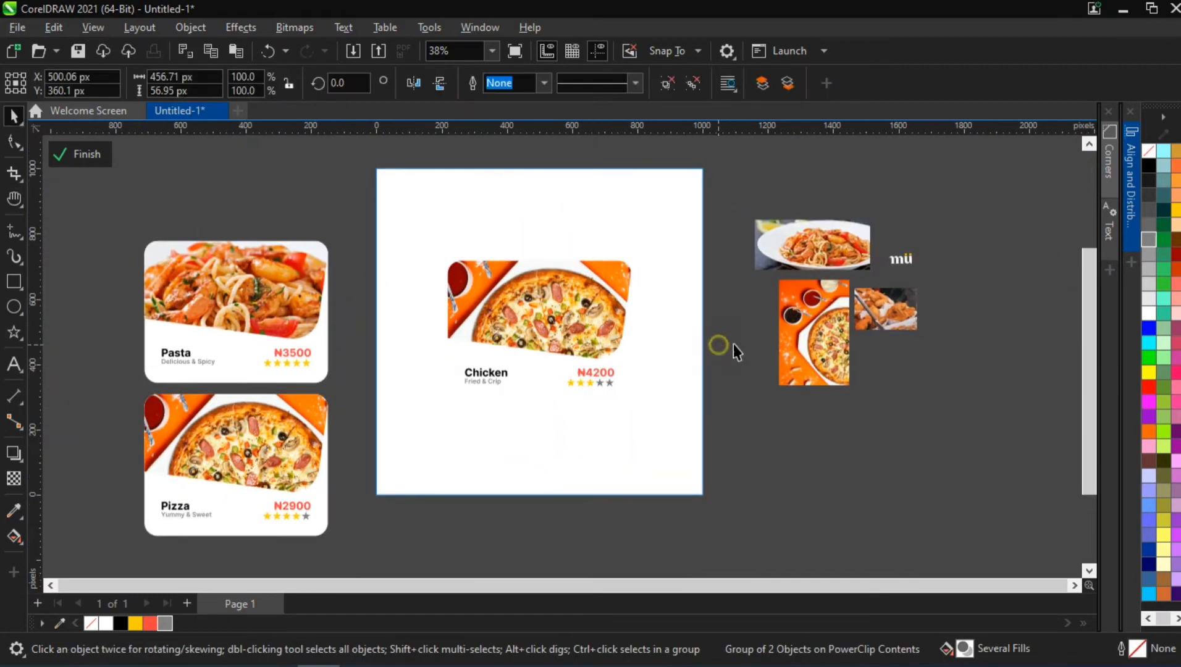
Step: Replace the pizza photo inside the Chicken card's image frame with a page-centered copy of the fried chicken photo
left_click(892, 306)
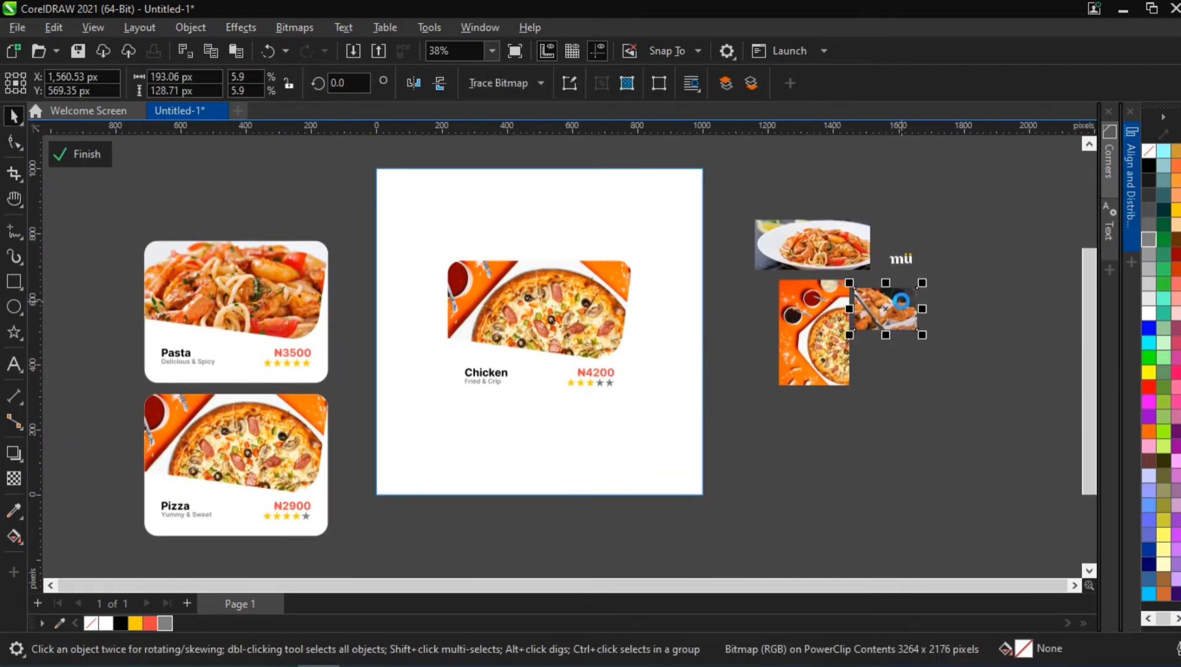
left_click(505, 366)
double_click(575, 298)
scroll(540, 303, "up", 1)
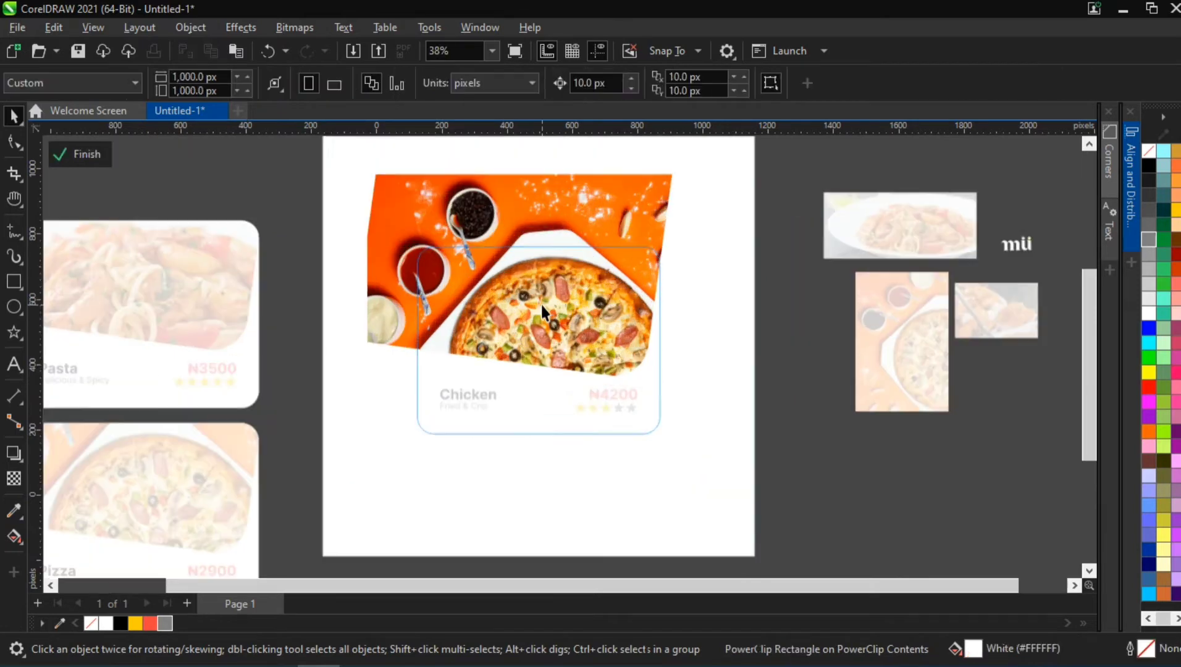
left_click(540, 302)
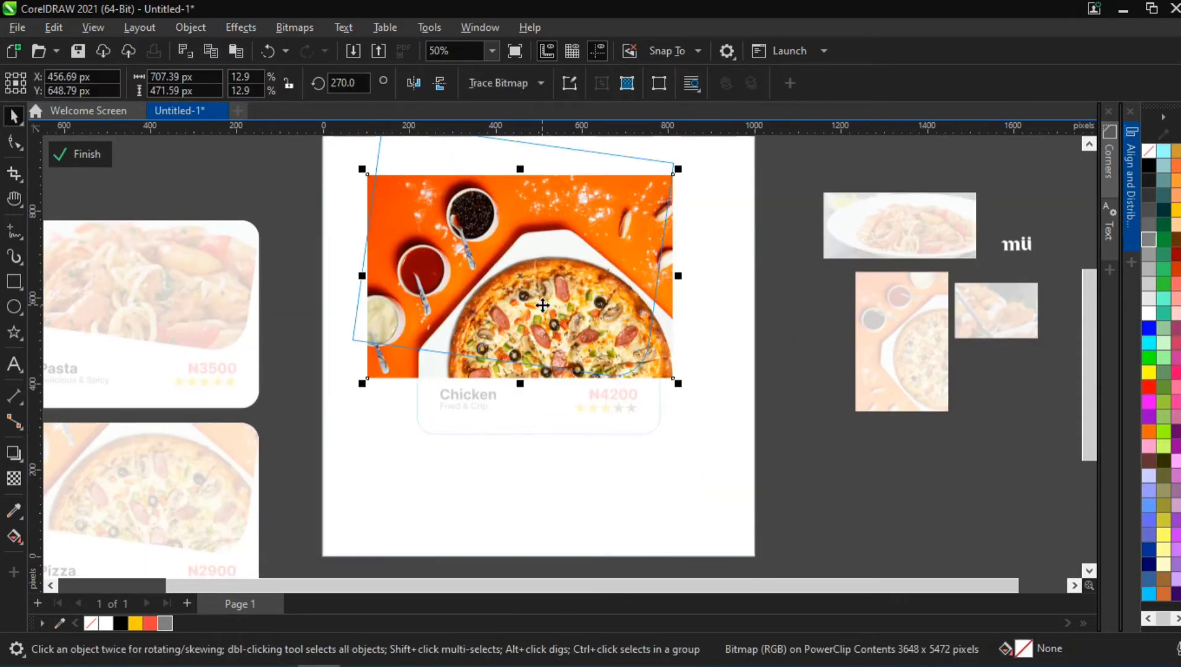
key("Delete")
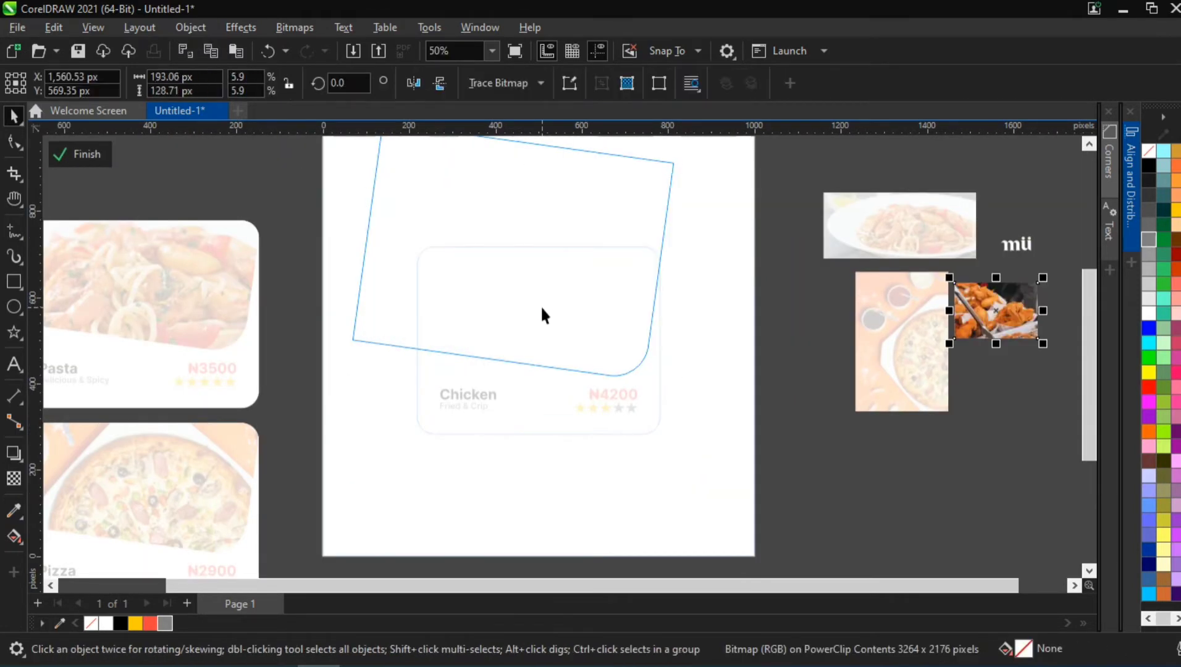
key("p")
Step: Enlarge the fried chicken photo to about 658 by 439 px and position it over the card's image frame
left_click_drag(591, 366, 772, 474)
left_click_drag(669, 420, 660, 387)
left_click_drag(708, 427, 679, 428)
left_click_drag(593, 328, 591, 302)
left_click(866, 439)
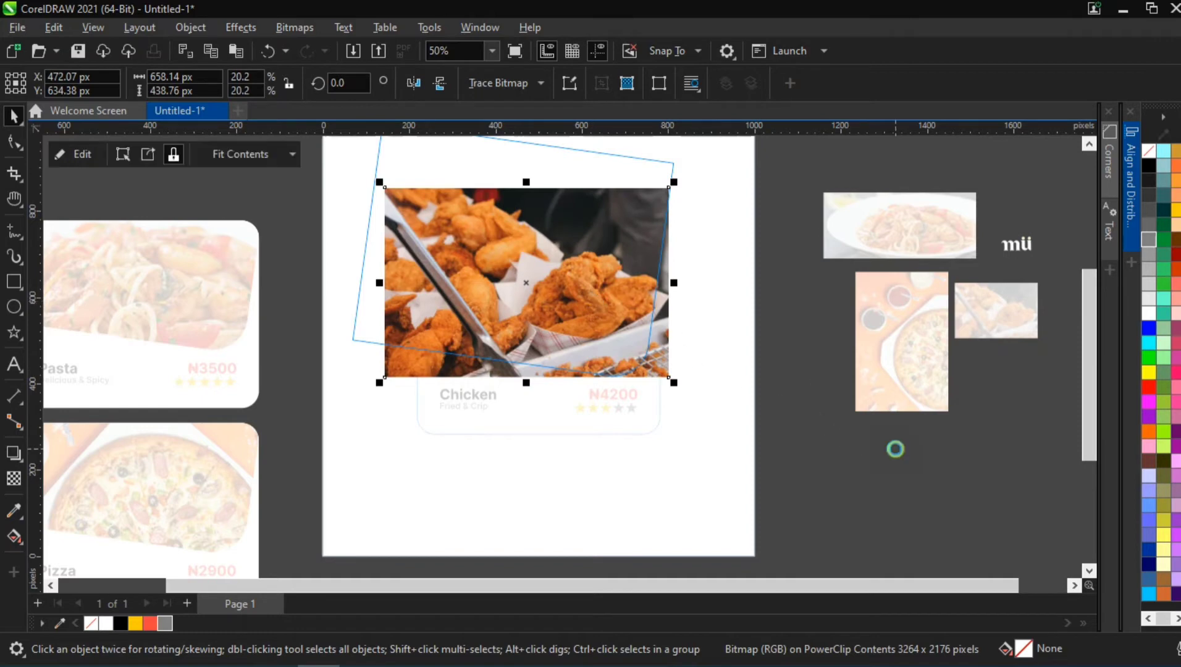
Step: Reopen the image frame's contents, shift the chicken photo to about X 479, Y 625 px, and finish editing the frame
double_click(567, 322)
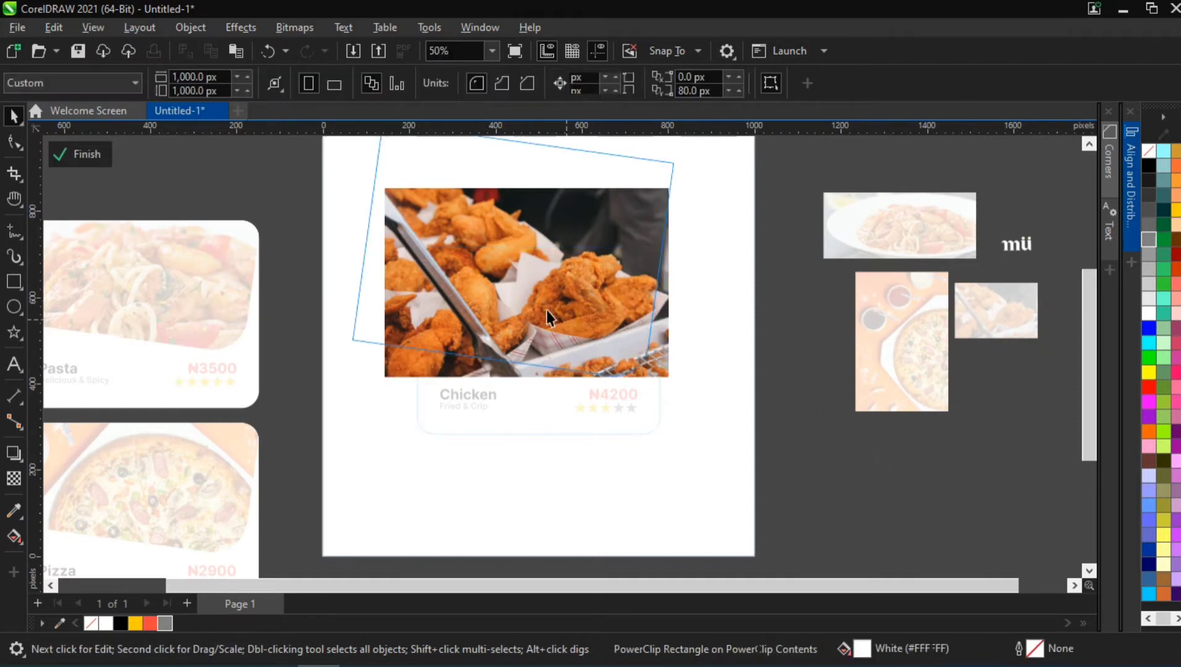
left_click(539, 287)
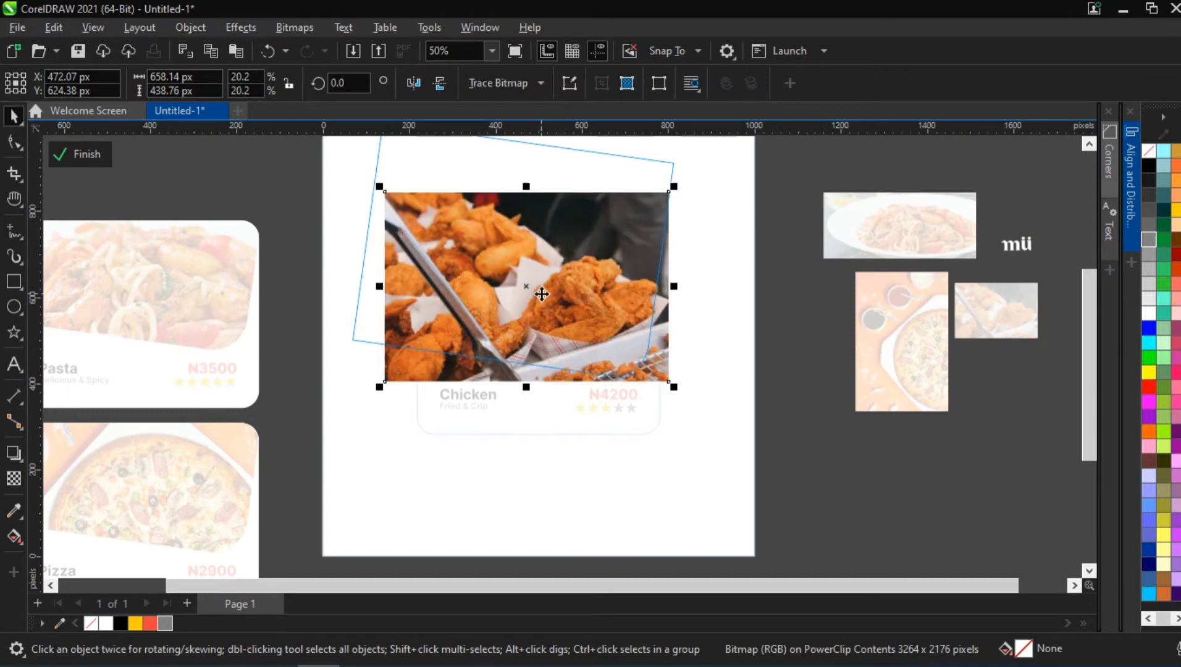
left_click_drag(540, 291, 534, 291)
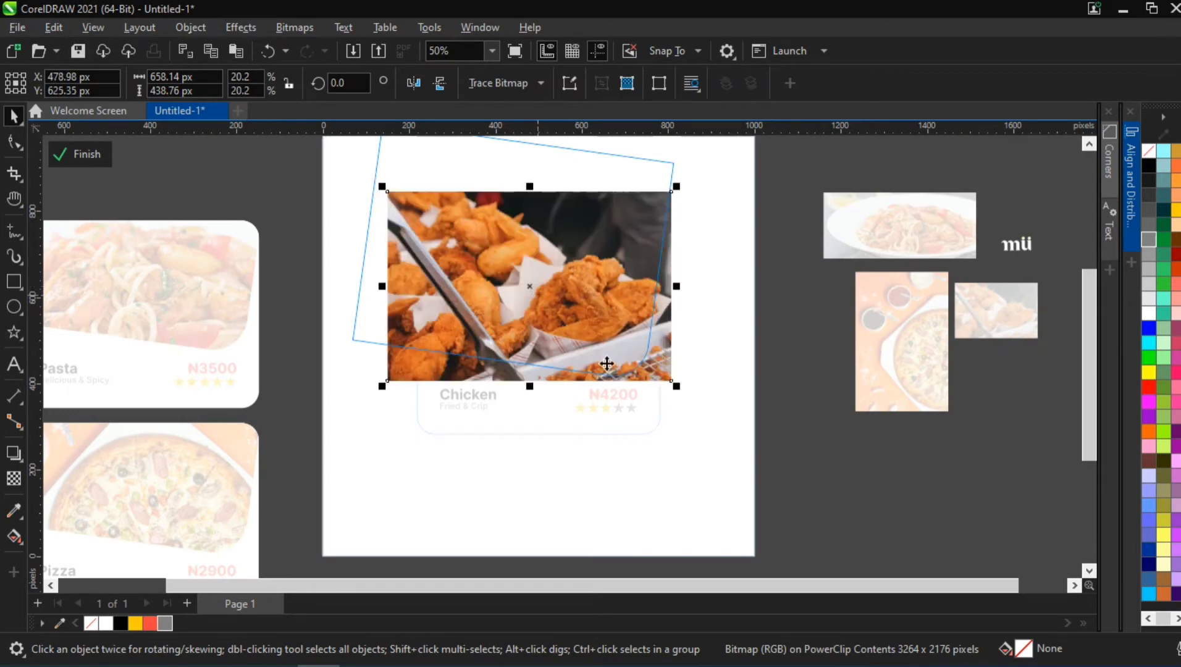
left_click(875, 479)
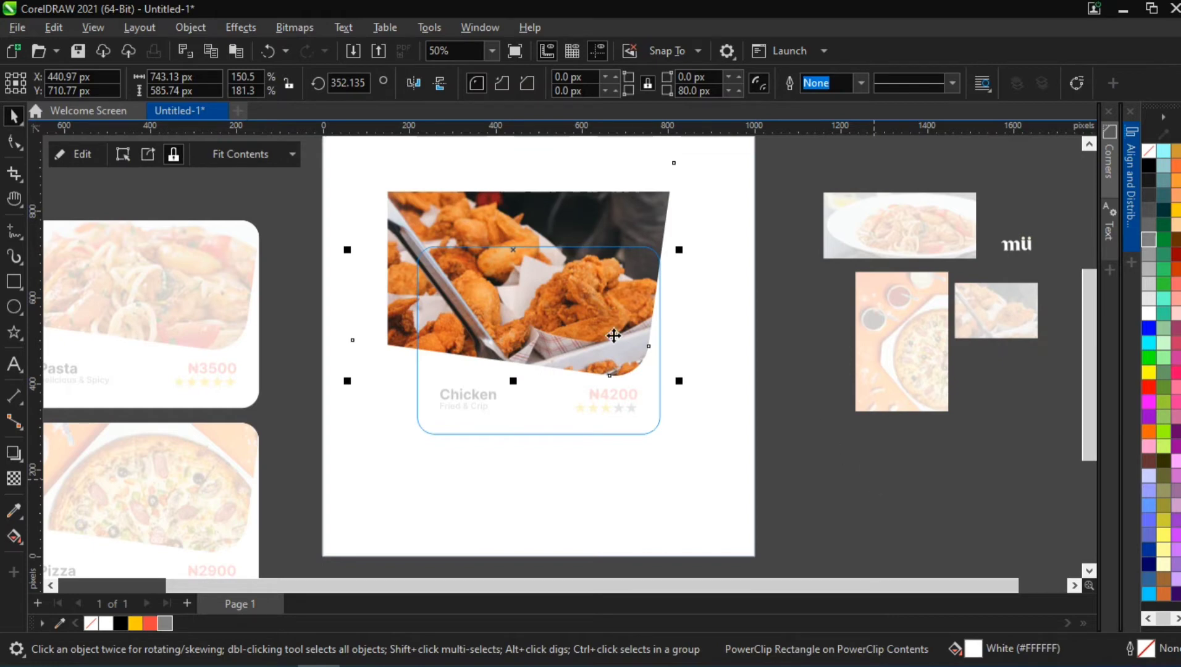
Step: Reopen the image frame's contents, shrink the chicken photo to about 629 by 419 px, reposition it at about X 484, Y 611 px, and finish editing
left_click(606, 318, "ctrl")
left_click(639, 246)
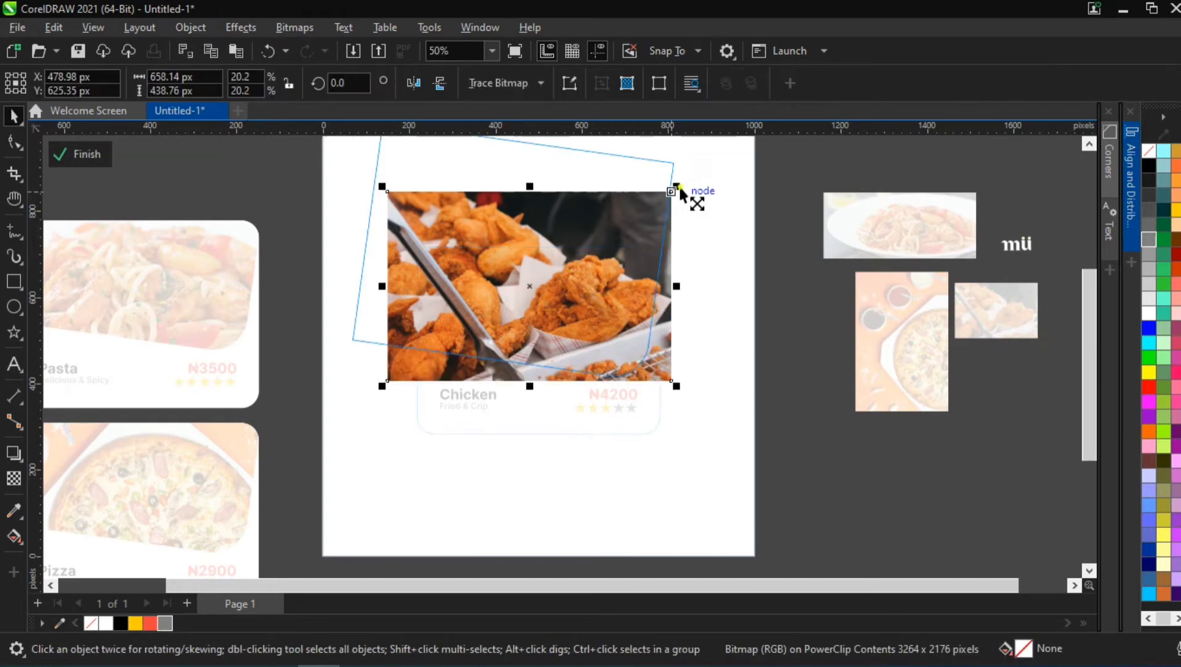
mouse_move(677, 188)
left_mouse_down()
mouse_move(695, 204)
mouse_move(688, 191)
left_mouse_up()
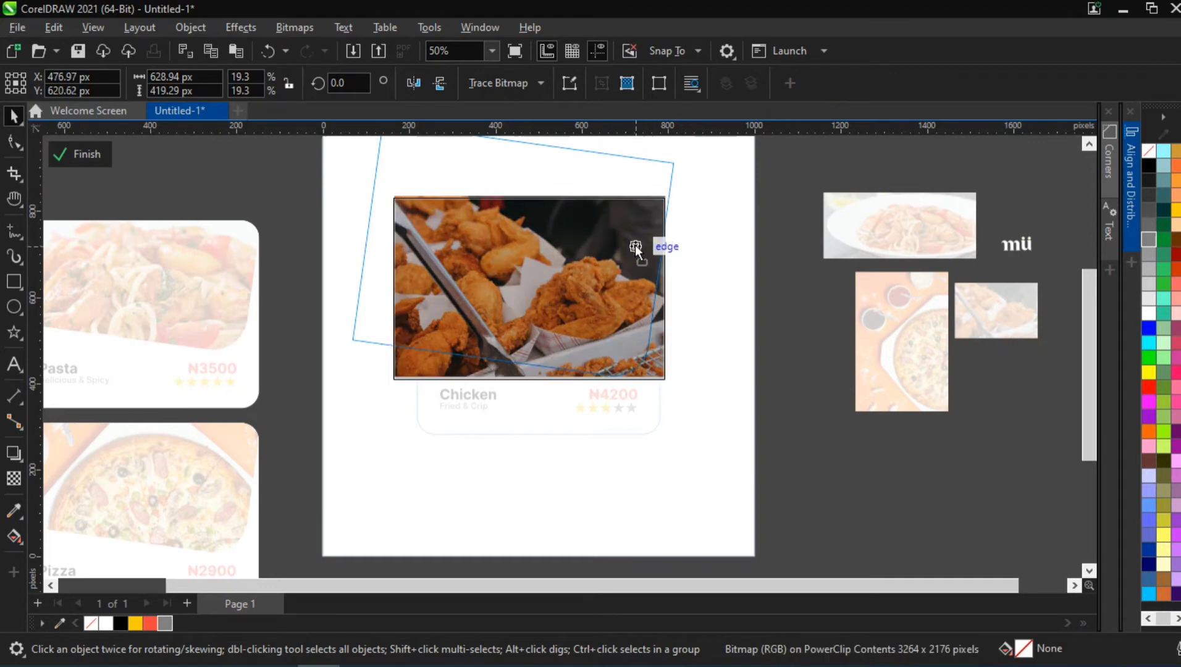
left_click_drag(634, 245, 639, 251)
left_click(821, 398, "ctrl")
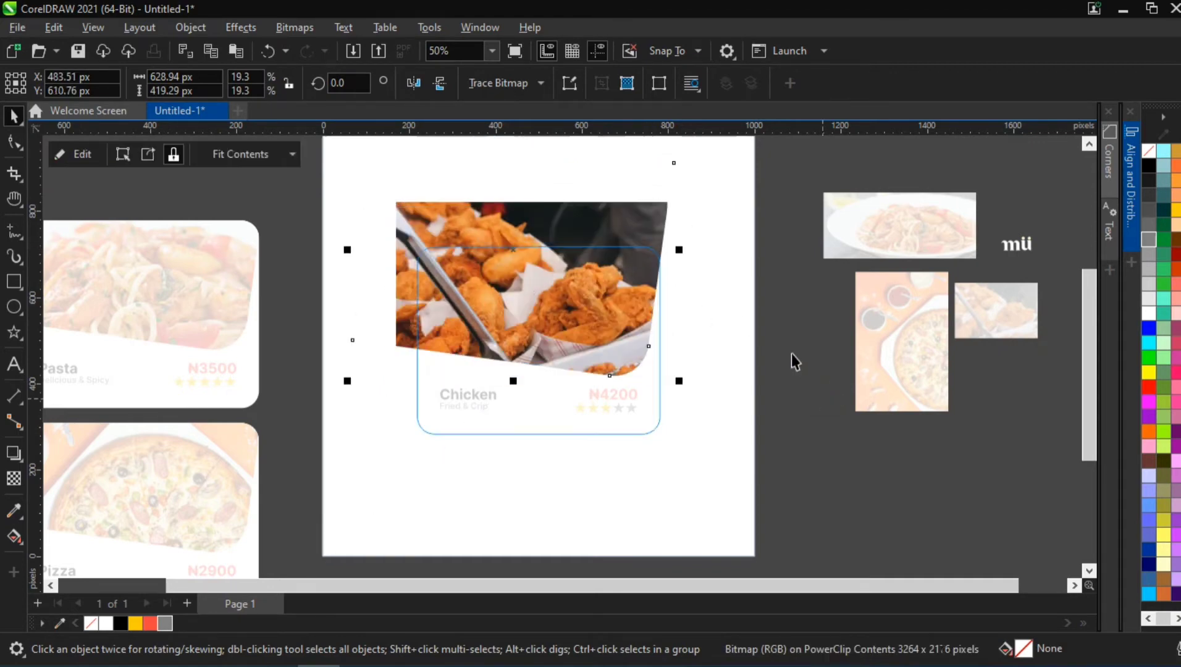
left_click(821, 375)
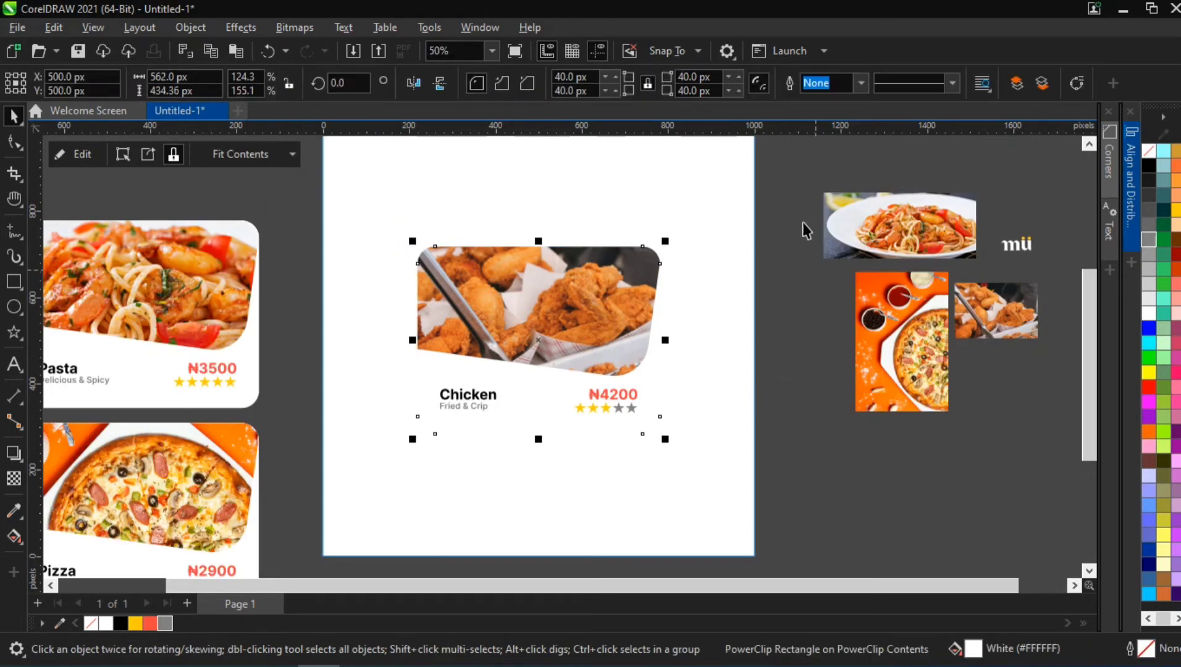
Step: Group all parts of the Chicken card and move it off the page, beside the Pasta and Pizza cards
left_click_drag(787, 185, 371, 476)
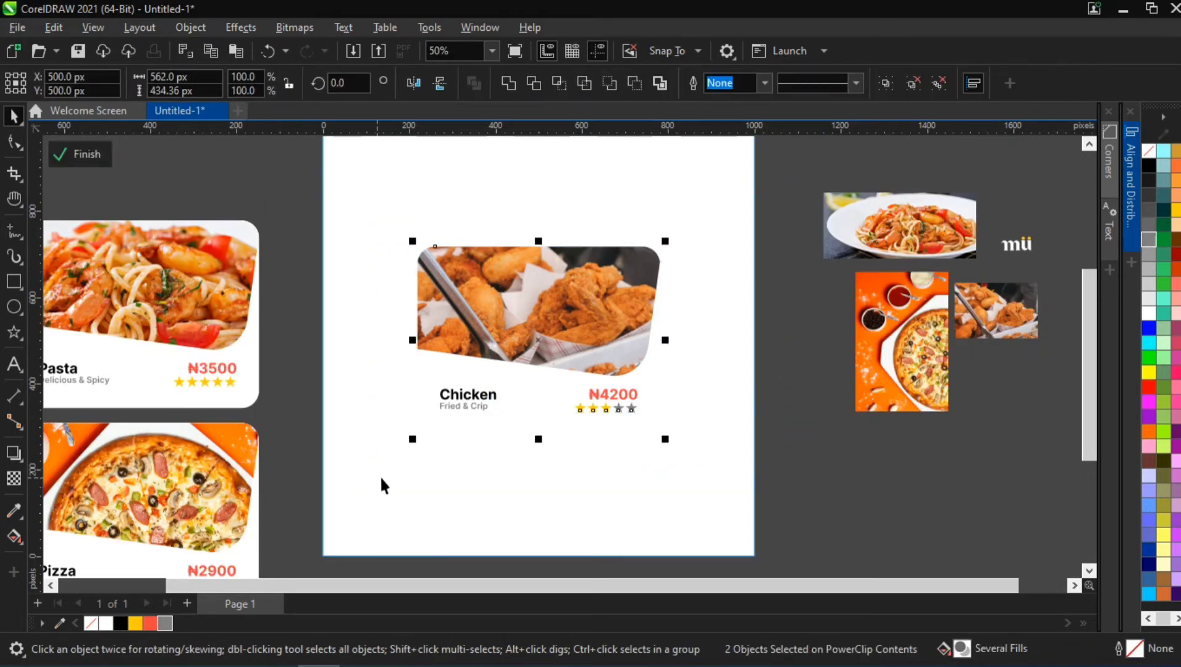
key("ctrl+g")
scroll(490, 377, "down", 2)
left_click_drag(513, 367, 188, 386)
left_click(220, 313)
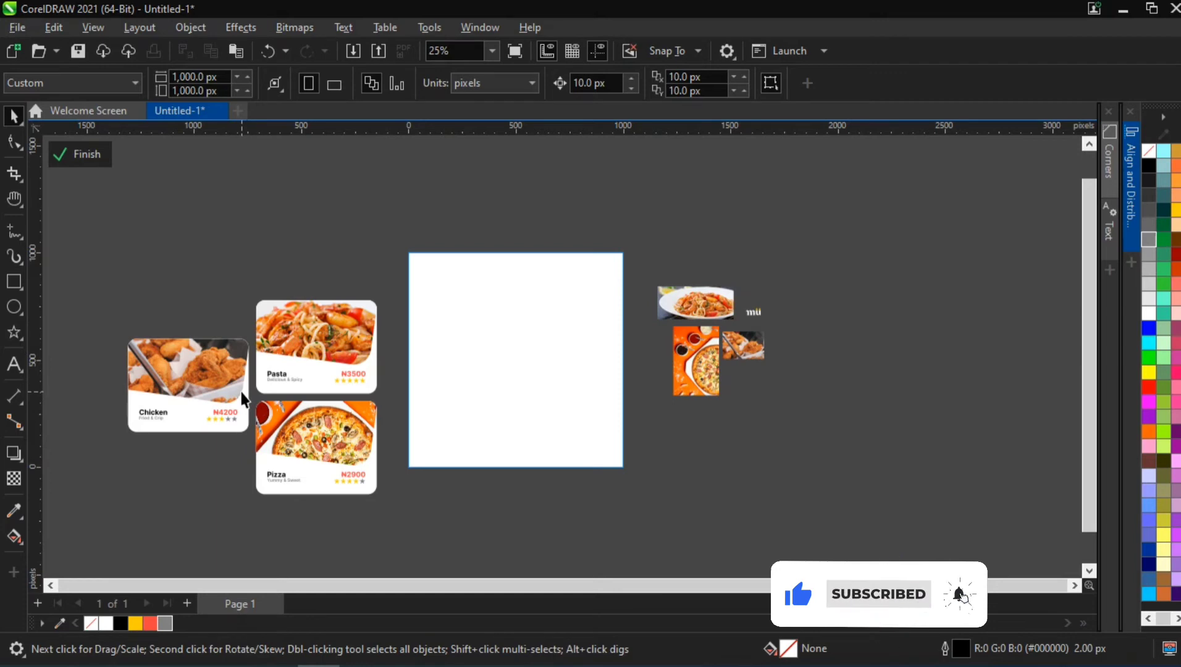
scroll(308, 466, "up", 1)
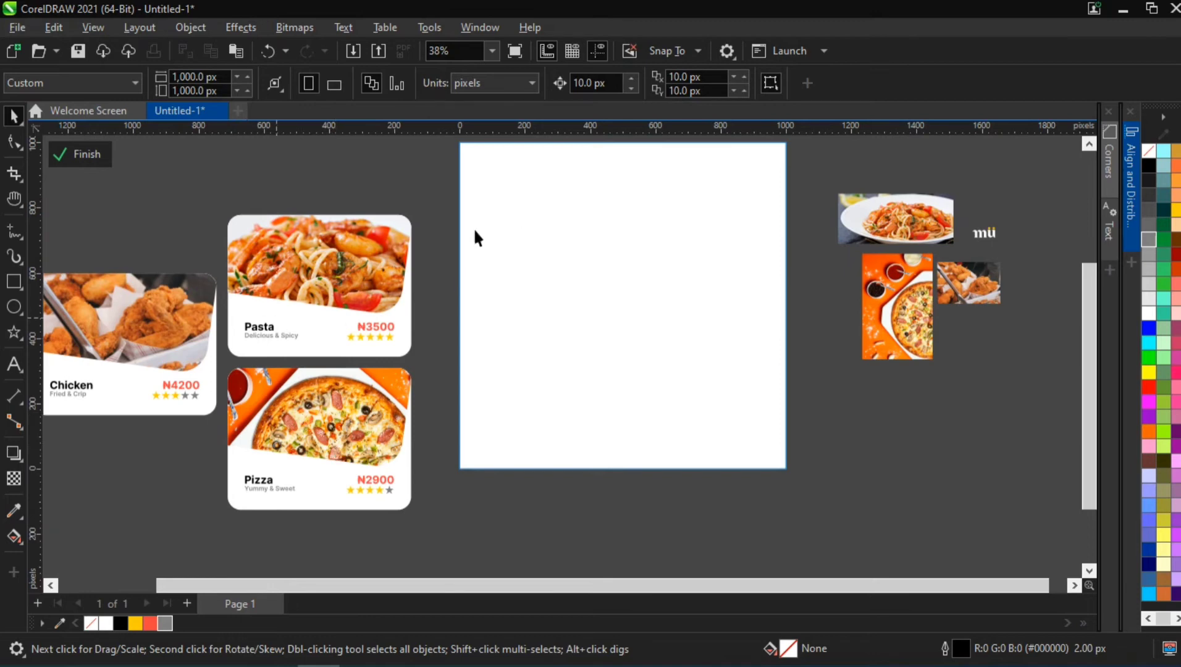
scroll(778, 328, "down", 1)
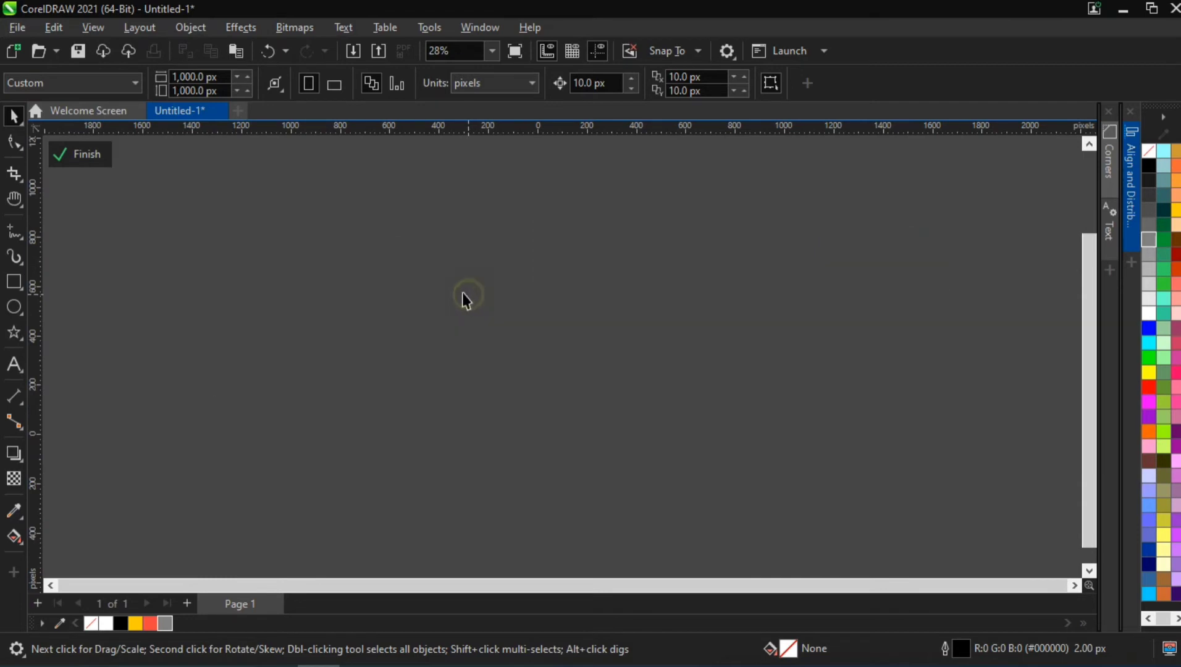
left_click(462, 294)
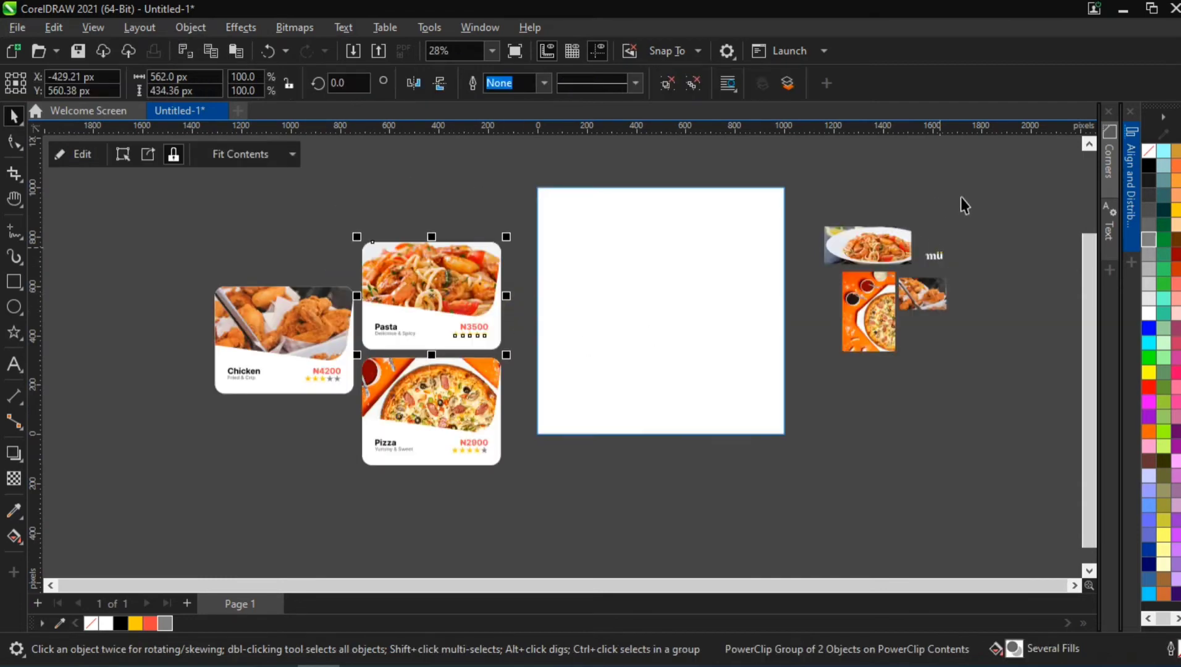
left_click(794, 317)
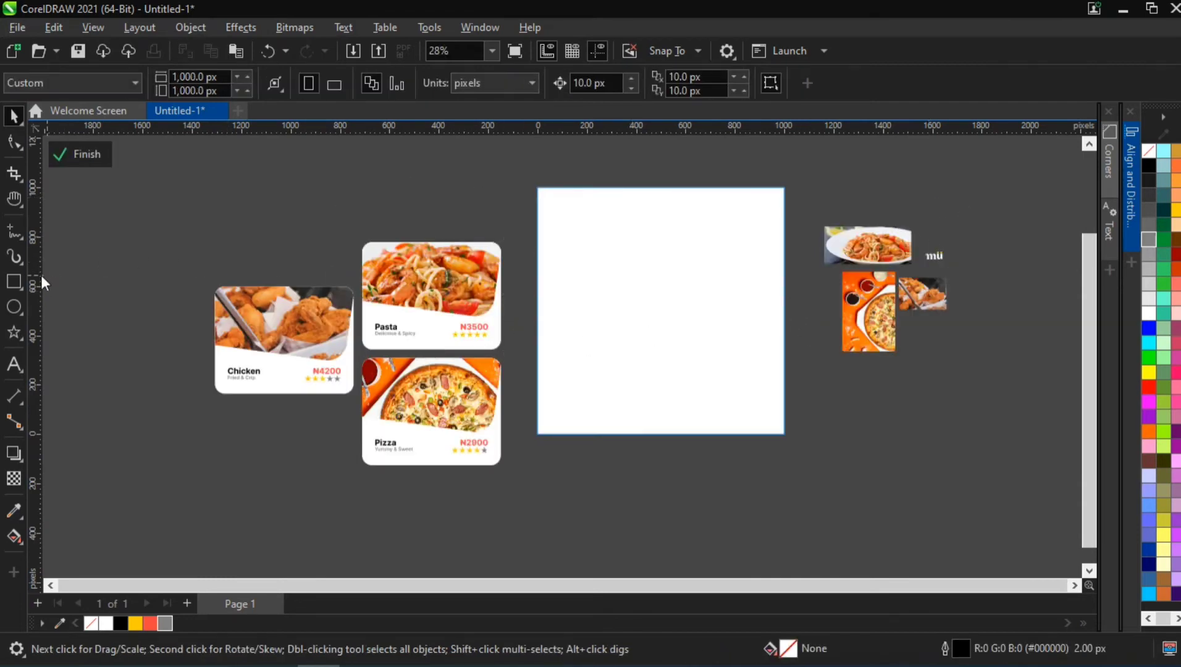
Step: Draw a background square of about 1,044 px centered on the page, with a white fill and no outline
left_click(13, 282)
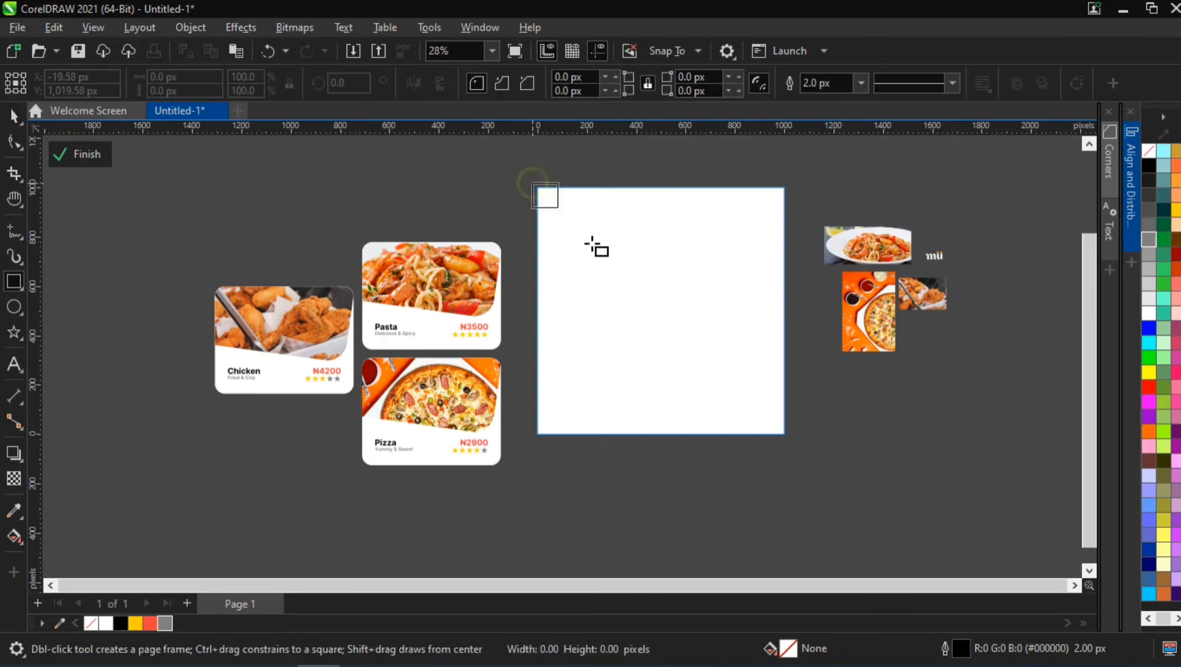
left_click_drag(592, 246, 771, 440)
key("p")
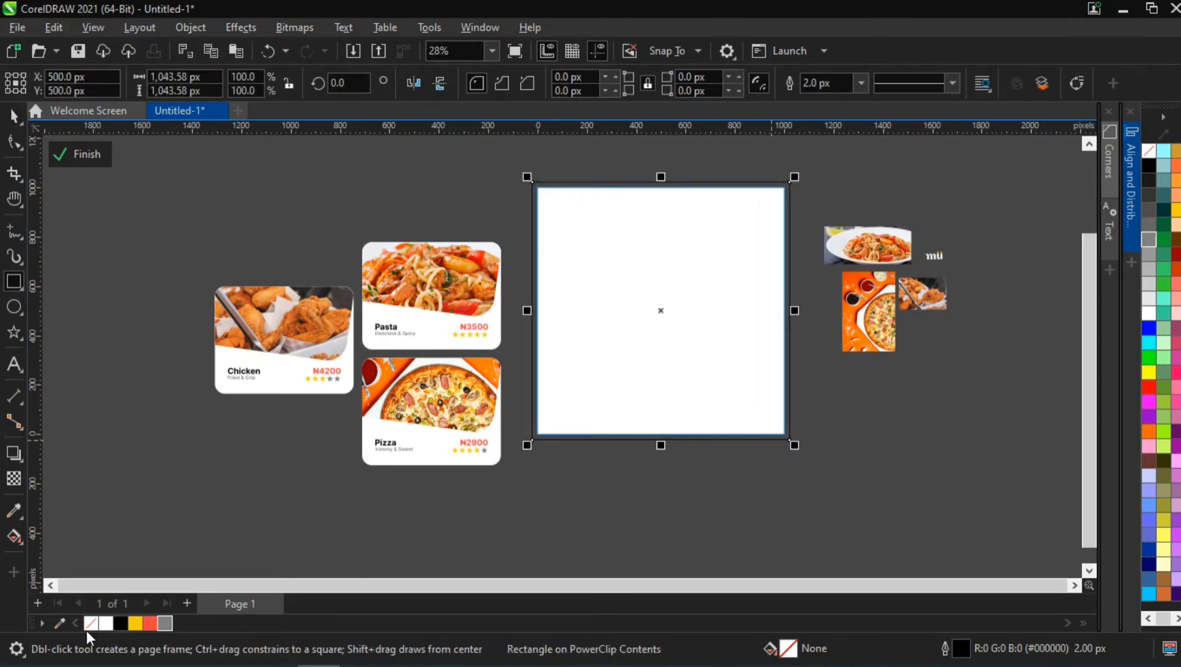
left_click(99, 626)
right_click(92, 622)
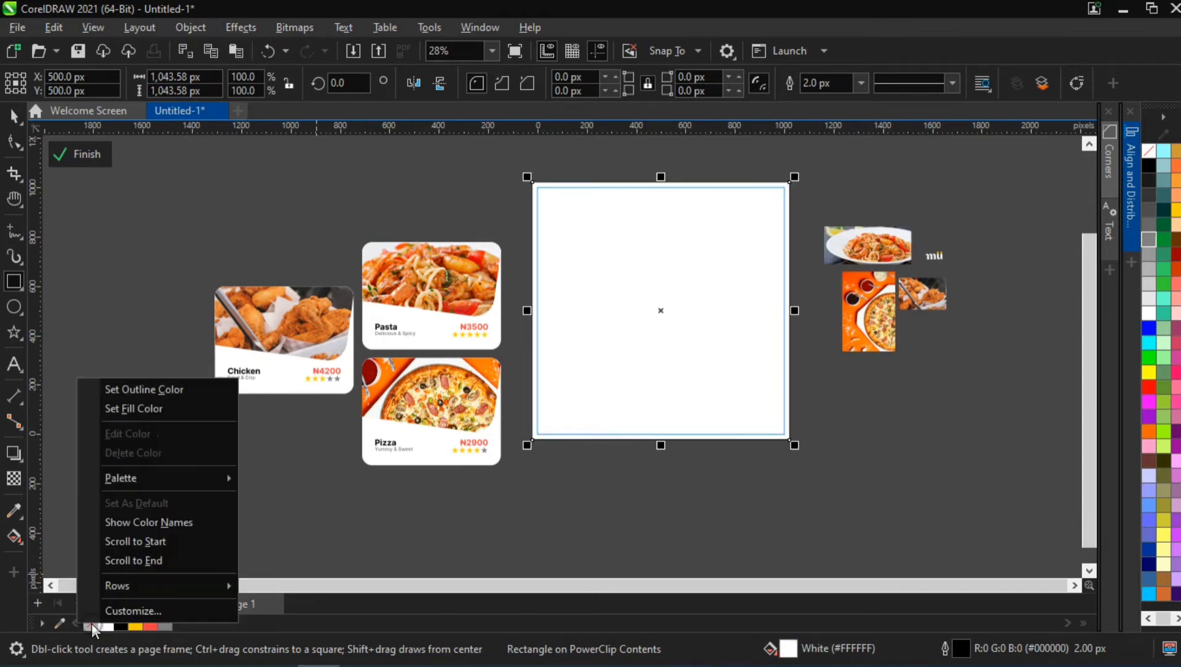
left_click(169, 387)
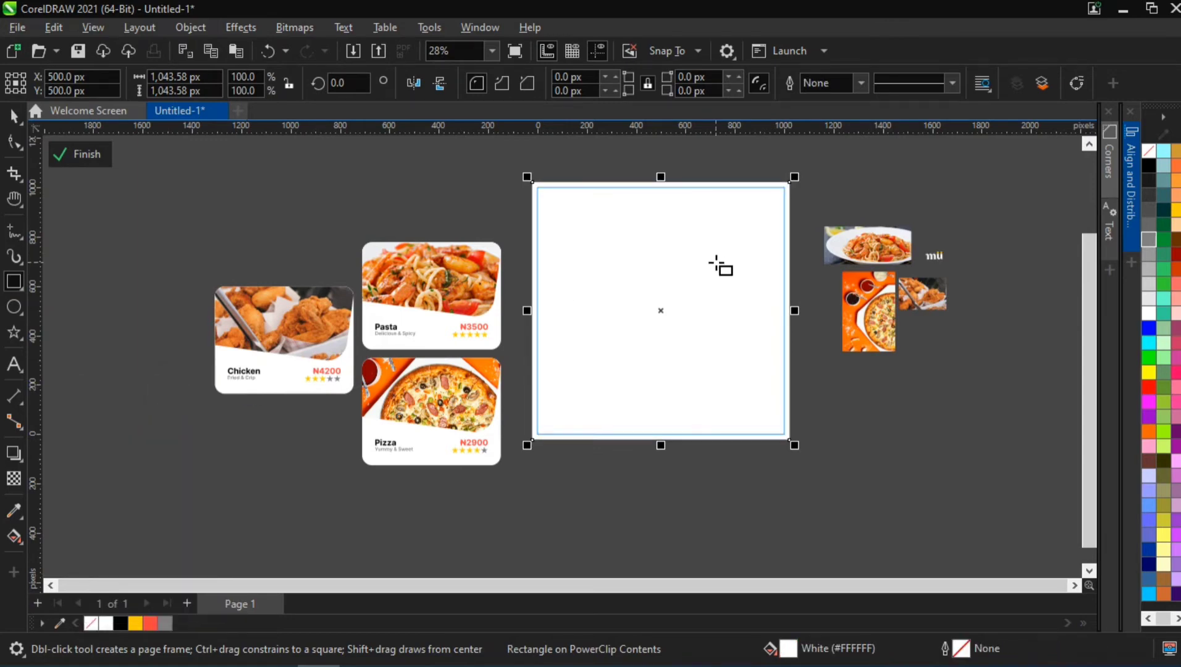
left_click(14, 115)
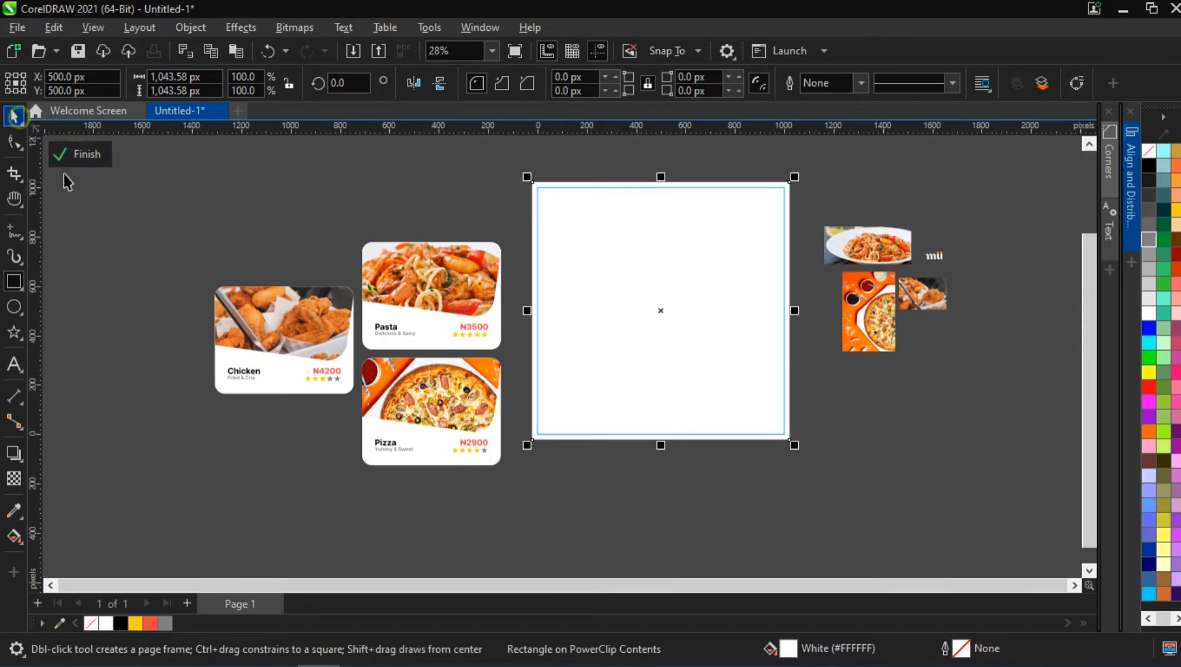
Step: Move the source food photos and the logo together farther away from the page, to about X 2549, Y 610 px
key("h")
left_click_drag(691, 309, 592, 304)
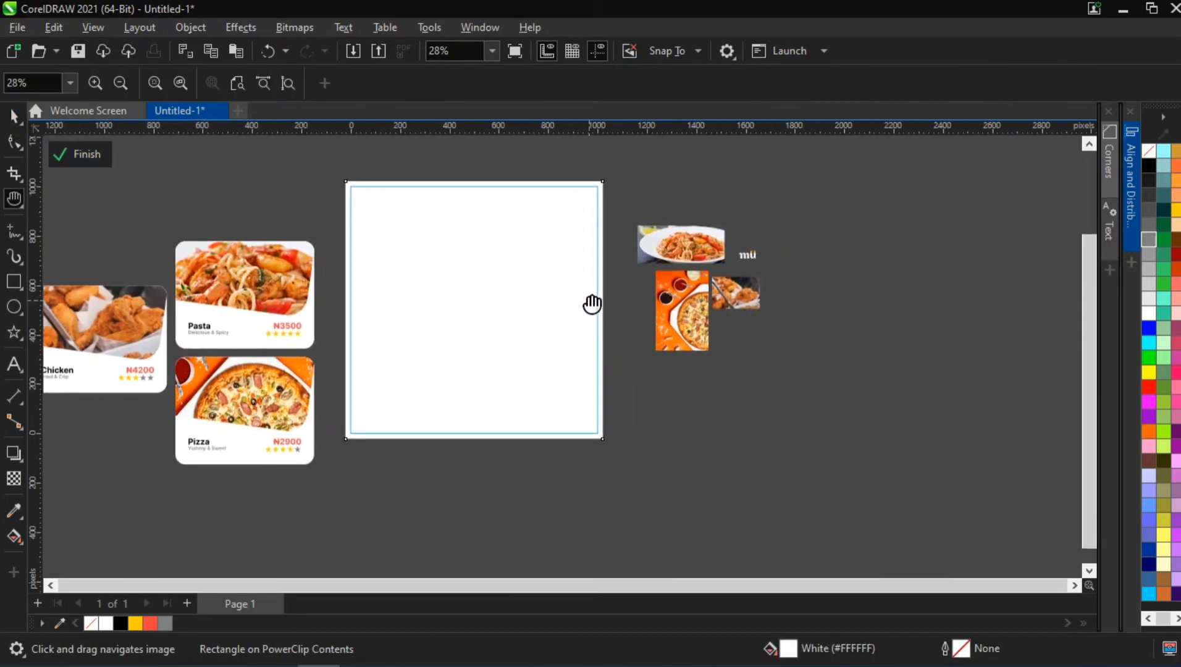
key("space")
left_click_drag(618, 198, 815, 387)
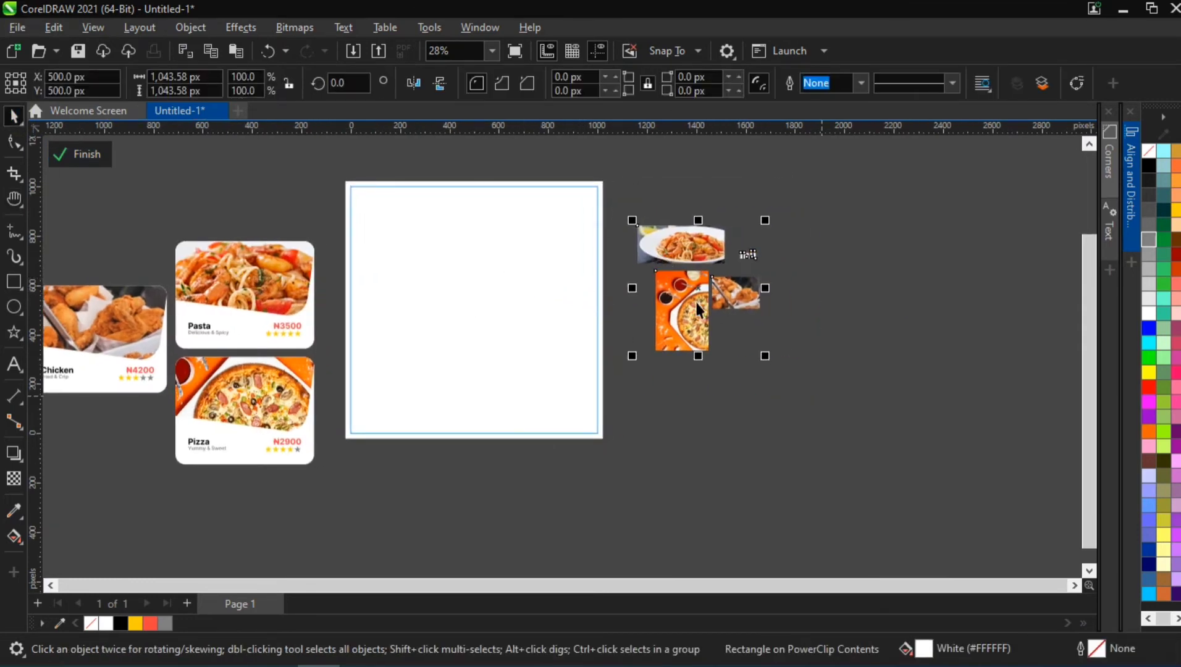
left_click_drag(695, 302, 964, 275)
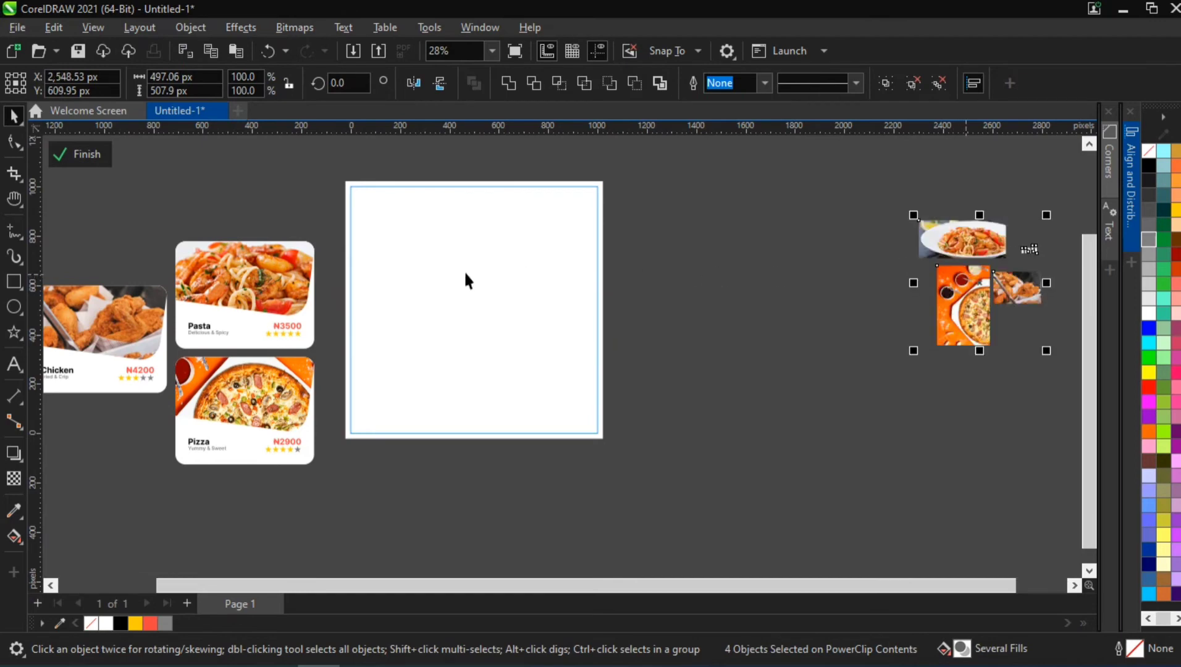
Step: Select the Pasta, Pizza and Chicken cards and stack them at the center of the page
left_click(295, 282)
left_click(208, 425, "shift")
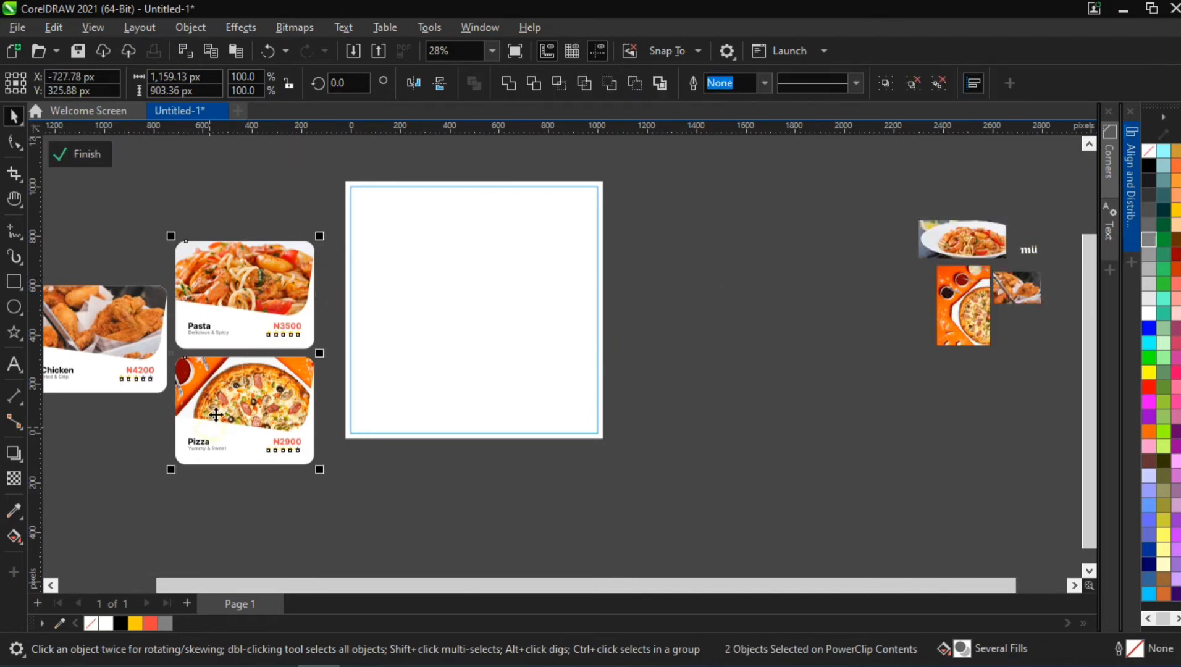
key("p")
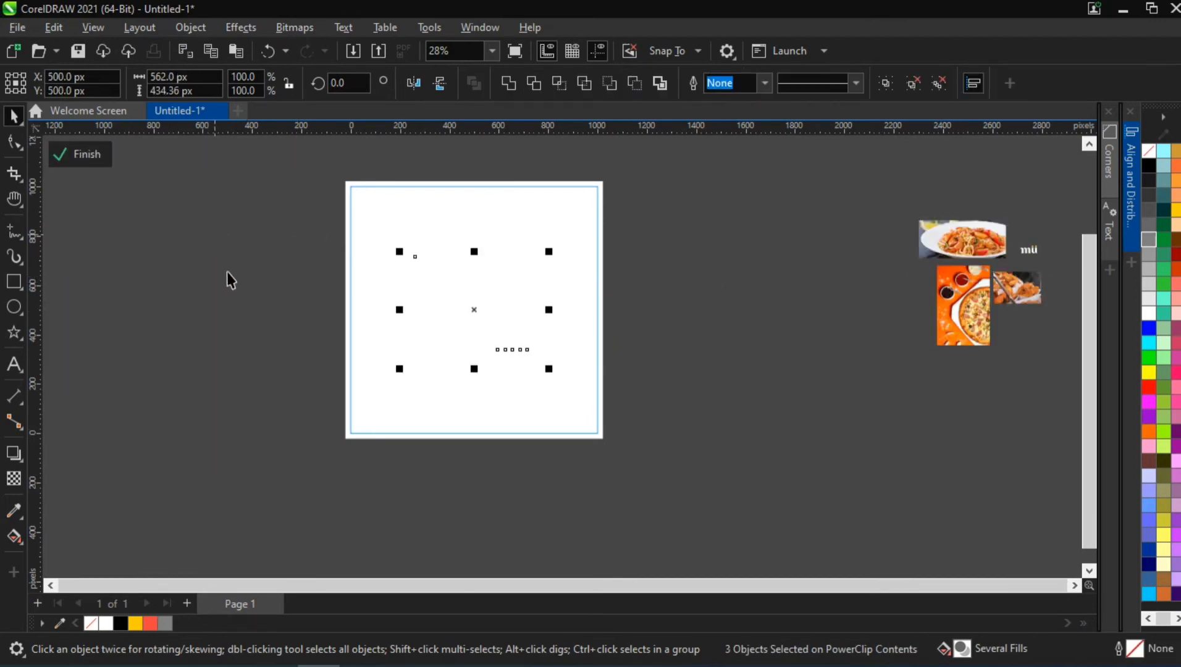
Step: Select the stacked cards and place a spare copy of them outside the page, beside the background square
left_click(518, 216)
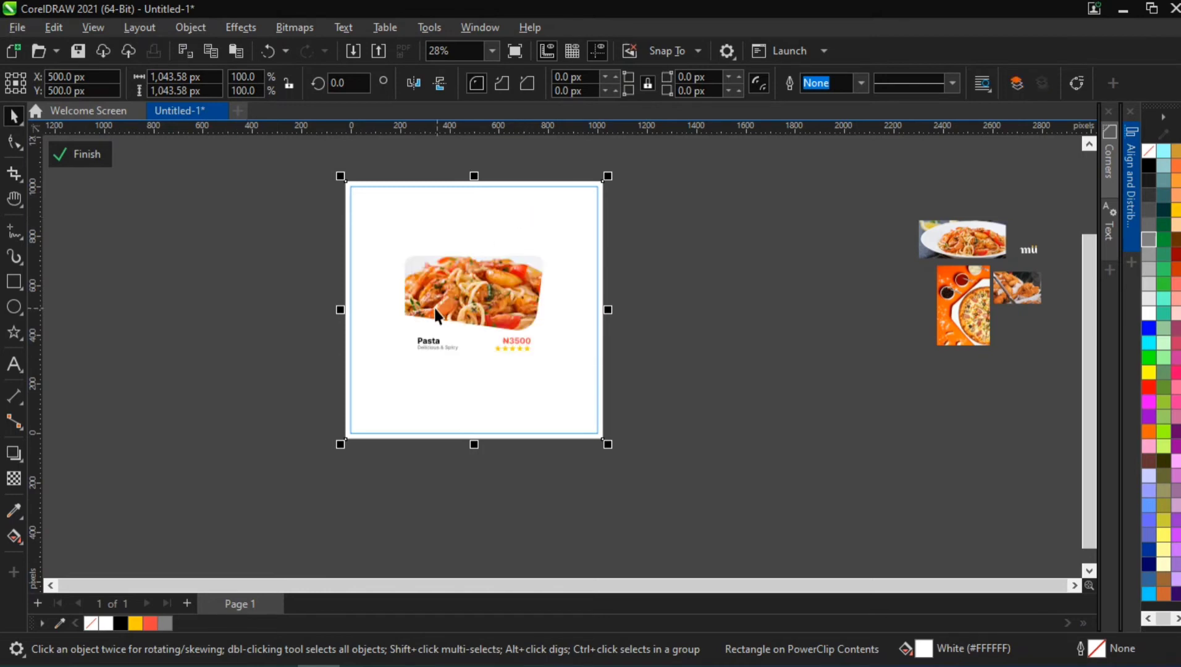
scroll(435, 308, "up", 1)
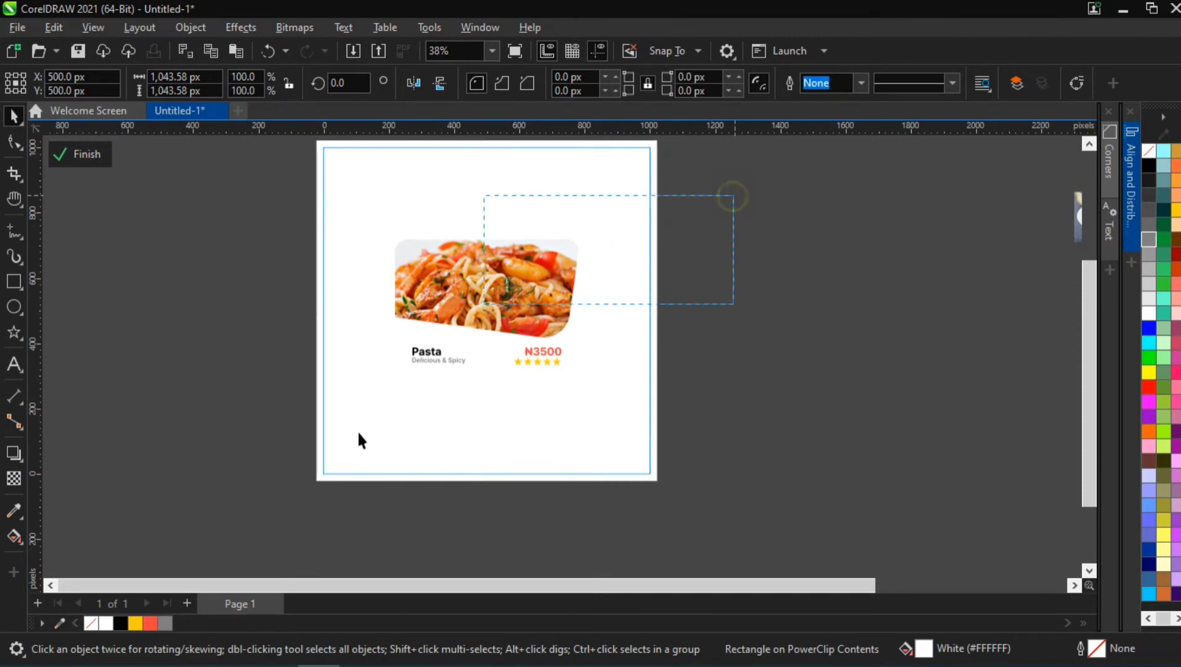
key("ctrl+a")
left_click_drag(392, 278, 151, 265)
left_click(360, 243)
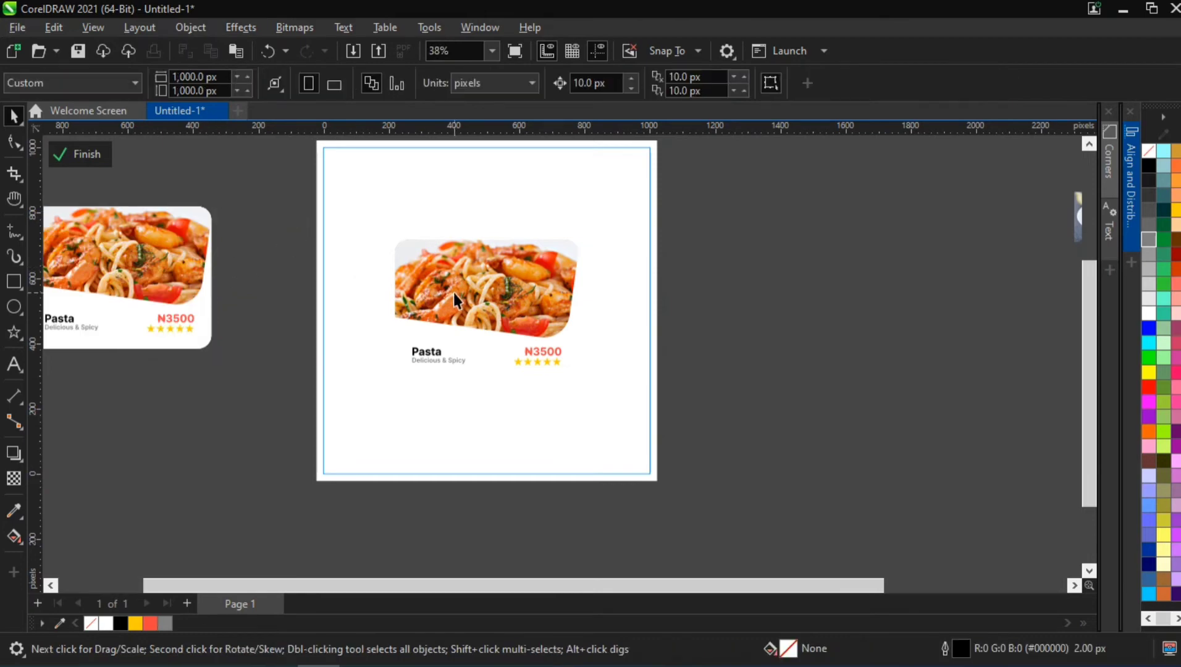
Step: Spread the cards diagonally: Pizza to about X 284, Y 755, Chicken to about X 524, Y 502, and Pasta to about X 824, Y 262 px
left_click(502, 258)
left_click_drag(485, 246, 572, 322)
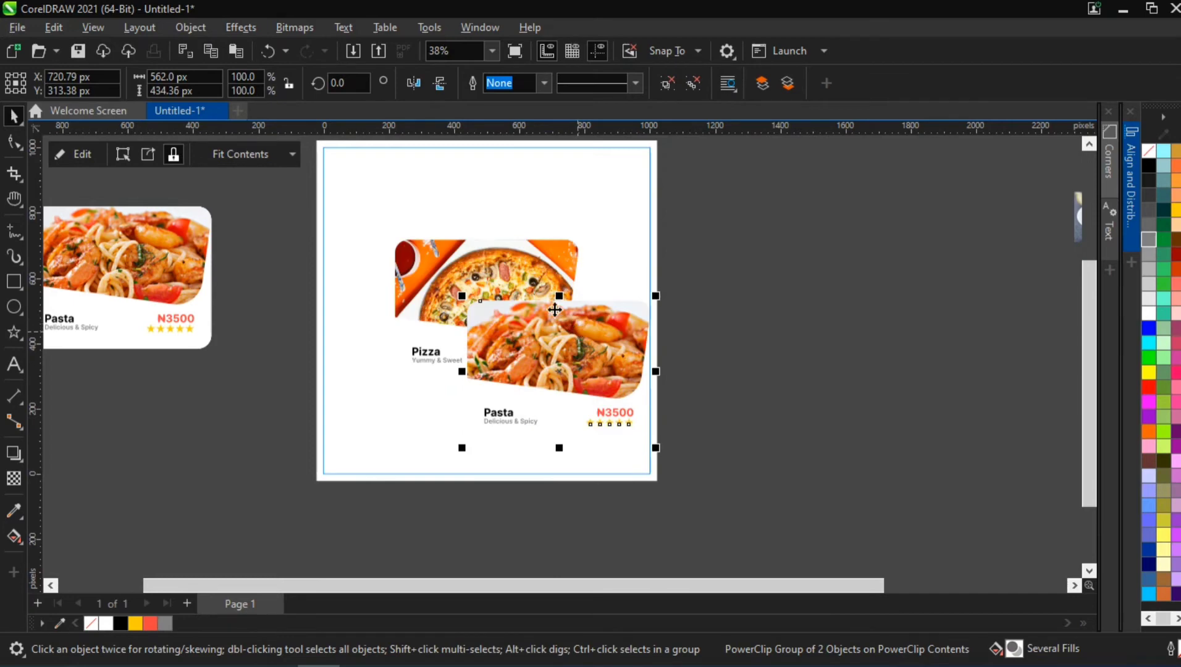
left_click_drag(520, 274, 481, 209)
left_click_drag(619, 390, 601, 373)
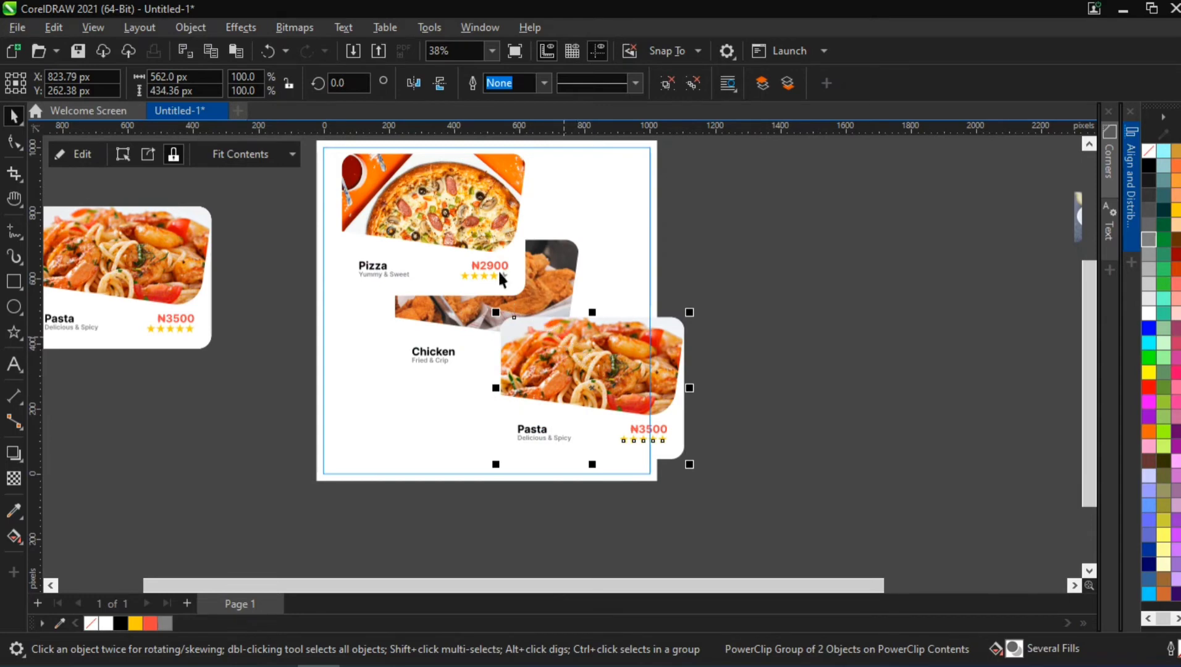
left_click_drag(414, 209, 397, 211)
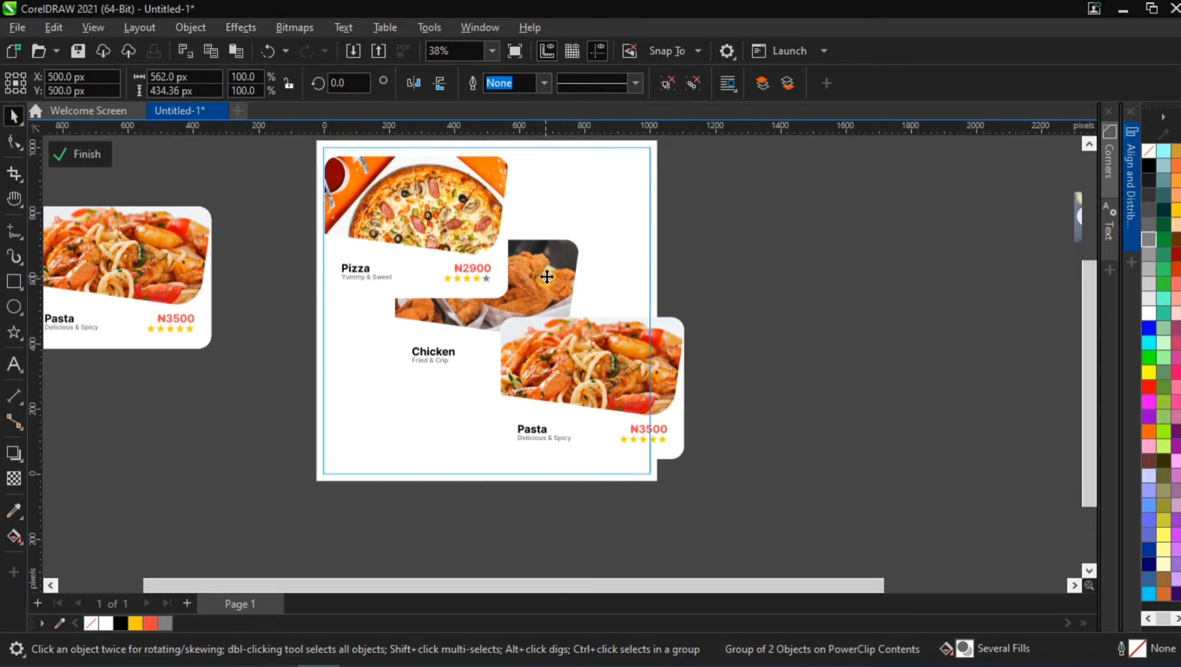
left_click_drag(547, 277, 554, 278)
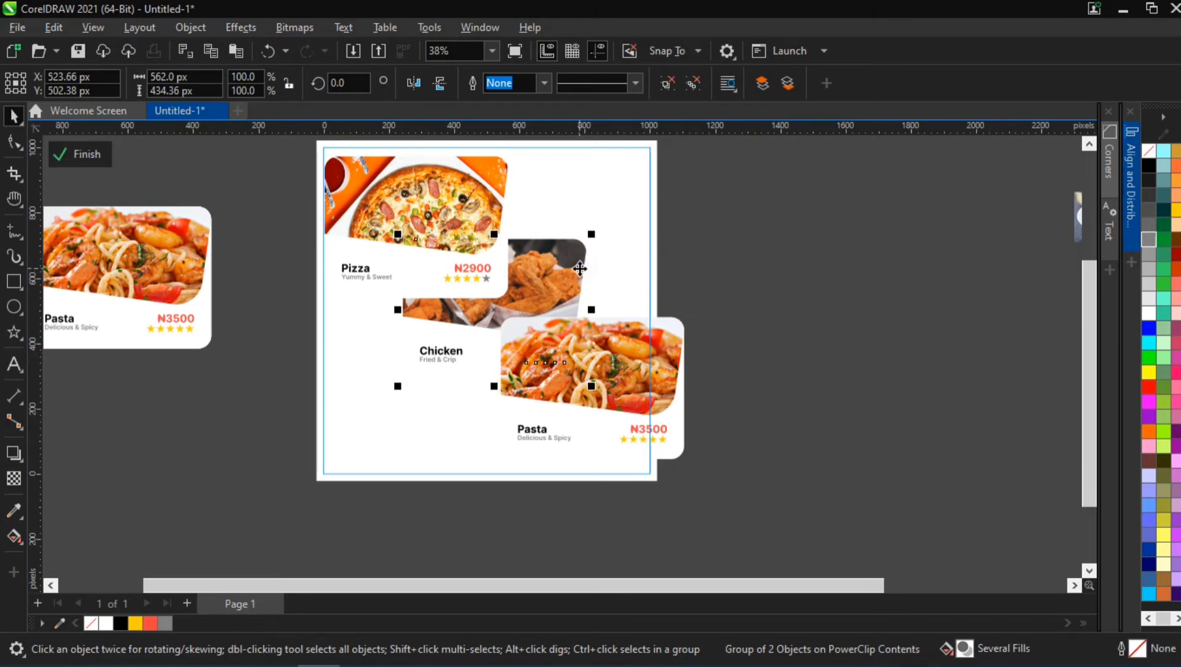
Step: Reorder the overlapping cards so that Chicken lies in front of Pasta and Pizza lies in front of Chicken
key("ctrl+Page_Up")
key("ctrl+Page_Up")
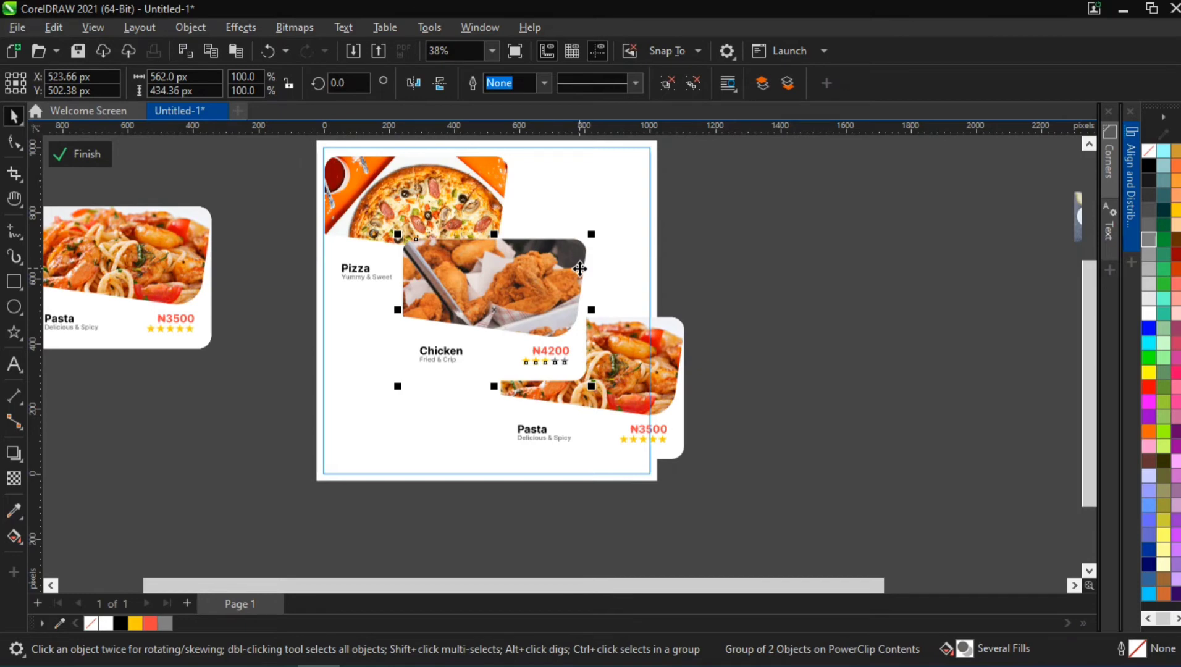
left_click(440, 195)
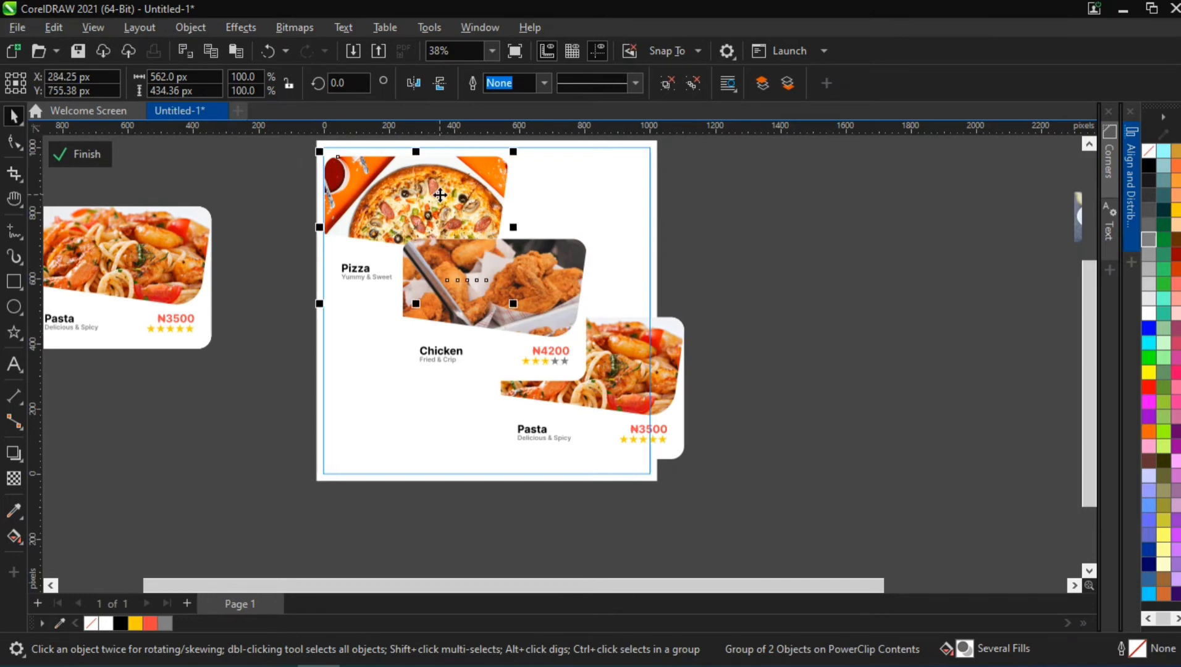
key("ctrl+Page_Up")
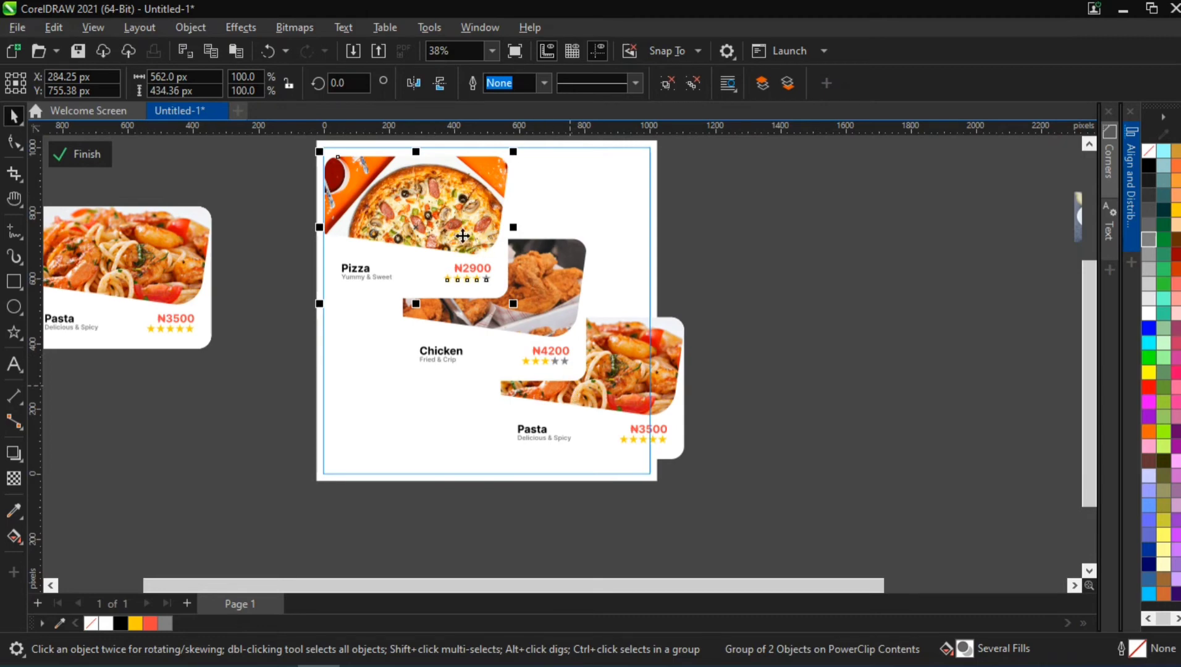
Step: Scale the three cards together to about 936 by 788 px and center them on the page as a temporary group
left_click(571, 289, "shift")
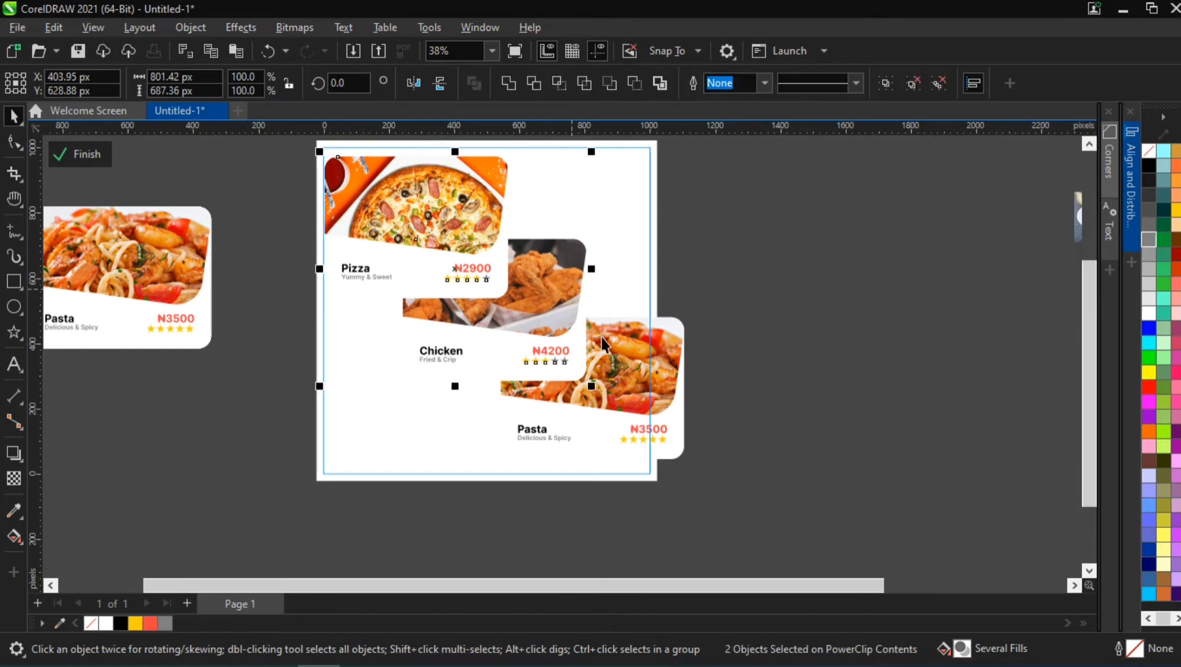
left_click(633, 370, "shift")
left_click_drag(690, 464, 670, 471)
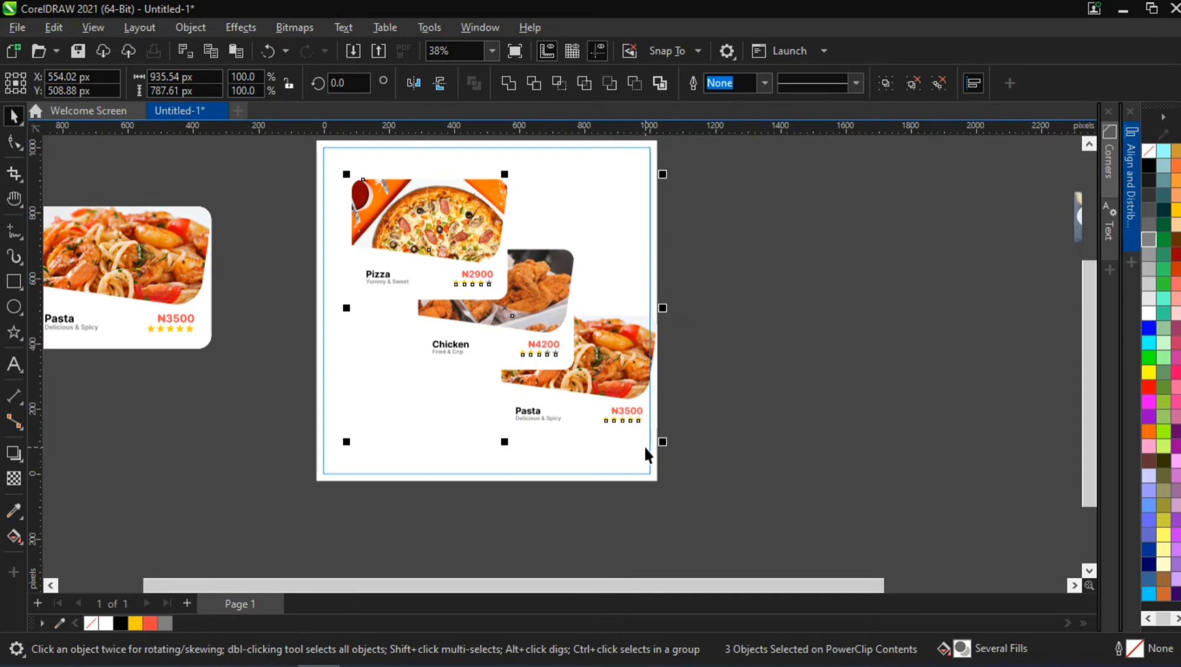
key("ctrl+g")
key("p")
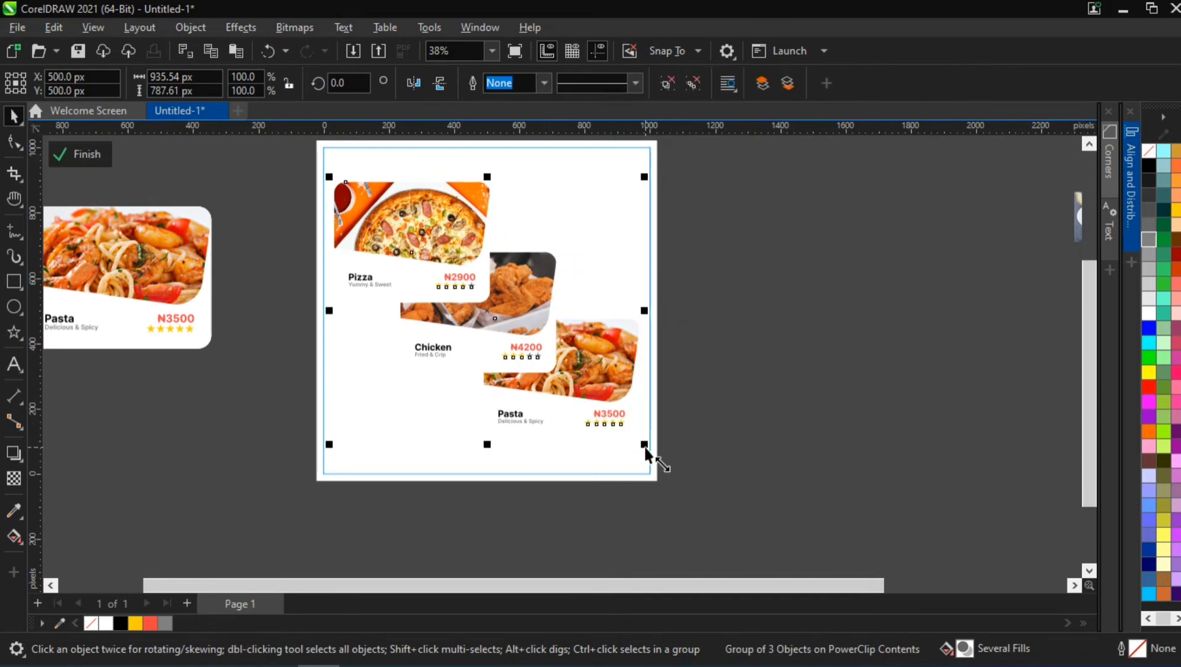
key("ctrl+u")
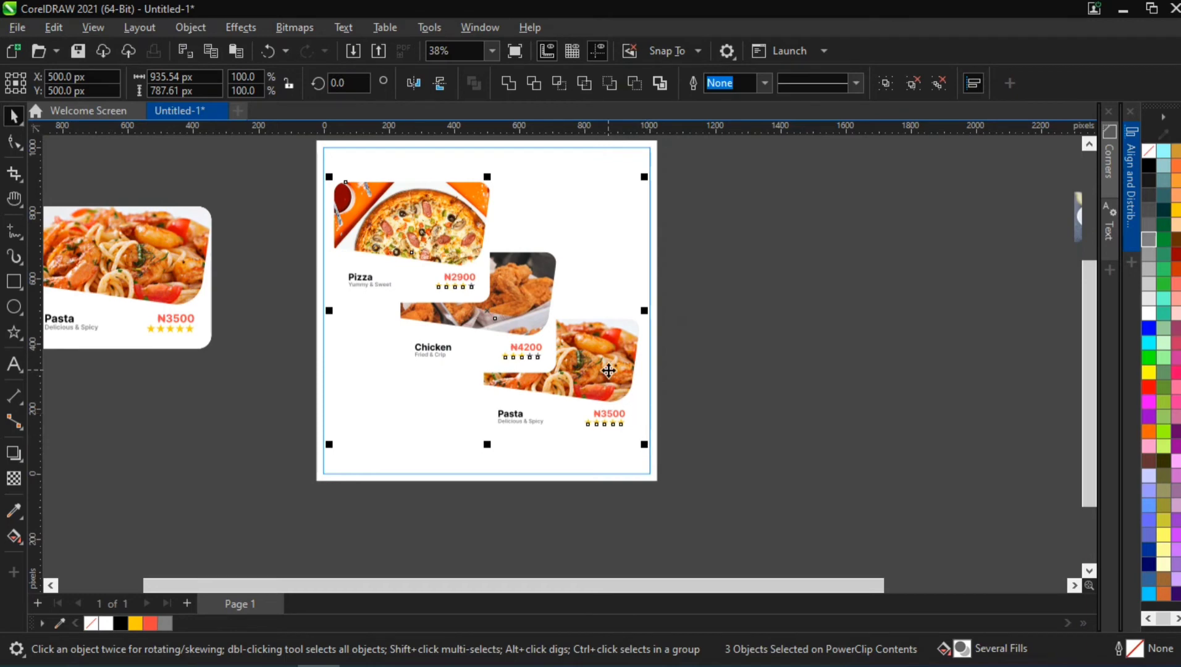
scroll(633, 406, "up", 1)
scroll(559, 244, "down", 1)
key("h")
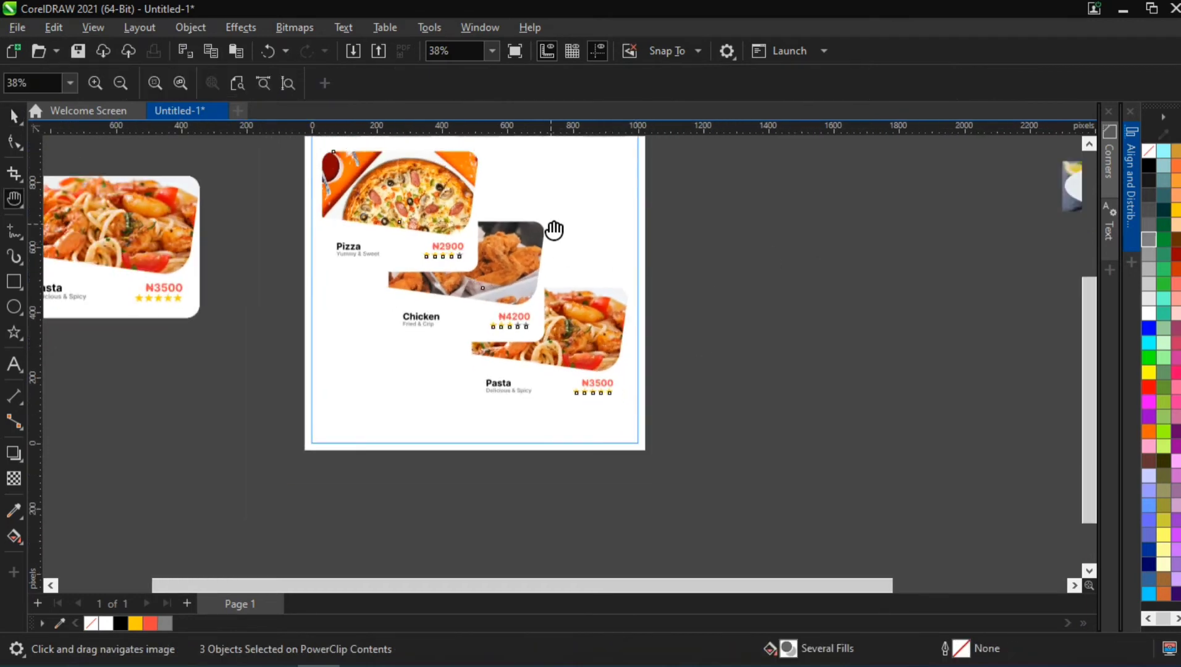
Step: Add a black drop shadow to the Pizza card, cast straight down about 184 px from the card's center
left_click_drag(553, 230, 540, 266)
scroll(439, 286, "up", 1)
scroll(439, 286, "up", 1)
scroll(439, 286, "down", 1)
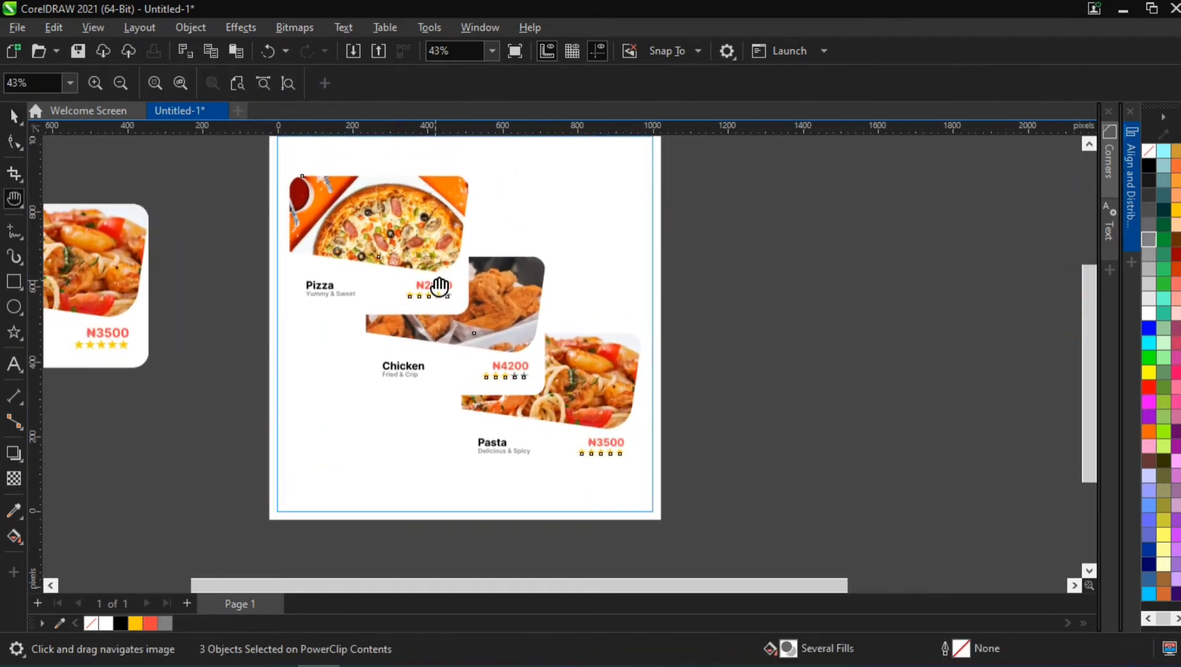
key("space")
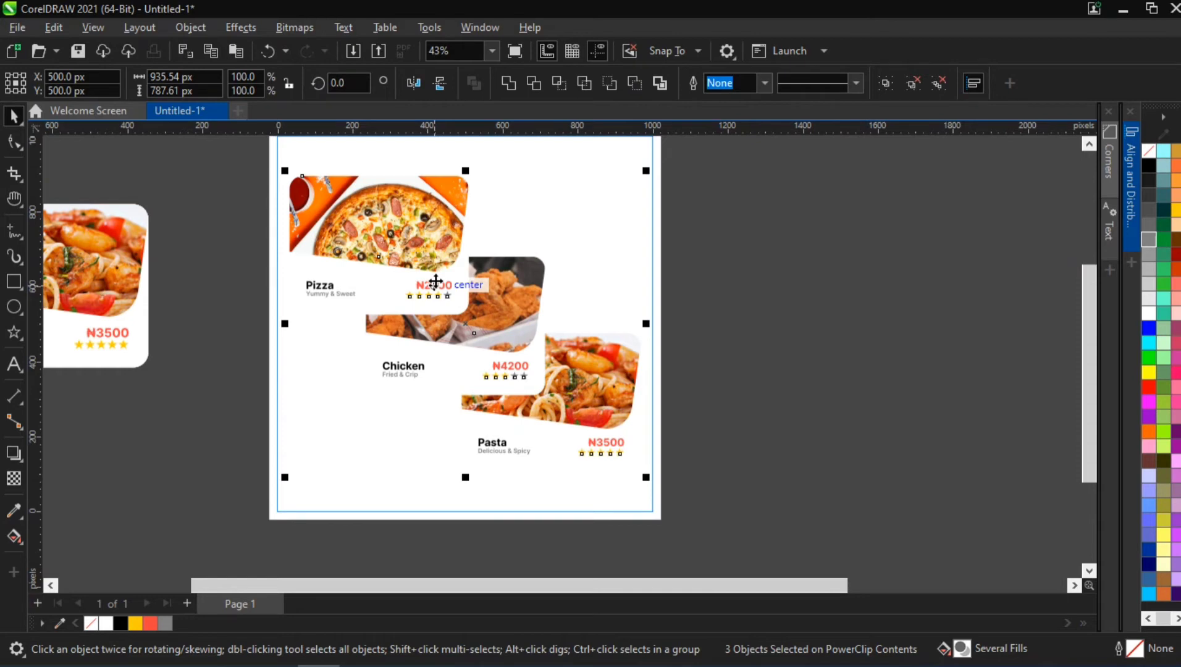
left_click(732, 235)
left_click(369, 196)
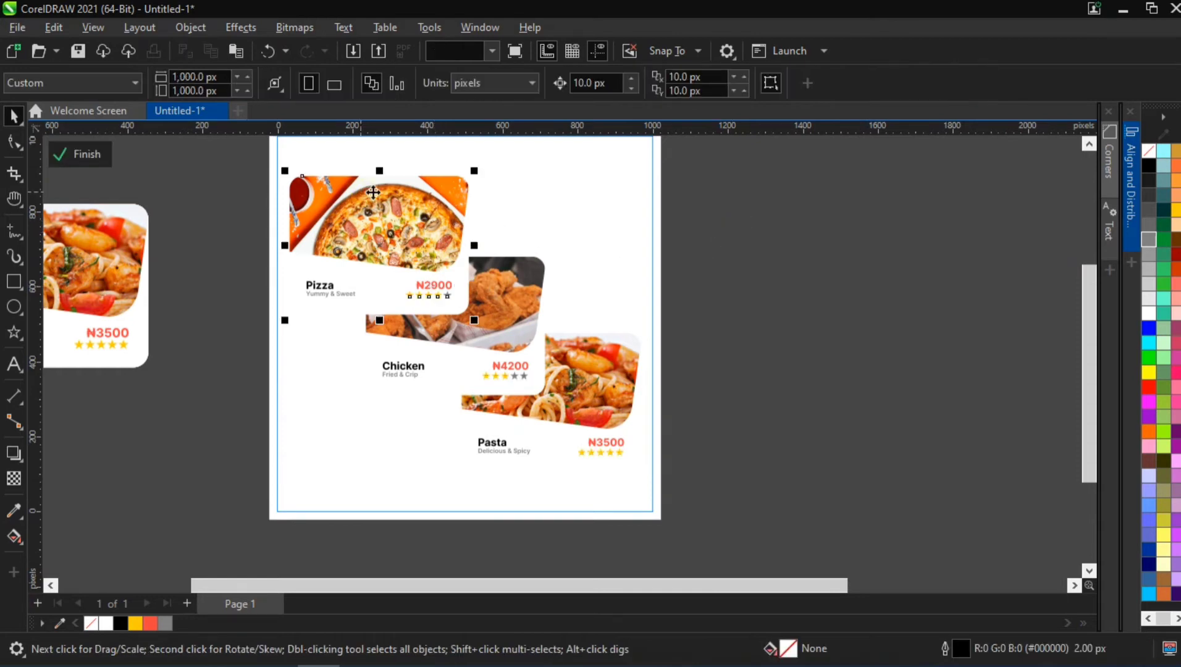
left_click(13, 453)
left_click_drag(377, 177, 378, 313)
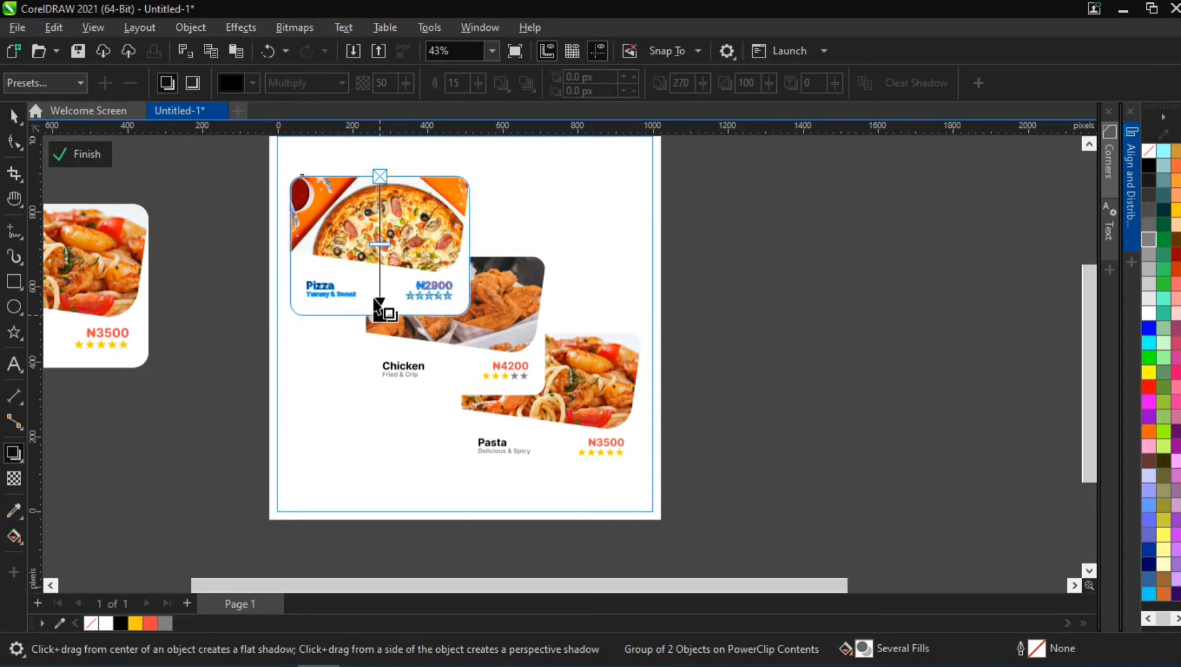
left_click_drag(382, 175, 383, 239)
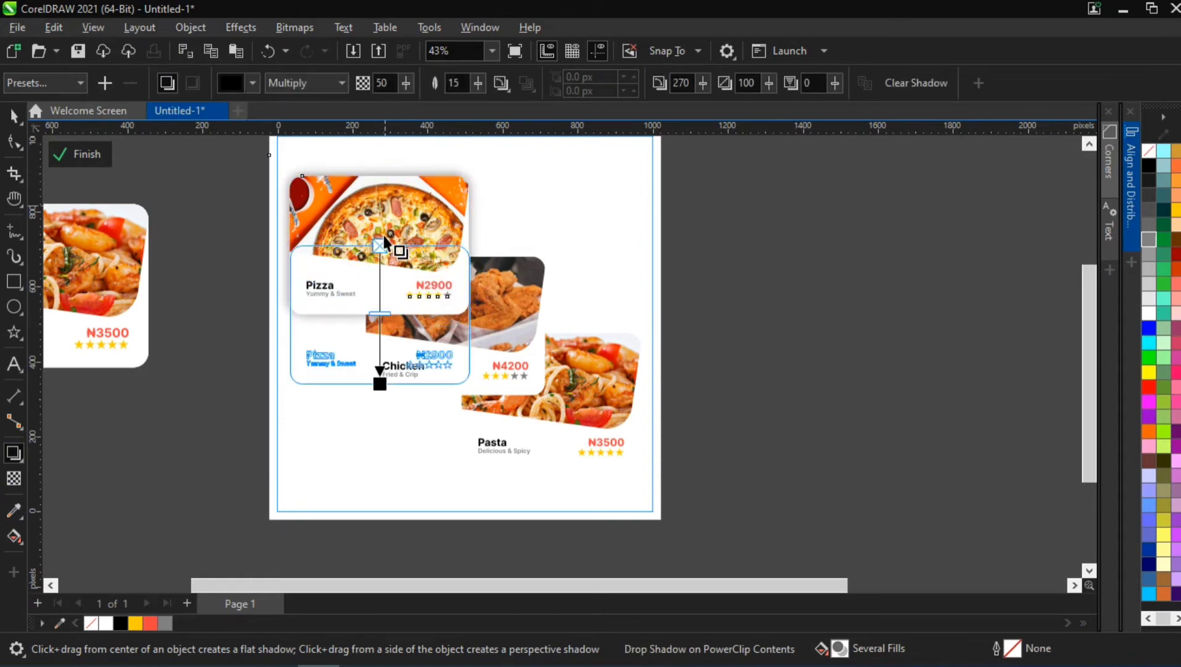
Step: Shorten the Pizza card's shadow so that it falls only about 23 px below the card
scroll(380, 352, "up", 2)
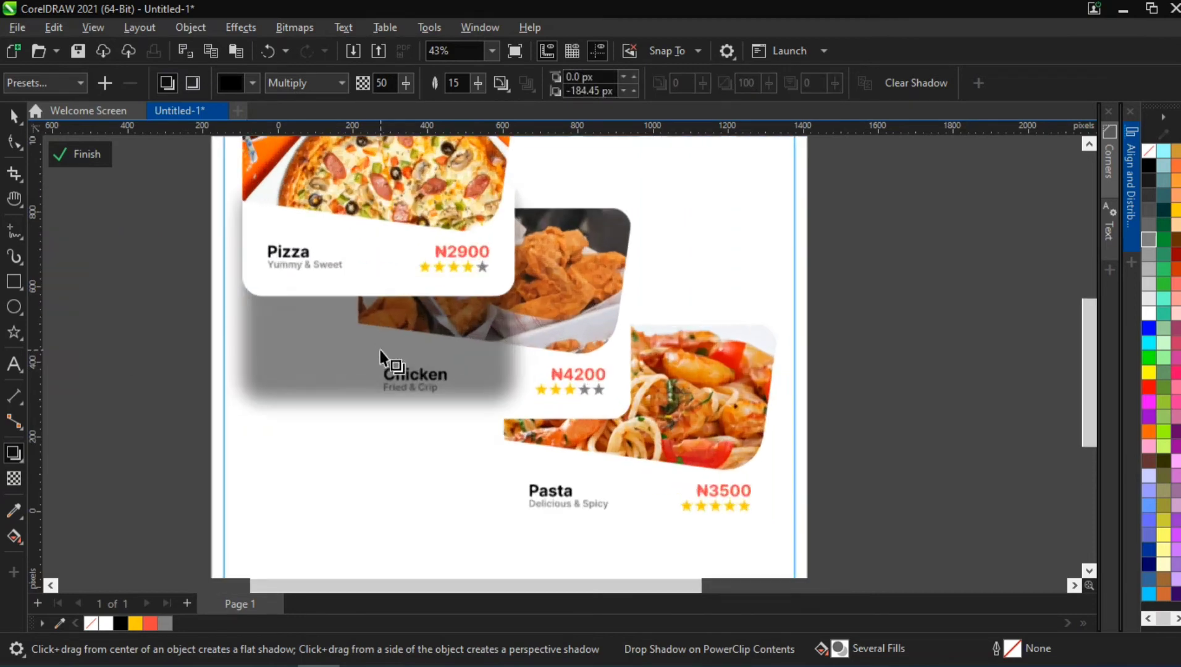
left_click_drag(377, 415, 375, 299)
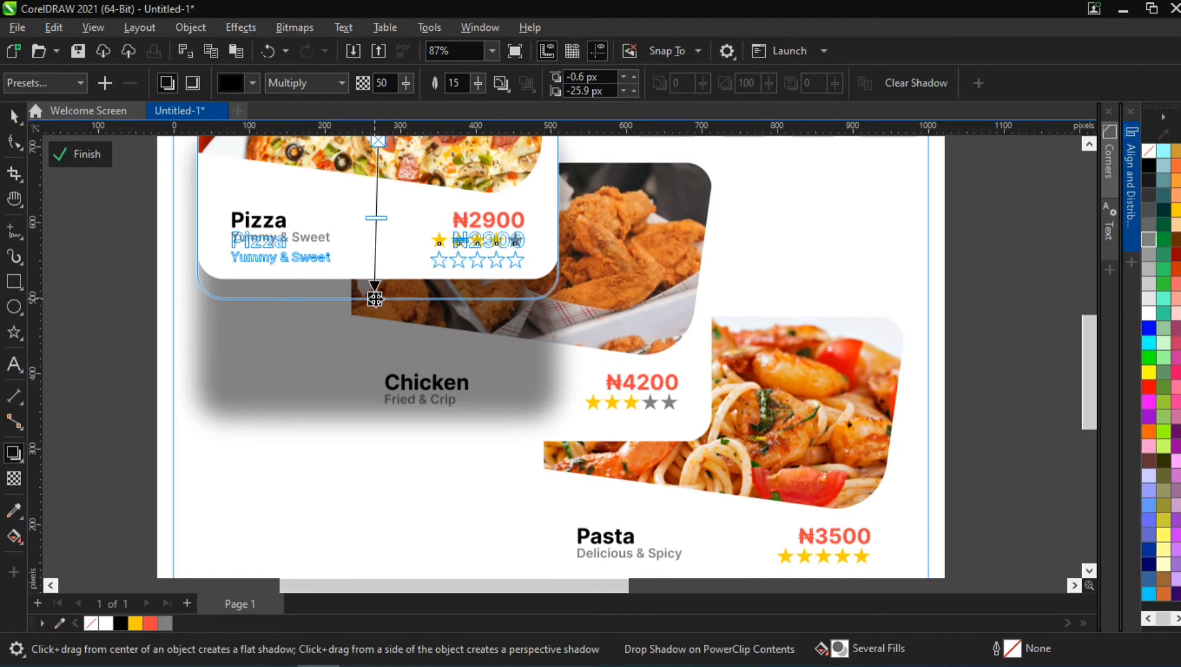
left_click_drag(375, 299, 377, 297)
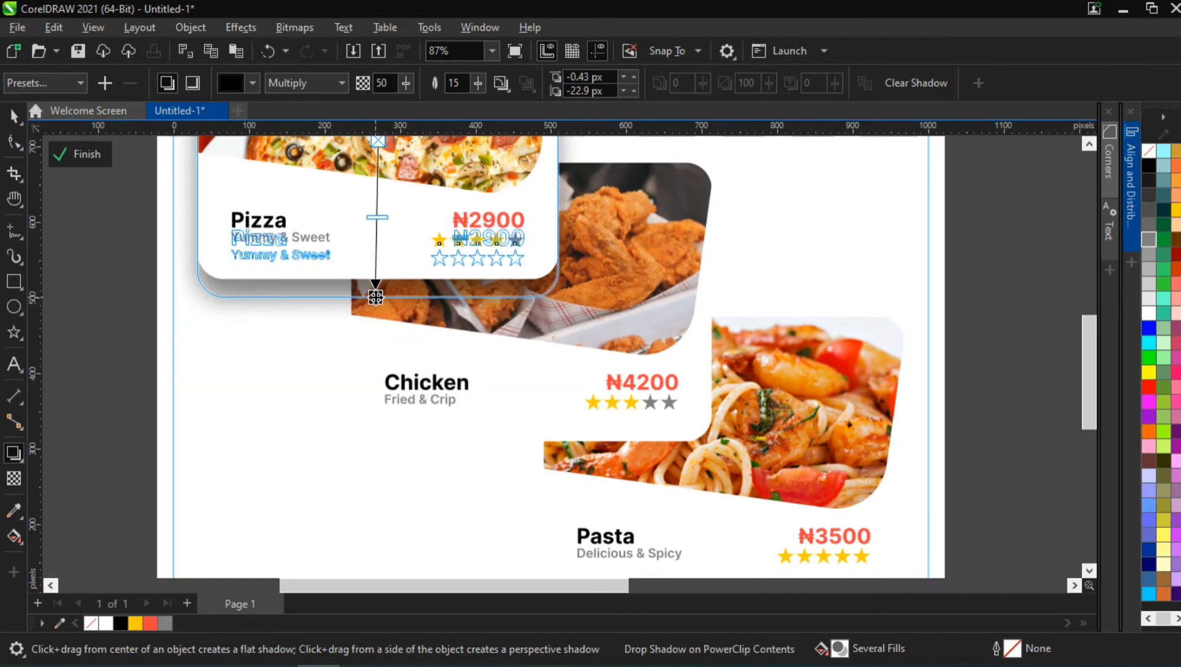
Step: Set the Pizza shadow's opacity to 20 and its feathering to 50
left_click(388, 87)
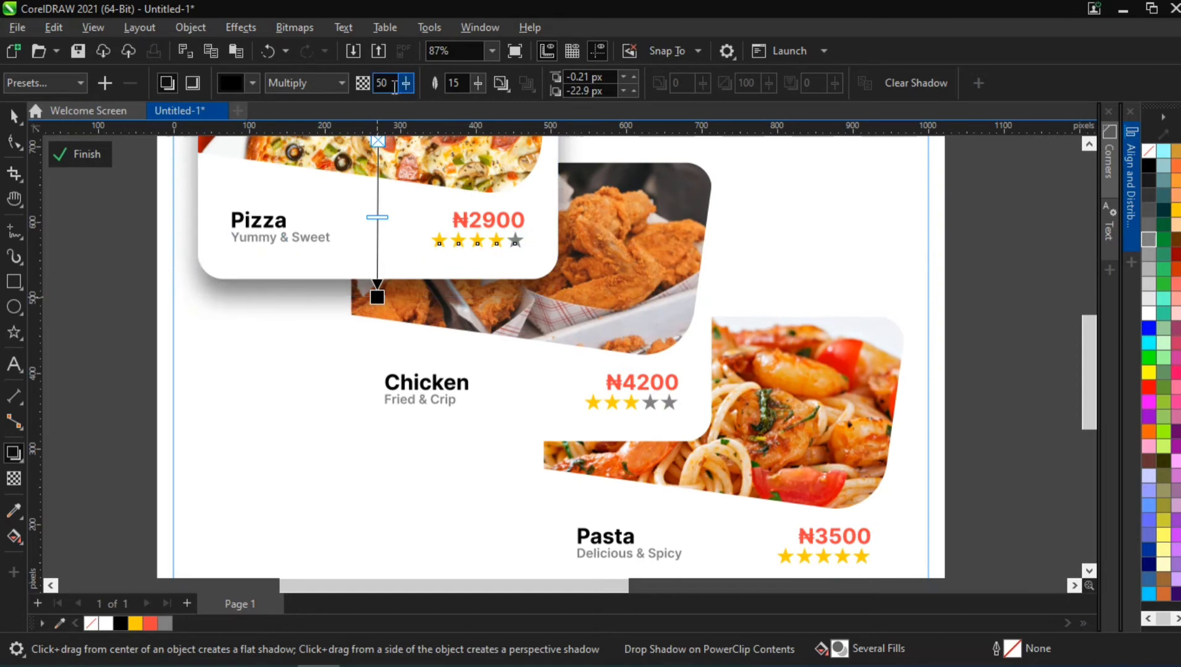
type("20")
key("Tab")
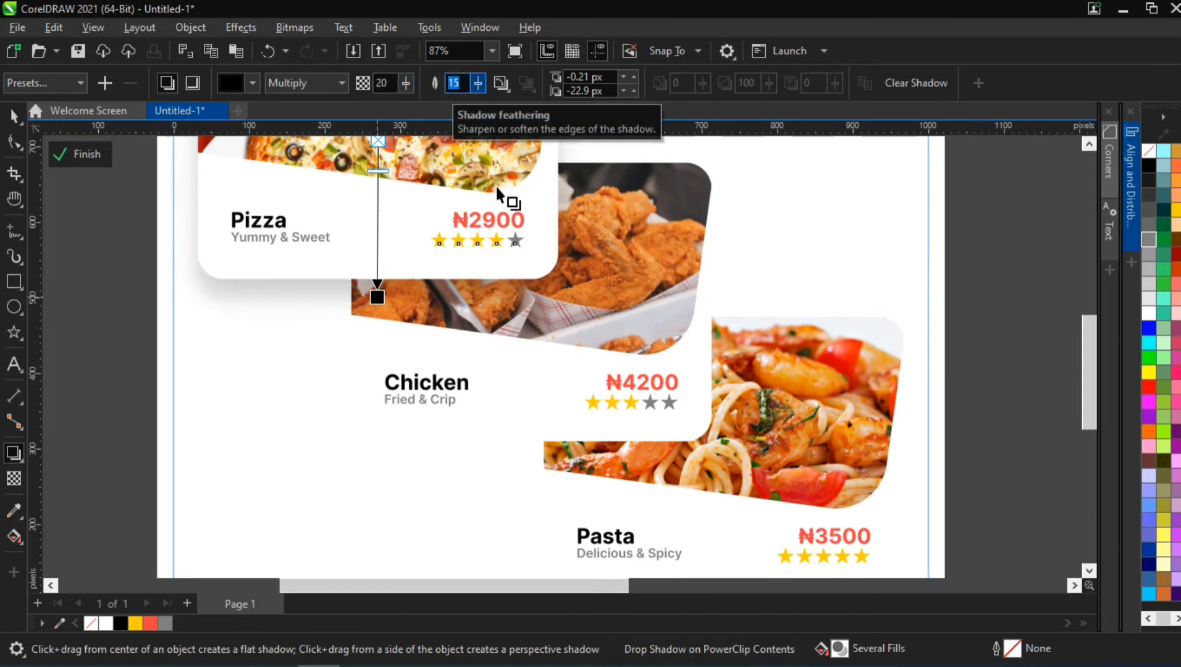
type("50")
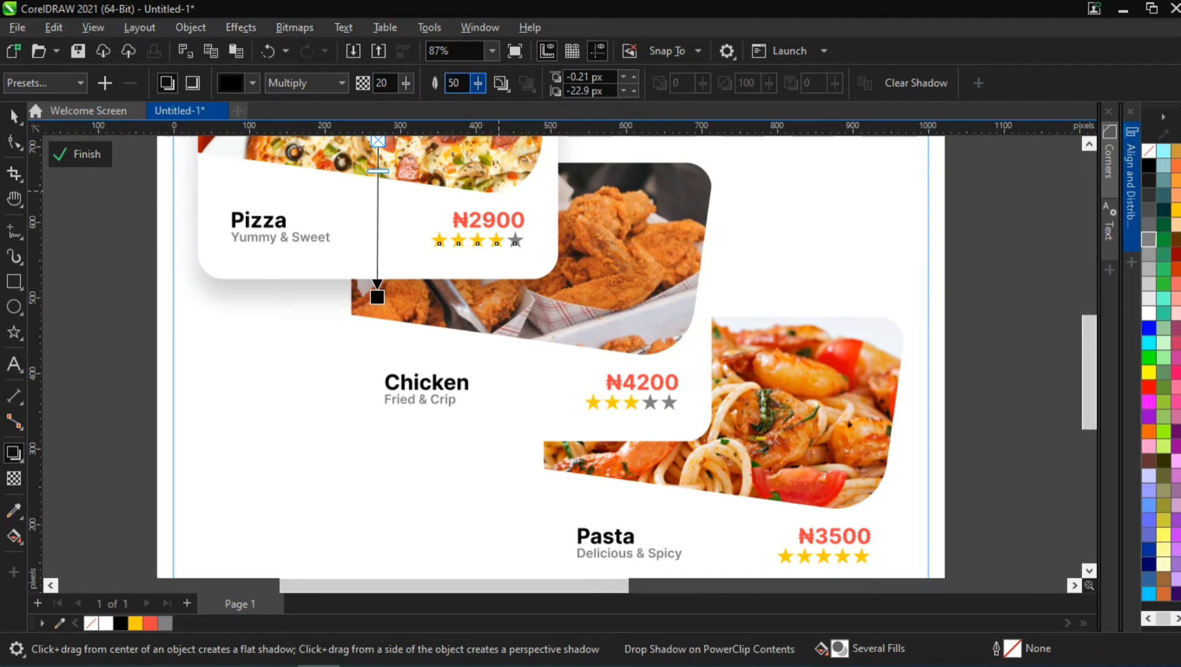
scroll(325, 261, "down", 2)
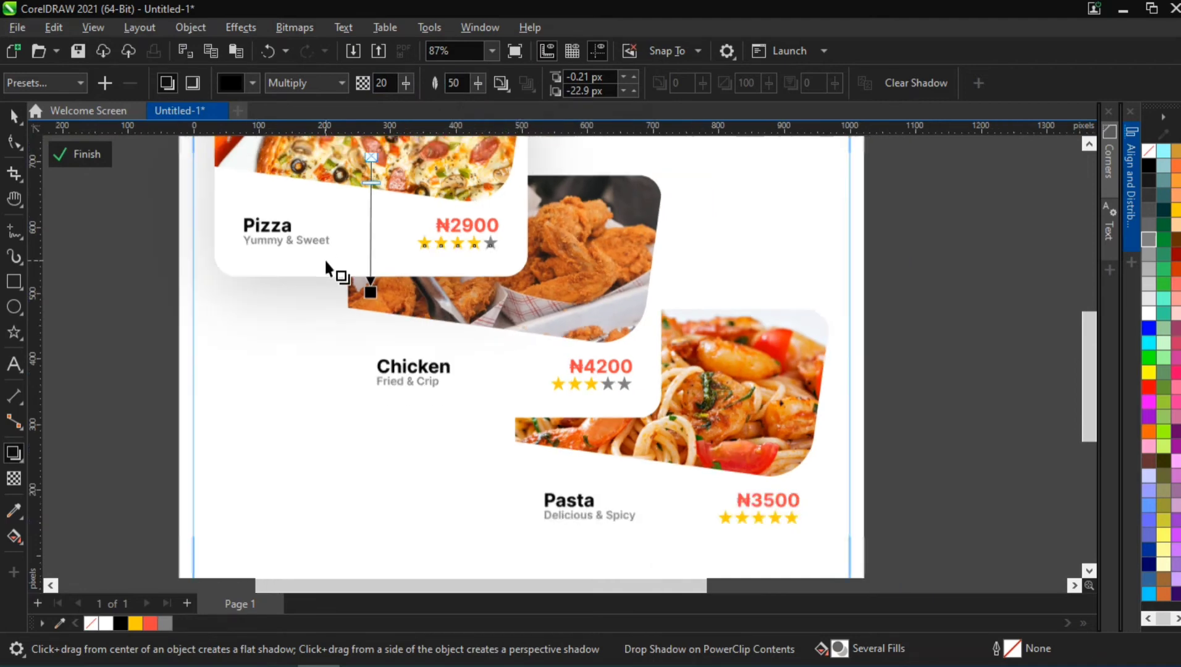
scroll(324, 261, "down", 1)
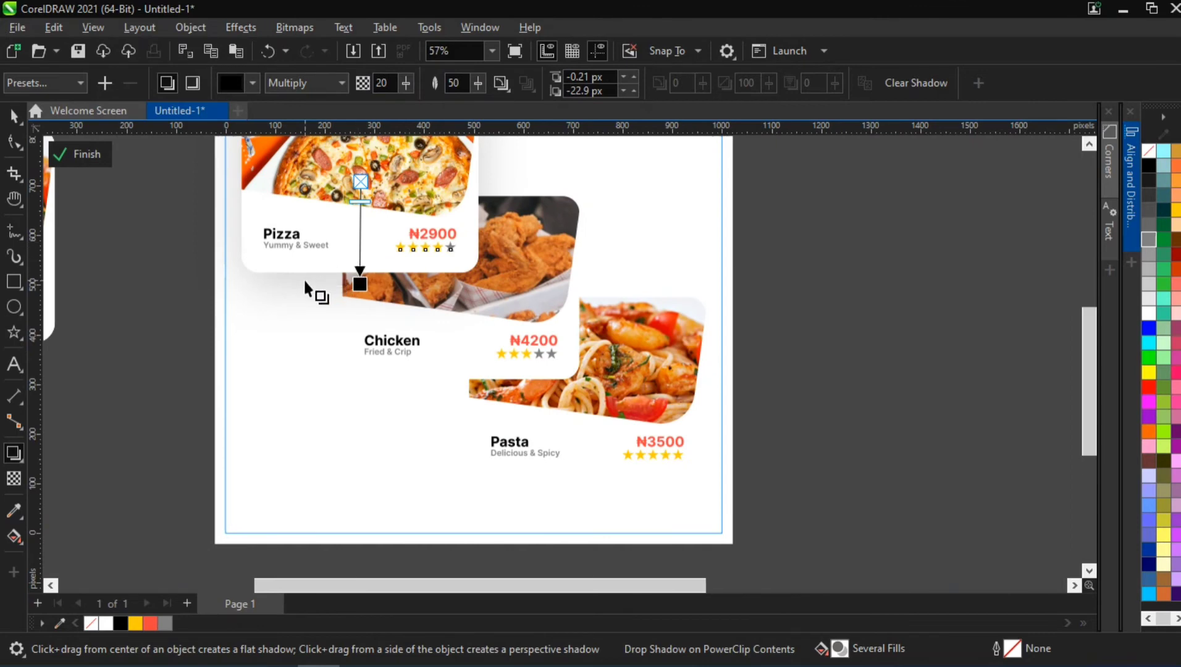
Step: Reduce the Pizza shadow's vertical offset to about 15 px below the card
scroll(299, 294, "up", 4)
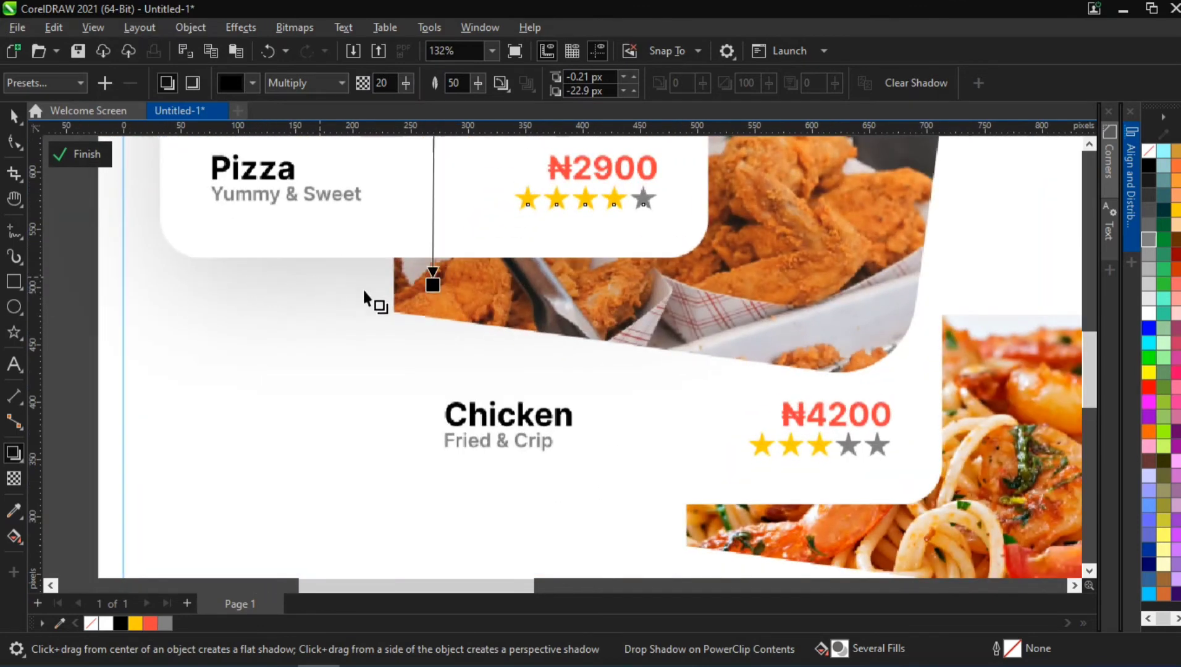
left_click_drag(434, 281, 436, 275)
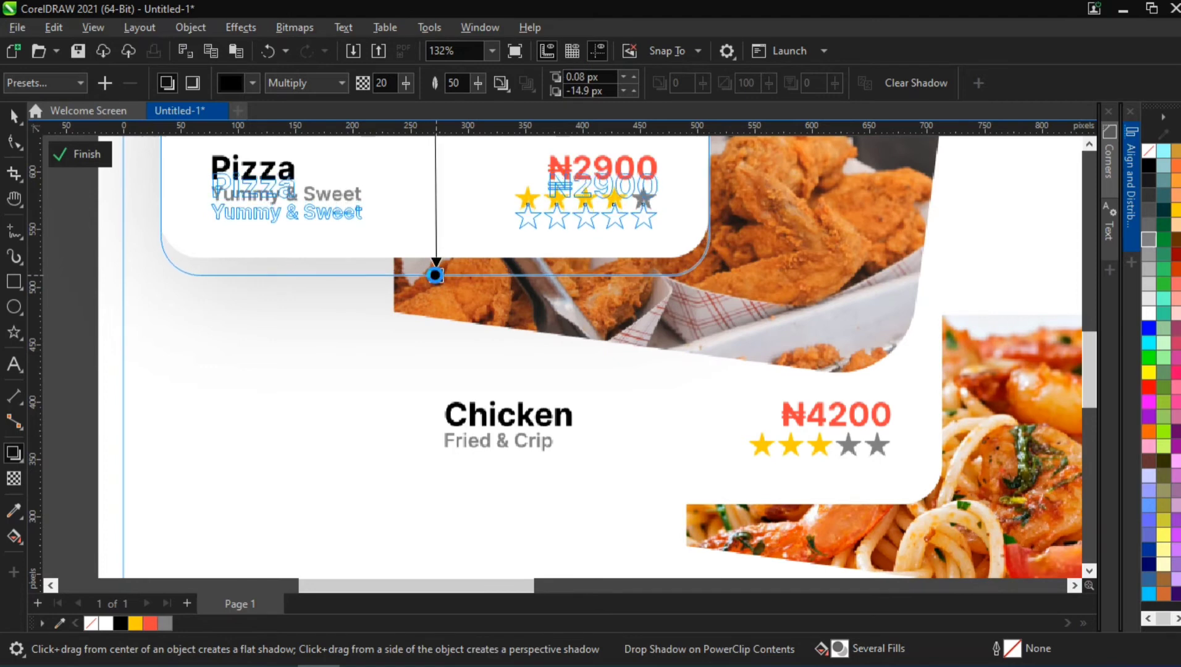
scroll(491, 307, "down", 1)
scroll(500, 316, "down", 2)
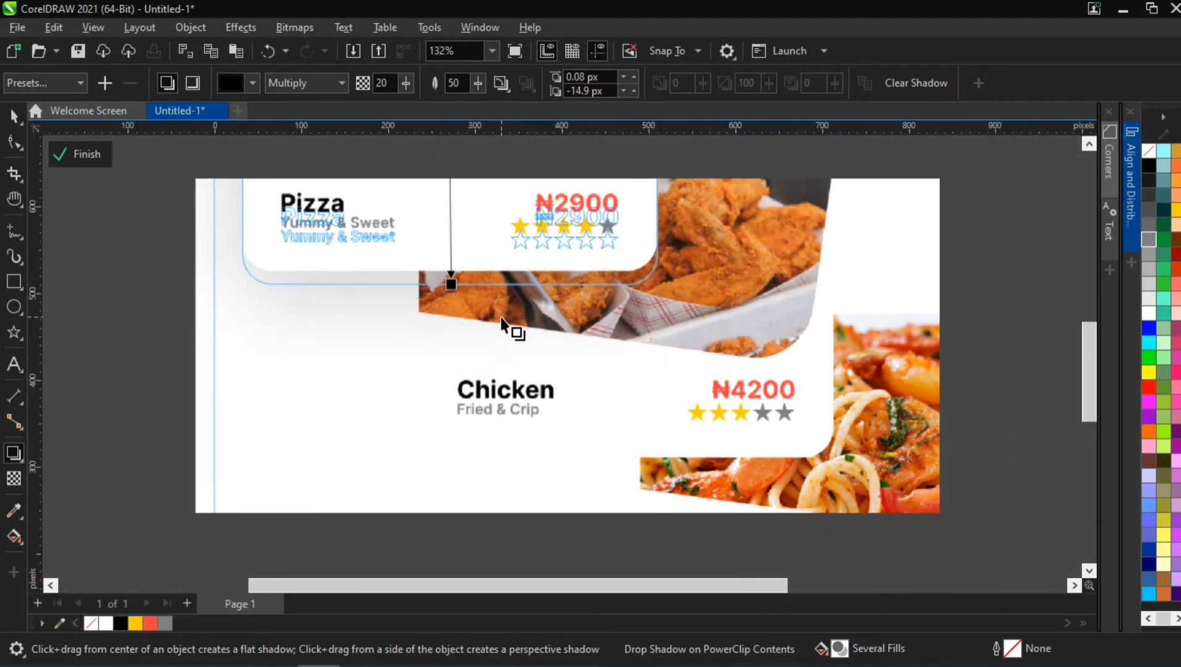
scroll(505, 322, "down", 2)
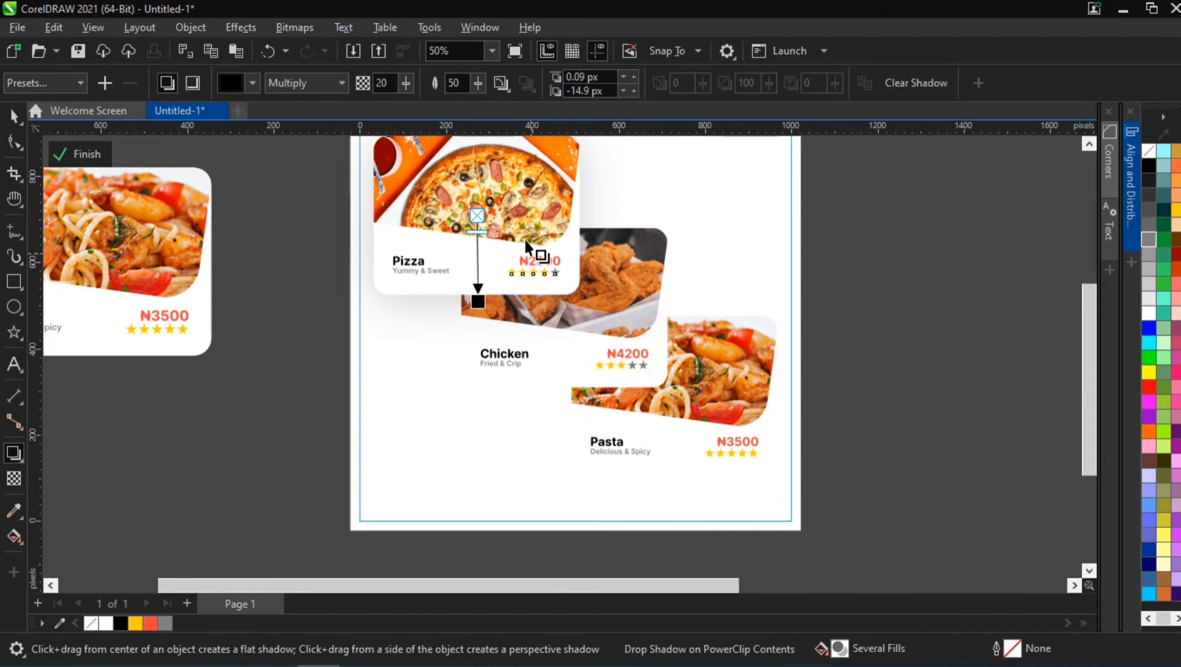
Step: Select the Pasta card and add a drop shadow cast straight down about 184 px from the card's center
left_click_drag(541, 244, 425, 303)
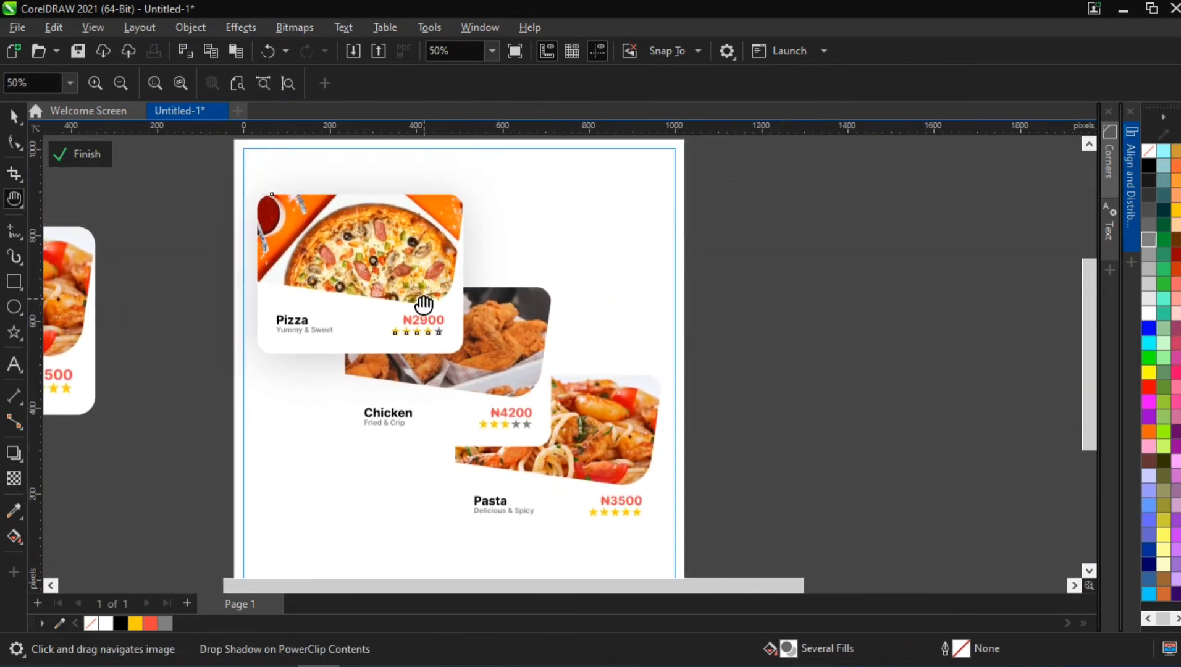
key("space")
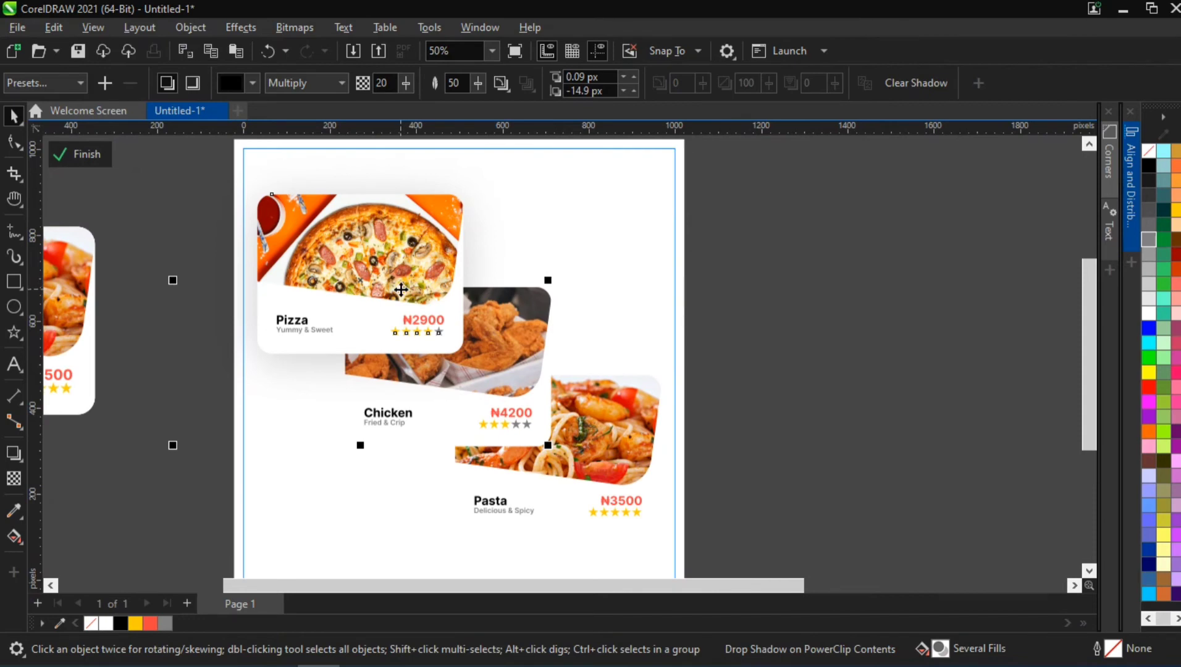
left_click(589, 422)
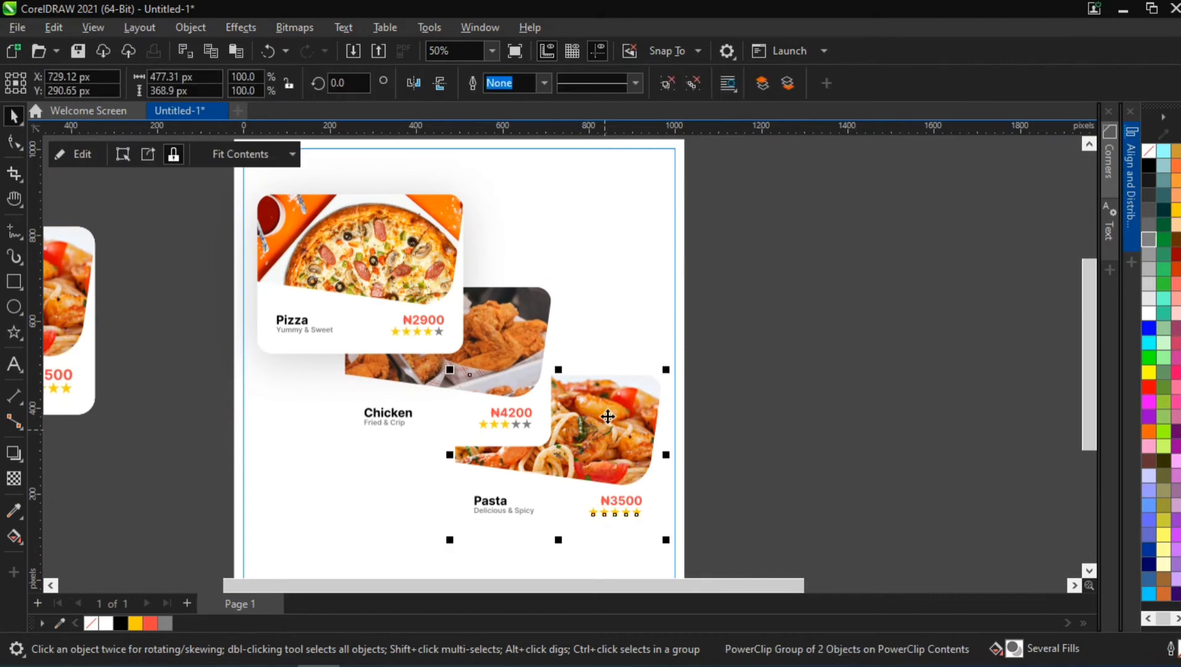
key("h")
left_click_drag(631, 544, 588, 438)
scroll(562, 387, "up", 3)
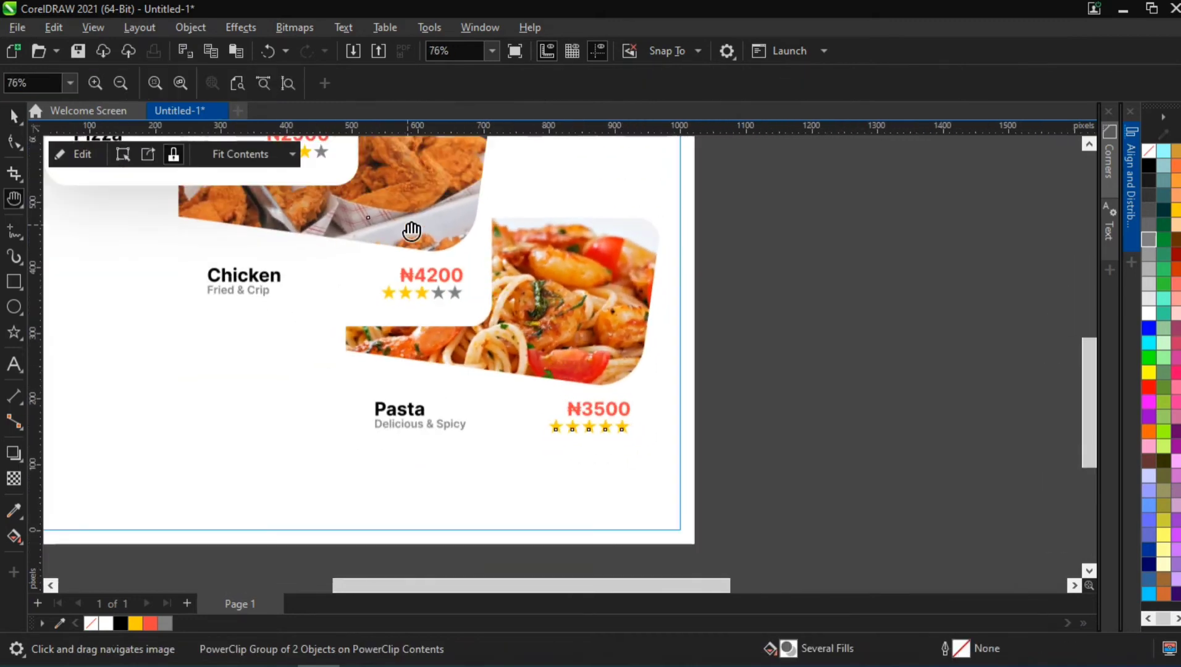
left_click(13, 115)
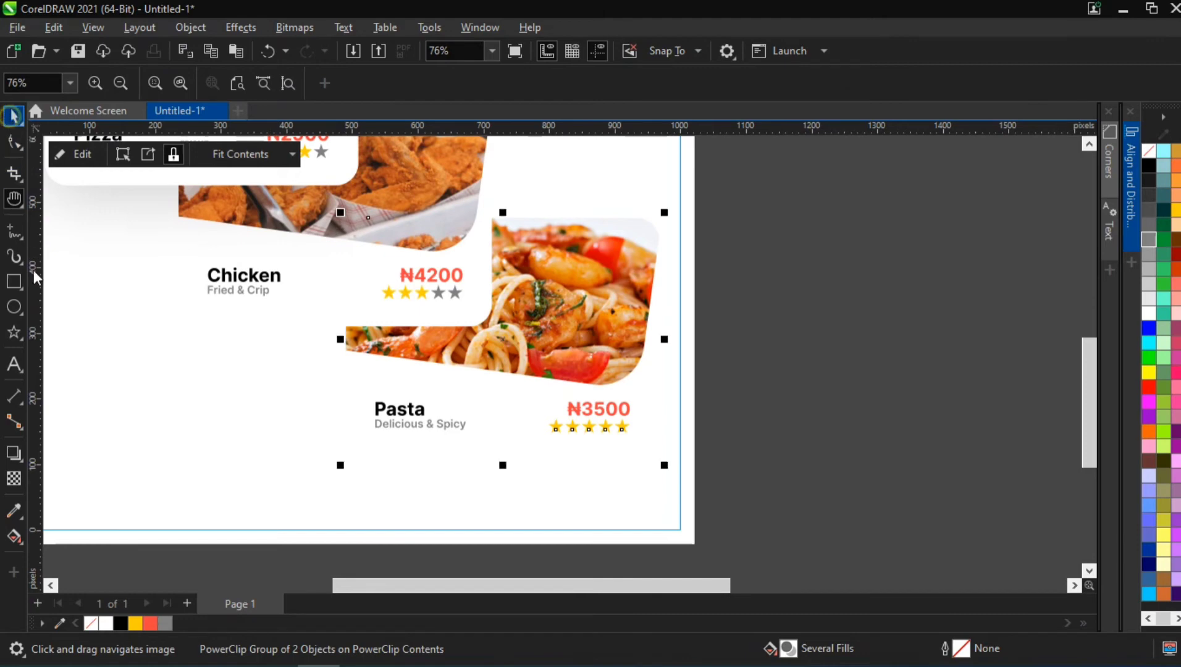
left_click(14, 453)
left_click_drag(499, 218, 503, 461)
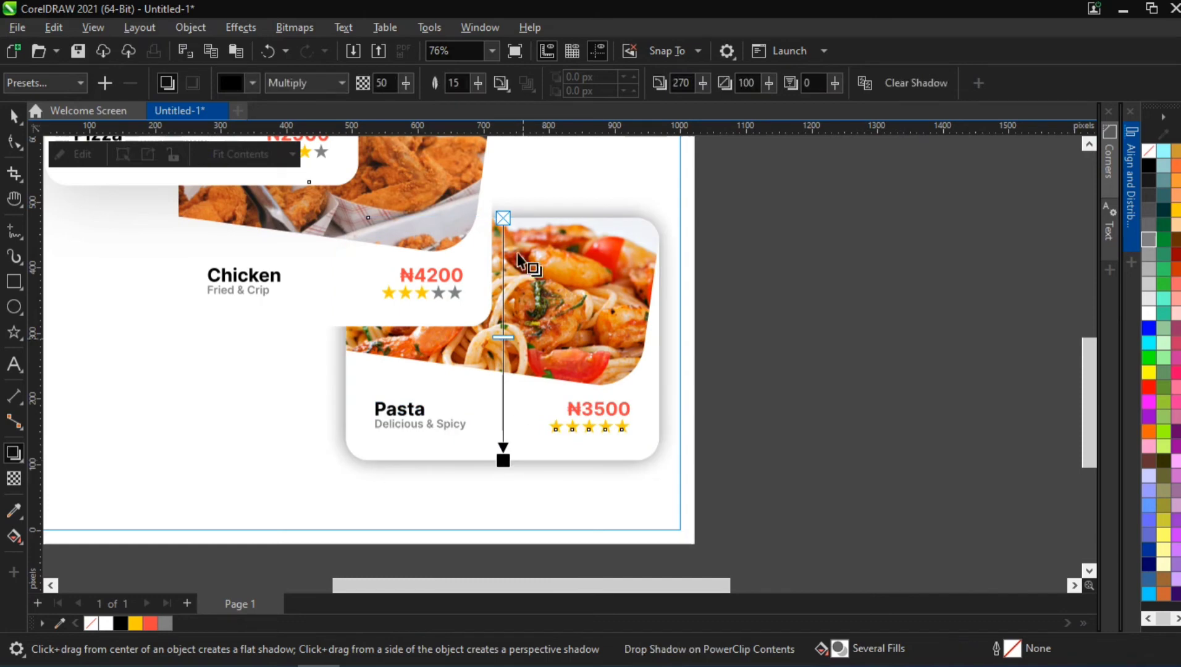
left_click_drag(515, 312, 503, 571)
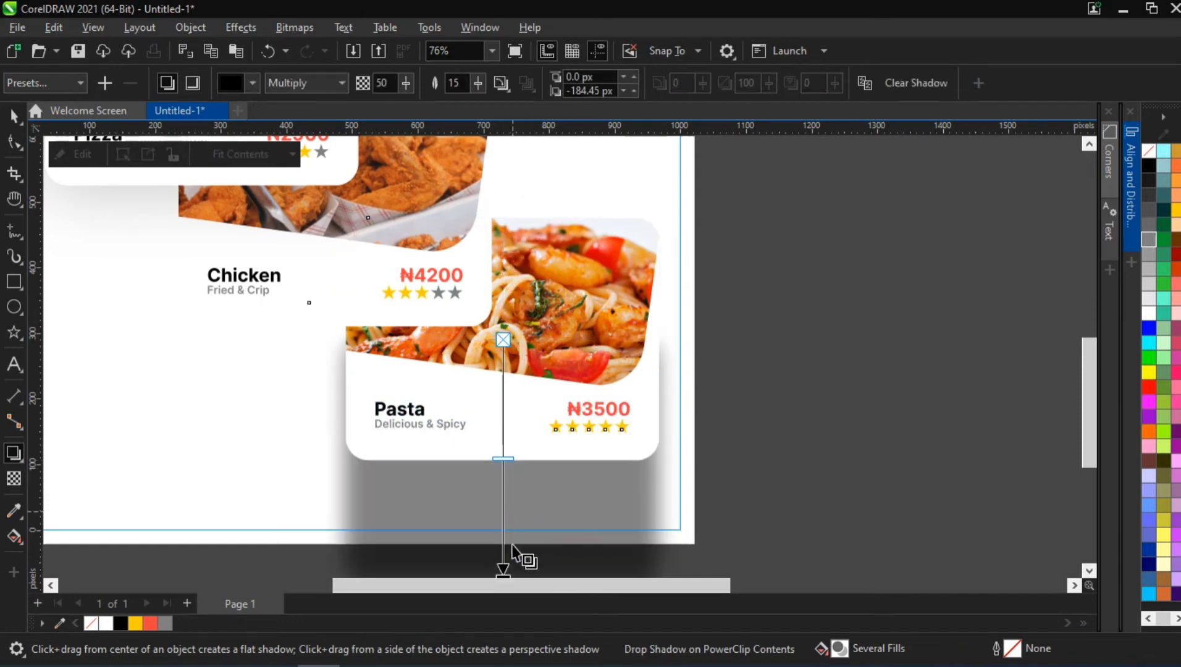
Step: Shorten the Pasta card's shadow so that it falls about 16 px below the card
key("h")
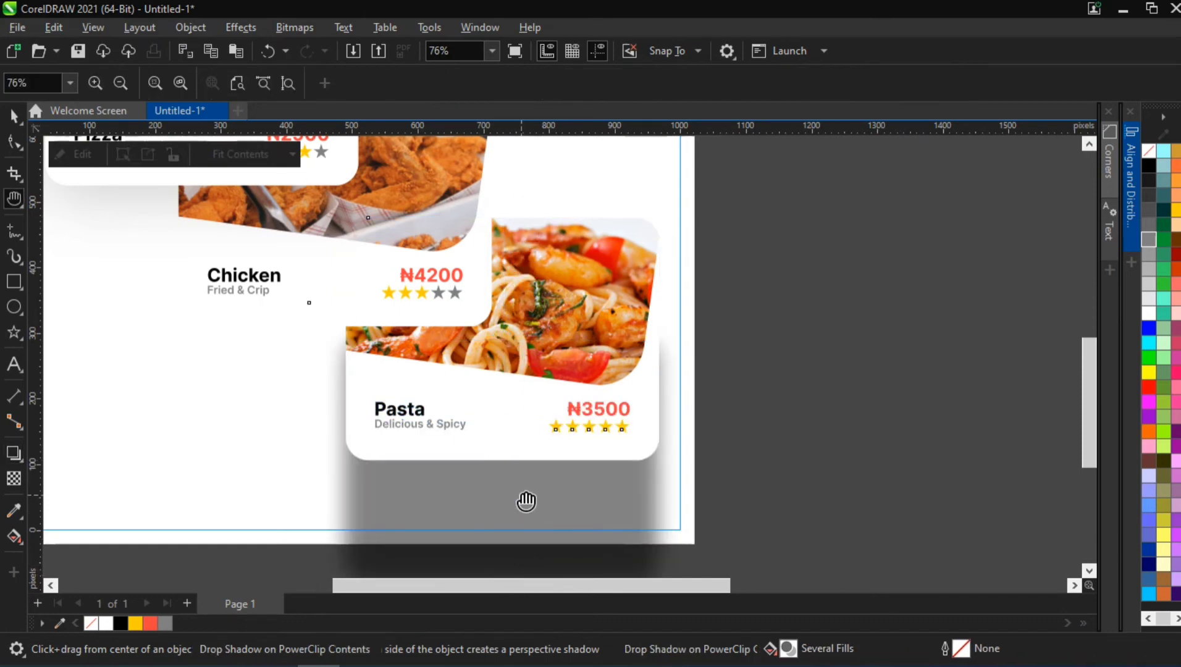
left_click_drag(525, 495, 501, 384)
key("space")
left_click(14, 452)
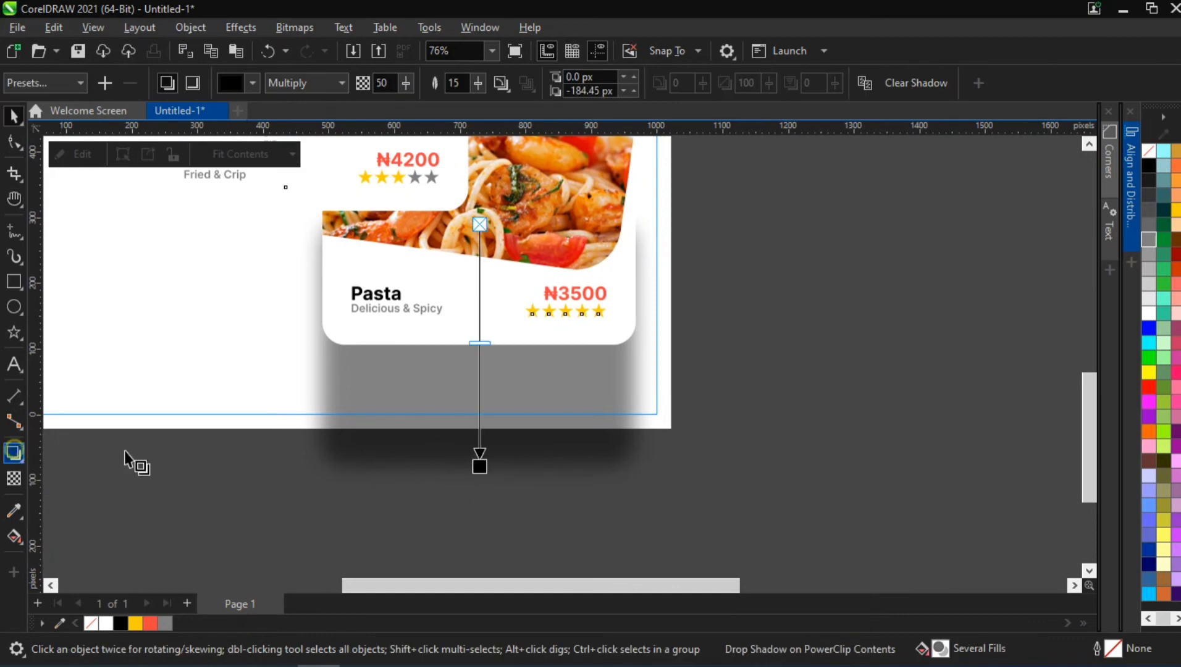
left_click_drag(480, 454, 476, 350)
scroll(479, 365, "up", 2)
Step: Set the Pasta shadow's opacity to 20 and its feathering to 50
left_click(383, 83)
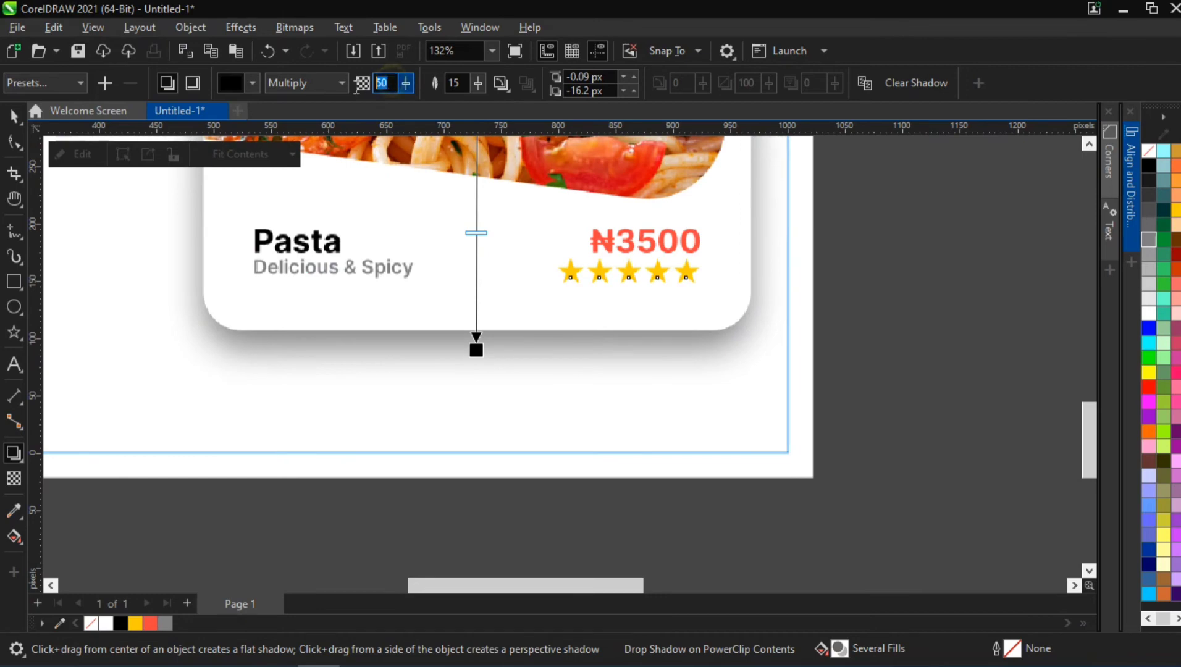
type("2")
left_click(460, 82)
type("5")
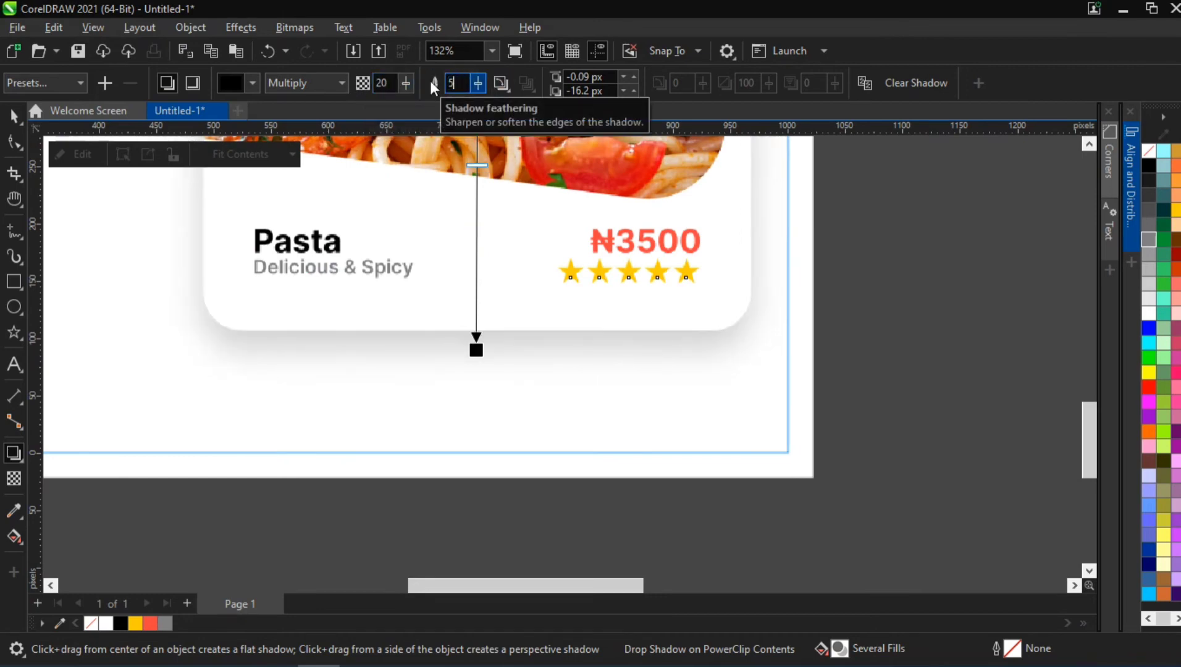
key("Return")
scroll(407, 303, "down", 5)
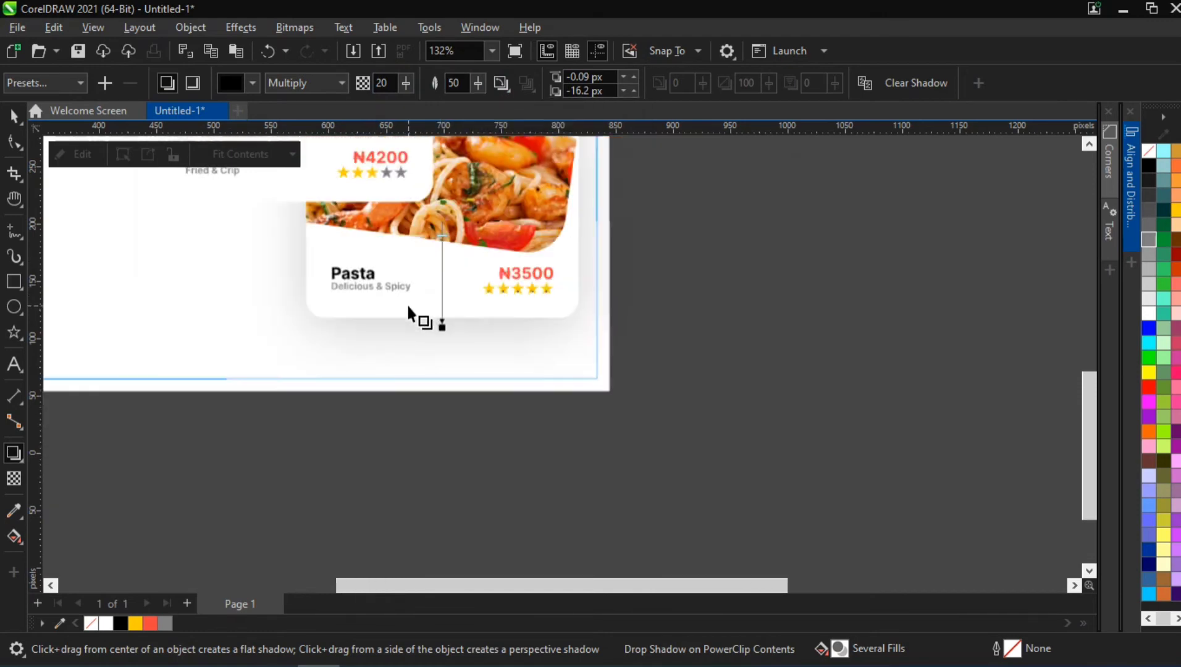
Step: Select the Chicken card and add a drop shadow cast straight down about 184 px from the card's center
left_click_drag(373, 240, 405, 300)
key("space")
double_click(444, 300)
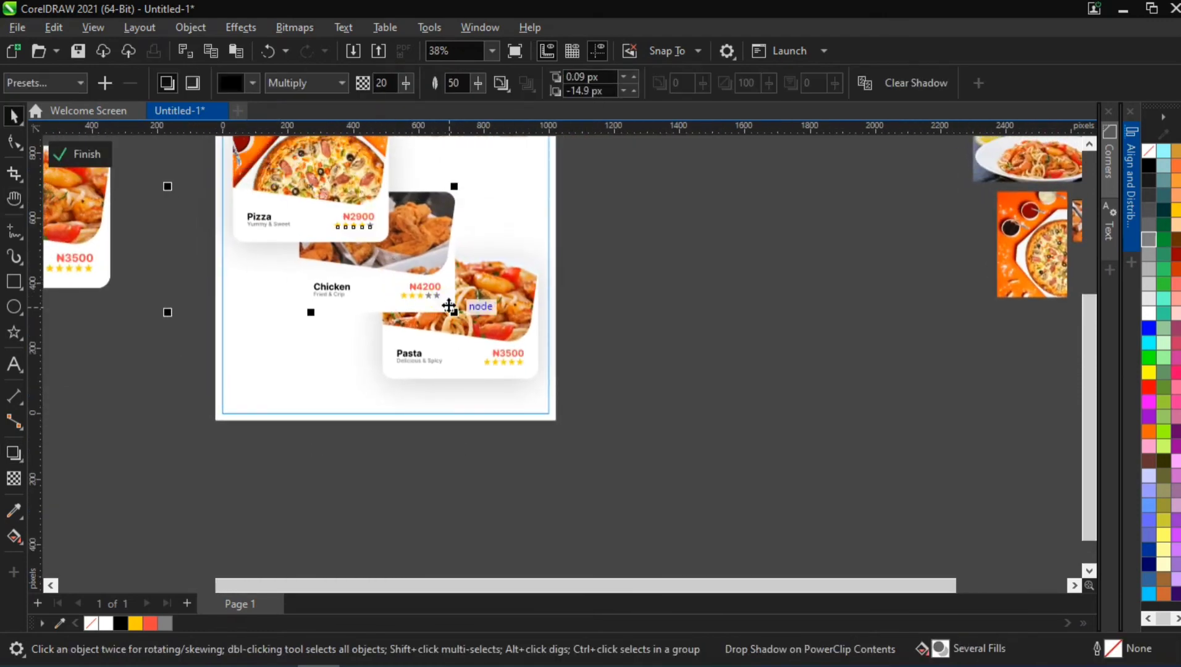
left_click(460, 302, "ctrl")
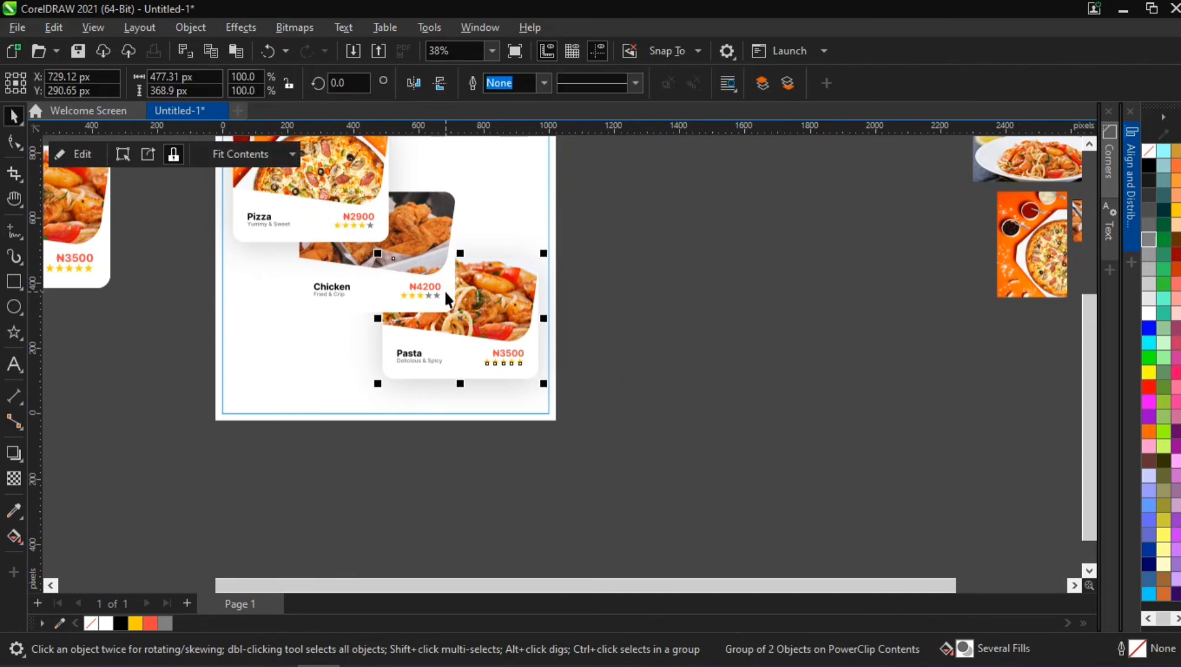
double_click(446, 292)
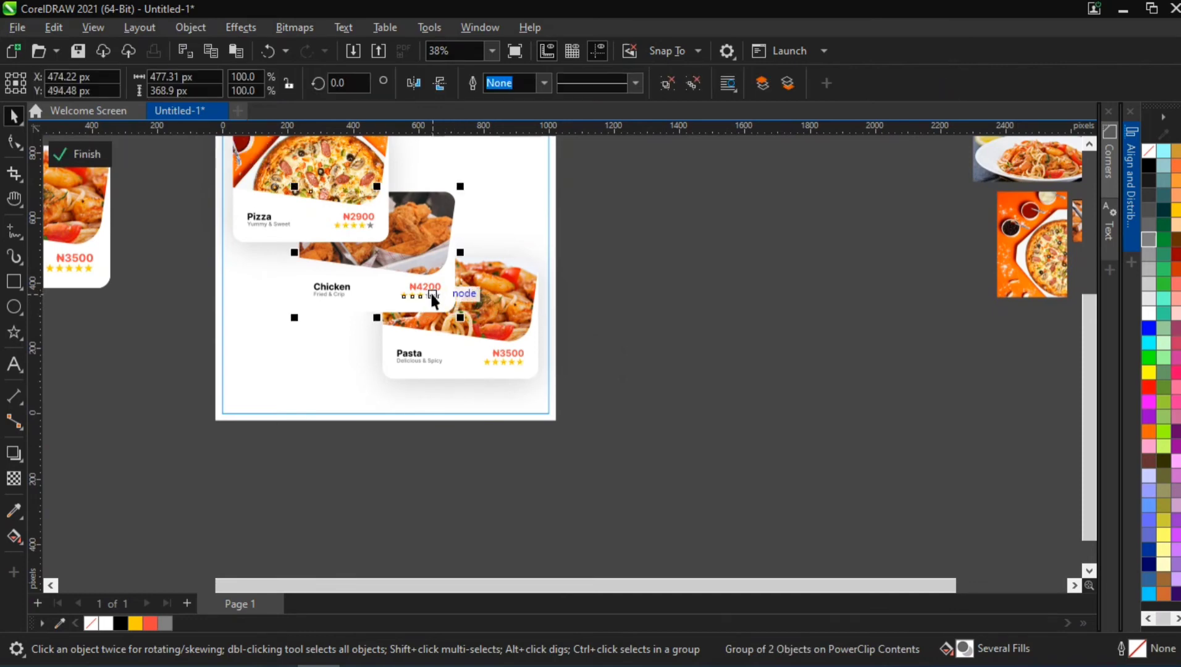
scroll(427, 289, "up", 1)
key("h")
left_click_drag(439, 284, 520, 365)
key("space")
left_click(13, 452)
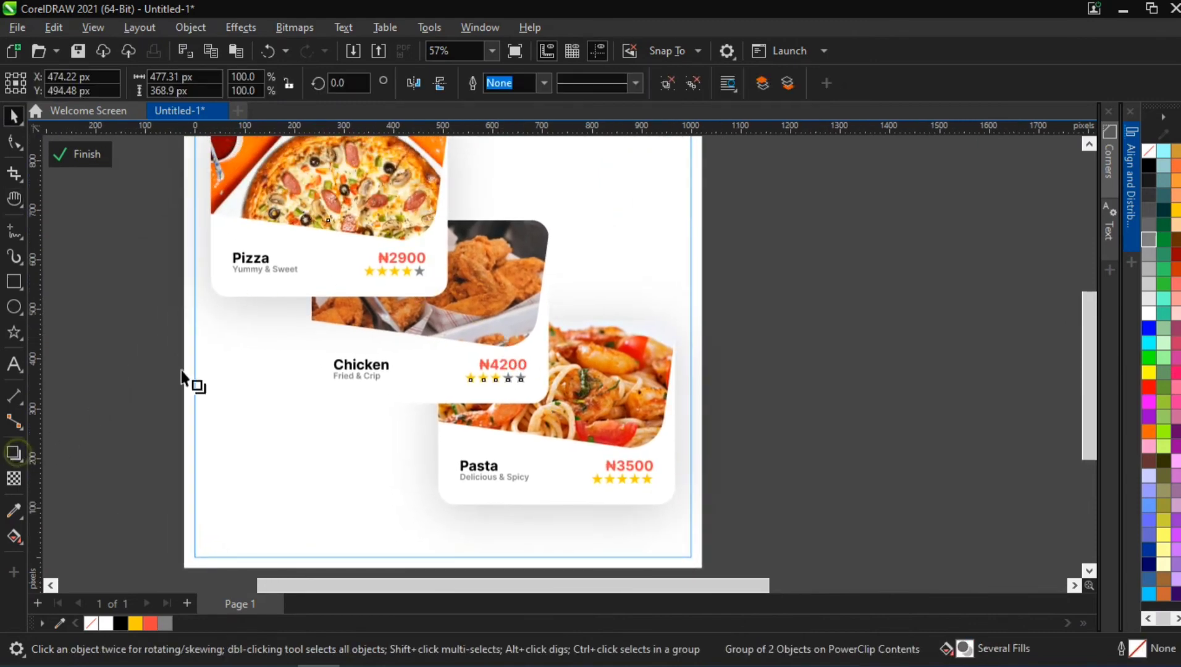
left_click_drag(452, 226, 439, 403)
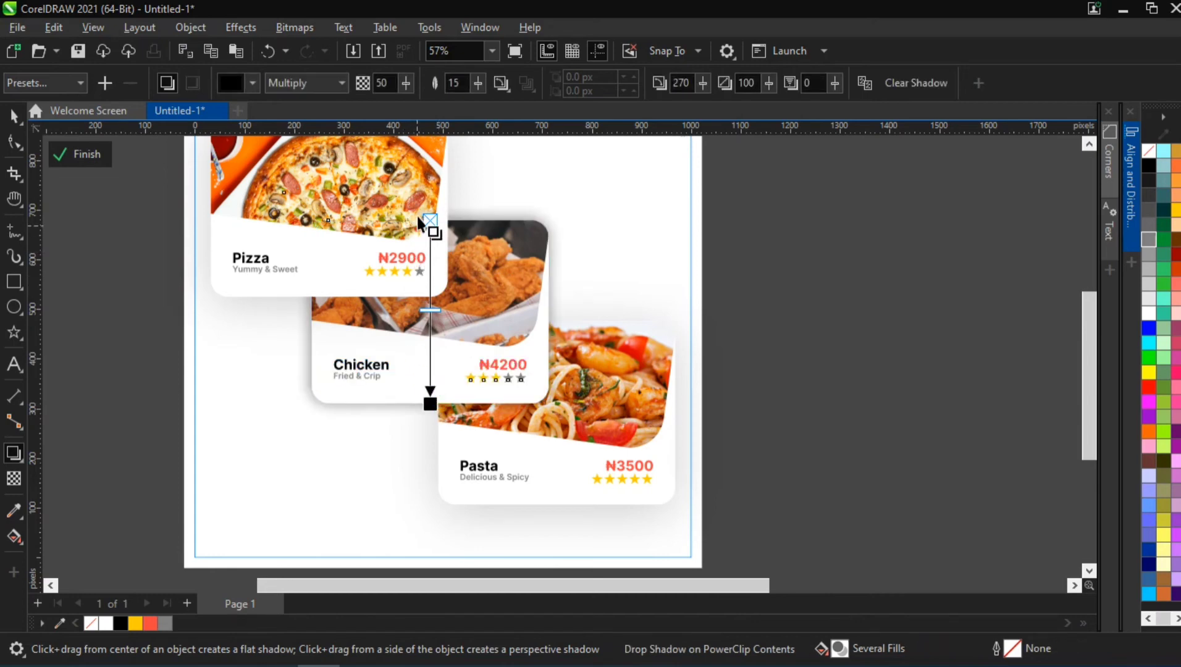
left_click_drag(431, 222, 435, 318)
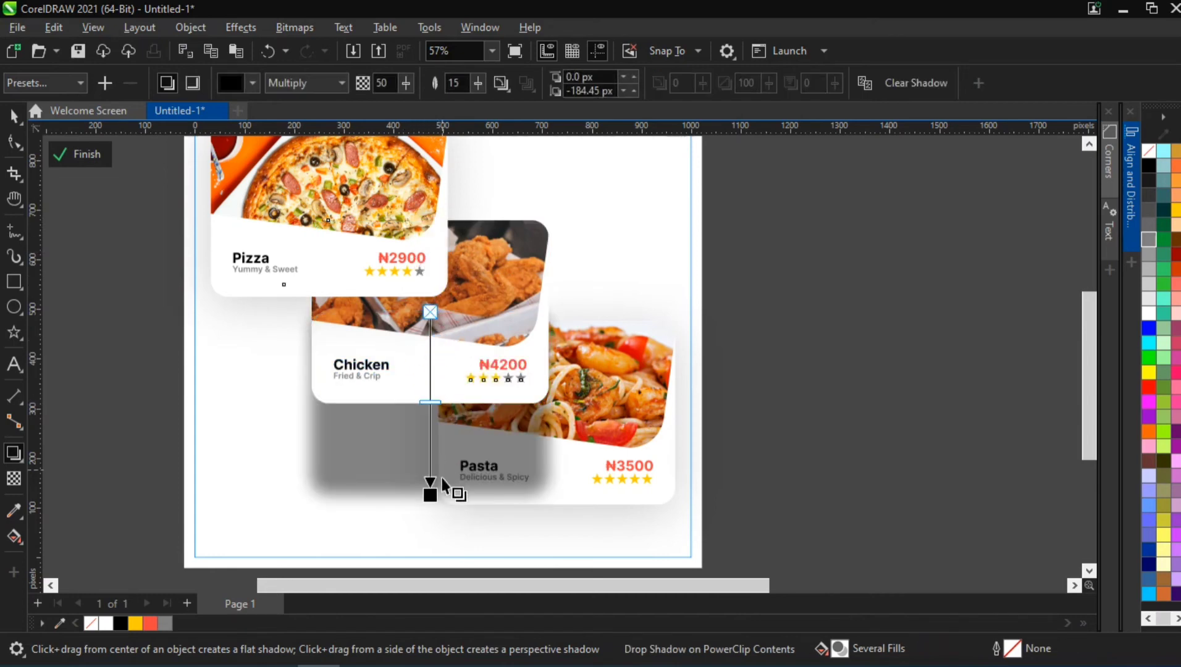
Step: Shorten the Chicken card's shadow so that it falls about 16 px below the card
left_click_drag(430, 494, 431, 402)
scroll(430, 423, "up", 2)
scroll(429, 421, "up", 2)
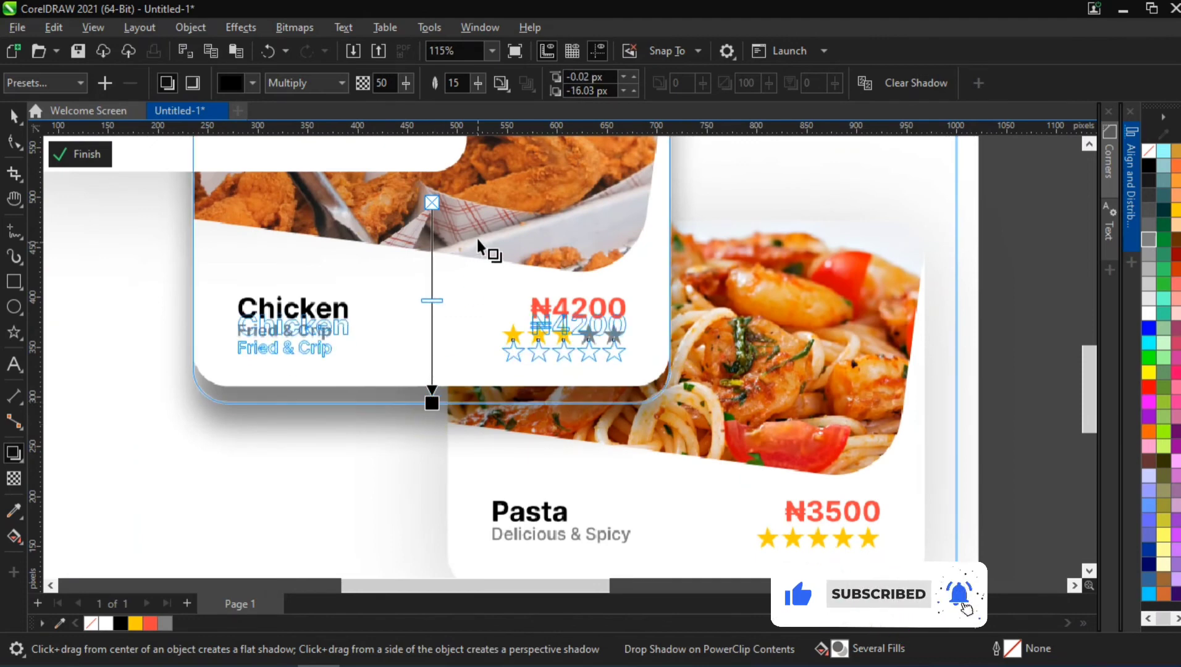
Step: Set the Chicken shadow's opacity to 20 and its feathering to 50
double_click(383, 83)
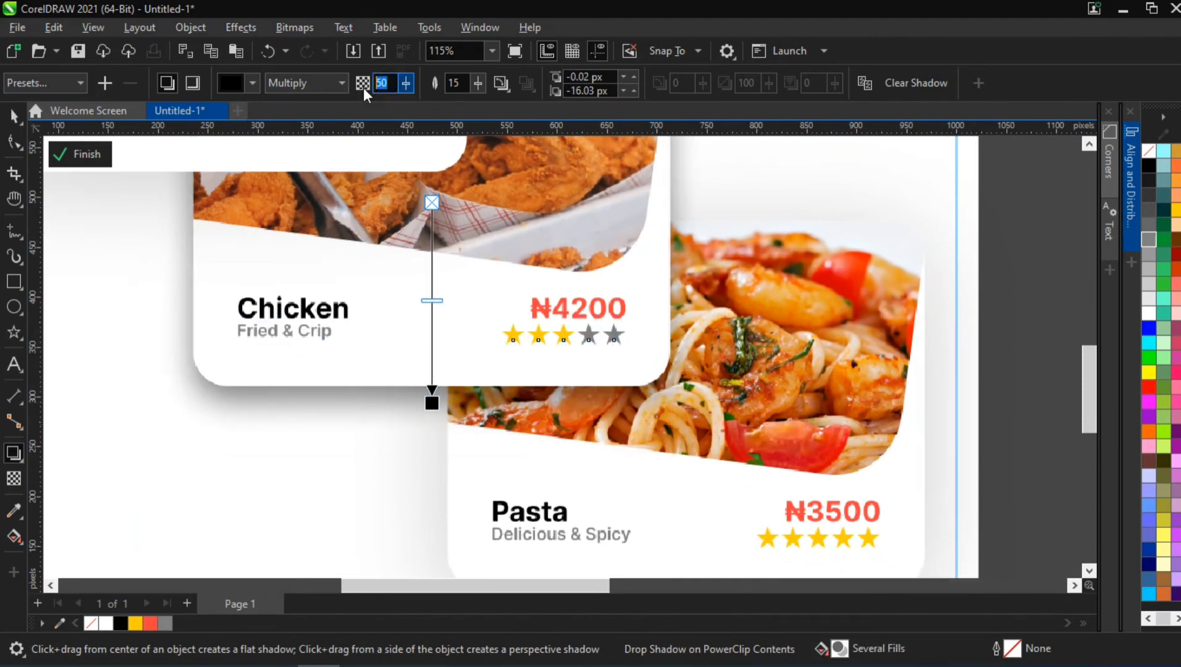
type("20")
double_click(449, 84)
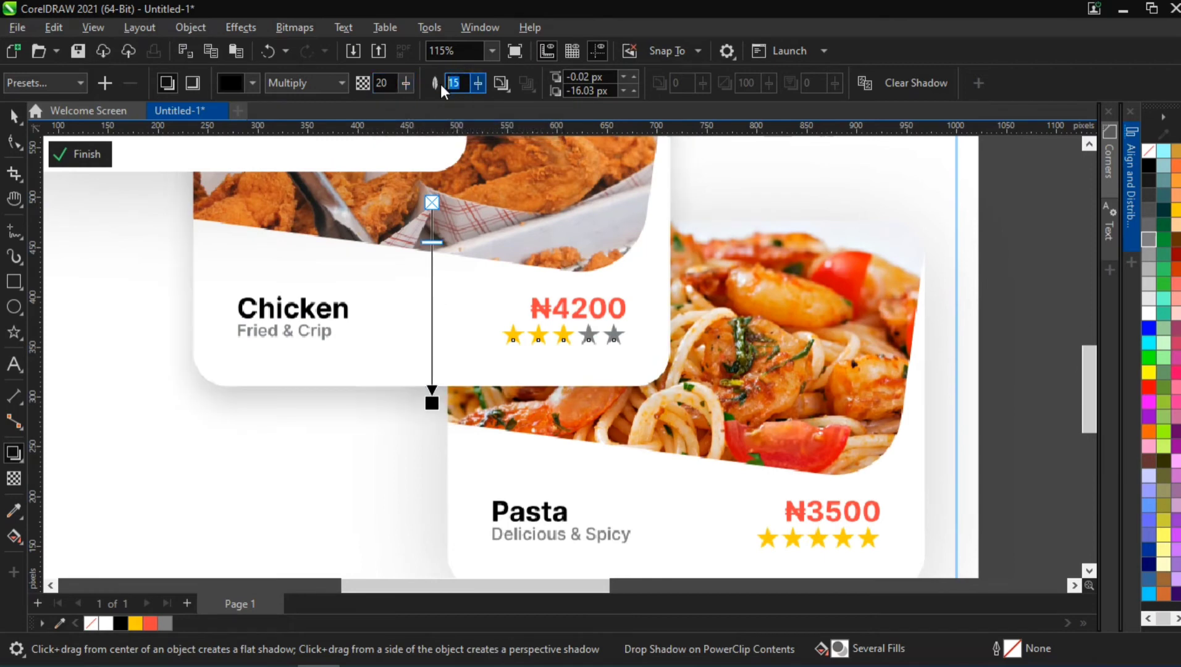
type("50")
key("Return")
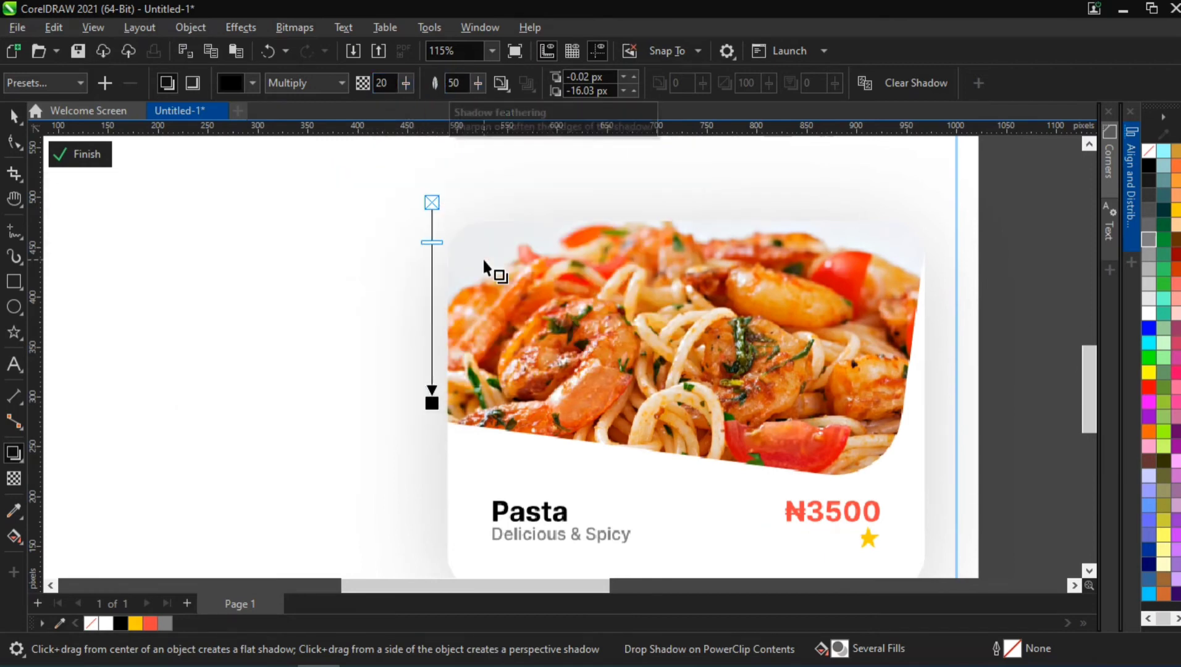
Step: Move the white background square off the page to the right, to about X 2,100 px and Y 403 px
scroll(485, 273, "down", 1)
scroll(485, 277, "down", 3)
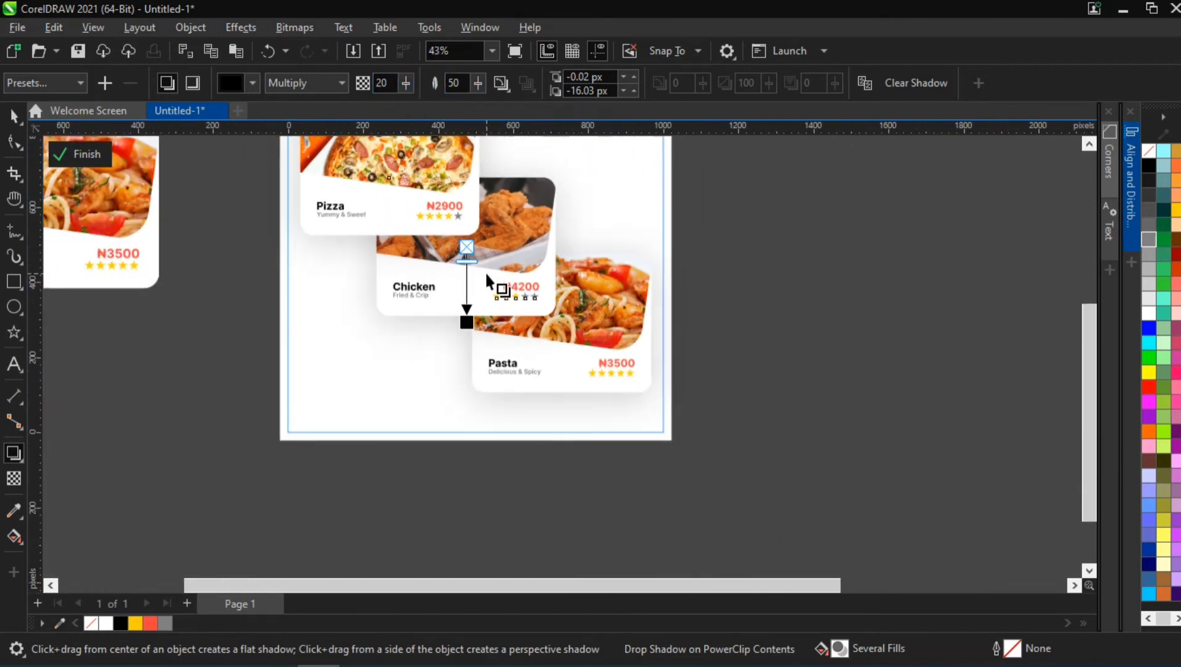
key("h")
left_click_drag(502, 309, 494, 363)
key("space")
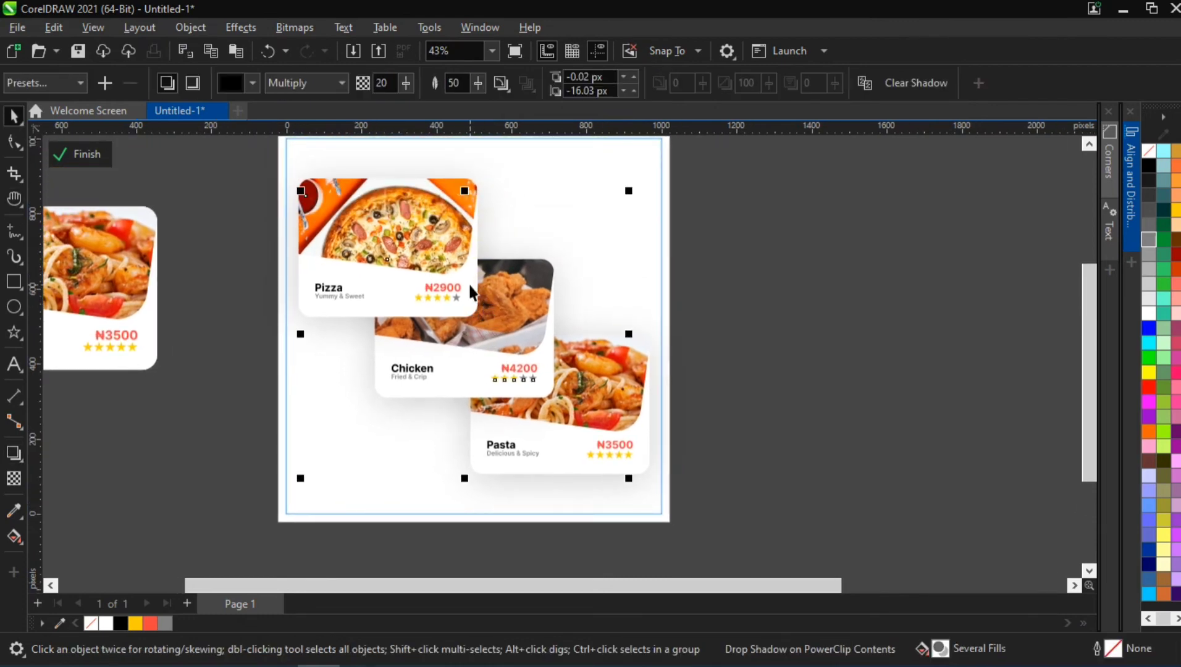
scroll(484, 278, "down", 1)
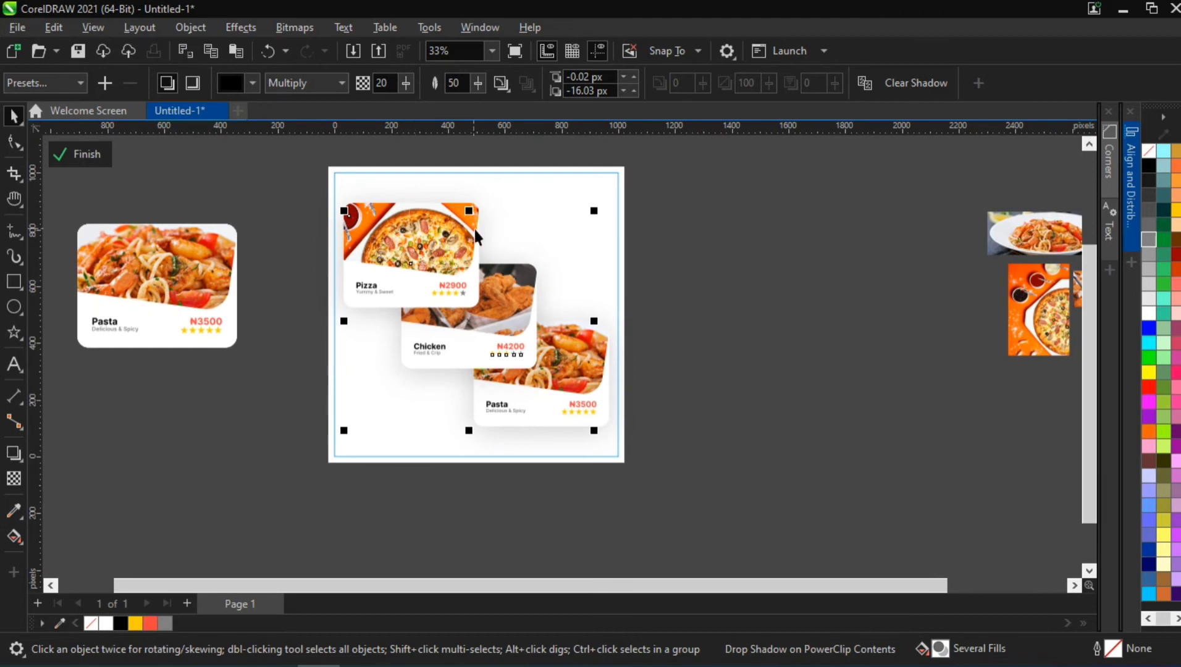
left_click(465, 168)
left_click(626, 167)
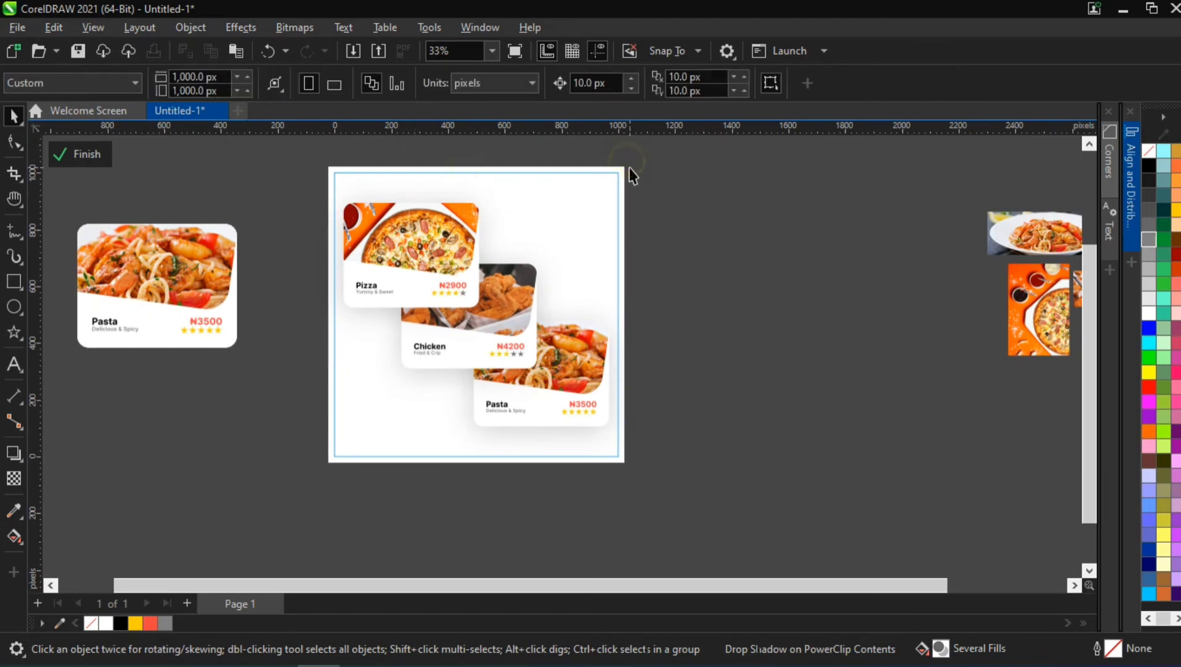
left_click_drag(628, 169, 956, 221)
left_click_drag(775, 321, 884, 300)
mouse_move(857, 253)
left_mouse_down()
mouse_move(878, 263)
mouse_move(875, 250)
left_mouse_up()
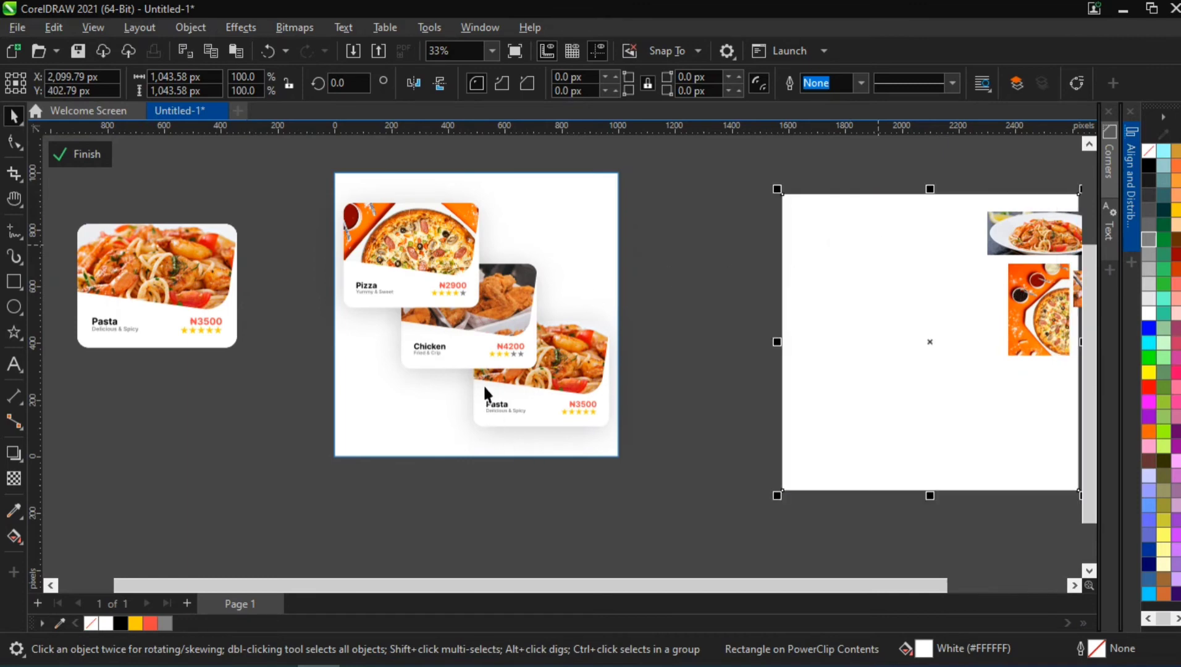
Step: Select the three overlapping menu cards together with their shadows and group them
scroll(484, 383, "up", 3)
scroll(506, 366, "down", 2)
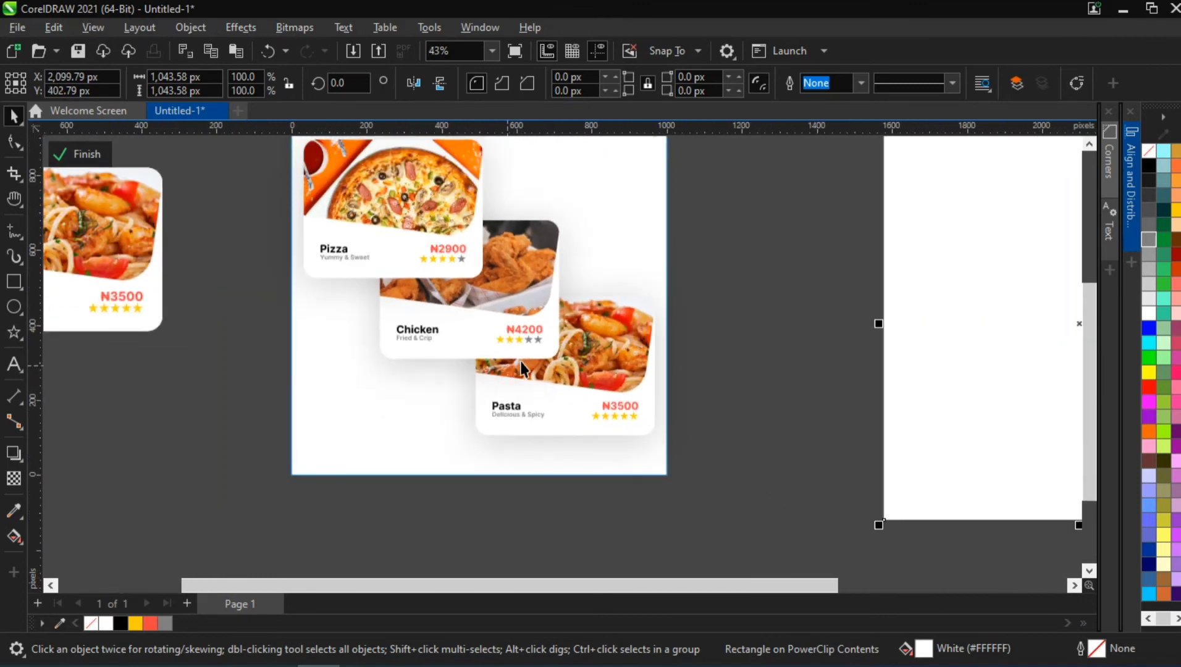
scroll(521, 368, "down", 1)
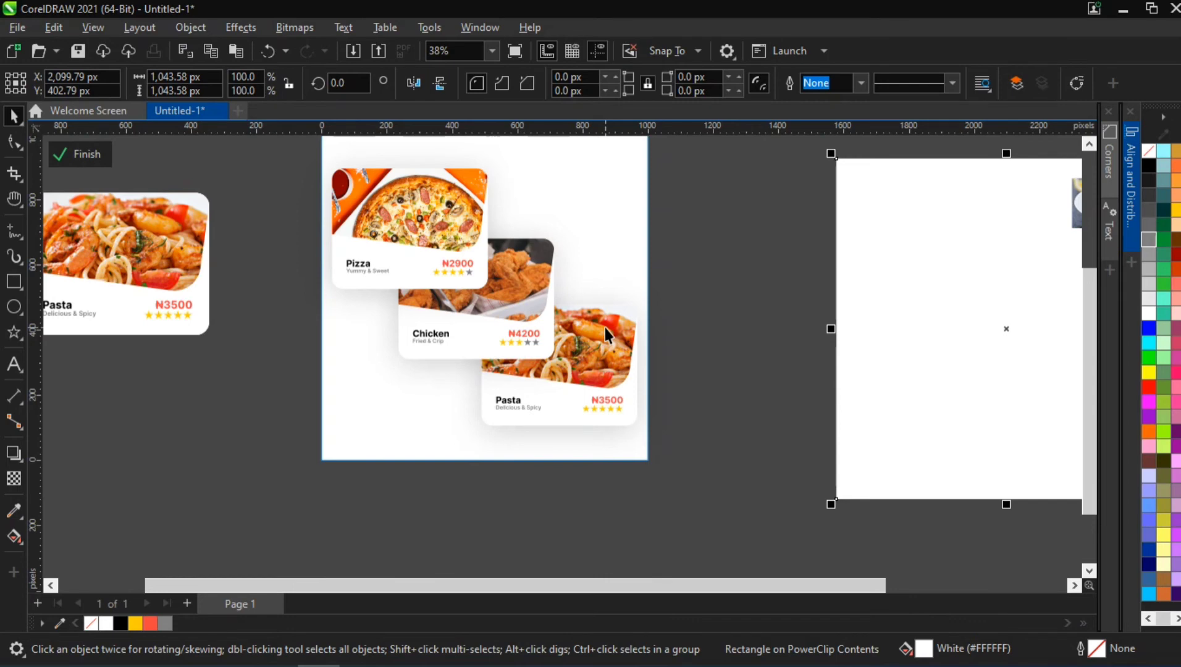
scroll(408, 216, "down", 2)
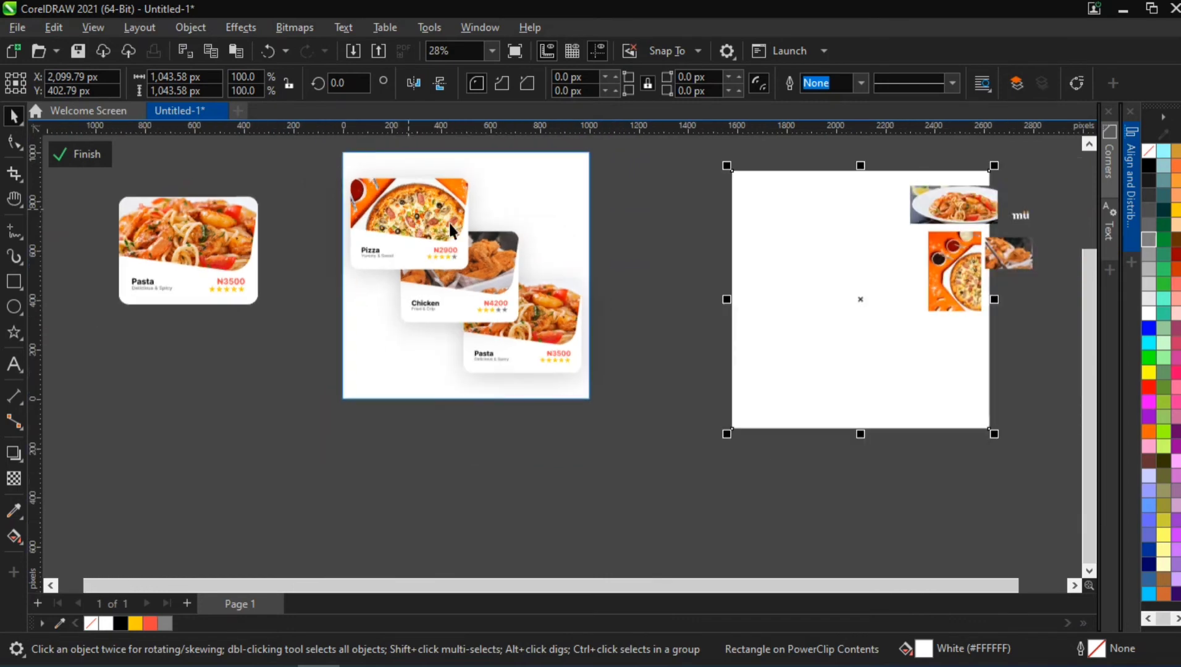
key("h")
key("space")
left_click_drag(292, 169, 655, 520)
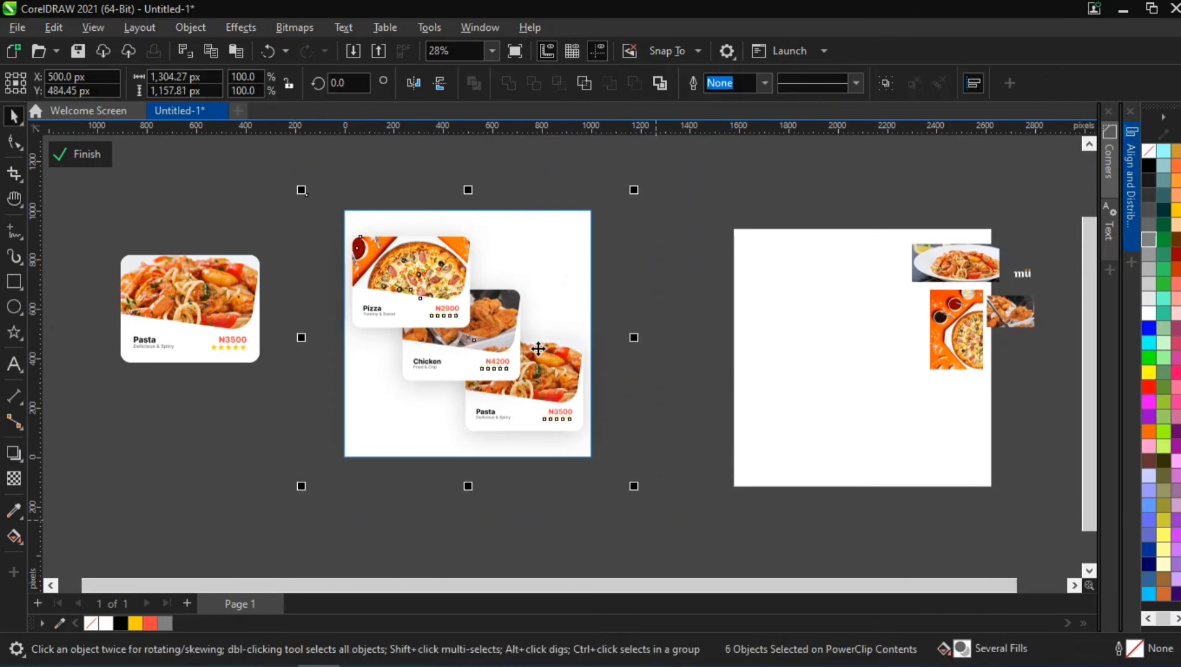
key("ctrl+g")
scroll(536, 347, "up", 3)
scroll(465, 315, "down", 1)
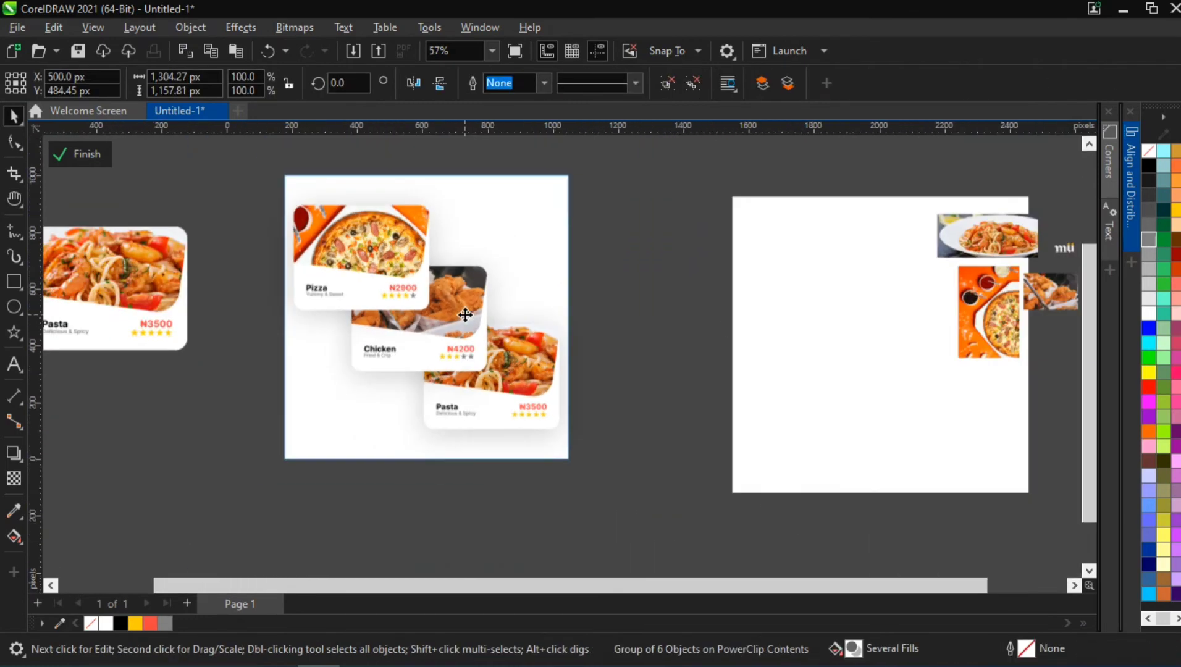
Step: Scale the card group down proportionally about its center to about 1,000 px wide and 888 px high
left_click(465, 315)
left_click(618, 485)
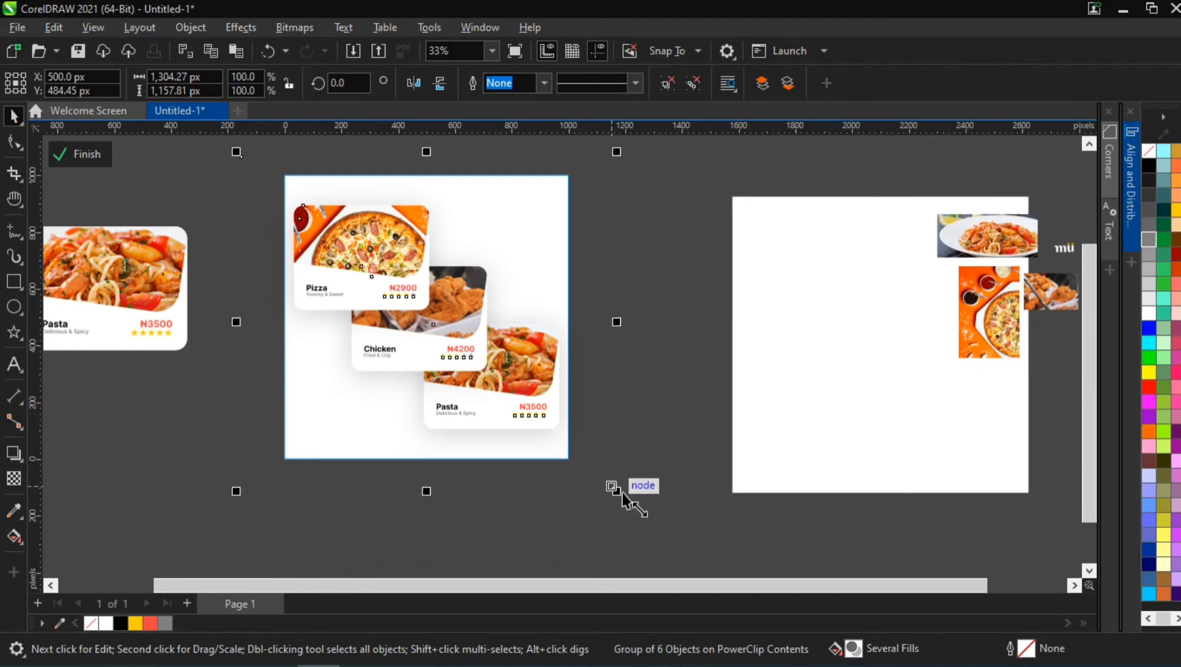
left_click_drag(621, 492, 577, 456)
scroll(440, 322, "up", 1)
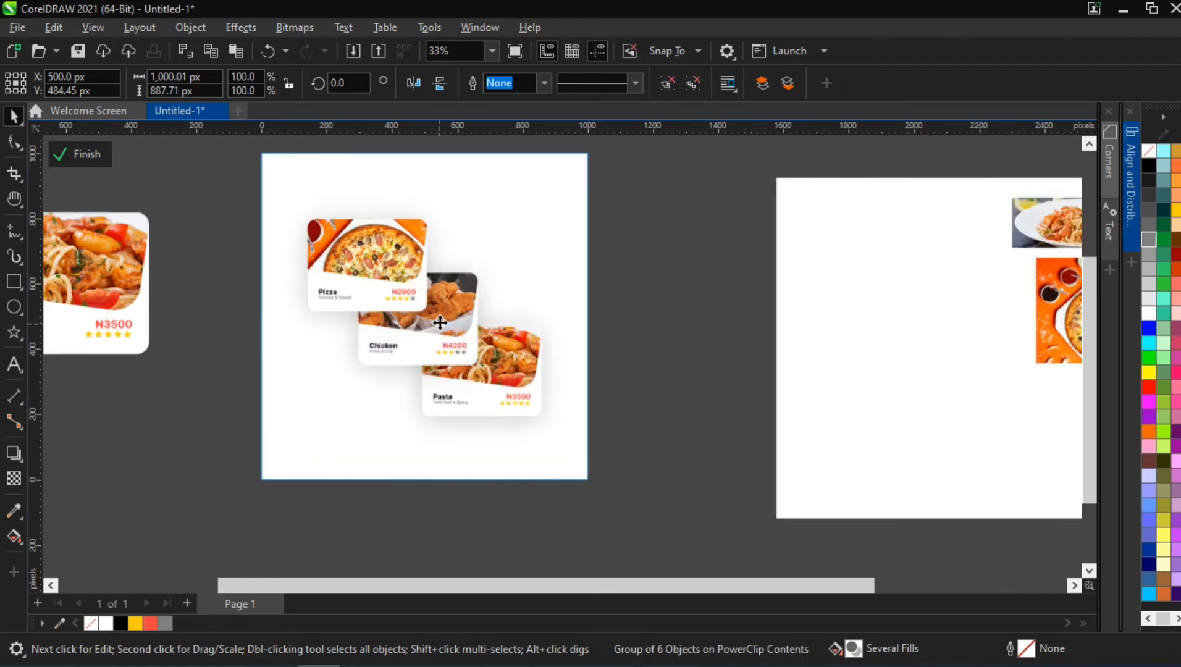
scroll(439, 322, "up", 1)
key("h")
left_click_drag(429, 272, 495, 274)
key("space")
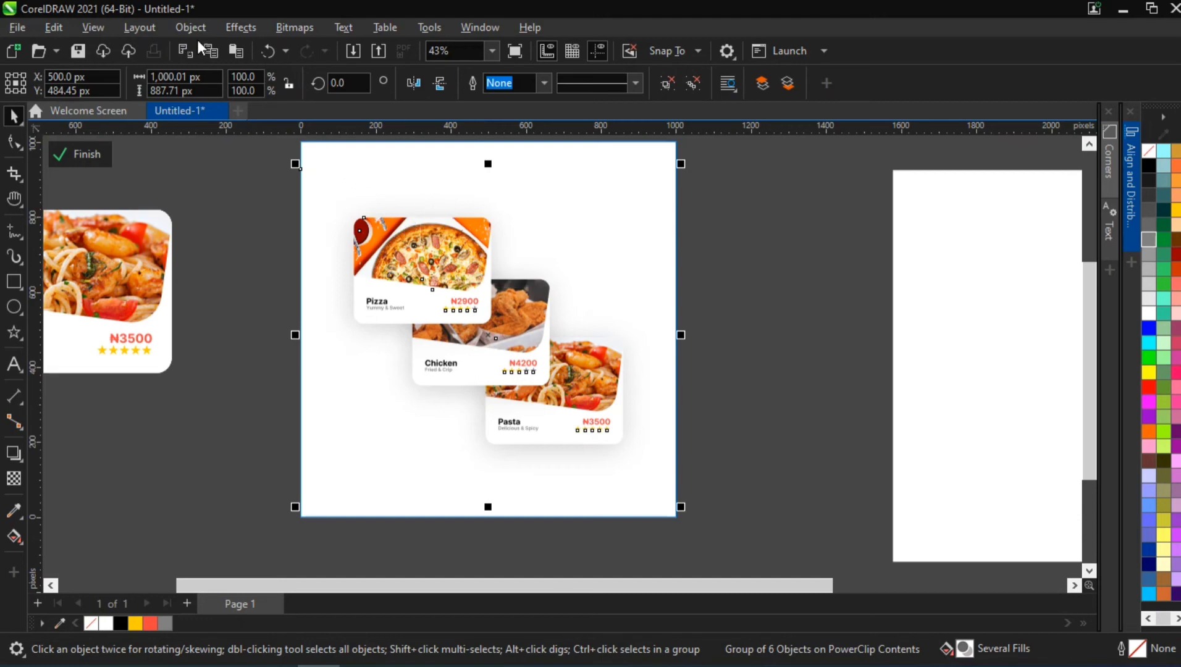
left_click(242, 28)
mouse_move(256, 74)
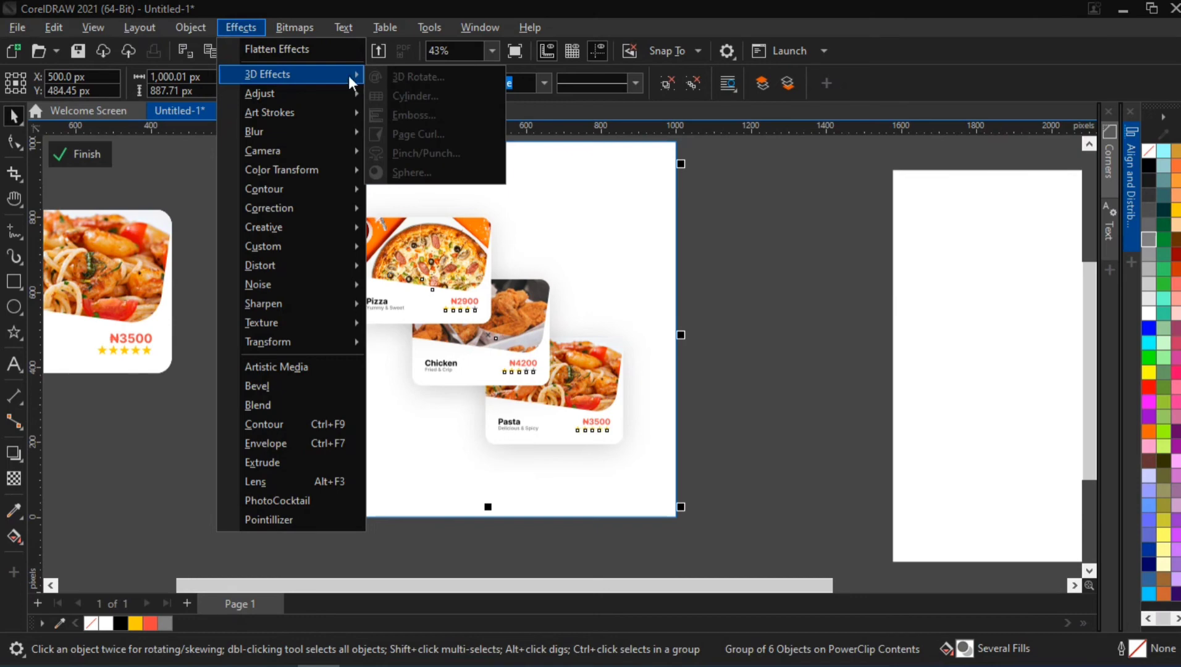
left_click(526, 264)
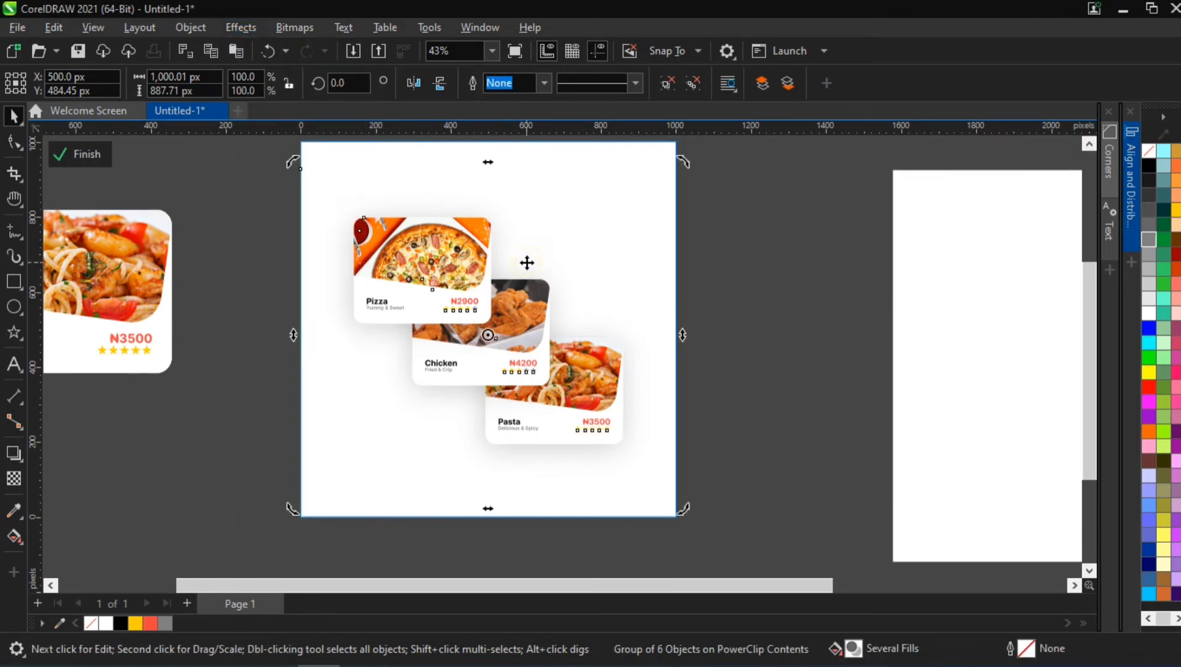
left_click(806, 210)
Step: Select the card group and convert it to a 300 dpi RGB Color (24-bit) bitmap with anti-aliasing and a transparent background
left_click(451, 254)
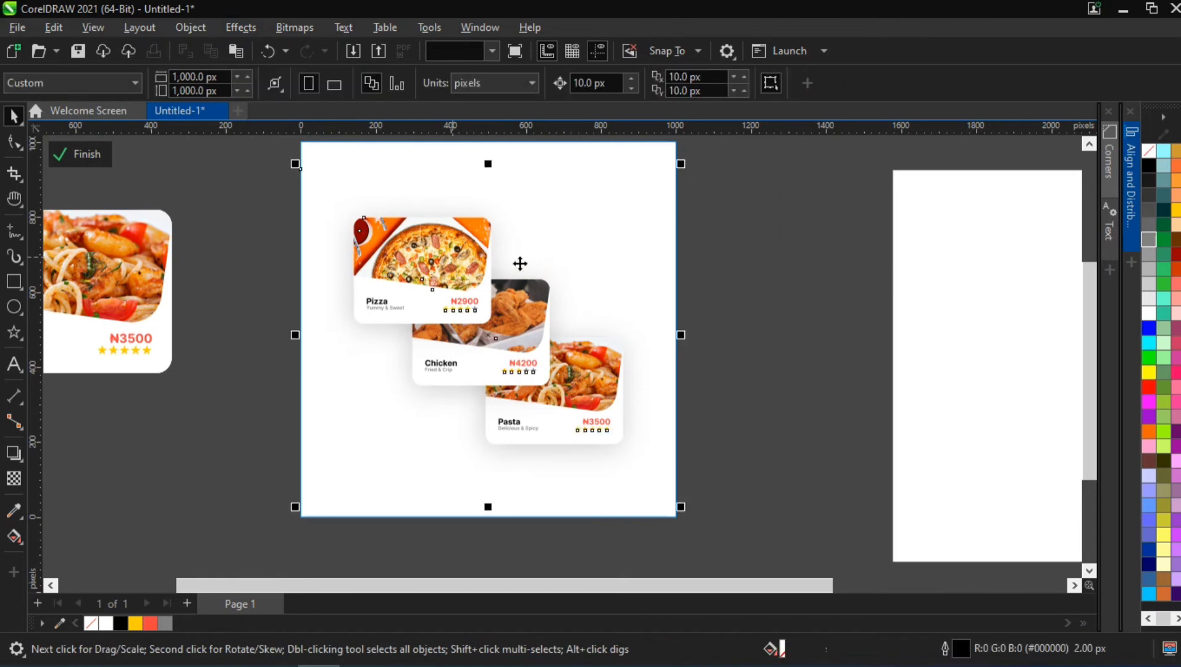
left_click(295, 28)
left_click(305, 46)
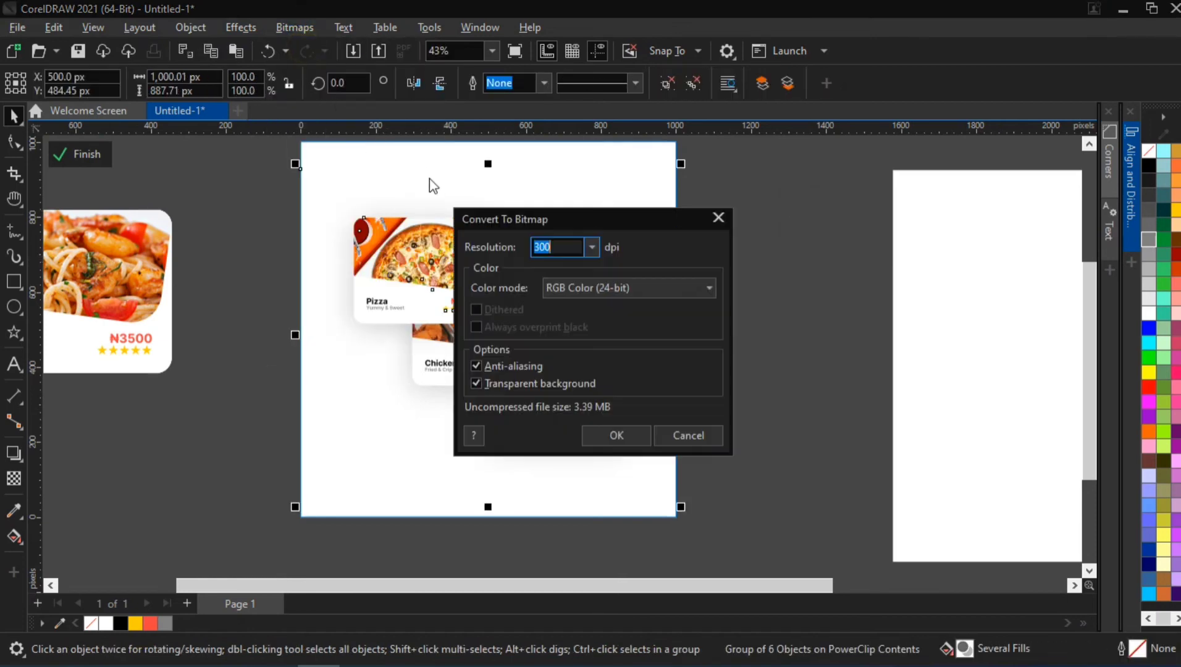
left_click(617, 435)
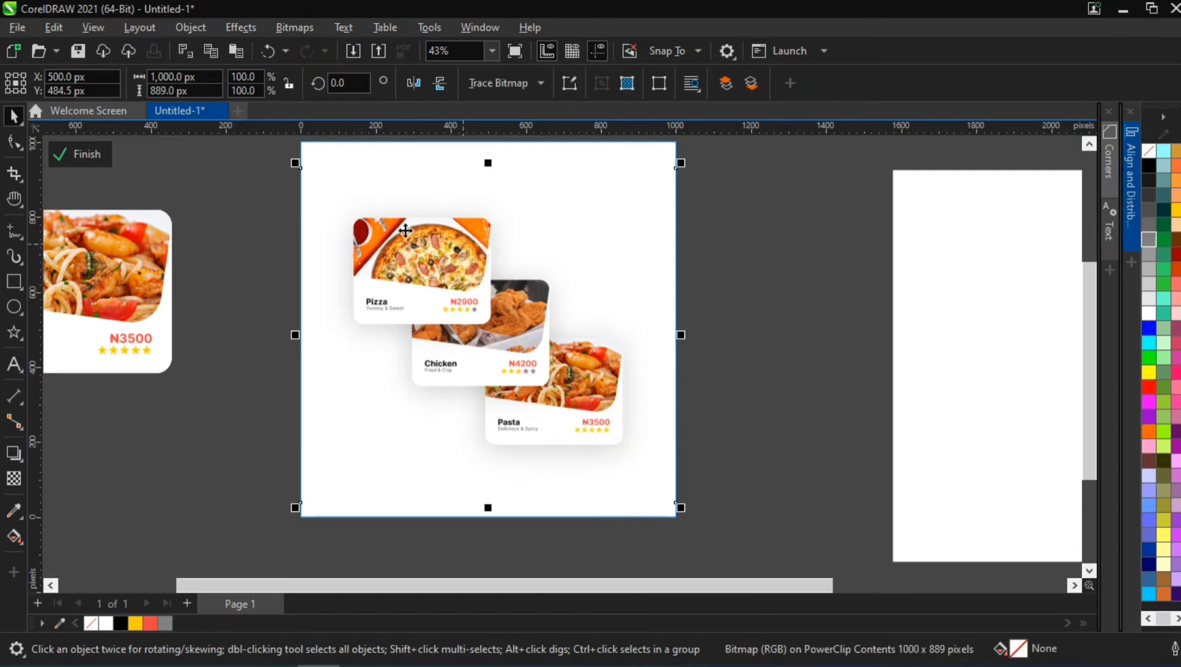
Step: Preview a 3D Rotate effect on the card bitmap and try out different vertical and horizontal tilts
left_click(235, 23)
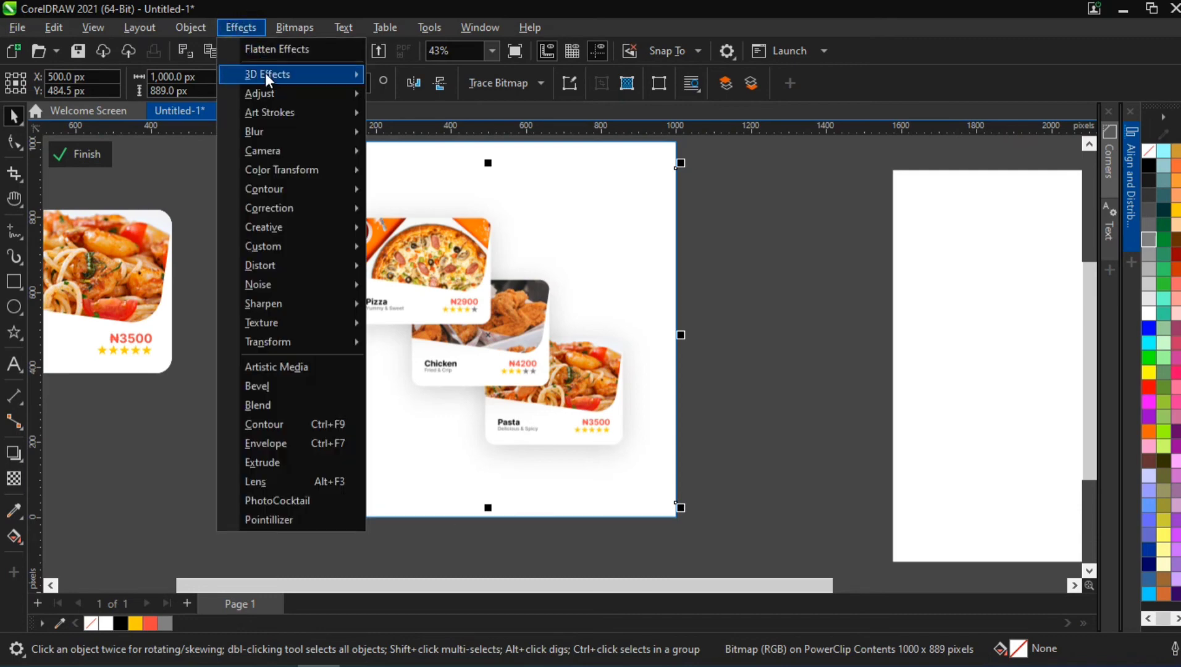
mouse_move(358, 74)
left_click(400, 76)
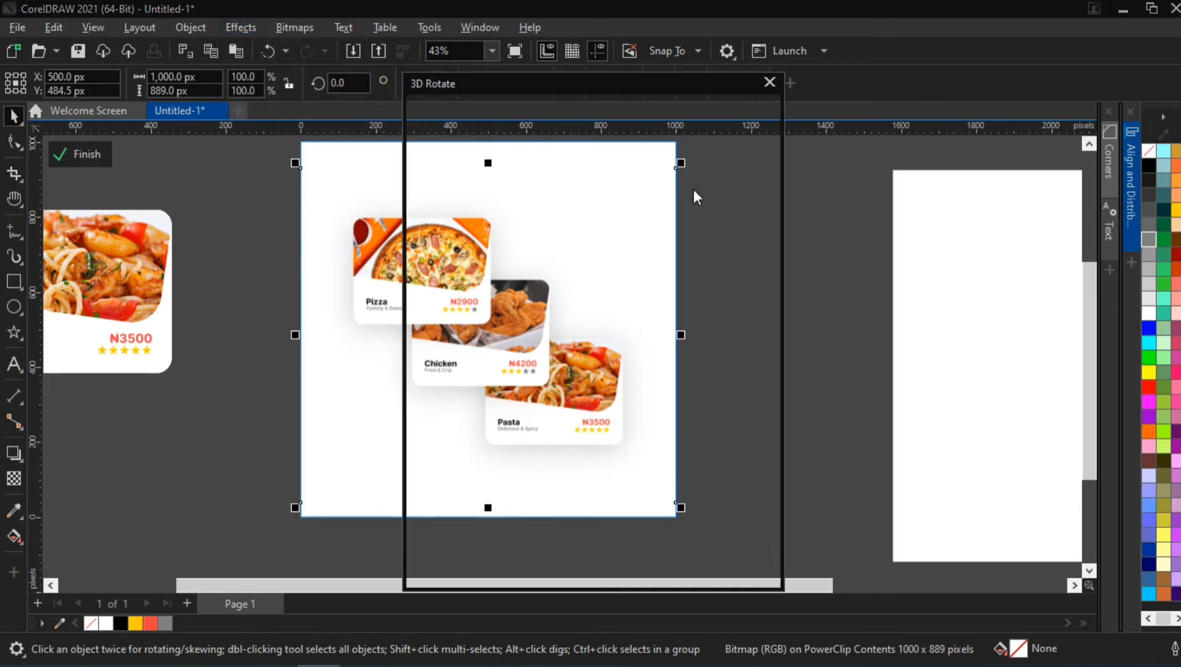
left_click_drag(581, 96, 879, 91)
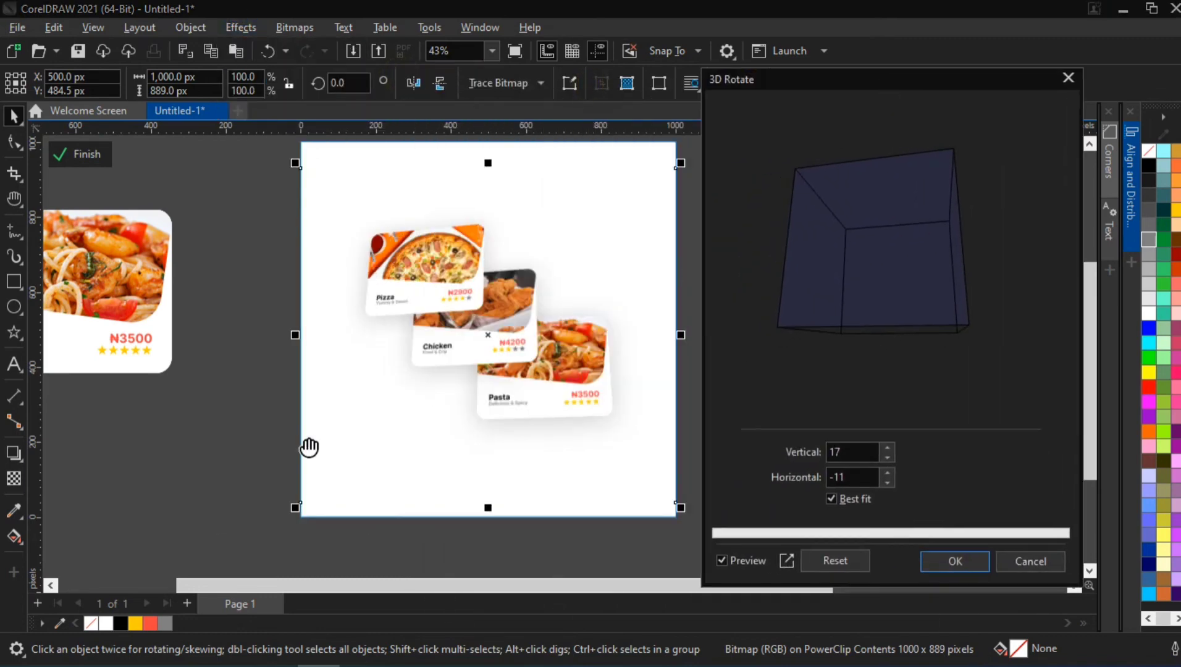
scroll(559, 339, "up", 5)
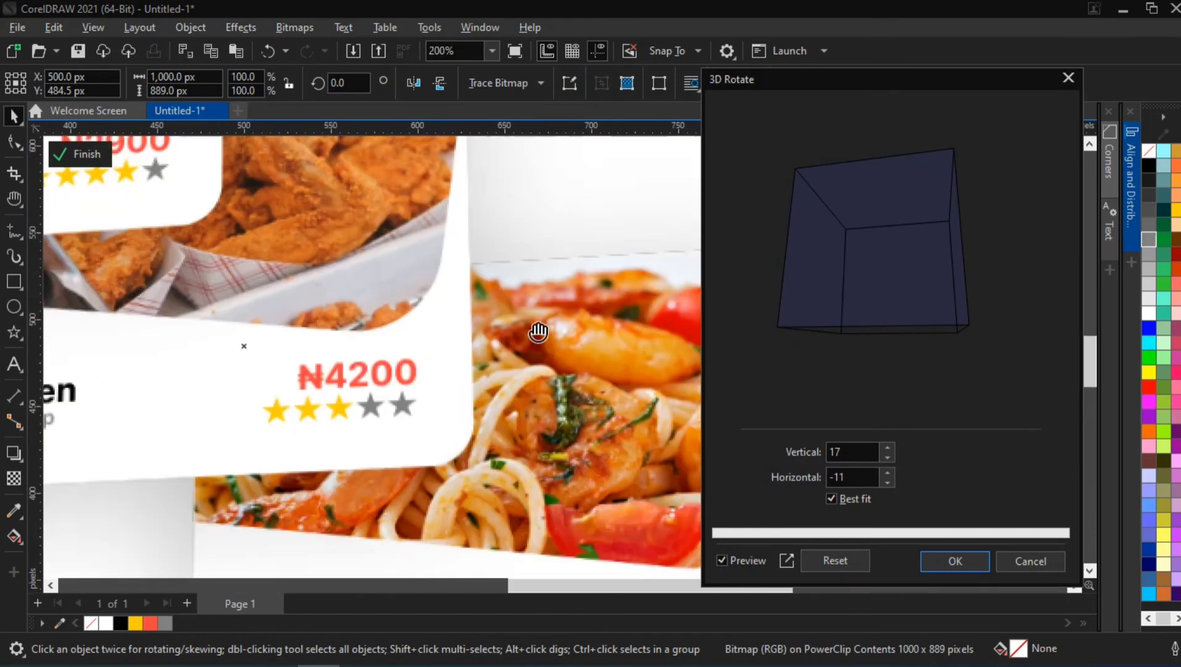
scroll(531, 330, "down", 5)
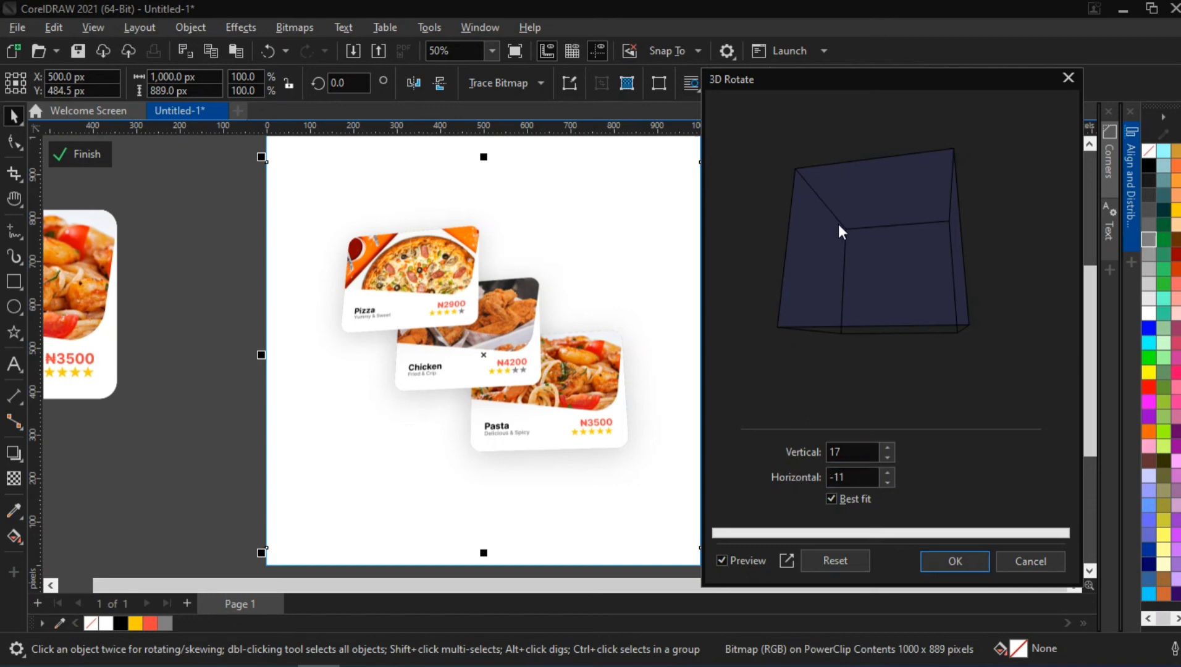
left_click_drag(838, 225, 897, 202)
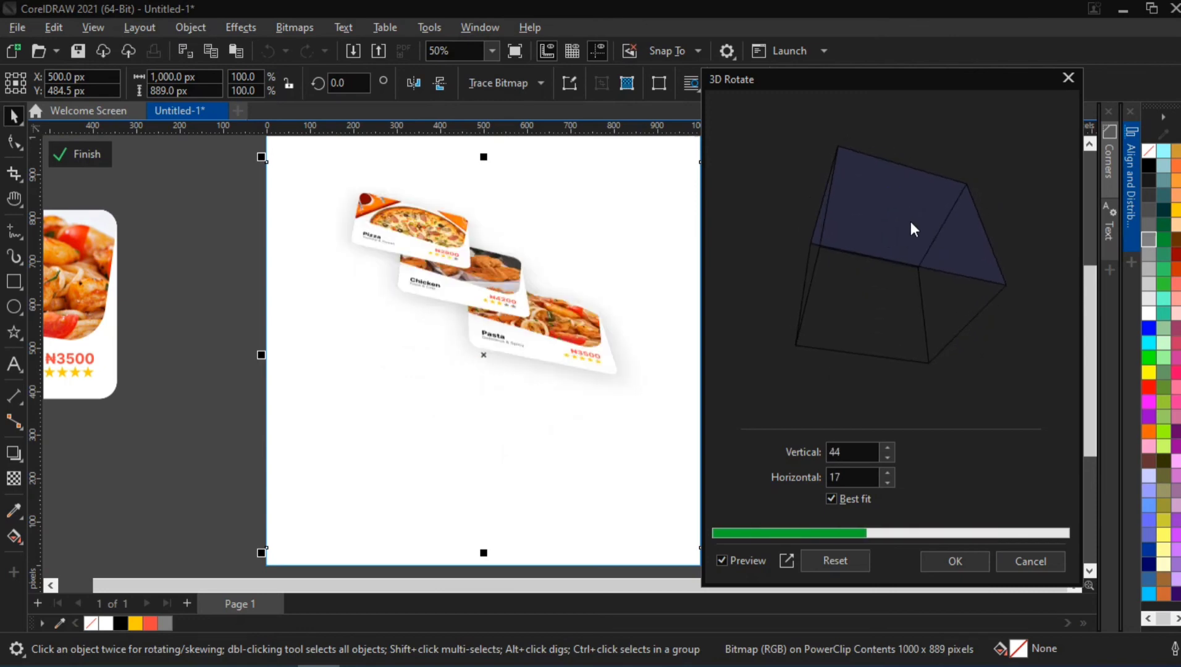
left_click_drag(910, 229, 849, 354)
mouse_move(891, 299)
left_mouse_down()
mouse_move(823, 246)
mouse_move(886, 232)
mouse_move(894, 288)
left_mouse_up()
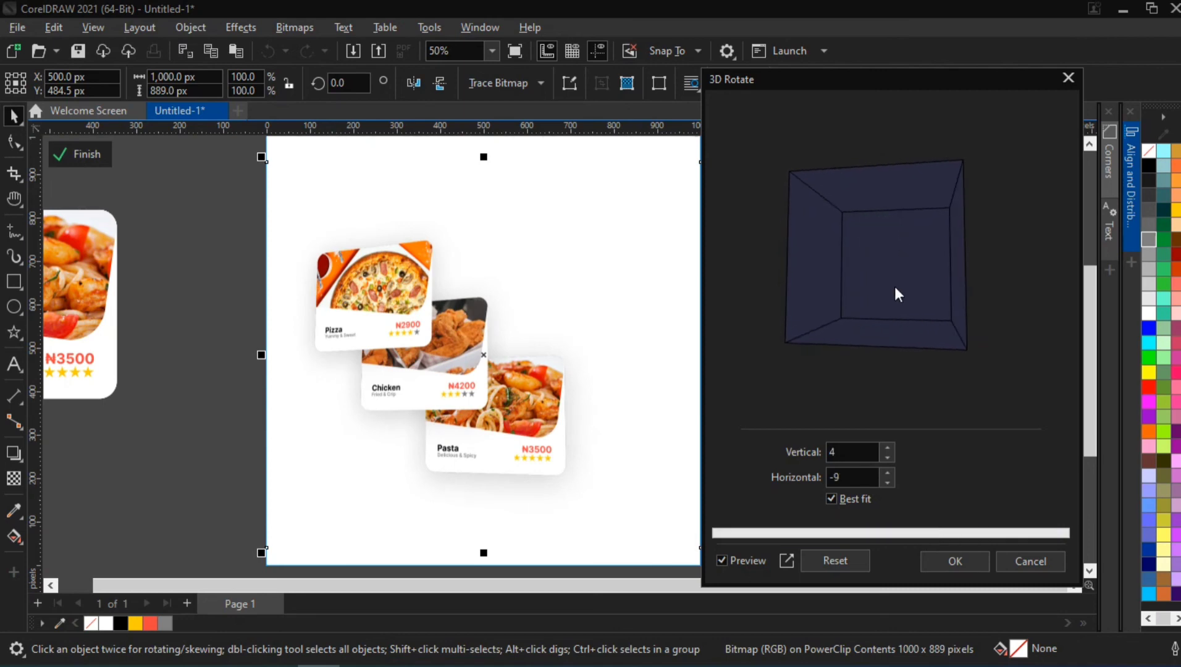
Step: Try a 3D rotation of 17 vertical and -11 horizontal on the card bitmap, and discard it
double_click(828, 451)
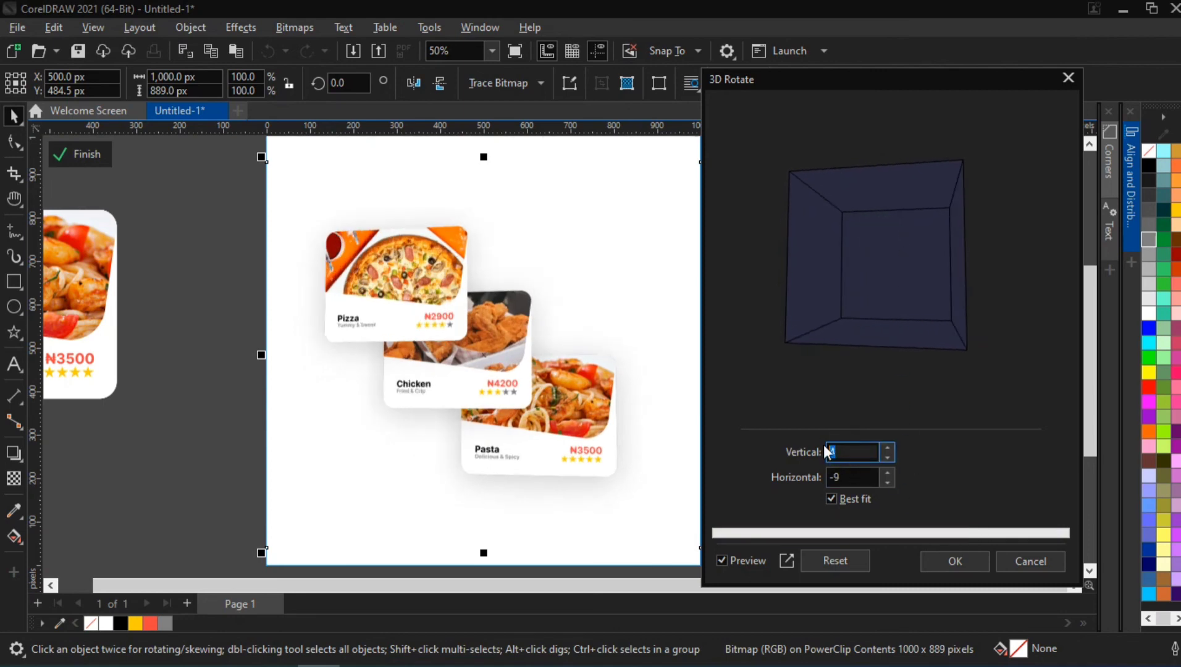
type("17")
key("Tab")
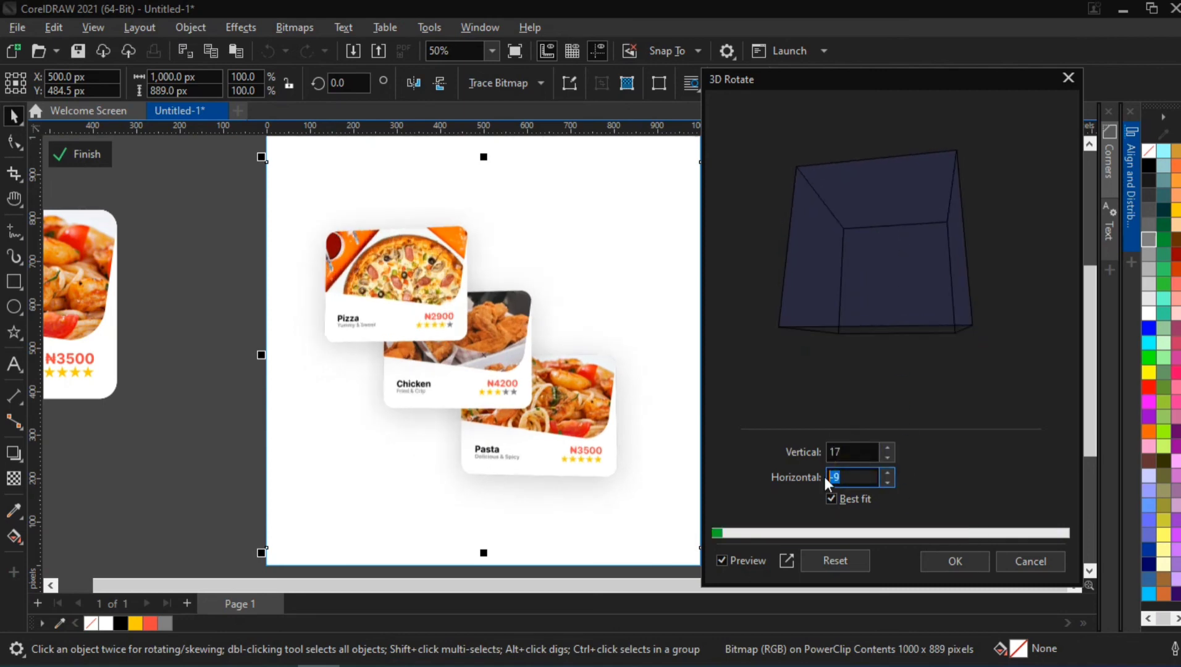
type("-")
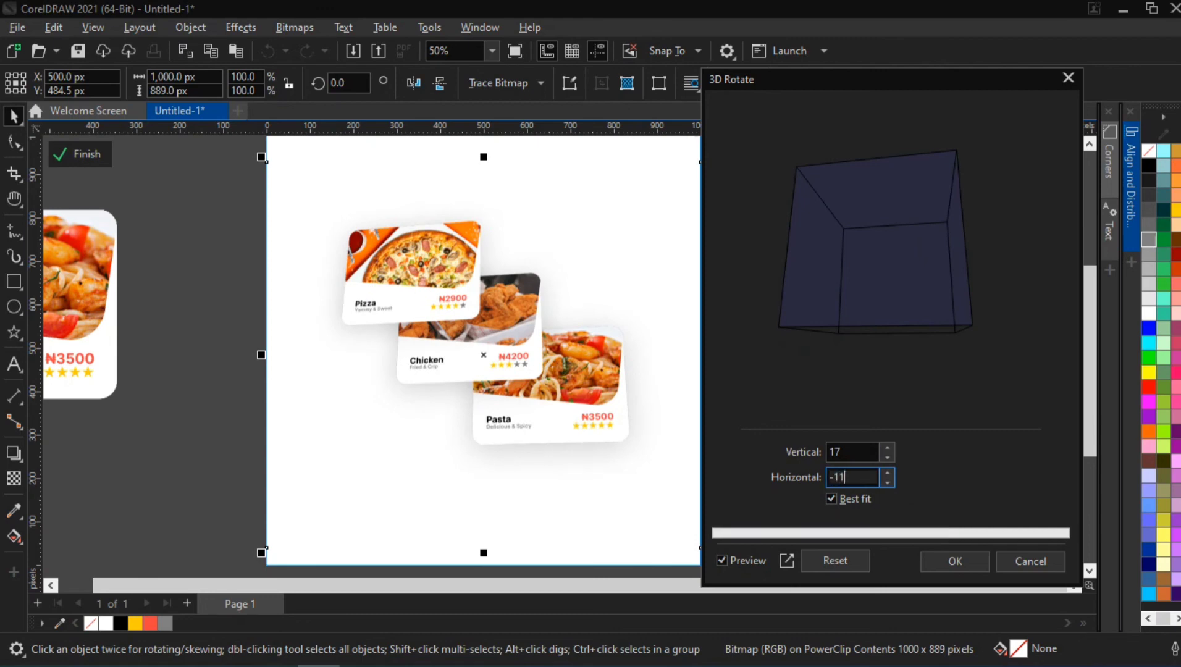
key("Tab")
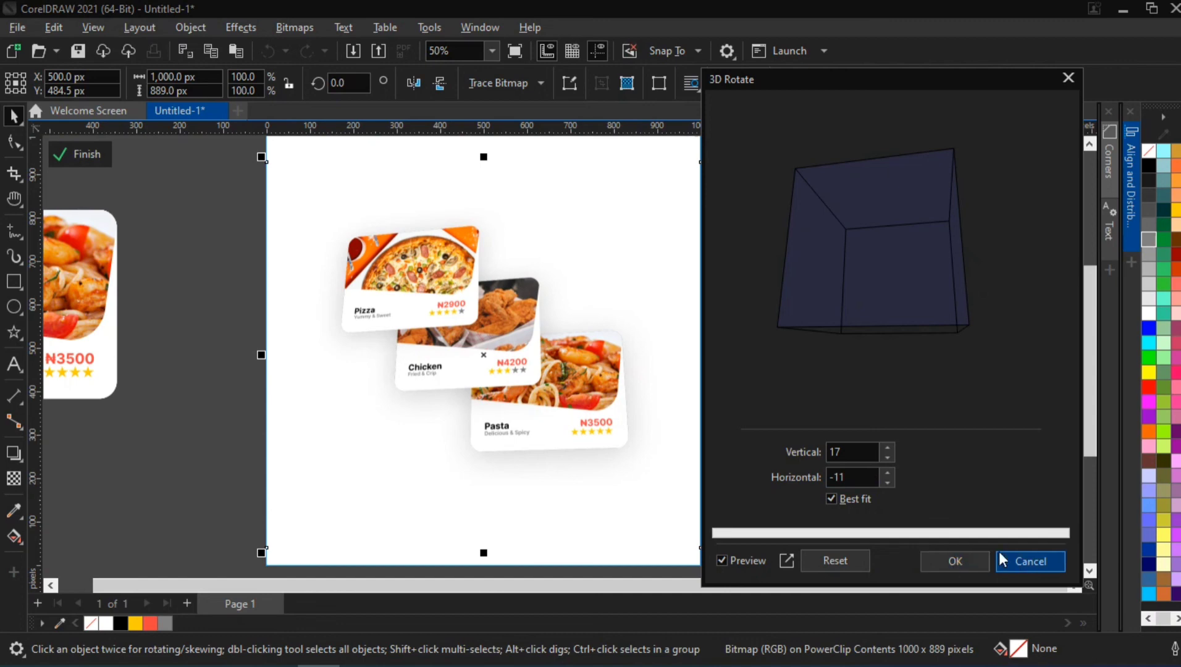
left_click(1020, 559)
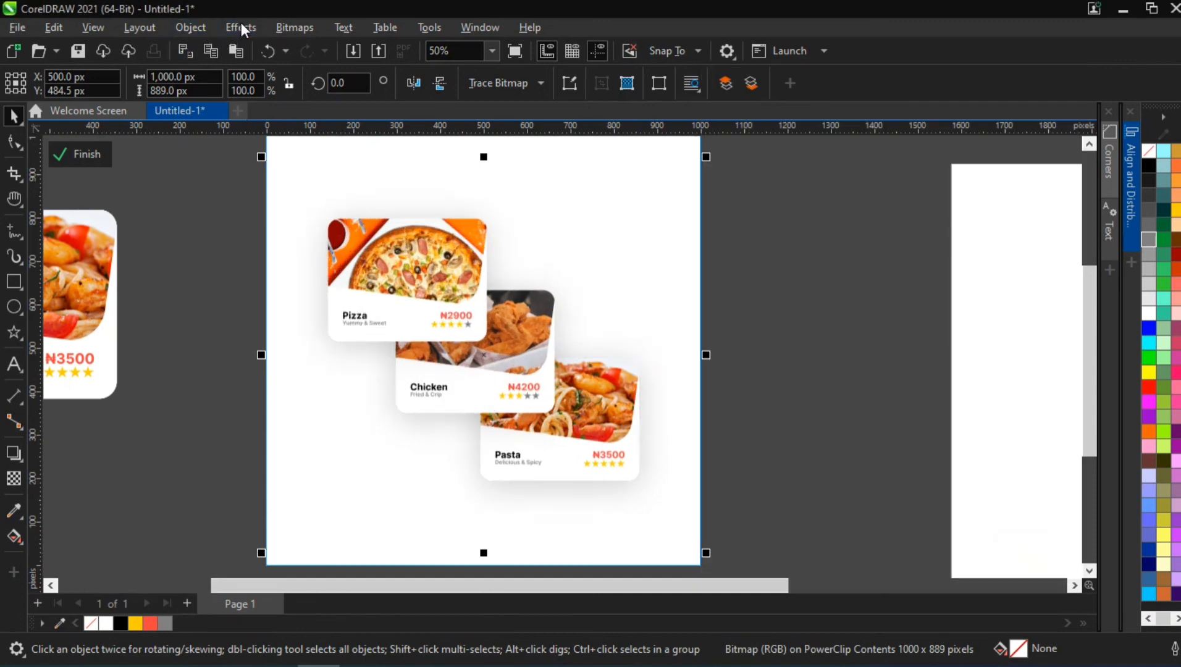
Step: Apply a 3D Rotate effect of 17 vertical and -11 horizontal to the card bitmap and check the tilt up close
left_click(241, 27)
mouse_move(301, 73)
left_click(401, 77)
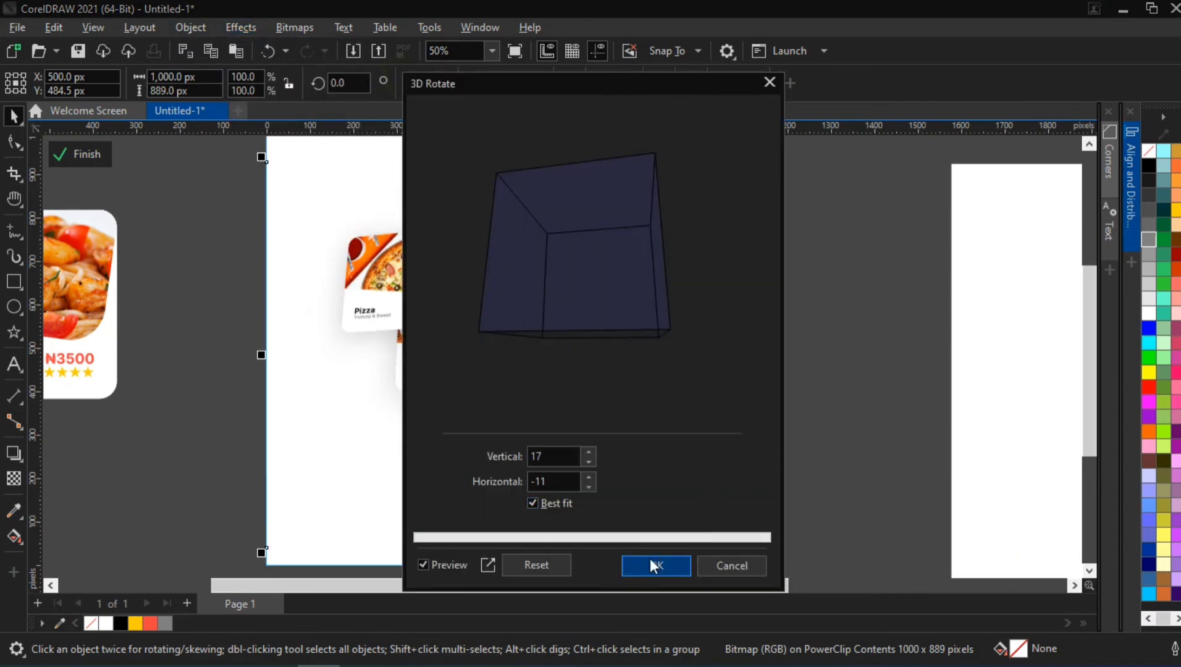
left_click(649, 559)
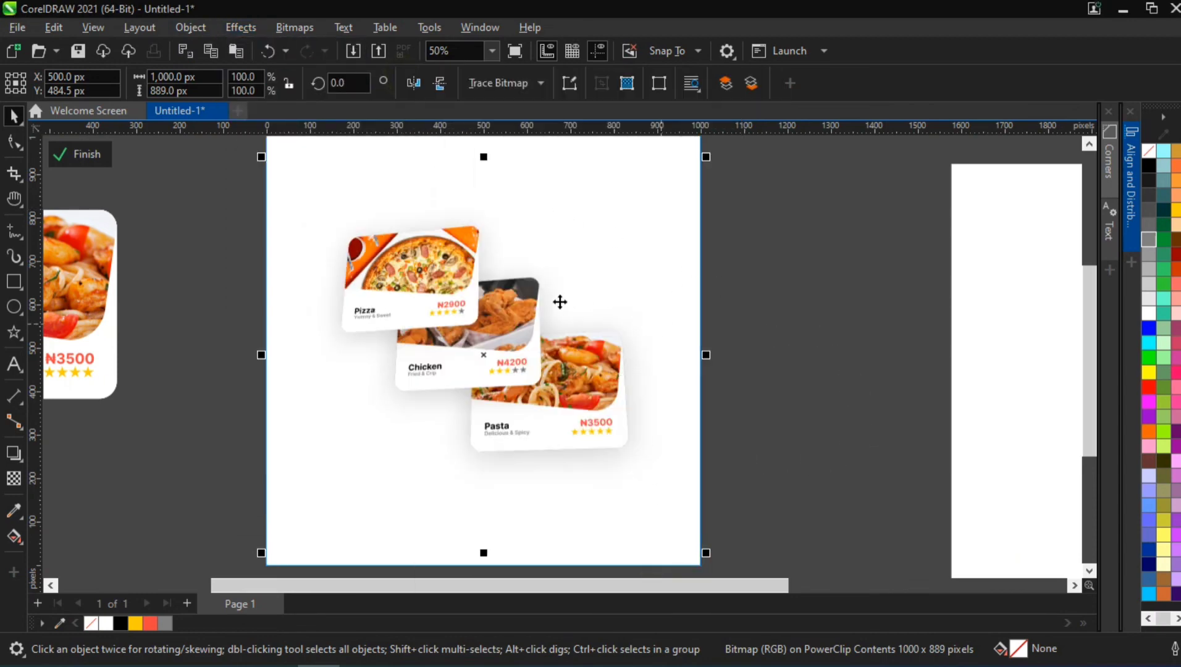
scroll(559, 301, "down", 1)
scroll(582, 378, "down", 1)
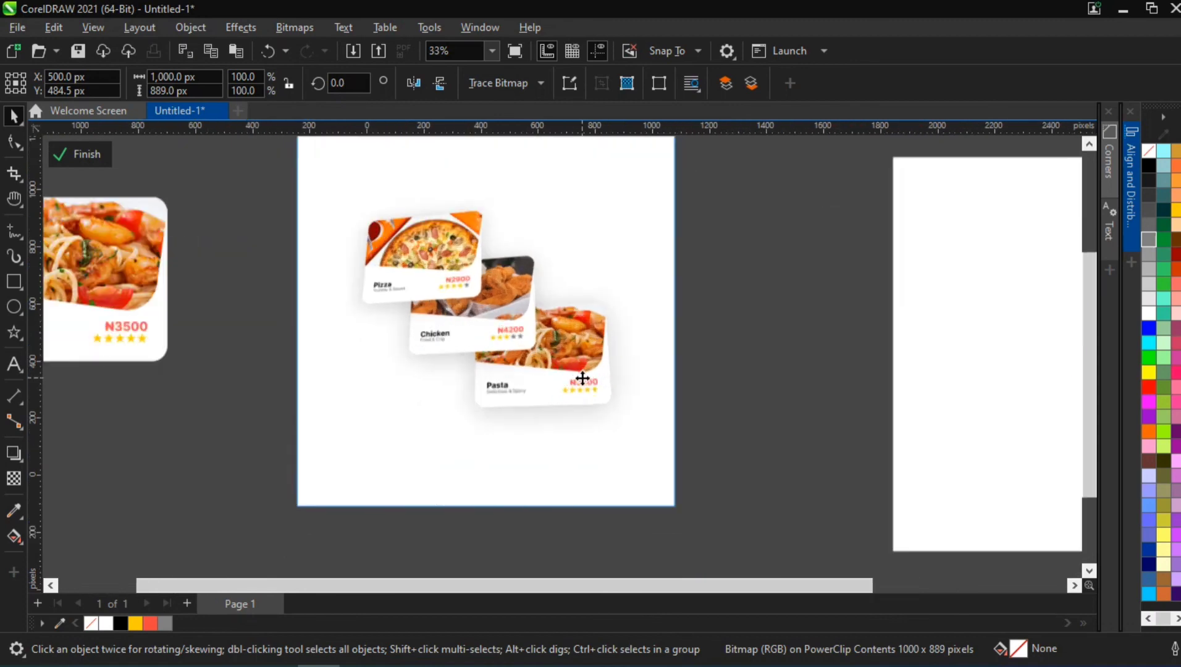
scroll(582, 379, "up", 2)
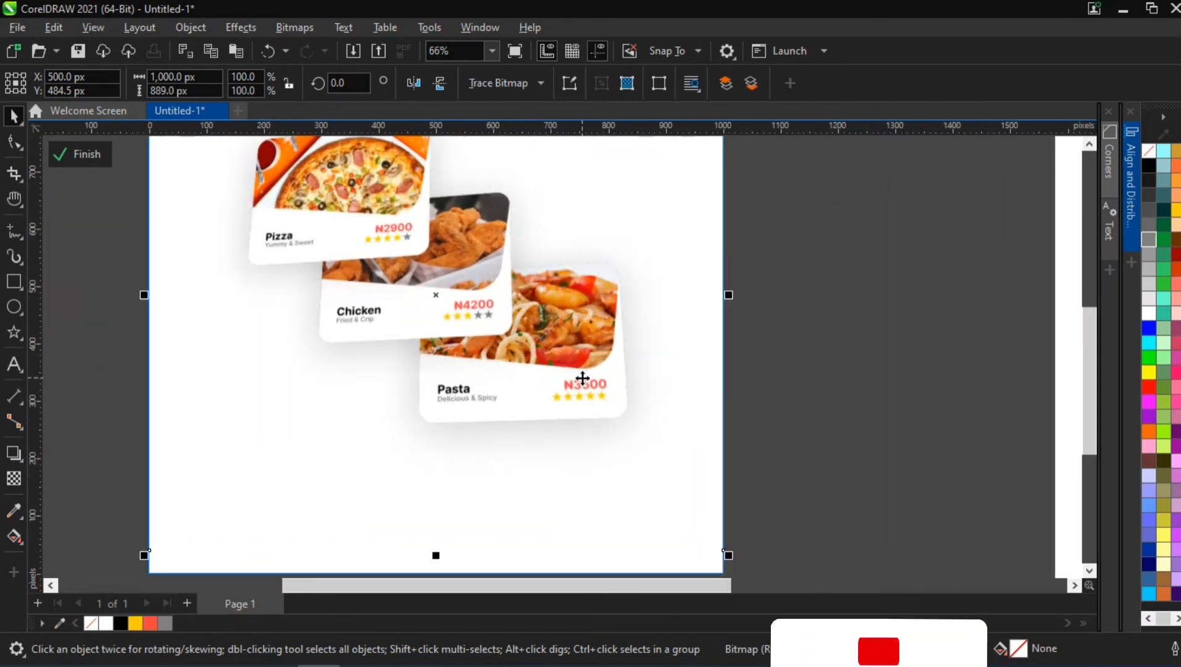
scroll(573, 378, "down", 1)
left_click(756, 266)
left_click(600, 355)
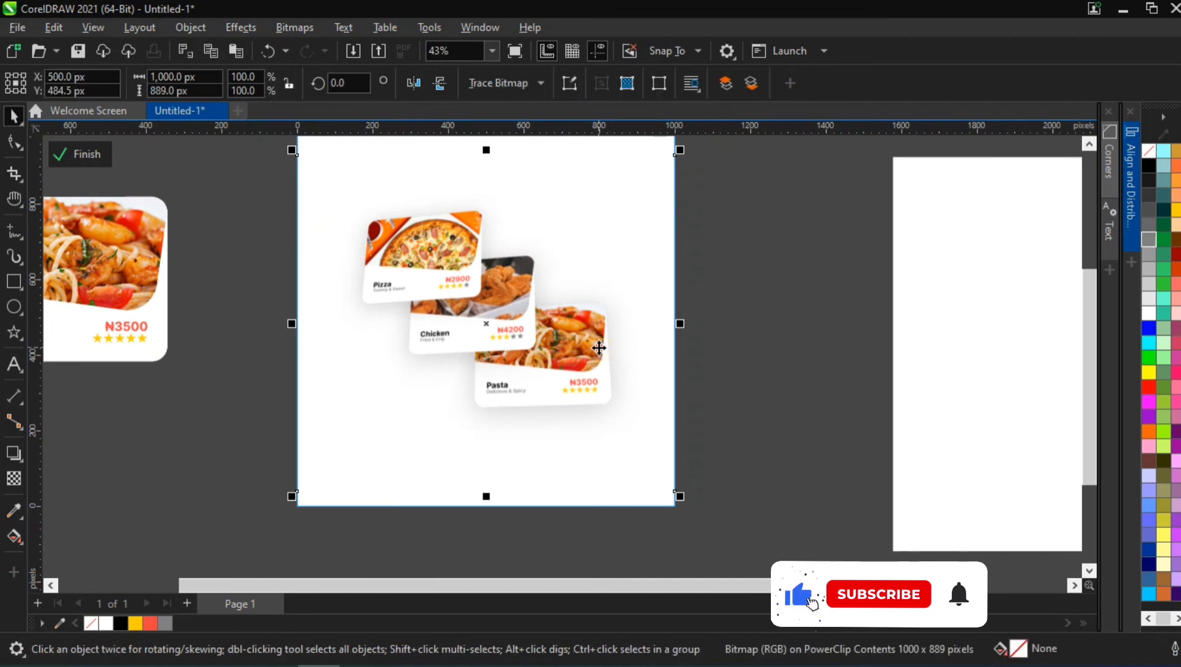
scroll(572, 352, "up", 2)
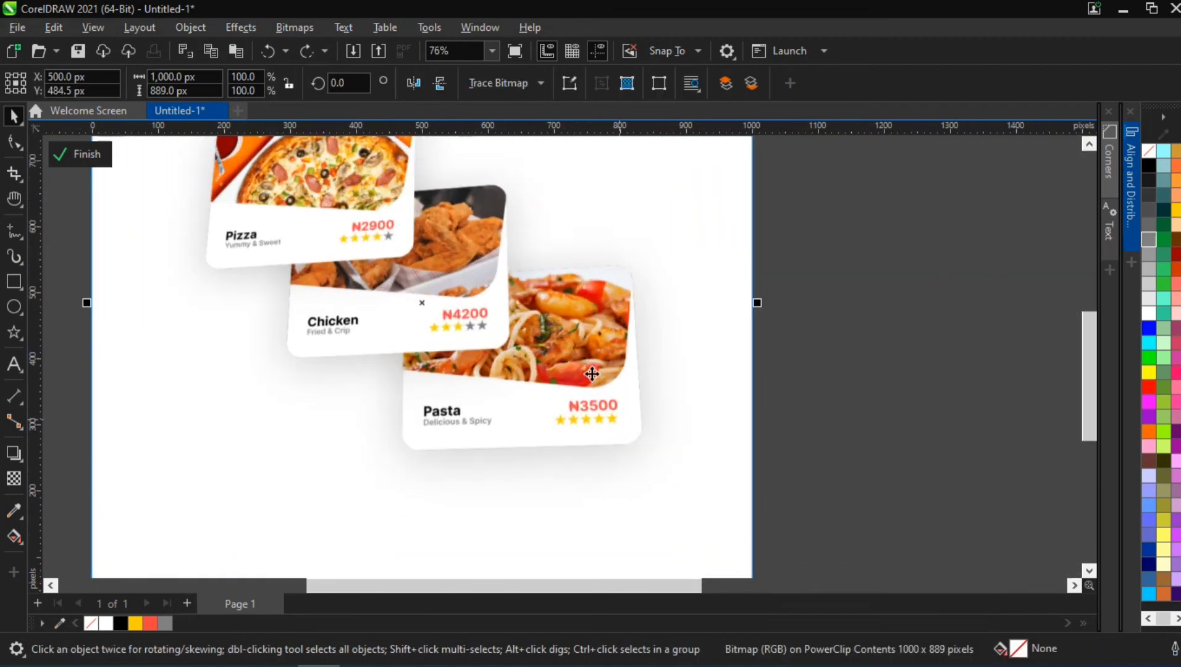
scroll(578, 370, "down", 1)
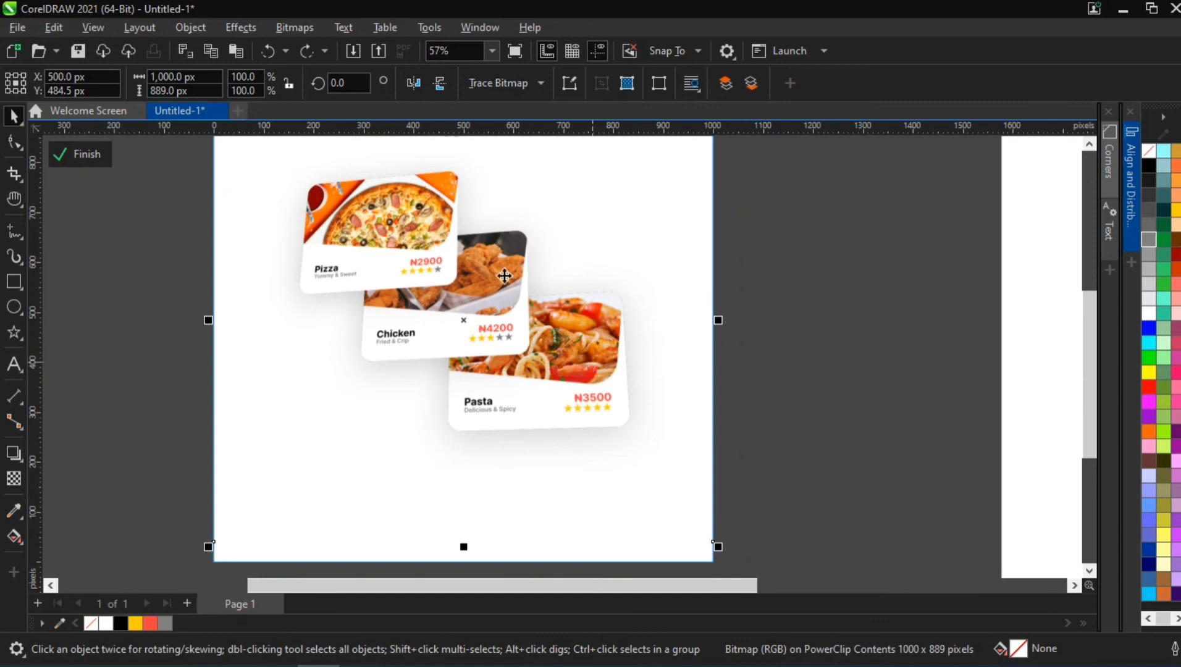
Step: Try a stronger 3D rotation of 22 vertical and -22 horizontal on the card bitmap
left_click(247, 27)
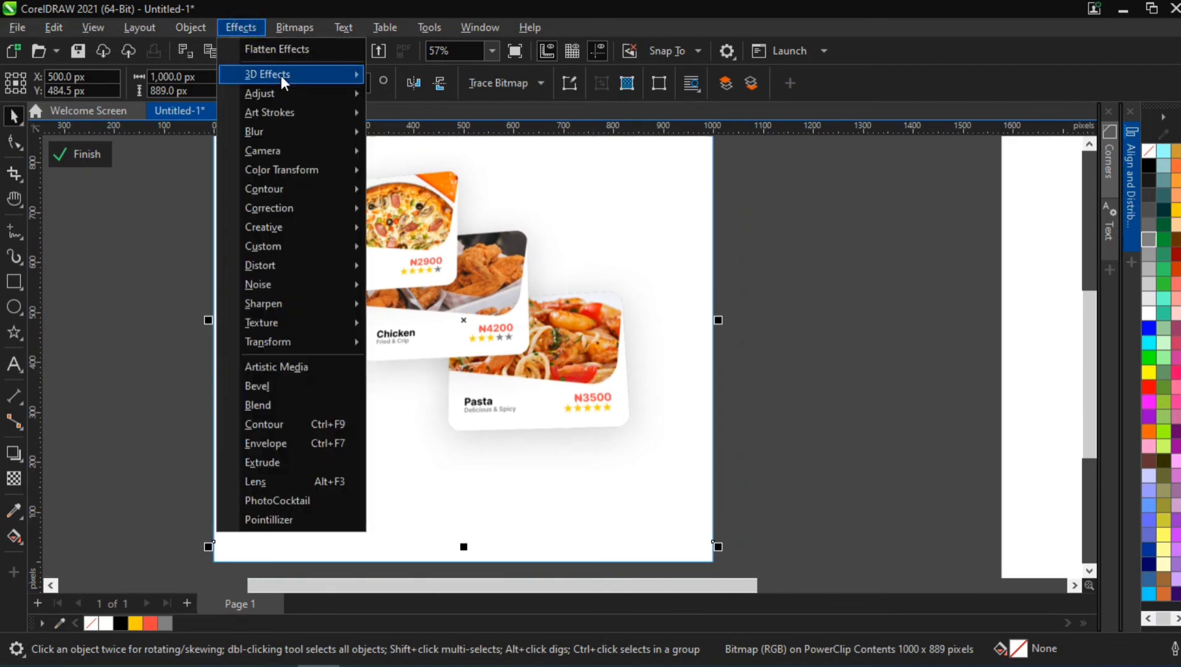
left_click(740, 225)
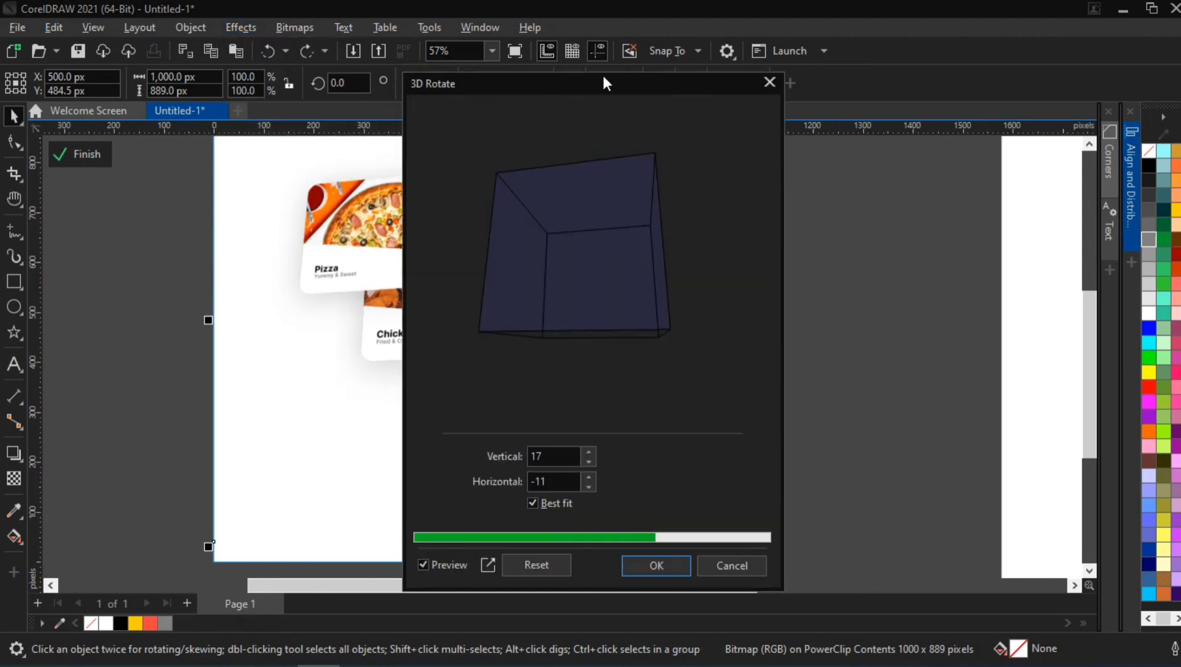
left_click_drag(603, 82, 890, 71)
left_click_drag(901, 277, 877, 270)
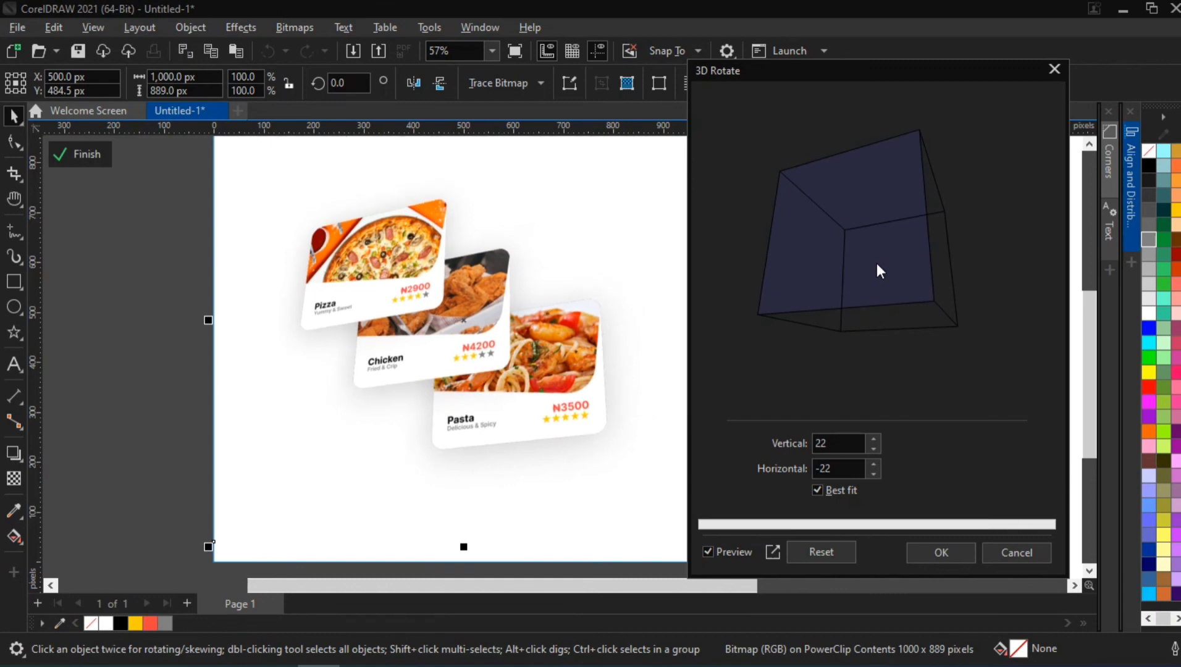
left_click(940, 550)
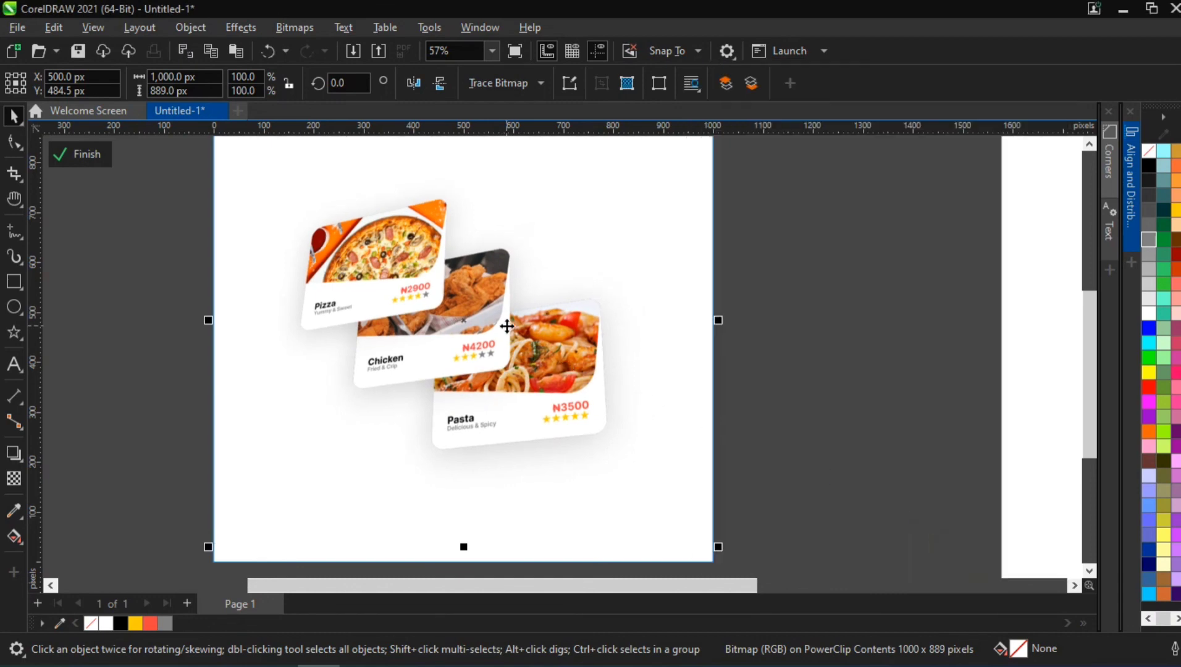
Step: Set the card bitmap's 3D rotation to 21 vertical and -22 horizontal, with best fit on
left_click(239, 27)
mouse_move(265, 75)
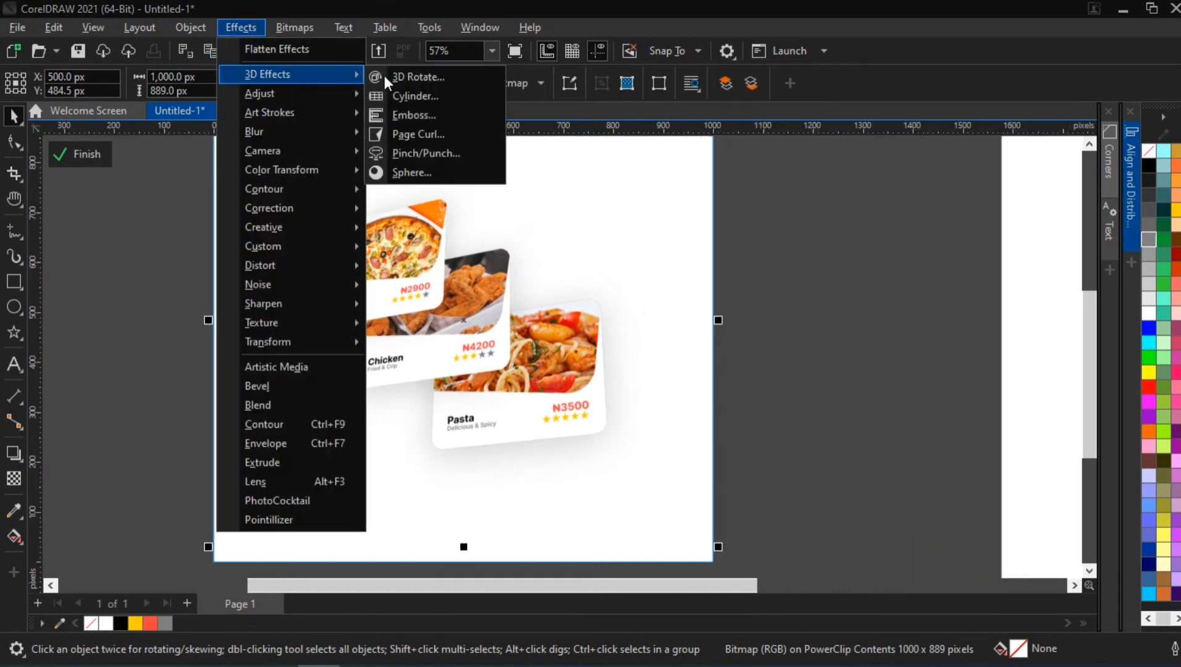
left_click(408, 76)
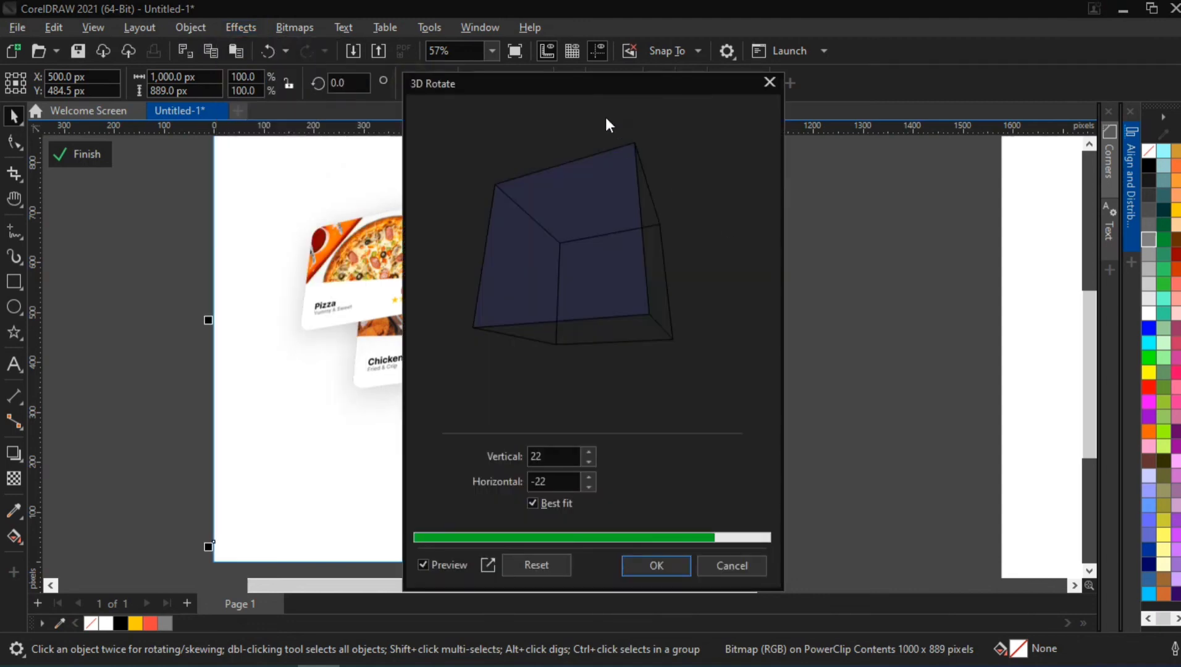
left_click_drag(702, 113, 896, 134)
left_click_drag(820, 303, 819, 301)
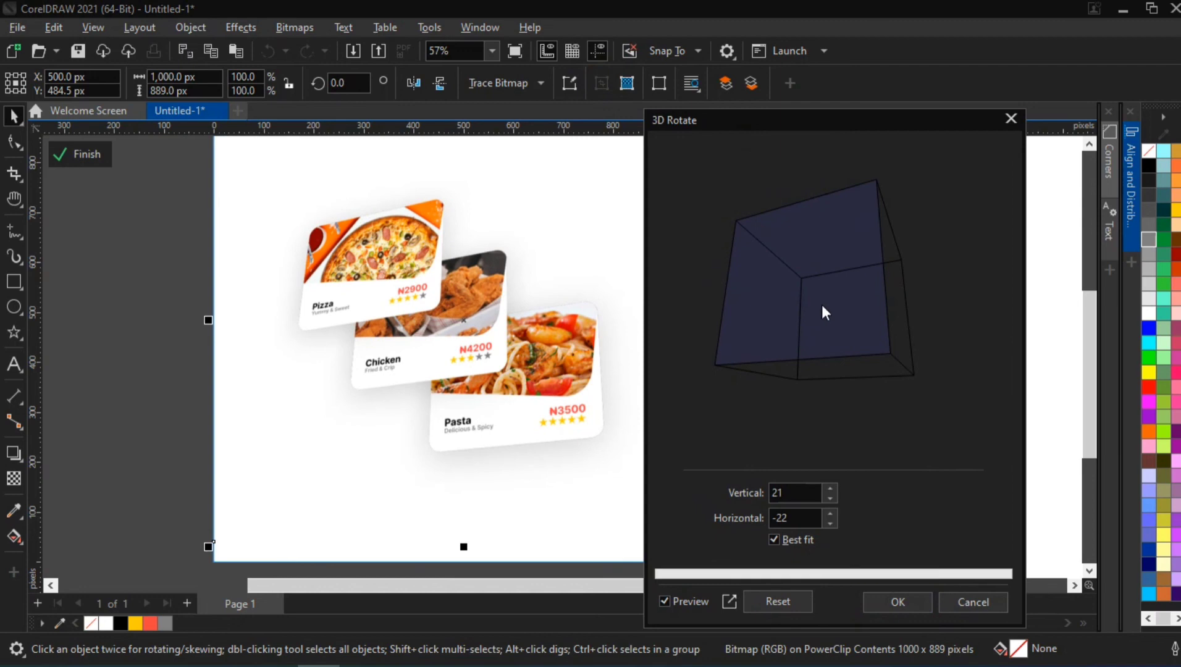
left_click(883, 597)
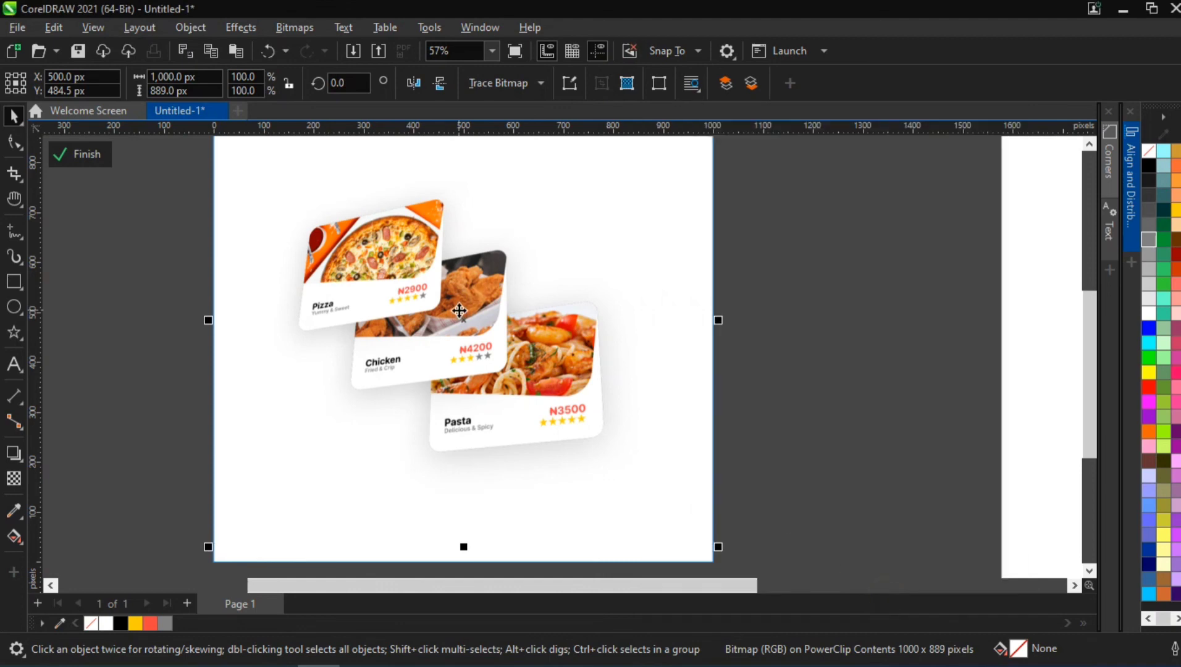
Step: Enlarge the tilted card bitmap proportionally to about 1,222 px wide and 1,086 px high and center it on the page
scroll(458, 310, "up", 2)
key("h")
left_click_drag(373, 275, 405, 270)
scroll(476, 357, "down", 2)
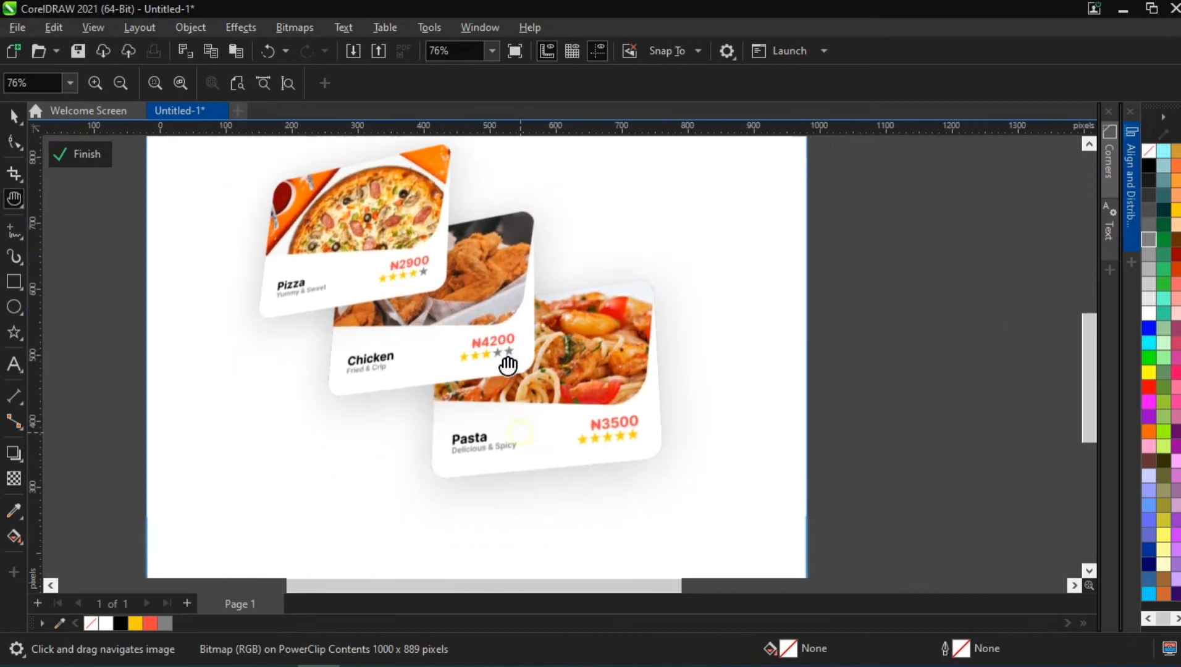
scroll(508, 364, "down", 3)
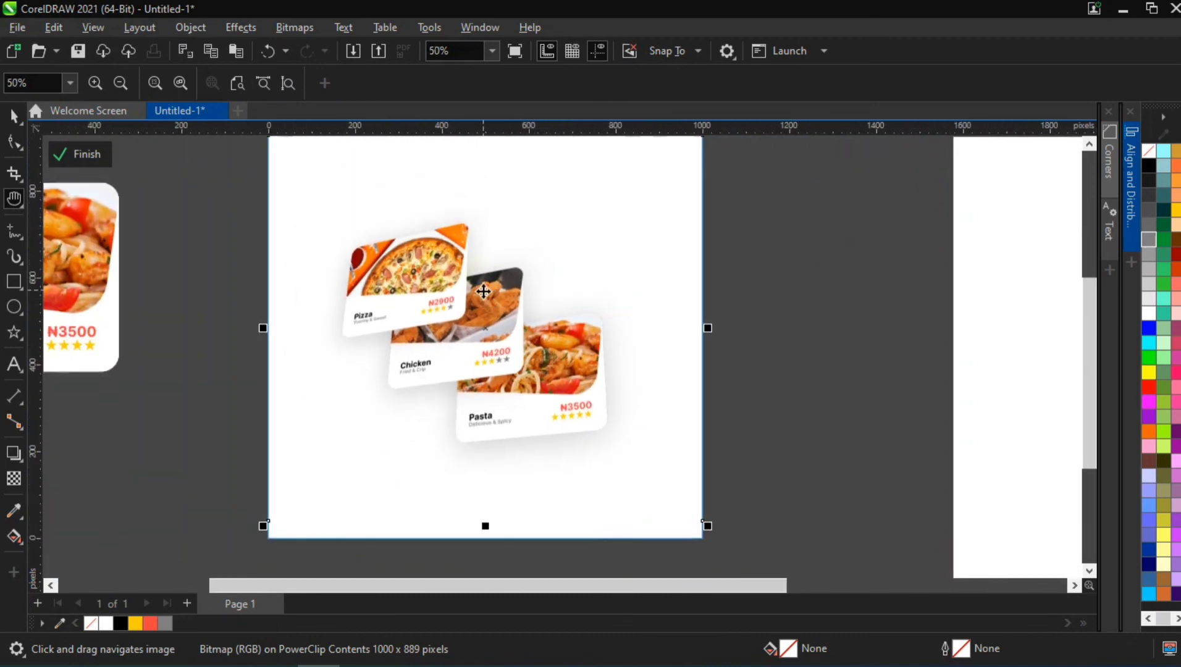
key("space")
scroll(506, 313, "down", 2)
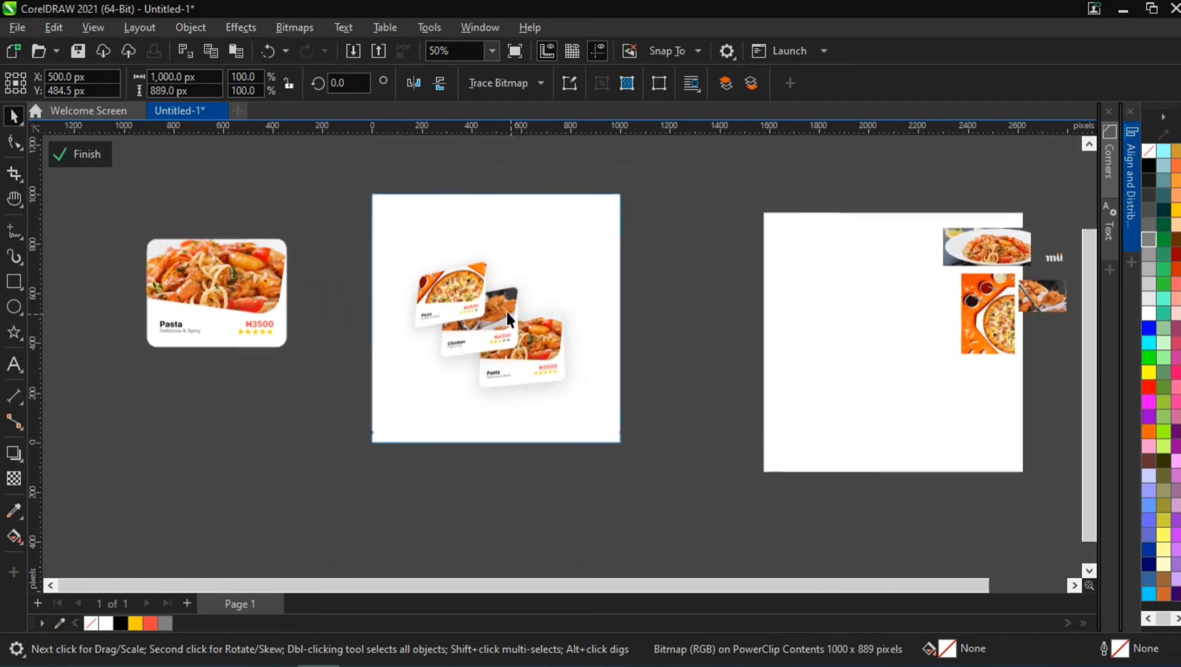
left_click_drag(624, 440, 656, 462)
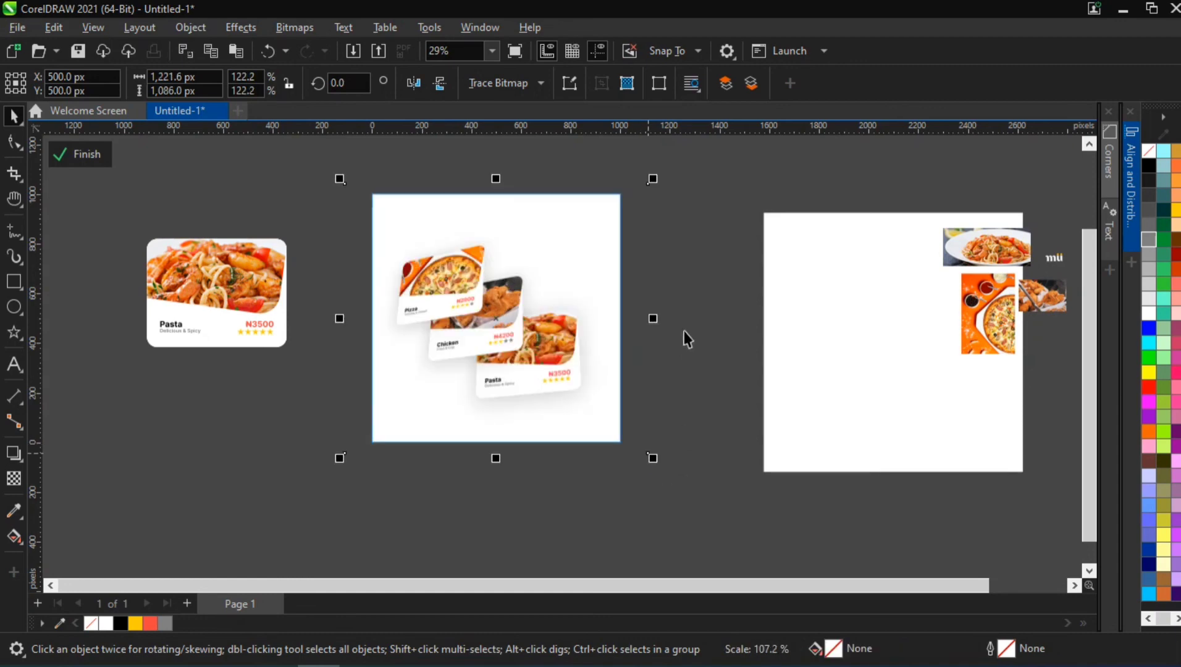
Step: Center the white rectangle on the page behind the cards and add Gaussian noise with level 70, density 70 and Intensity color mode
left_click(809, 302)
key("p")
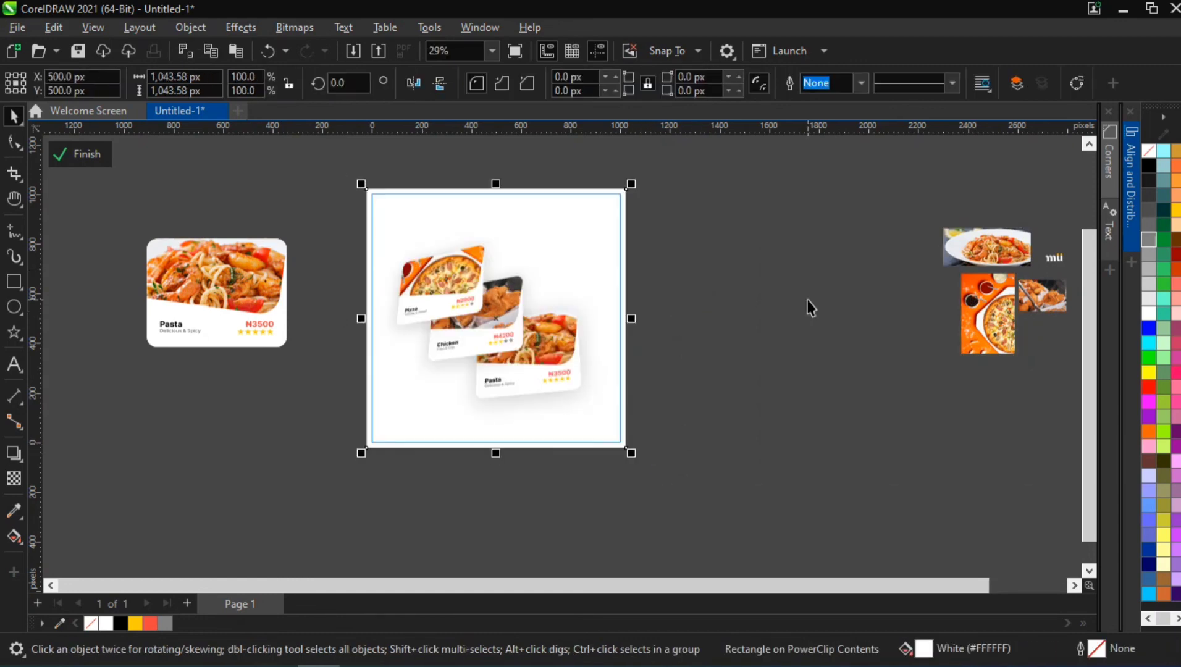
left_click(238, 31)
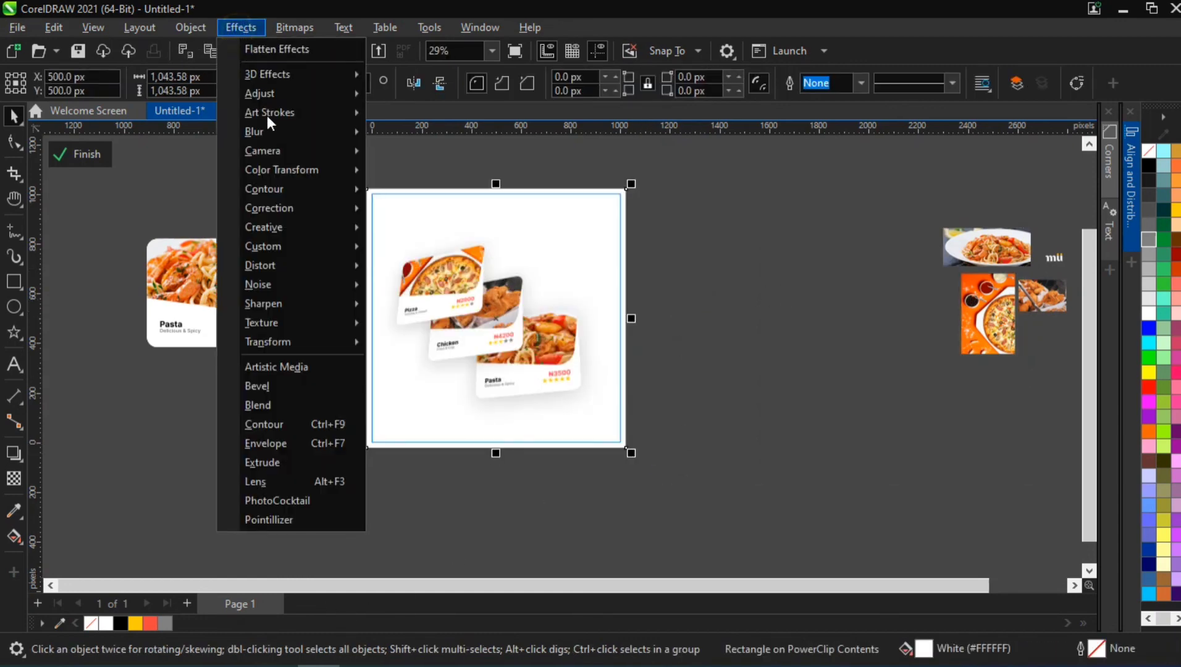
mouse_move(274, 283)
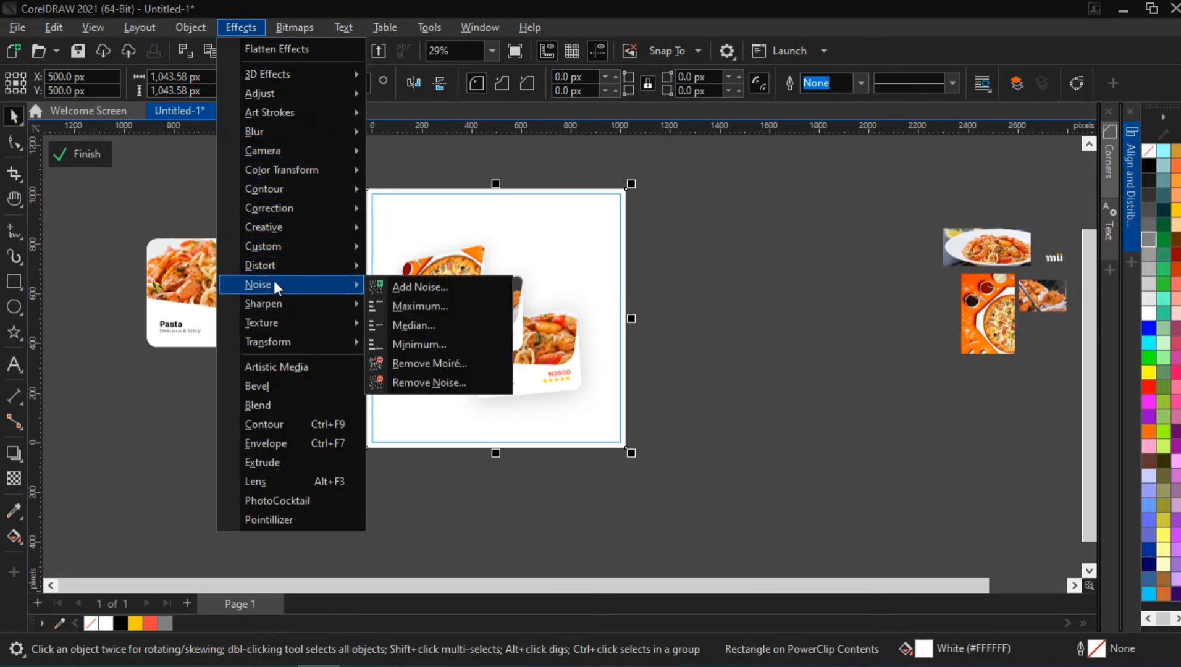
left_click(418, 286)
left_click(632, 459)
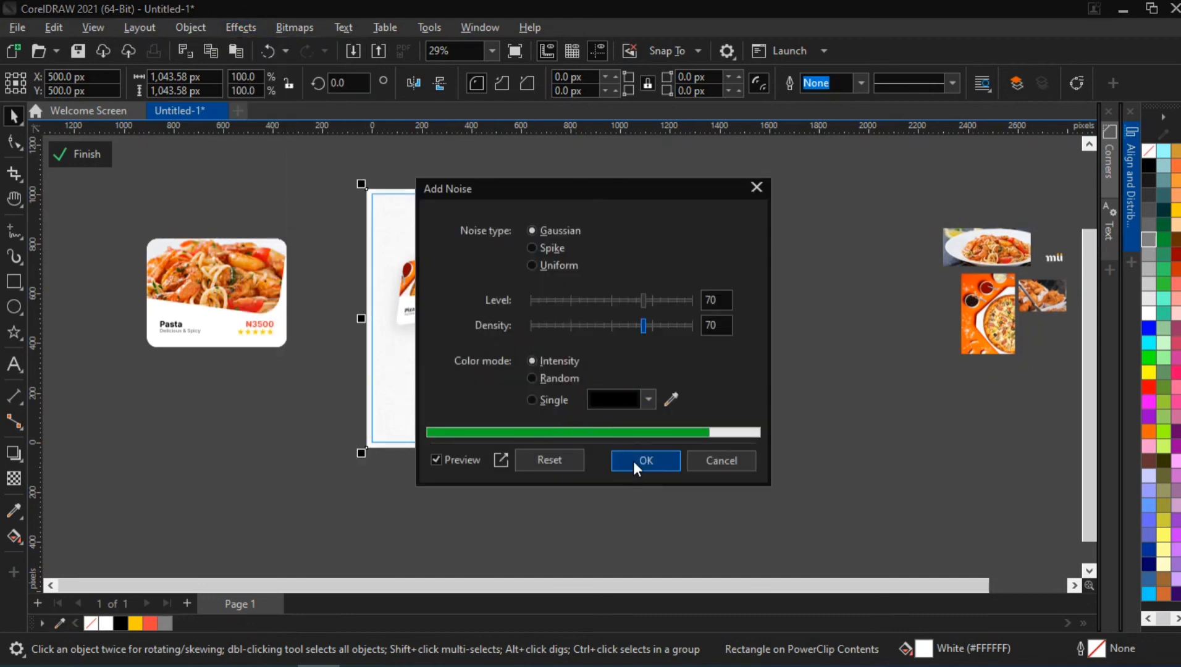
left_click(654, 327, "ctrl")
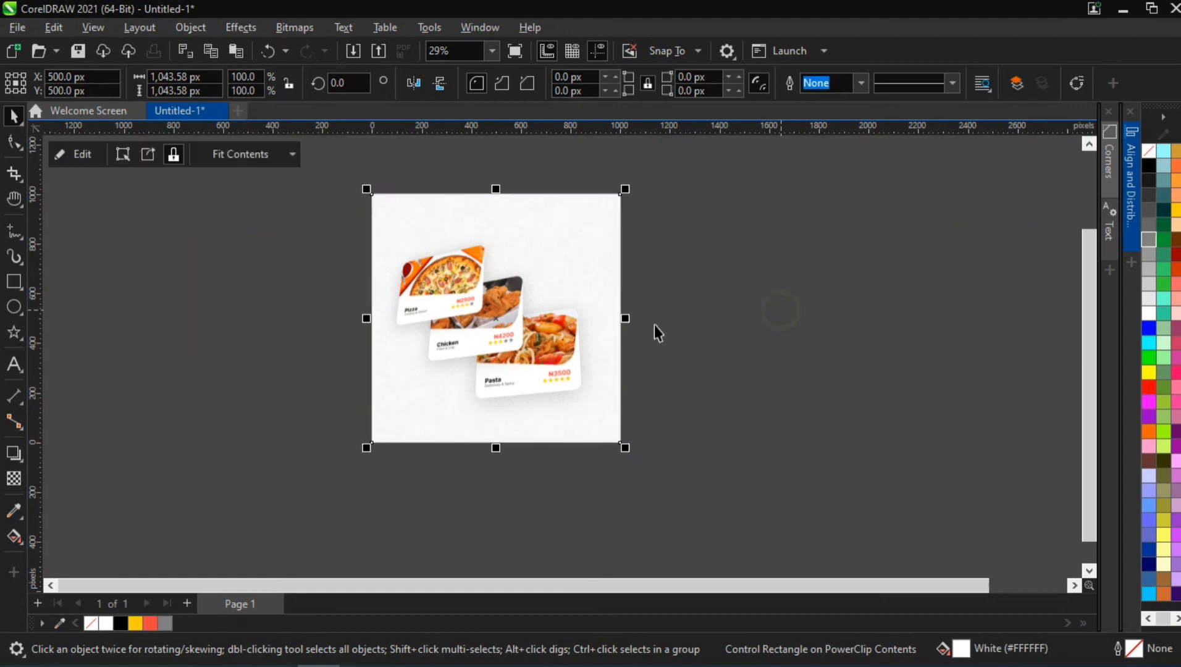
Step: Examine the noise texture and the tilted cards with their shadows, both up close and as a whole page
scroll(501, 269, "up", 2)
scroll(482, 302, "down", 2)
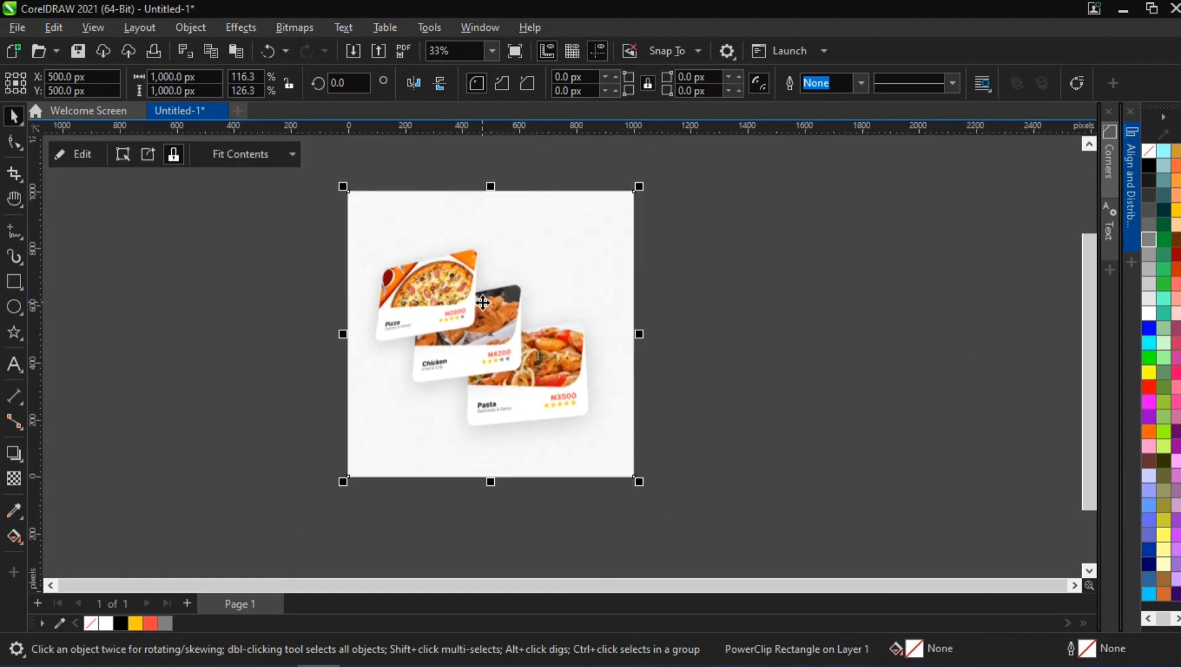
scroll(454, 352, "up", 3)
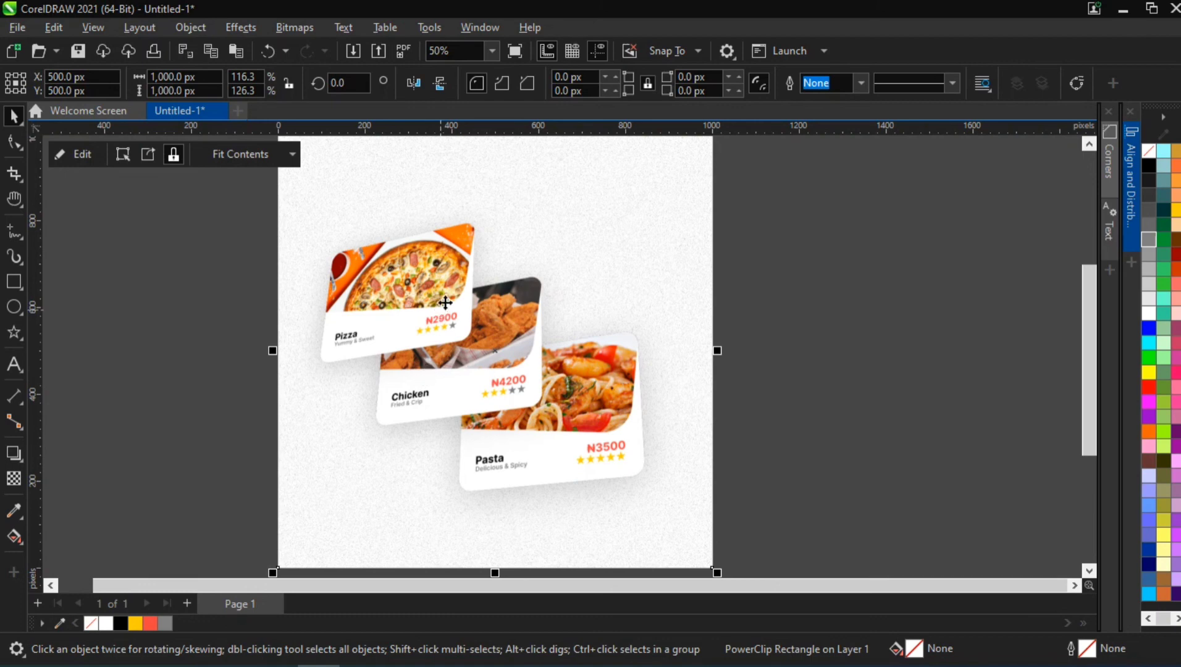
scroll(446, 303, "down", 1)
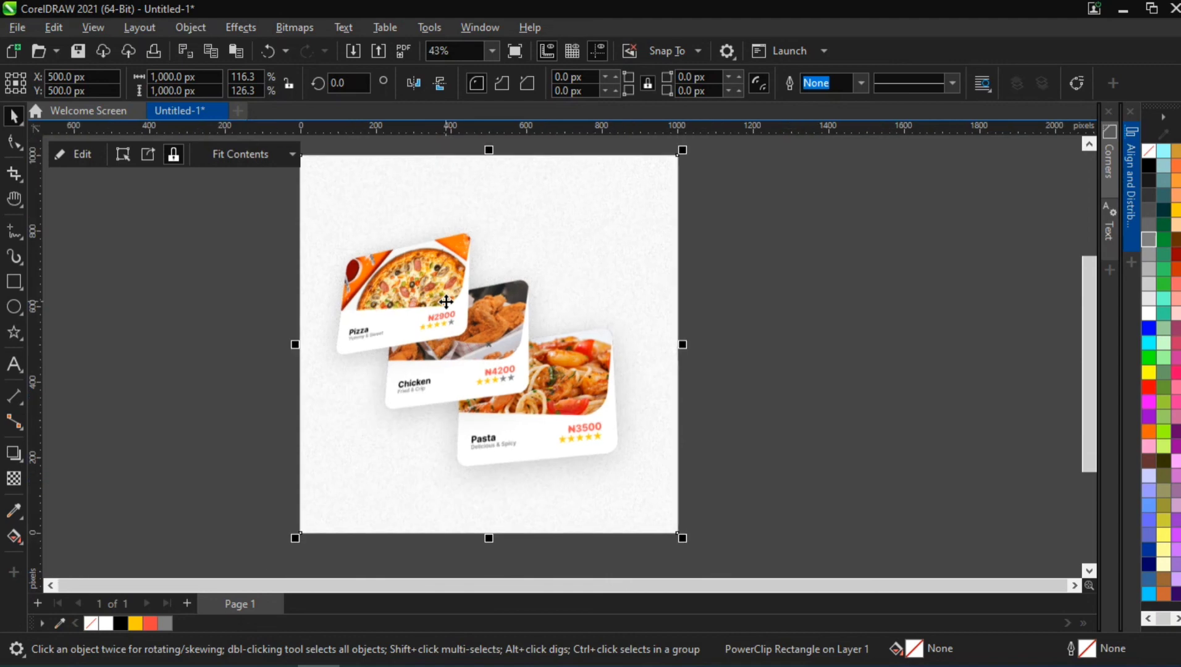
scroll(453, 305, "up", 3)
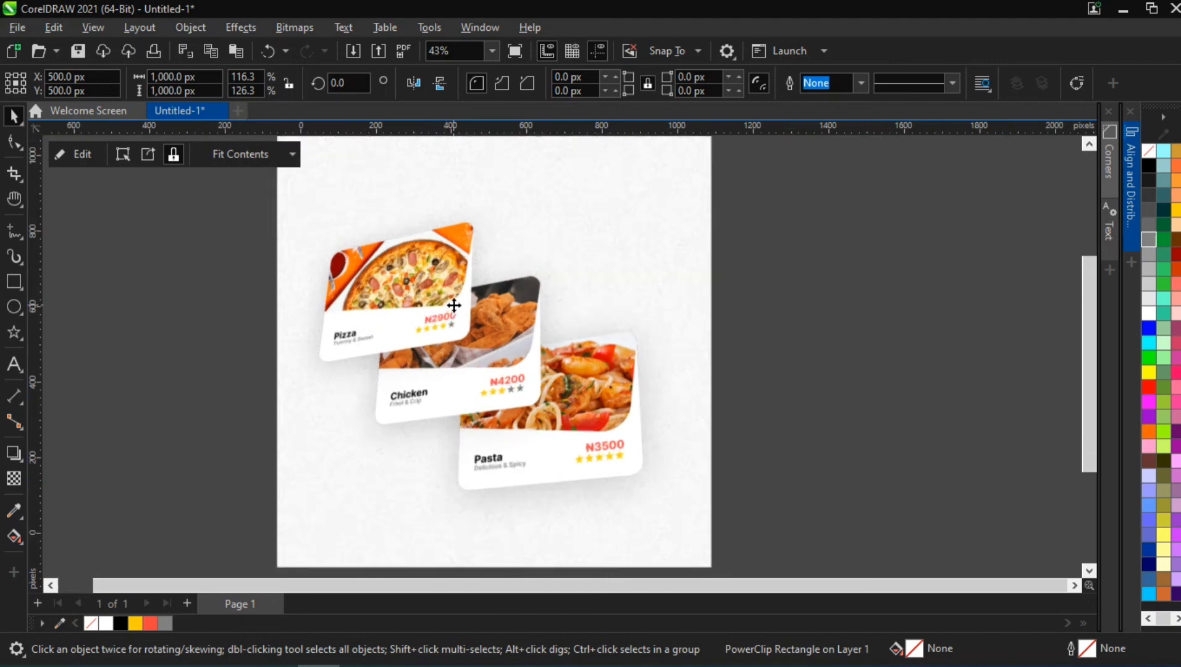
scroll(454, 305, "down", 1)
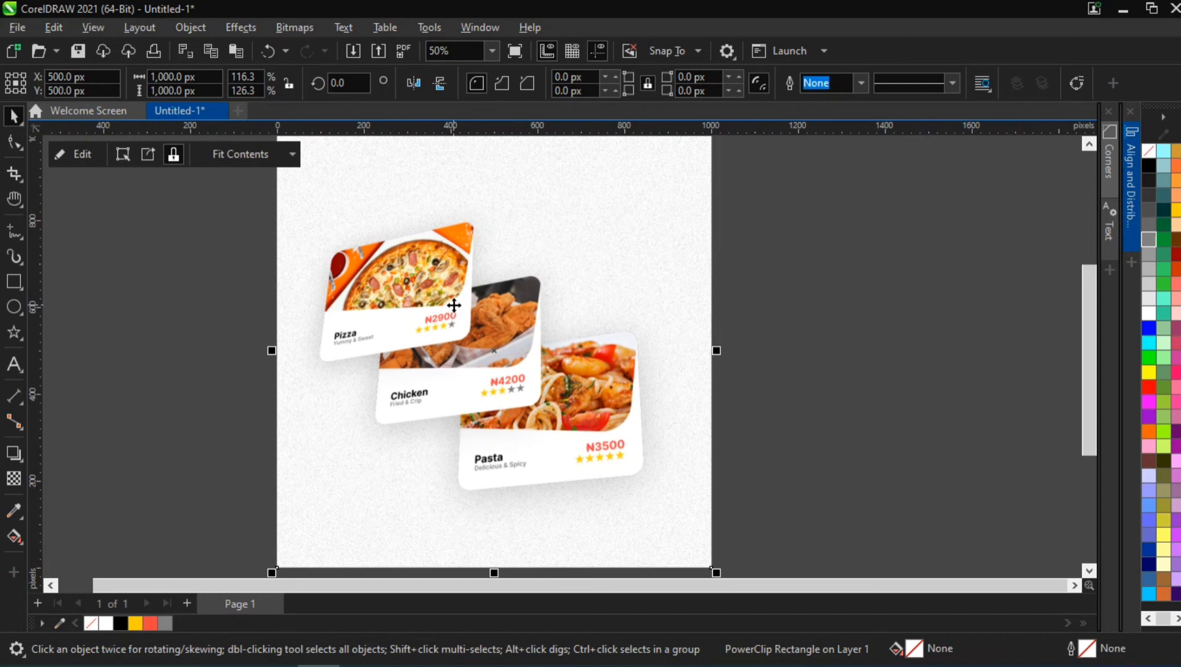
scroll(454, 305, "down", 1)
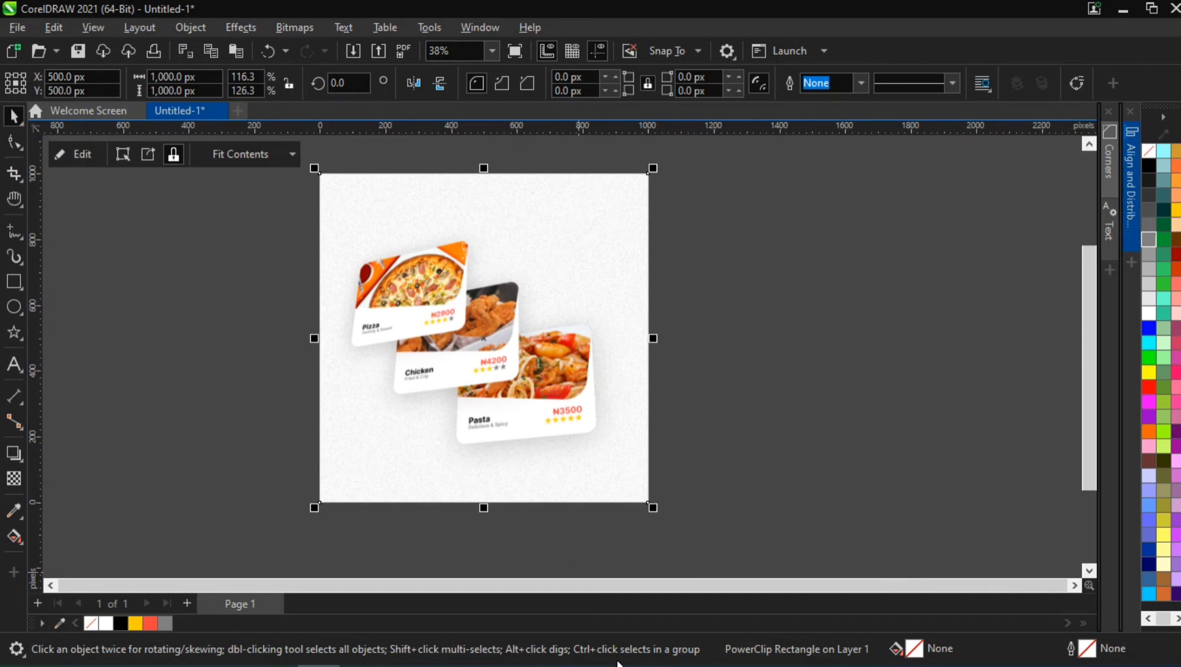
Step: Switch to Photos, close Consistency.png, and compare the reference YT Tutorial Practice 6.png with the card design in CorelDRAW
mouse_move(611, 651)
left_click(699, 527)
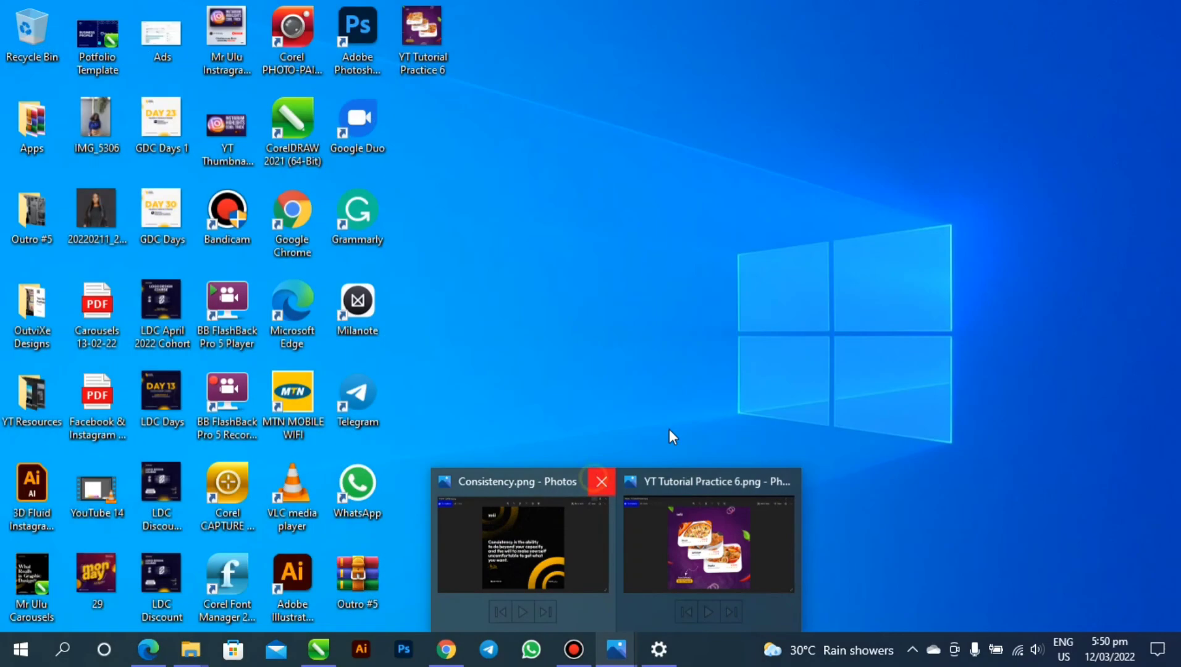
left_click(602, 482)
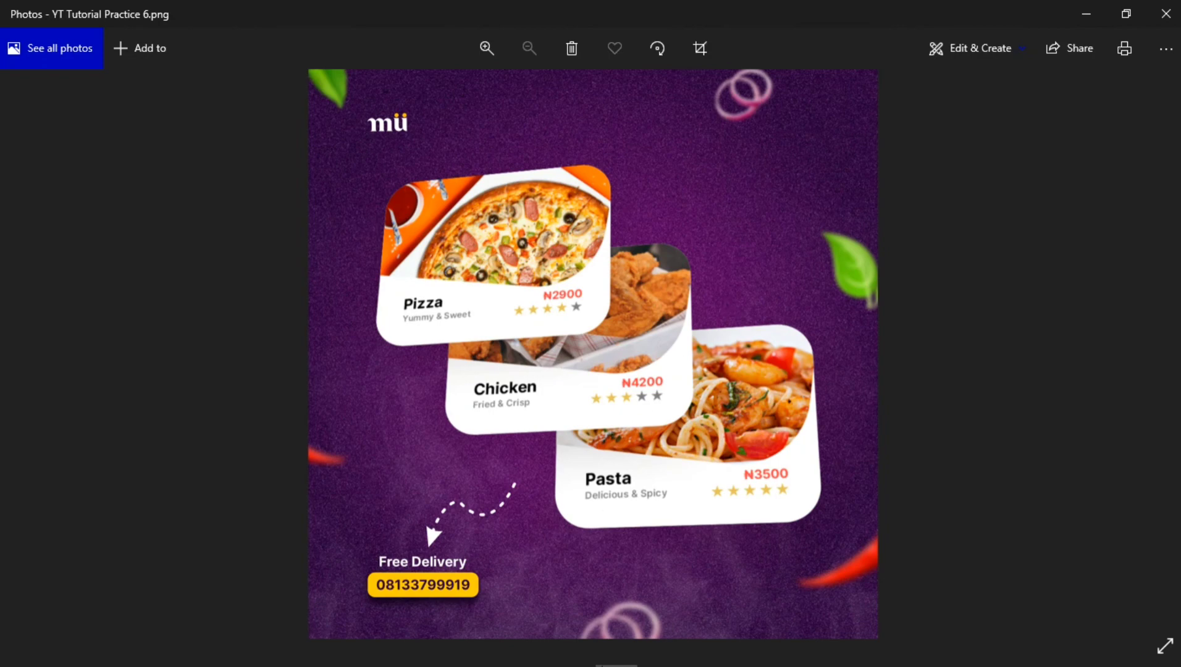
left_click(318, 656)
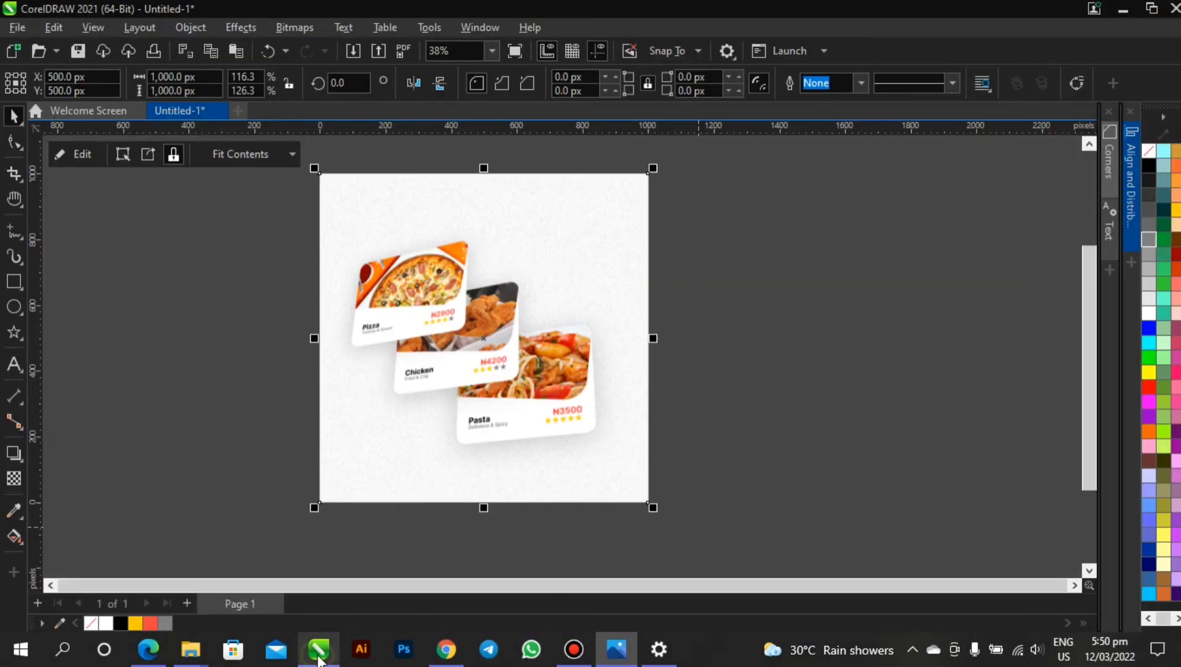
scroll(448, 324, "up", 4)
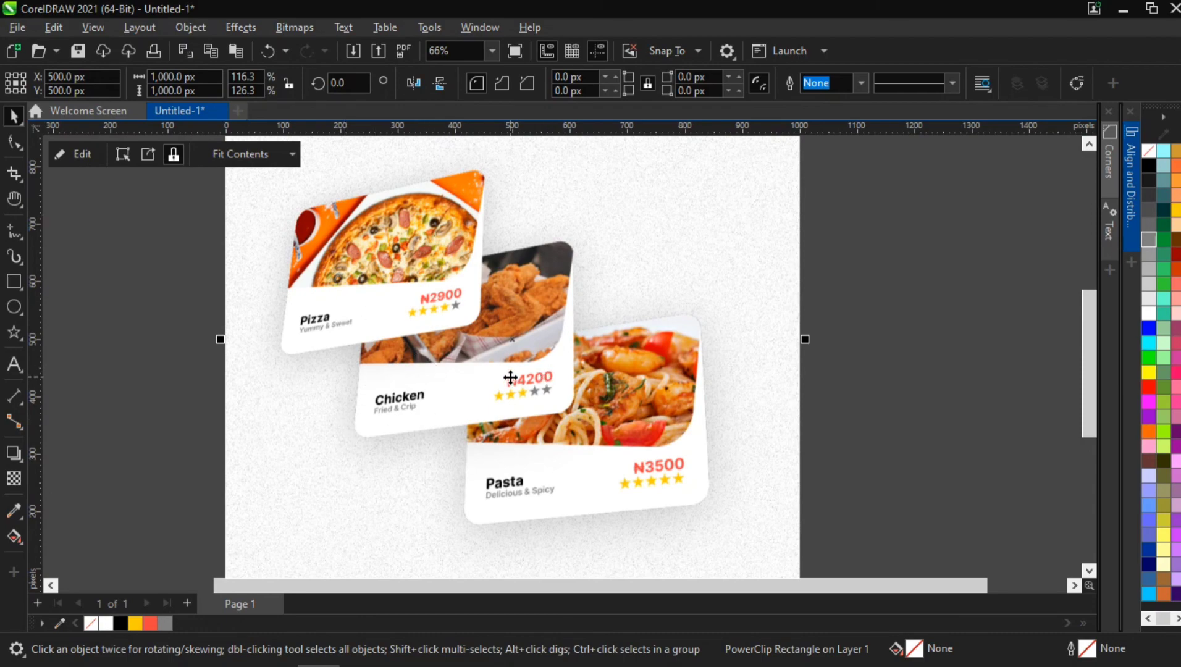
left_click(616, 650)
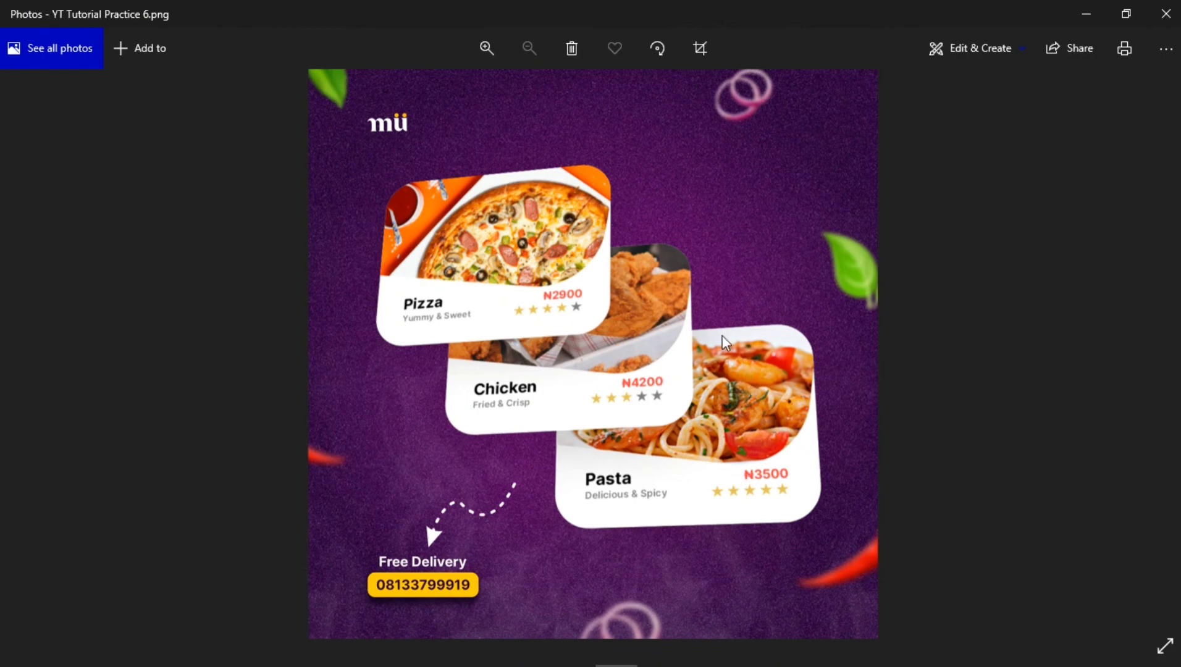
Step: Switch from Photos back to CorelDRAW, deselect the PowerClip background, and inspect the full page with its three food cards
left_click(1085, 14)
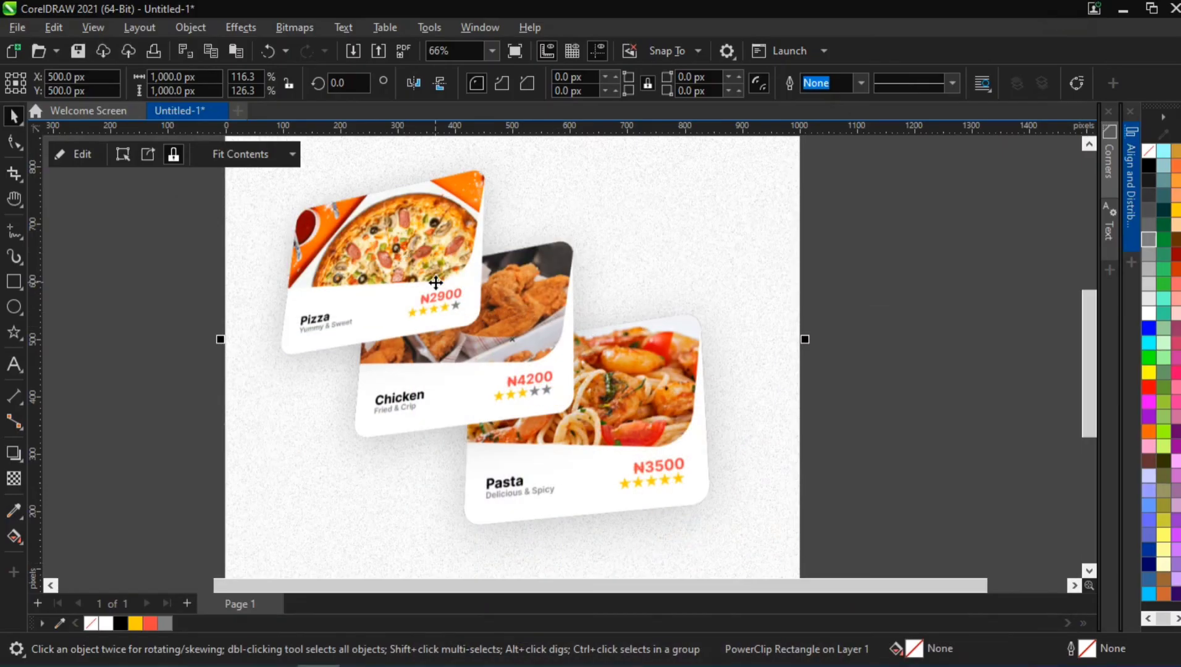
scroll(436, 282, "down", 3)
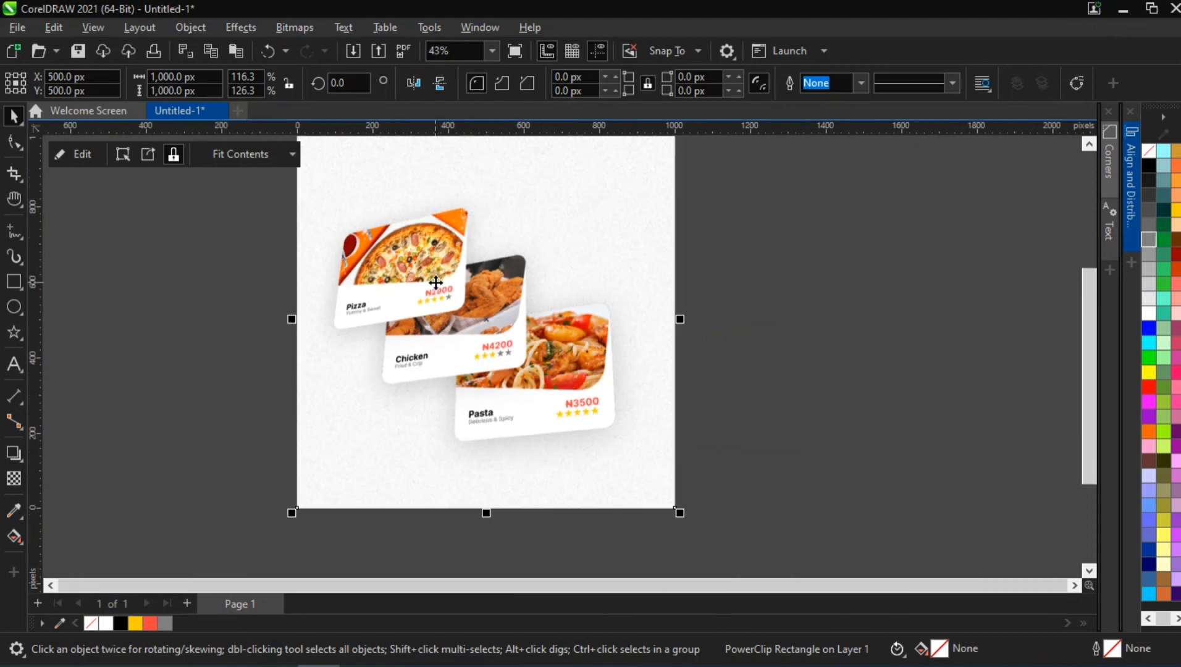
left_click(455, 187)
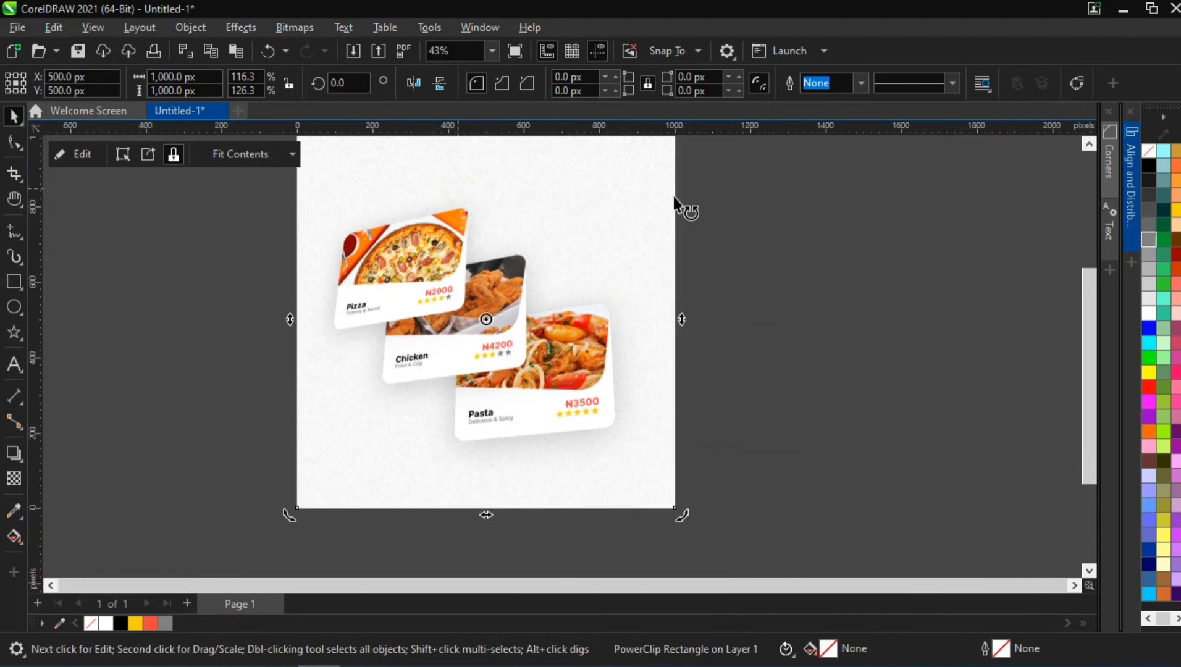
left_click(757, 195)
key("h")
mouse_move(488, 243)
left_mouse_down()
mouse_move(538, 279)
mouse_move(499, 257)
left_mouse_up()
key("space")
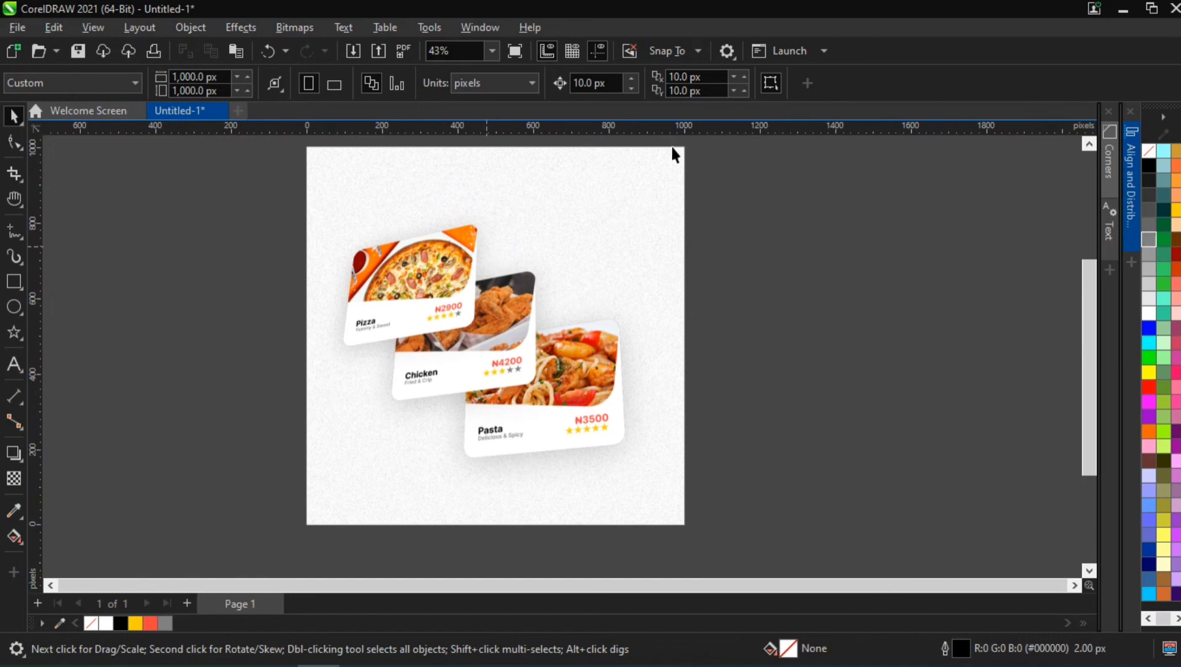
mouse_move(694, 8)
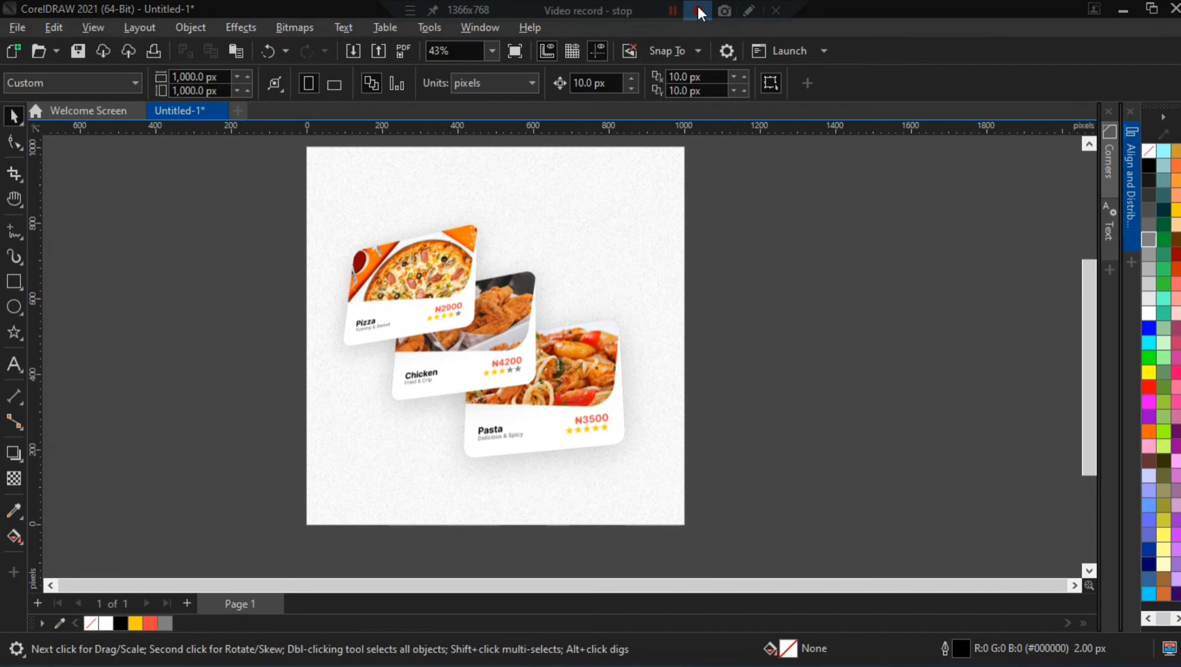
left_click(693, 13)
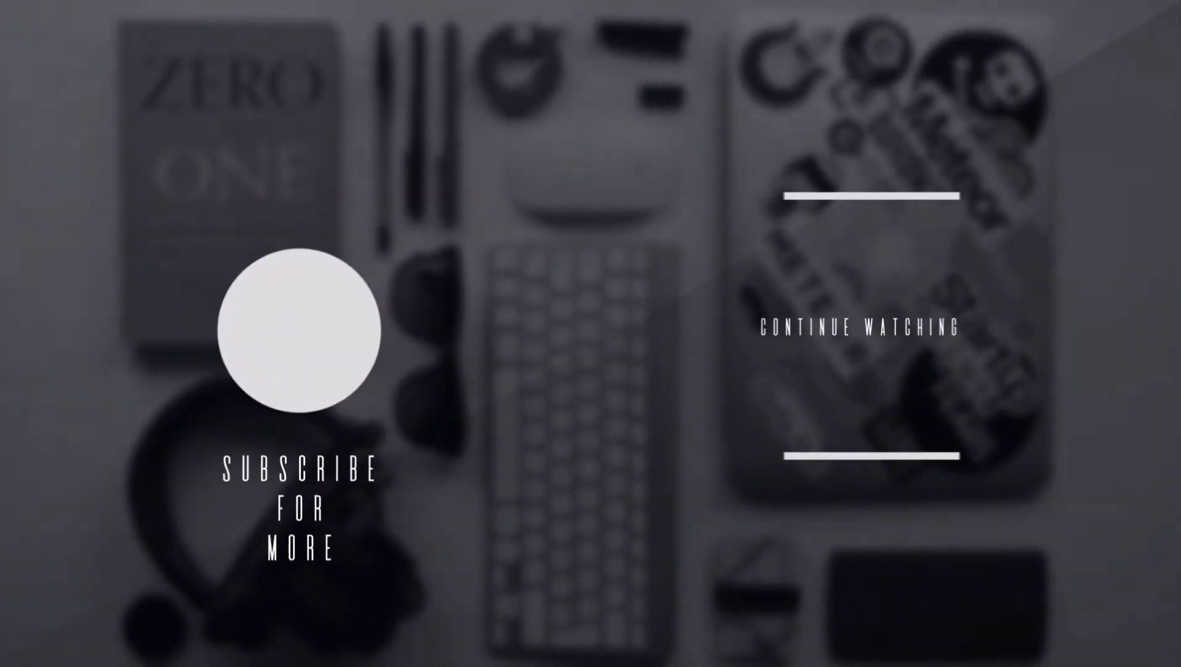